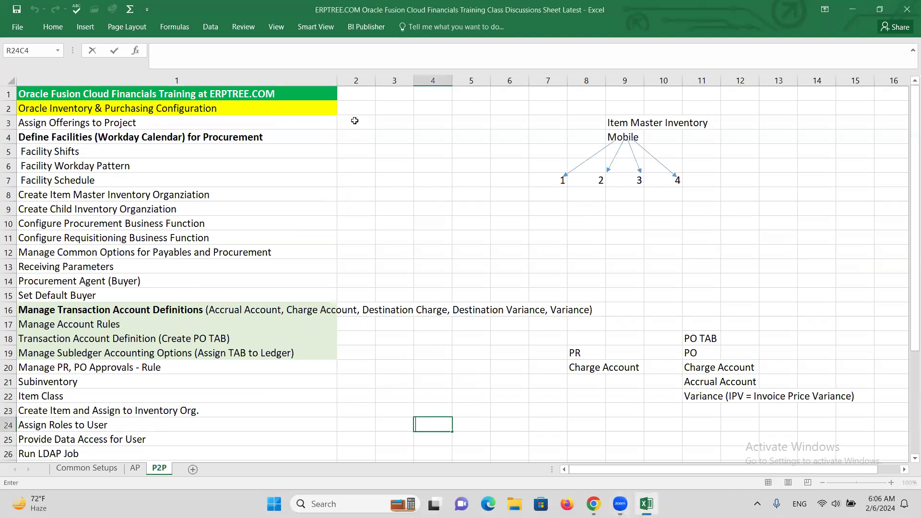
Step: Enter "Done" beside Assign Offerings to Project and fill it down column 2 through Run LDAP Job in row 26
{"action": "left_click", "coordinate": [354, 121]}
{"action": "type", "text": "Done"}
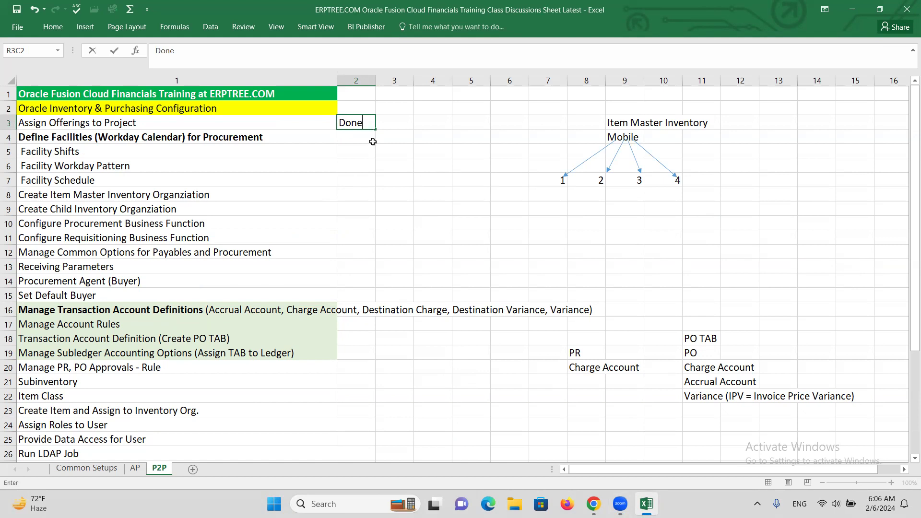
{"action": "left_click_drag", "start_coordinate": [377, 131], "coordinate": [376, 331]}
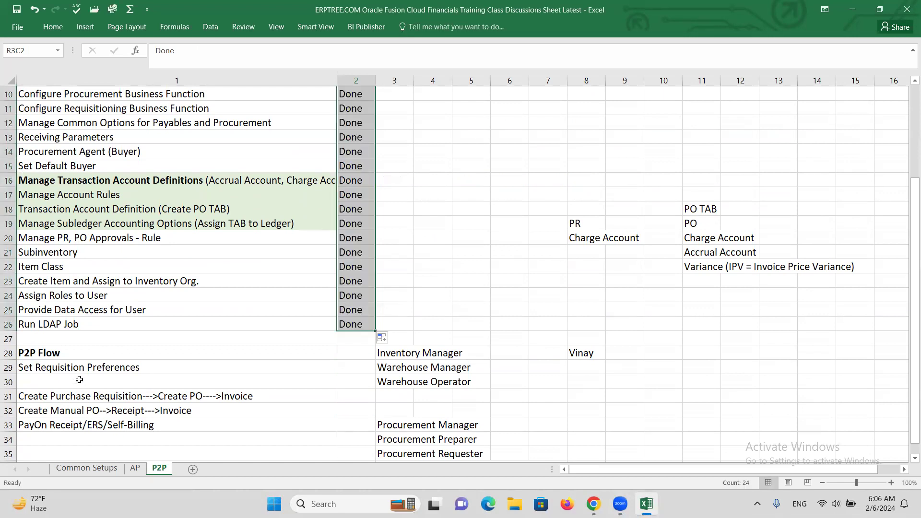
{"action": "left_click", "coordinate": [77, 369]}
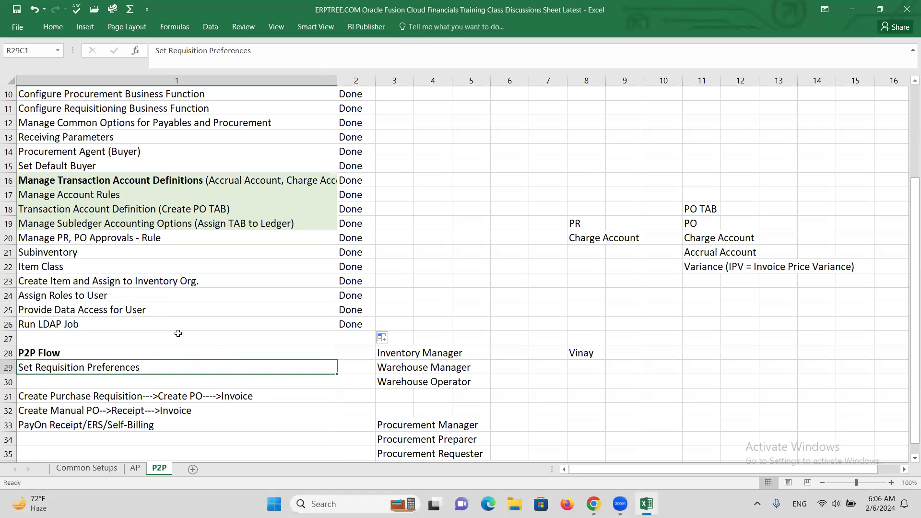
{"action": "scroll", "coordinate": [200, 344], "scroll_direction": "down", "scroll_amount": 2}
{"action": "left_click", "coordinate": [62, 311]}
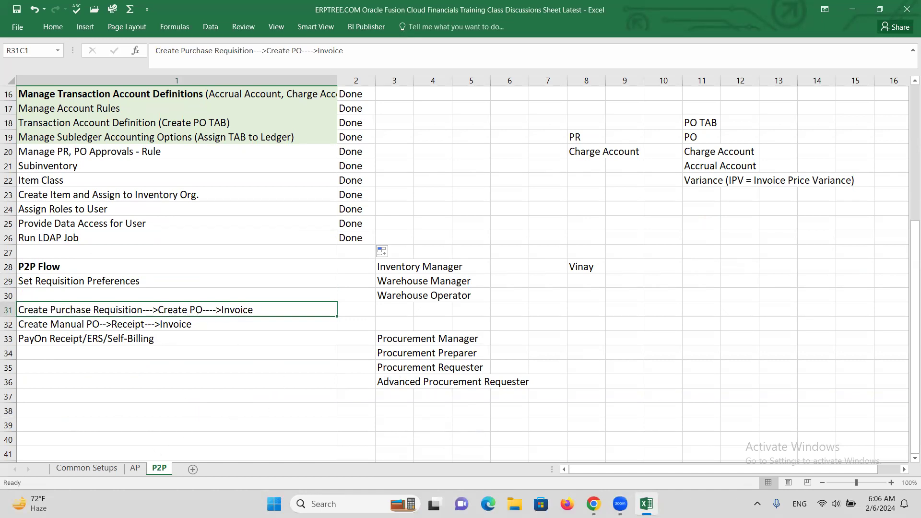
Step: Switch to Oracle Fusion in Chrome and open the Purchase Requisitions work area under Procurement
{"action": "left_click", "coordinate": [594, 504]}
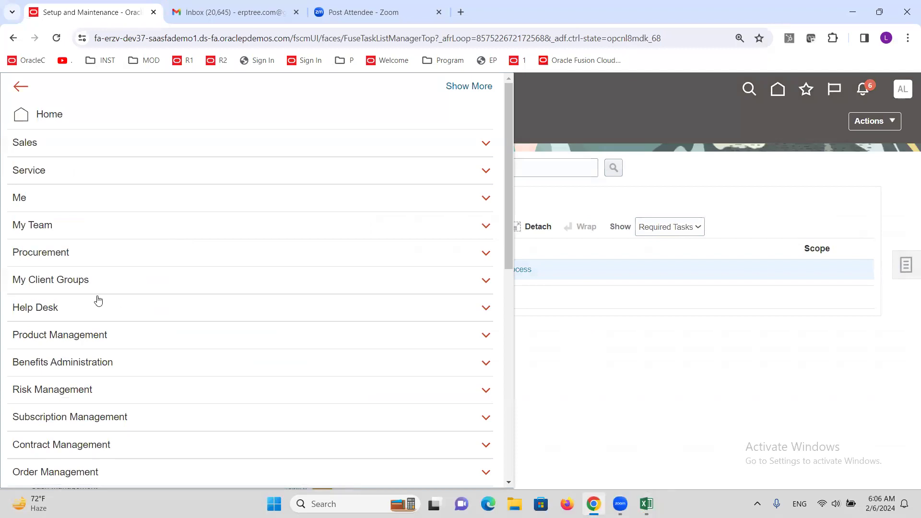
{"action": "left_click", "coordinate": [51, 254]}
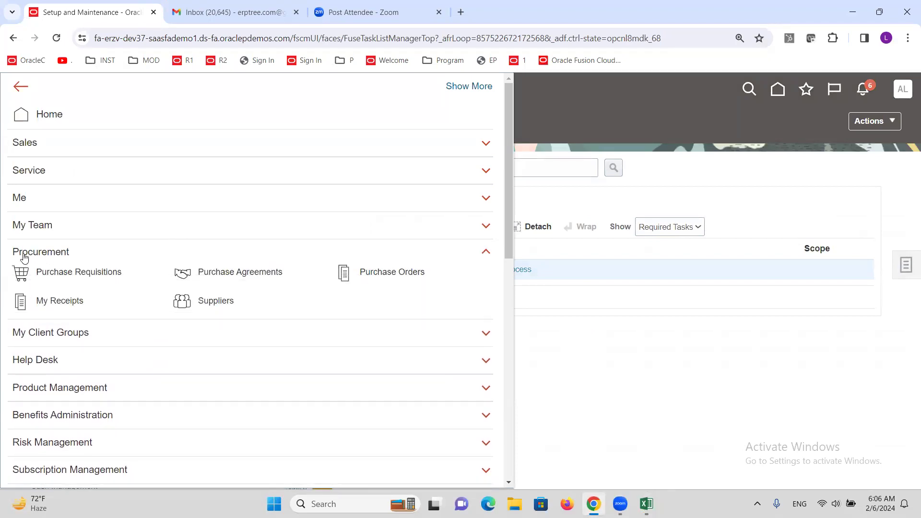
{"action": "left_click", "coordinate": [94, 276]}
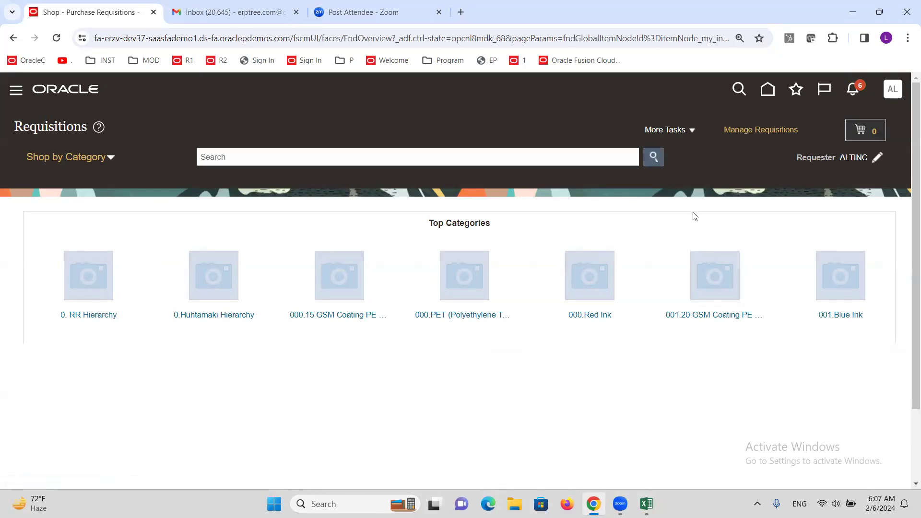
{"action": "left_click", "coordinate": [693, 133]}
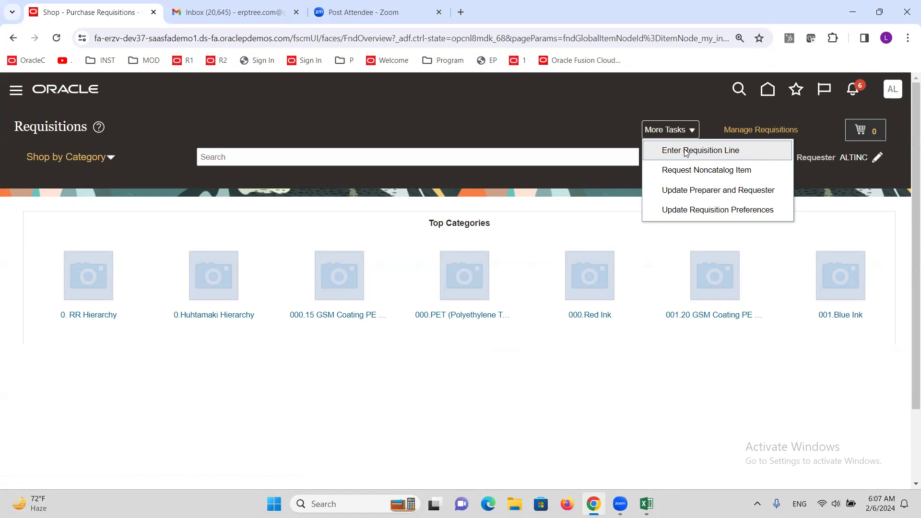
{"action": "left_click", "coordinate": [15, 91]}
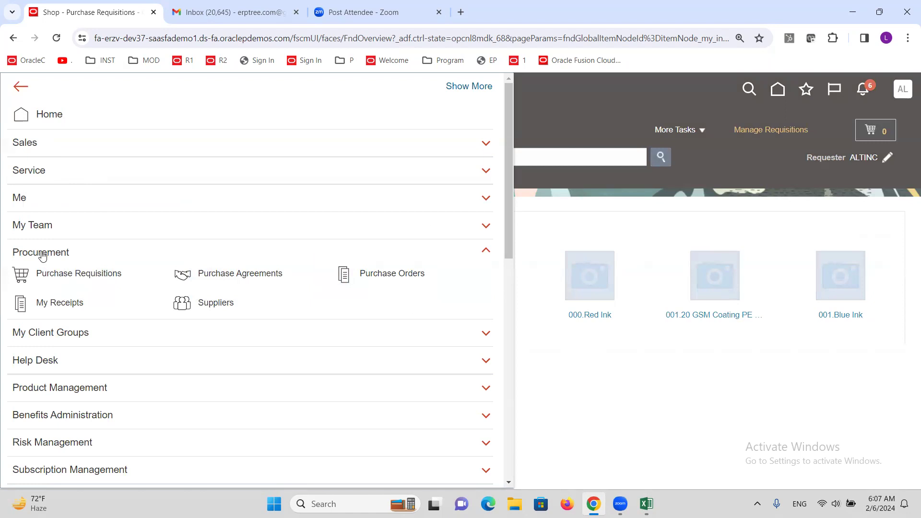
{"action": "left_click", "coordinate": [62, 277]}
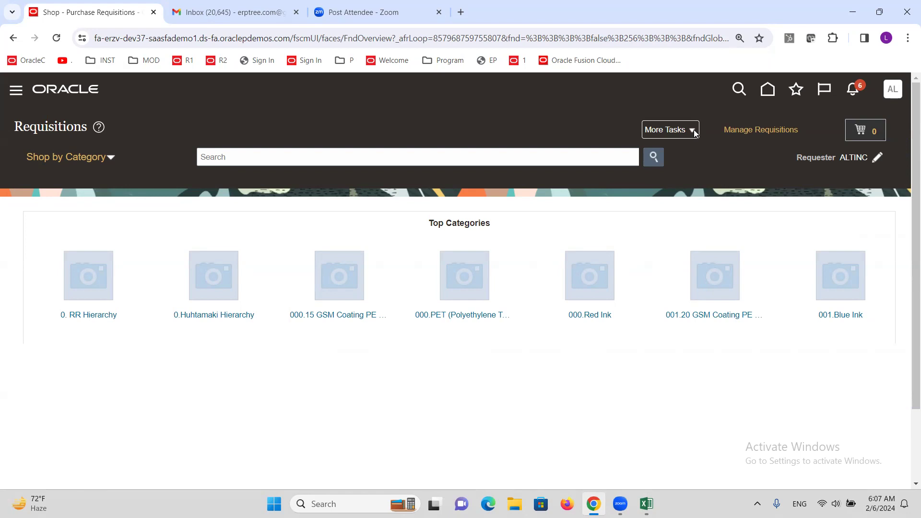
Step: Try to look up the item ALTINC on a new Goods requisition line, and leave the line entry form
{"action": "left_click", "coordinate": [694, 130]}
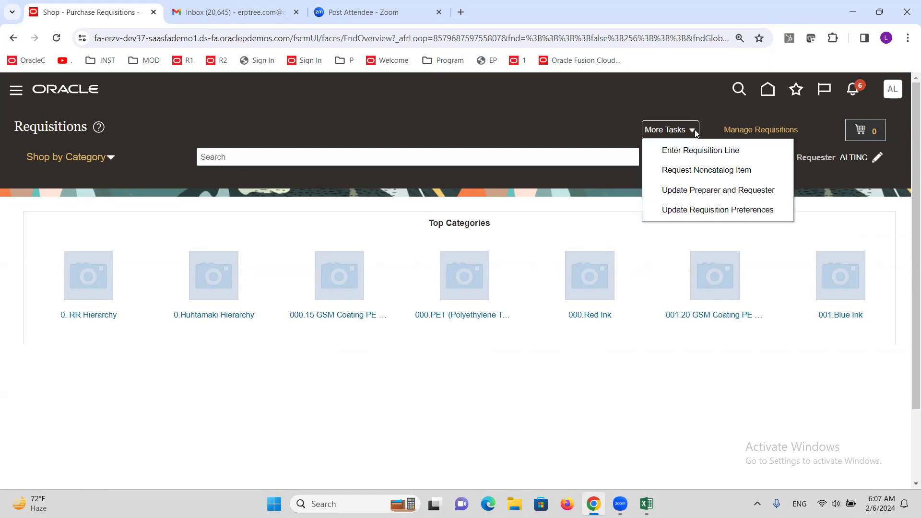
{"action": "left_click", "coordinate": [679, 152]}
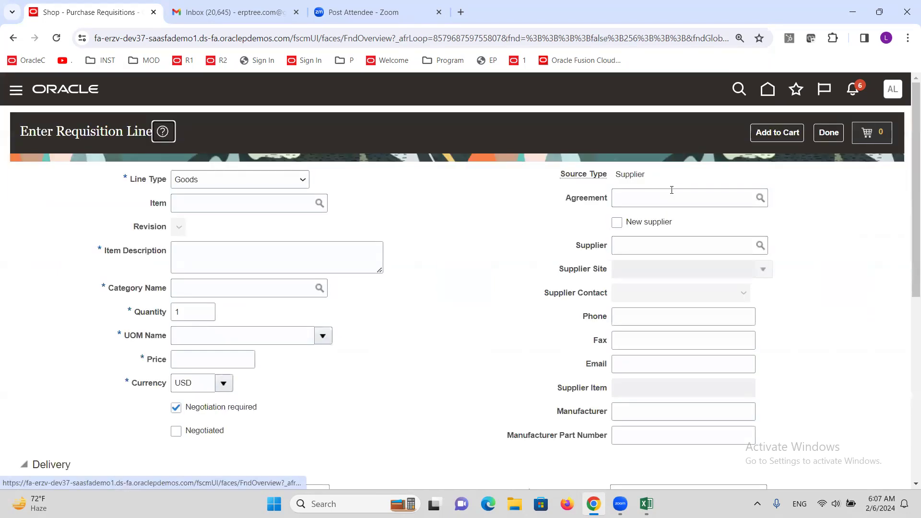
{"action": "left_click", "coordinate": [220, 205]}
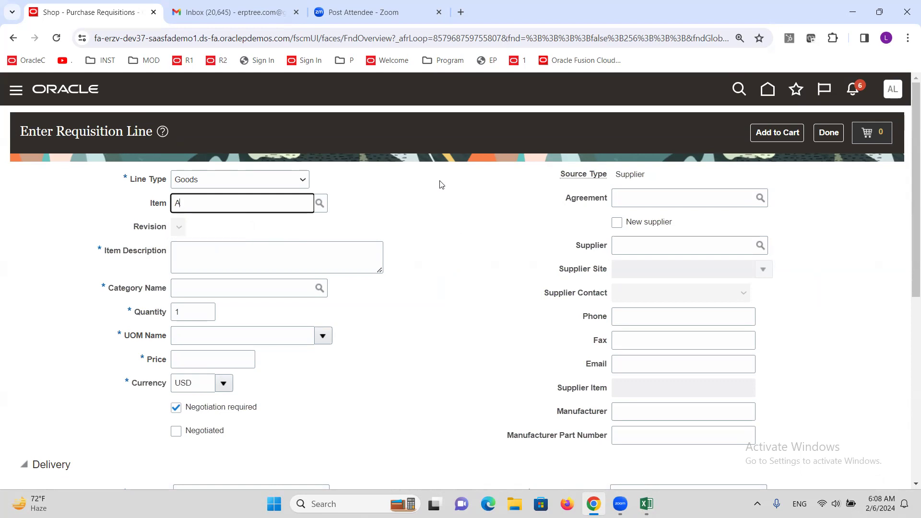
{"action": "type", "text": "ALTINC"}
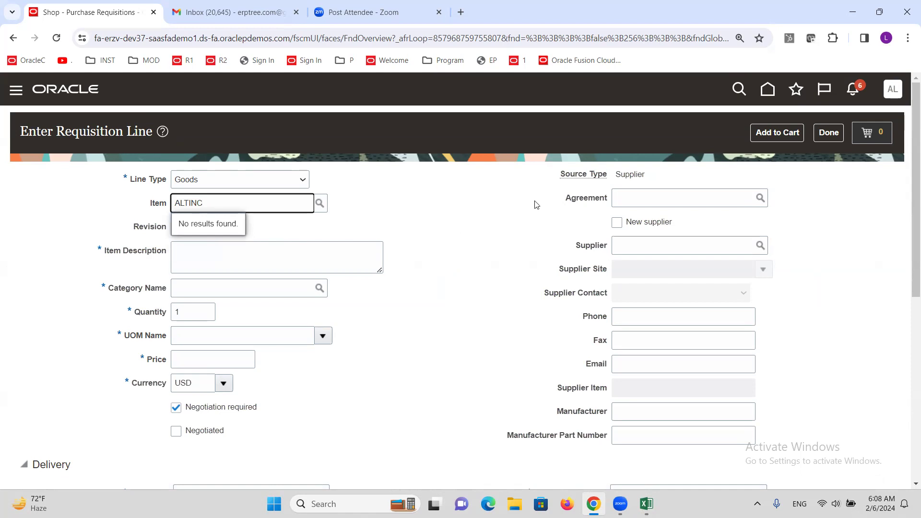
{"action": "left_click", "coordinate": [828, 133]}
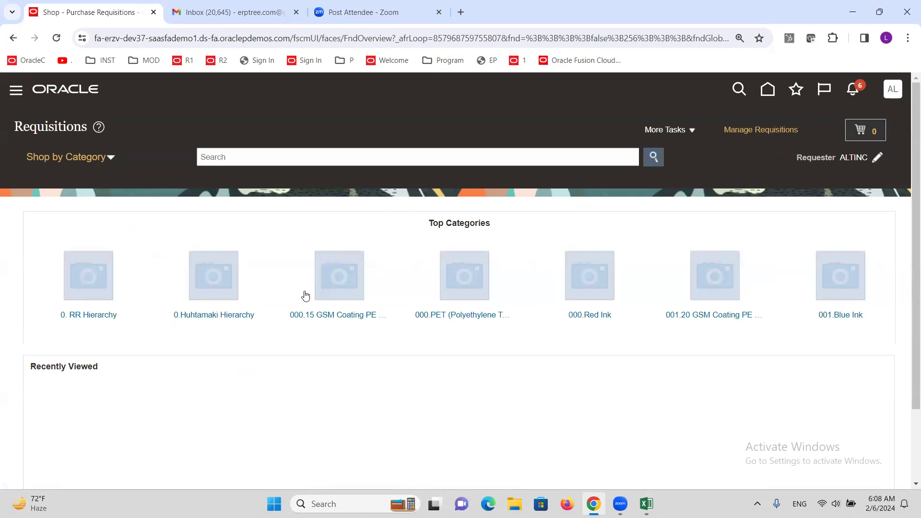
{"action": "left_click", "coordinate": [16, 90]}
{"action": "scroll", "coordinate": [144, 280], "scroll_direction": "down", "scroll_amount": 6}
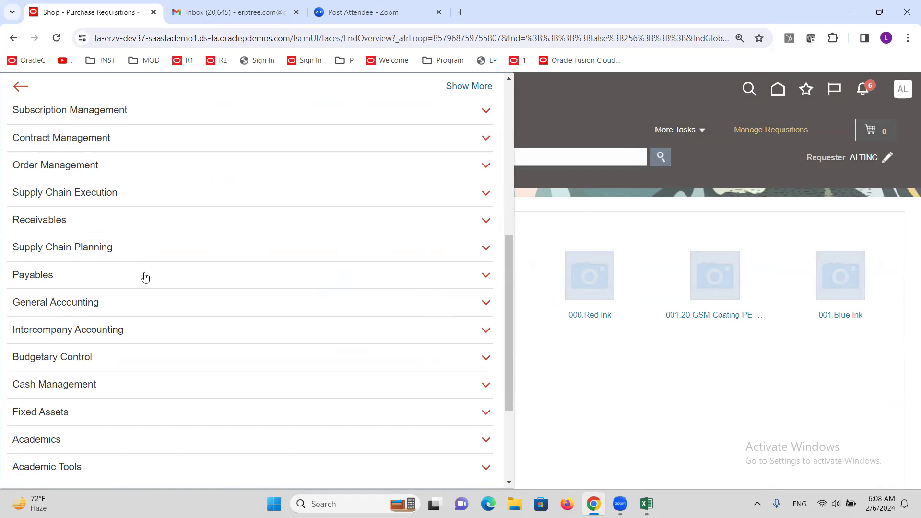
{"action": "left_click", "coordinate": [716, 181]}
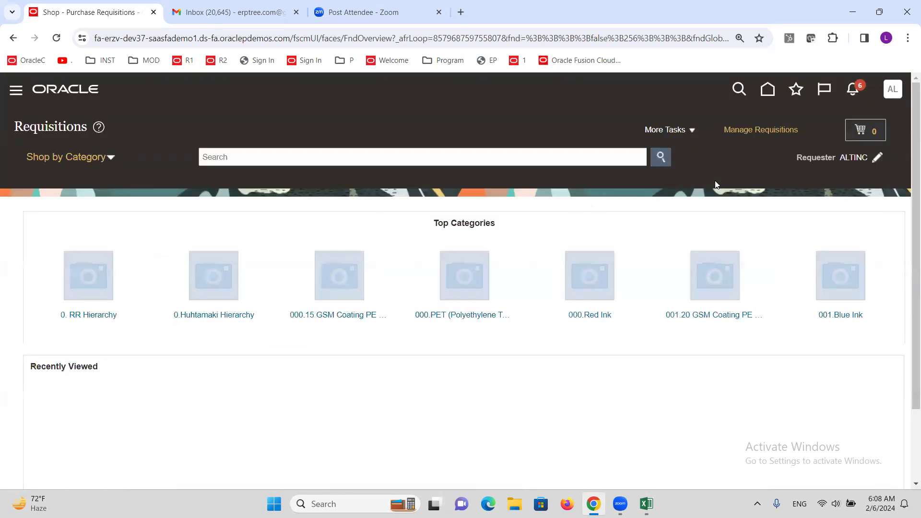
Step: Go to Setup and Maintenance, search the tasks for "ITEM CLA" and open Manage Item Classes
{"action": "left_click", "coordinate": [892, 91]}
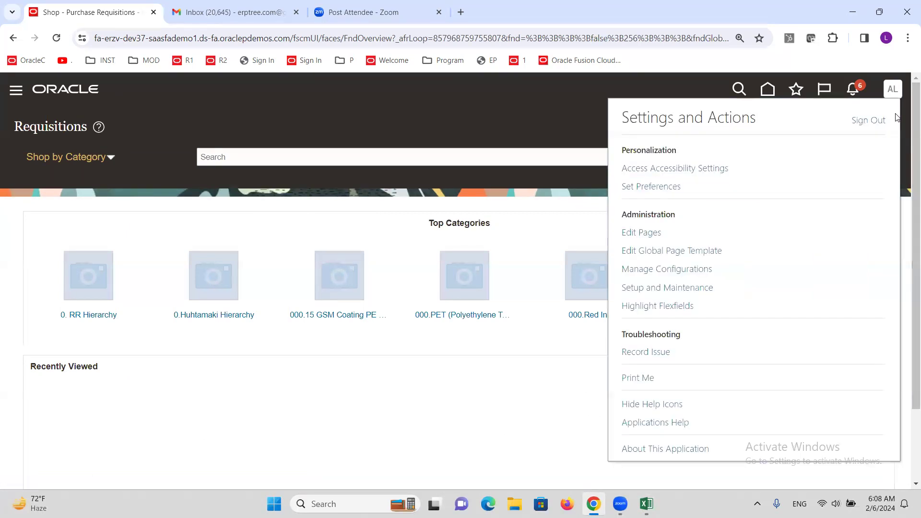
{"action": "left_click", "coordinate": [681, 287]}
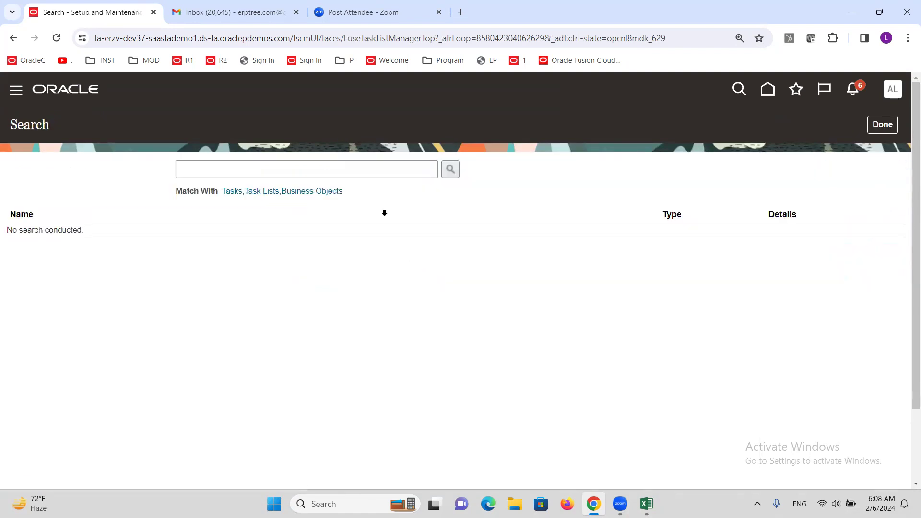
{"action": "left_click", "coordinate": [356, 169]}
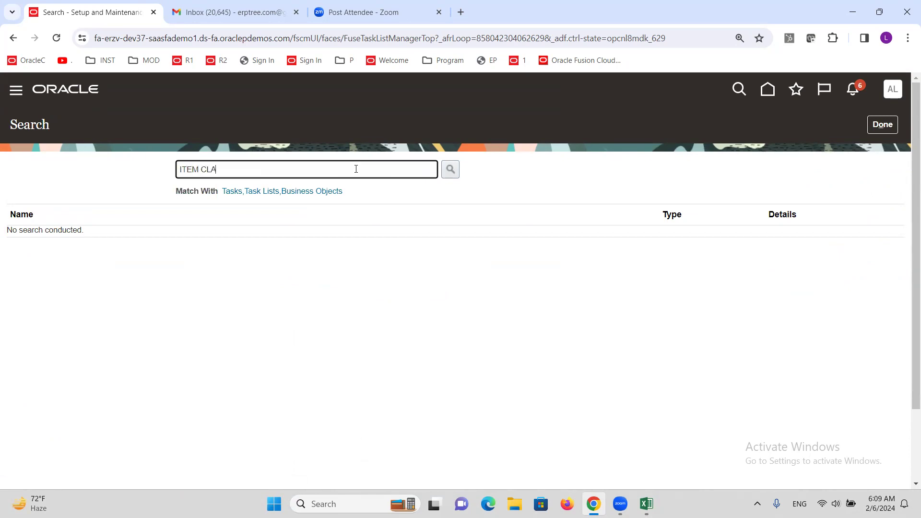
{"action": "key", "text": "Return"}
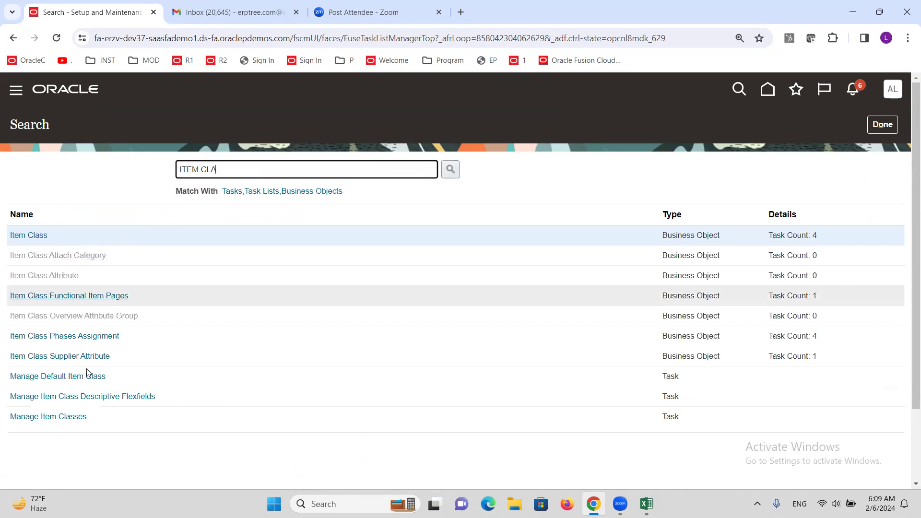
{"action": "left_click", "coordinate": [71, 418]}
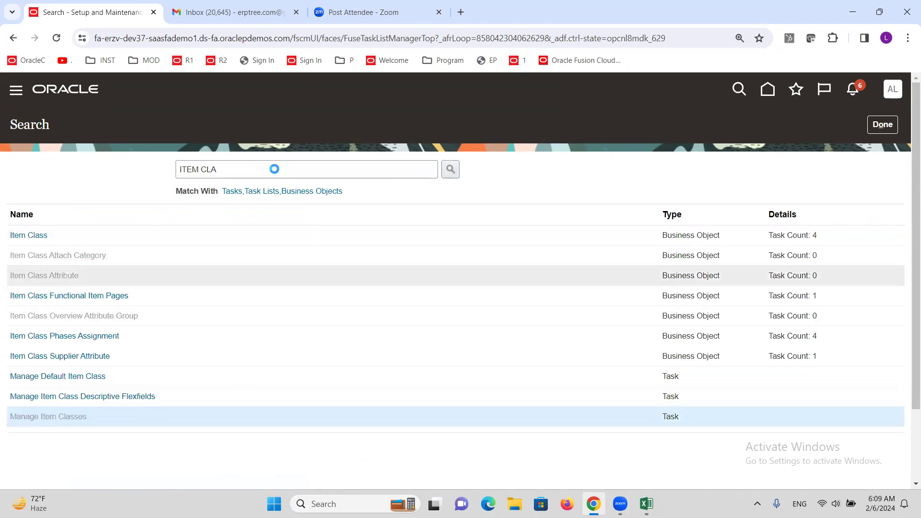
Step: Open the ALTINC Item Class from the classes listed under Root Item Class
{"action": "scroll", "coordinate": [397, 311], "scroll_direction": "down", "scroll_amount": 3}
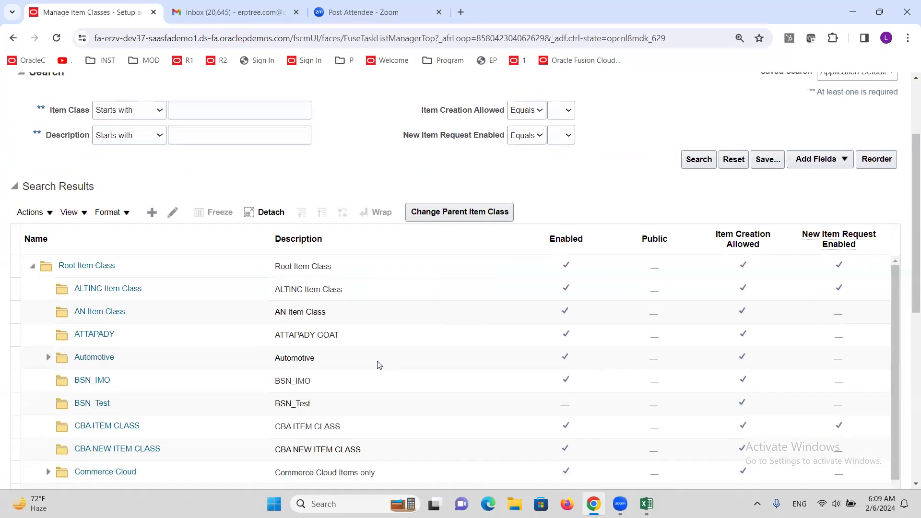
{"action": "left_click", "coordinate": [123, 288]}
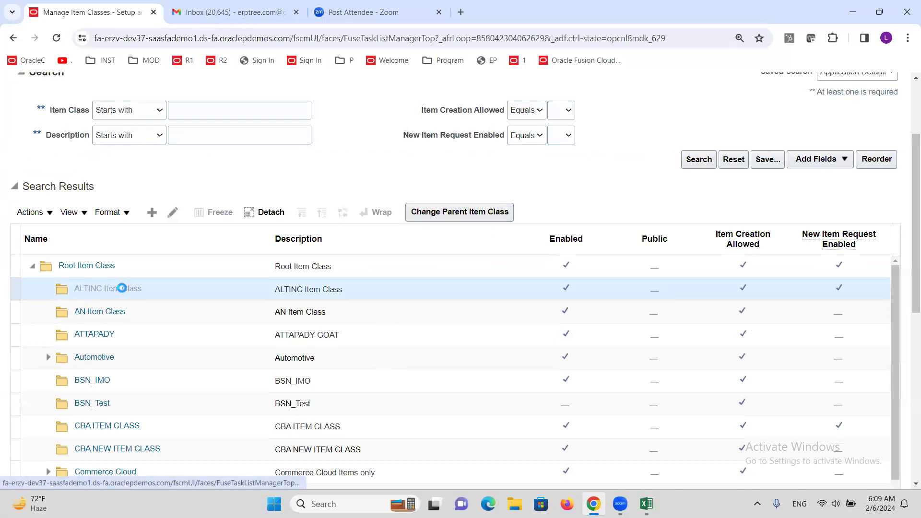
{"action": "scroll", "coordinate": [123, 287], "scroll_direction": "down", "scroll_amount": 3}
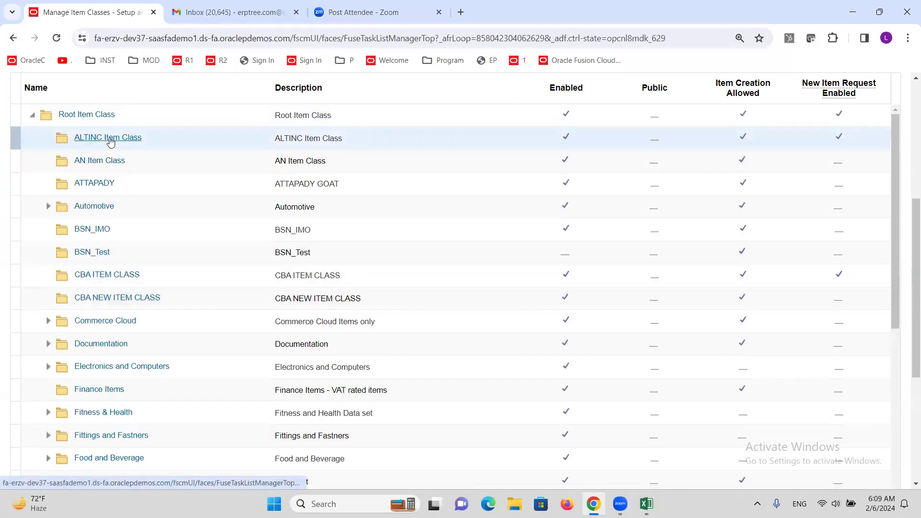
{"action": "left_click", "coordinate": [109, 138]}
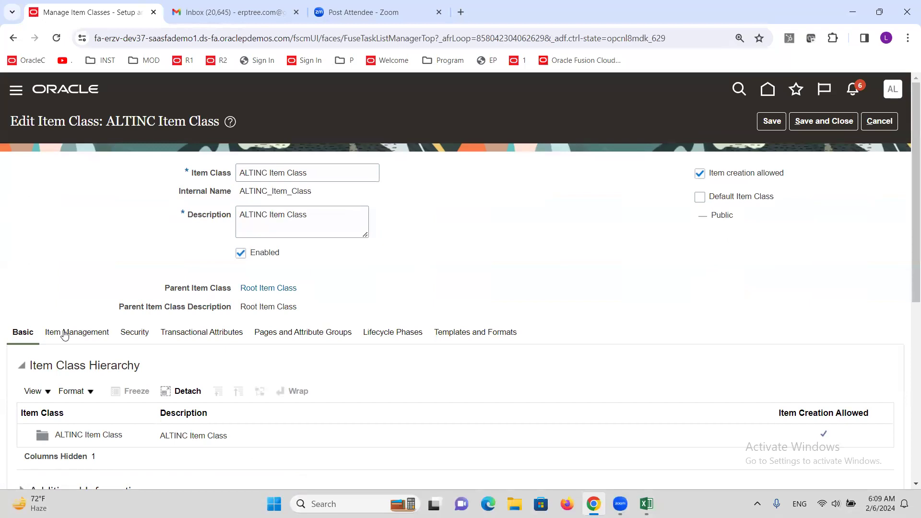
Step: Check the number generation settings of the ALTINC Item Class, save and close it, and leave Manage Item Classes
{"action": "left_click", "coordinate": [65, 335]}
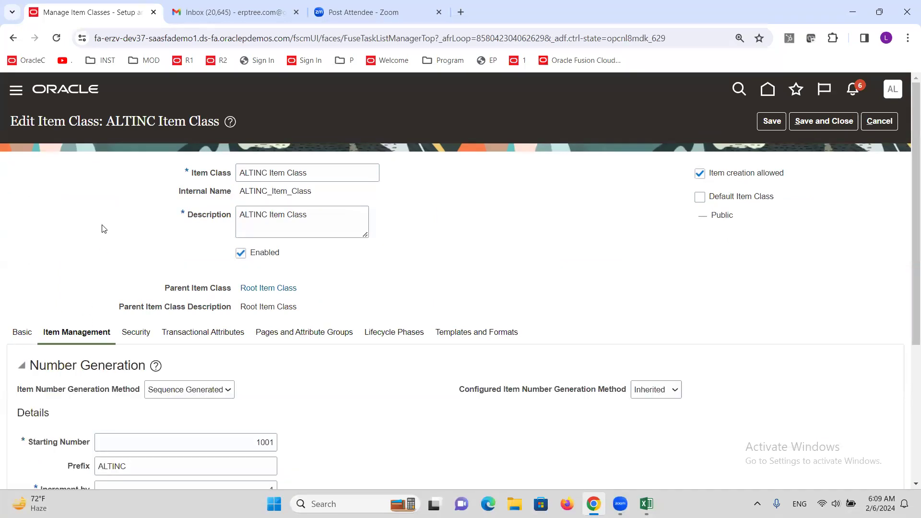
{"action": "scroll", "coordinate": [102, 227], "scroll_direction": "down", "scroll_amount": 3}
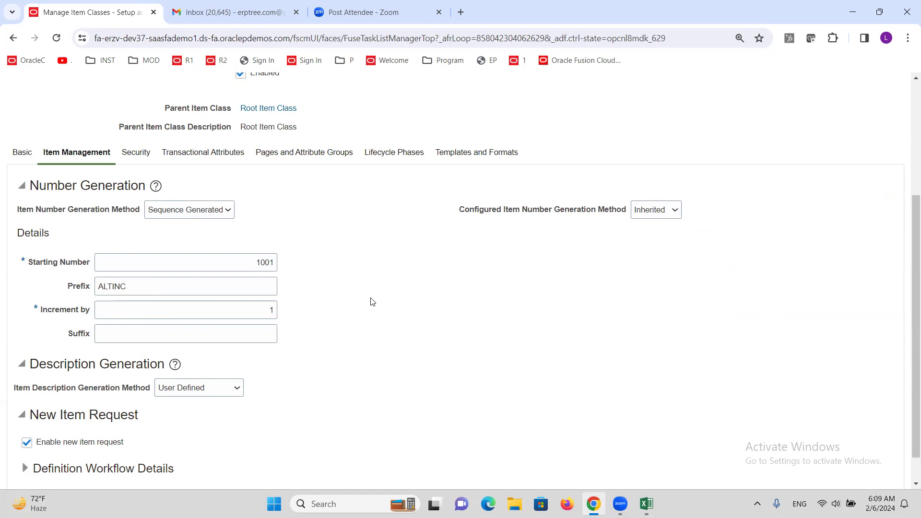
{"action": "scroll", "coordinate": [372, 301], "scroll_direction": "up", "scroll_amount": 4}
{"action": "left_click", "coordinate": [821, 123]}
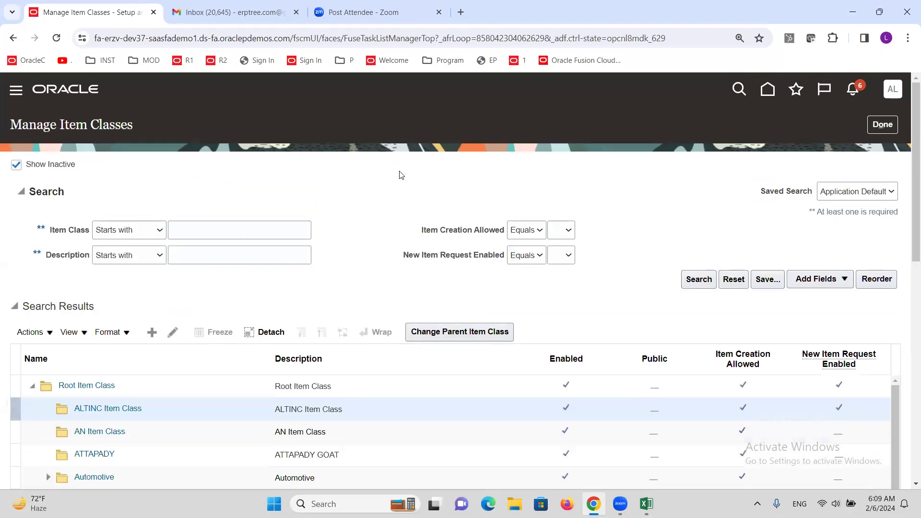
{"action": "left_click", "coordinate": [882, 124]}
Step: Open the Product Information Management work area under Product Management
{"action": "left_click", "coordinate": [15, 92]}
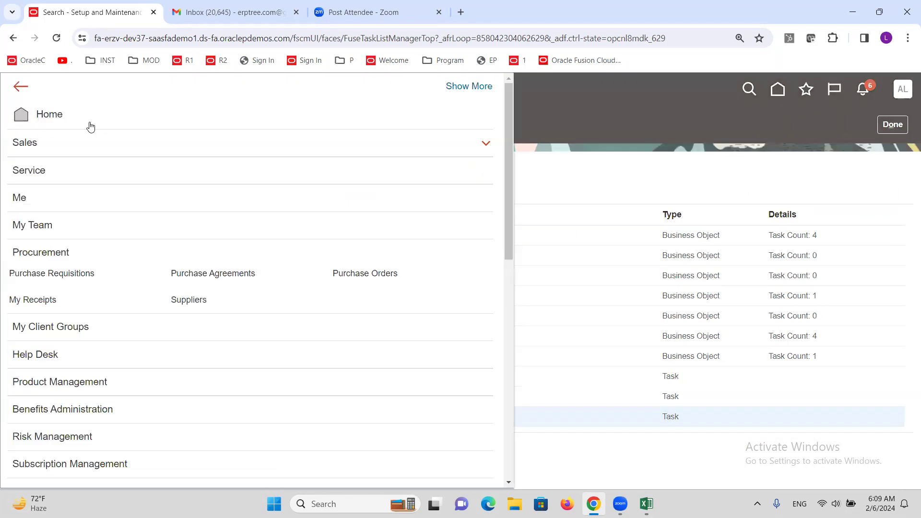
{"action": "left_click_drag", "start_coordinate": [511, 232], "coordinate": [518, 301]}
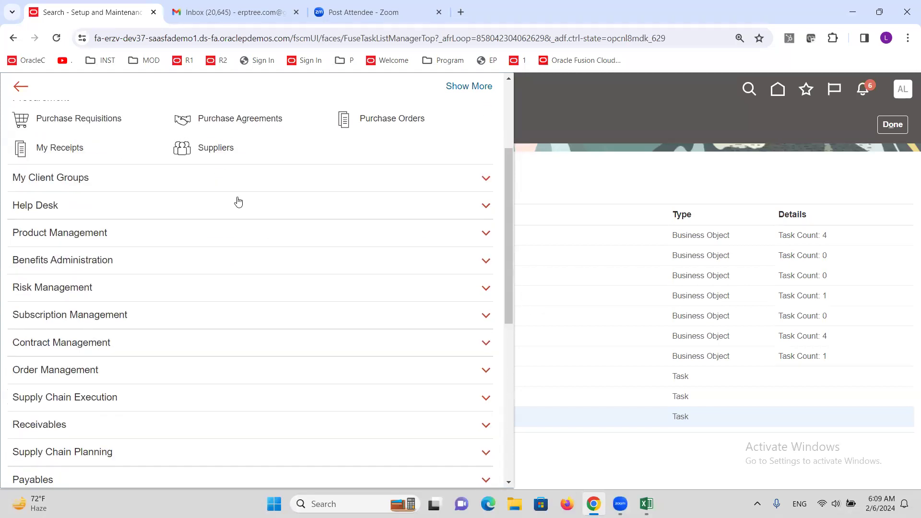
{"action": "left_click", "coordinate": [69, 235]}
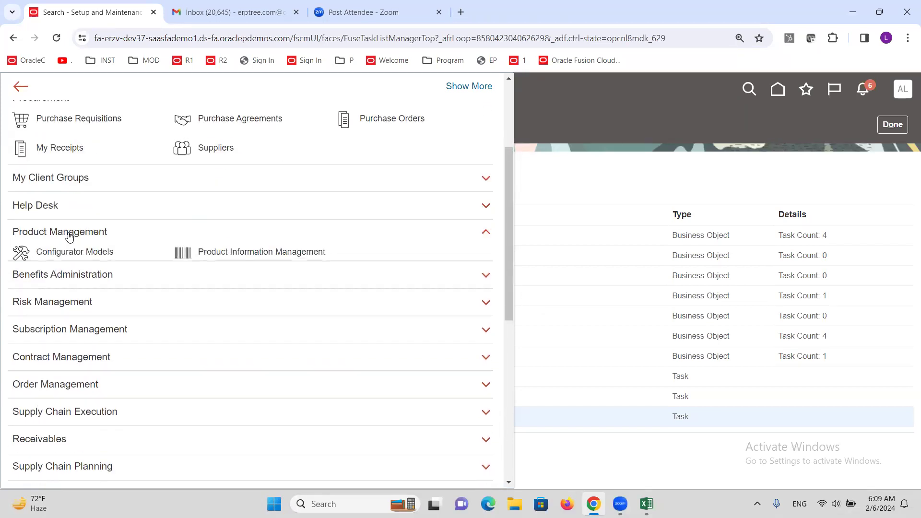
{"action": "left_click", "coordinate": [249, 258]}
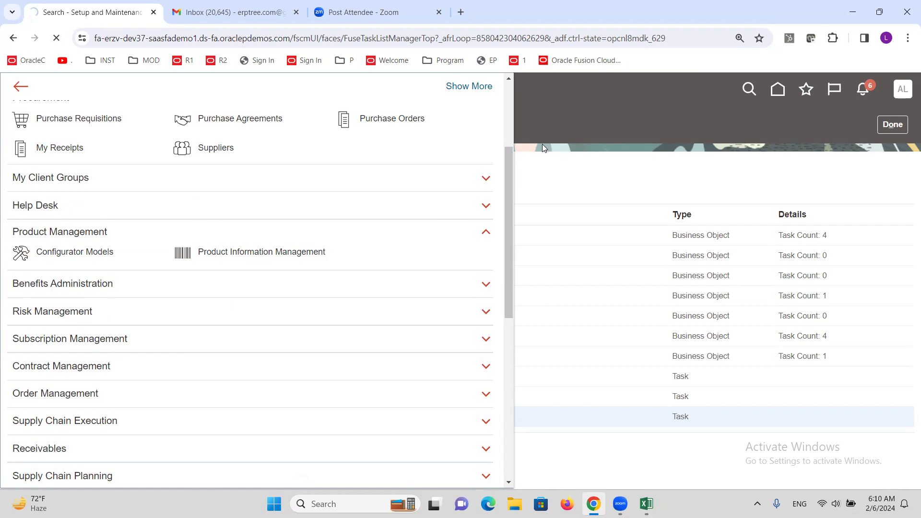
{"action": "left_click", "coordinate": [246, 257]}
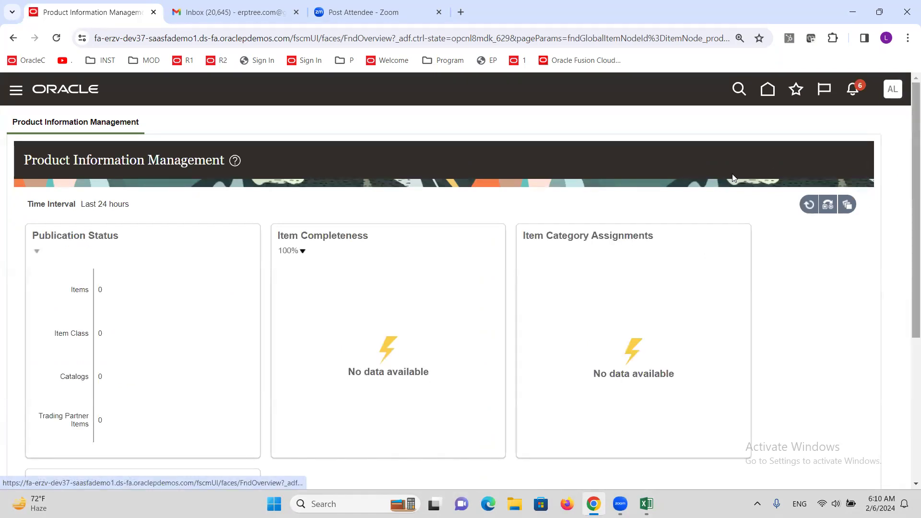
Step: Open Manage Items, choose ALTINC Item Class and search for items whose description starts with MacBook
{"action": "left_click", "coordinate": [792, 148]}
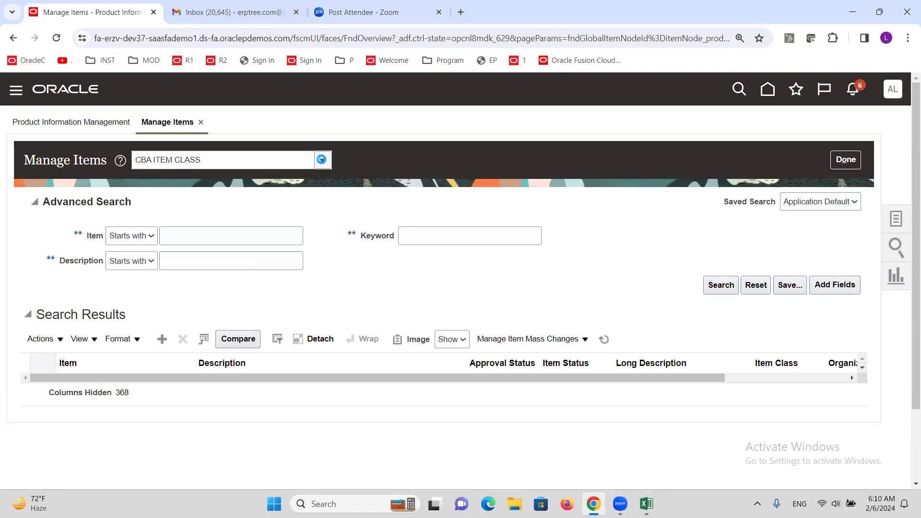
{"action": "left_click", "coordinate": [322, 161]}
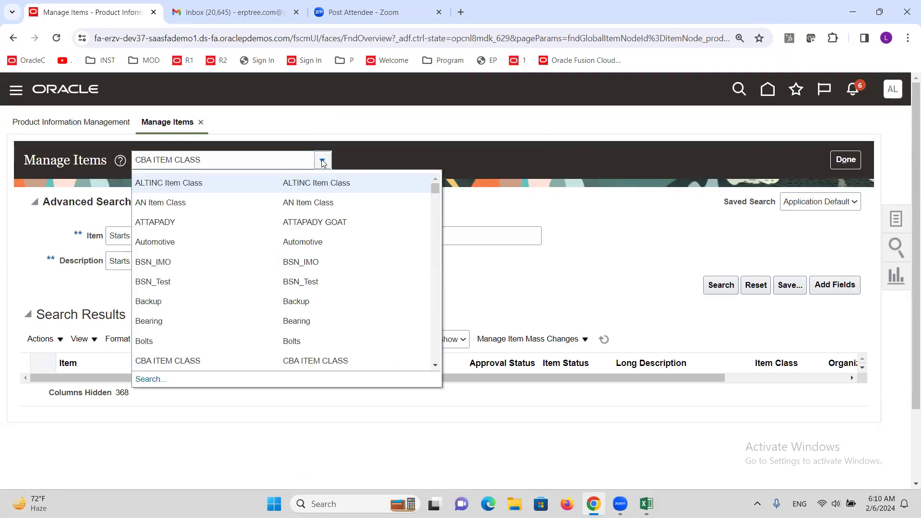
{"action": "left_click", "coordinate": [166, 185]}
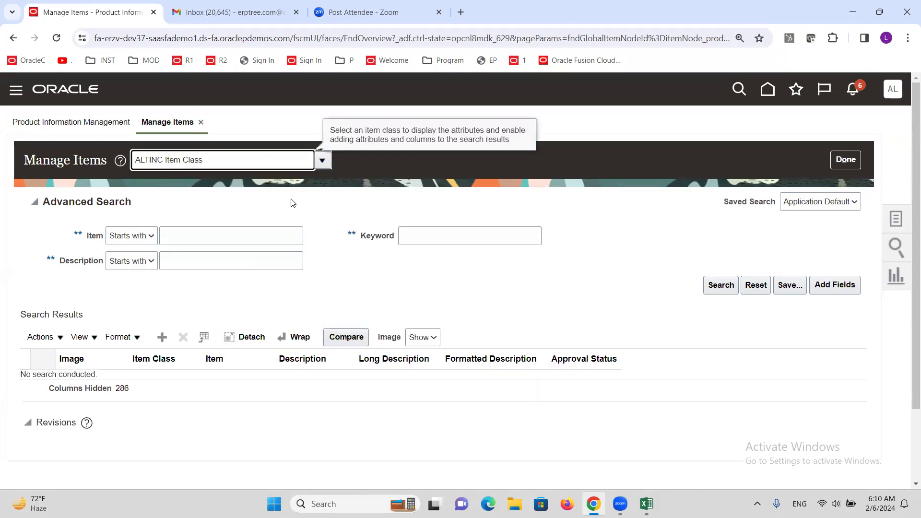
{"action": "left_click", "coordinate": [228, 257]}
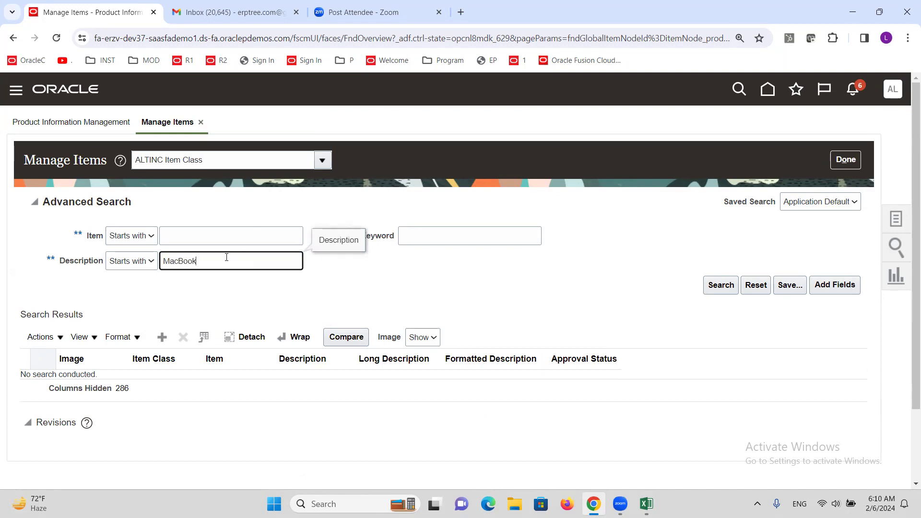
{"action": "left_click", "coordinate": [720, 285]}
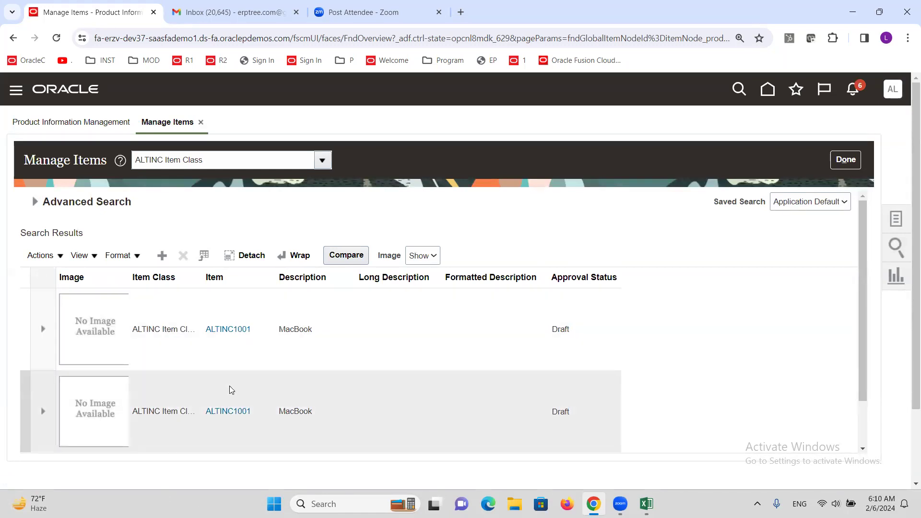
Step: Check the approval status and item exceptions of the second ALTINC1001 item in the results, and leave Manage Items
{"action": "left_click", "coordinate": [228, 412]}
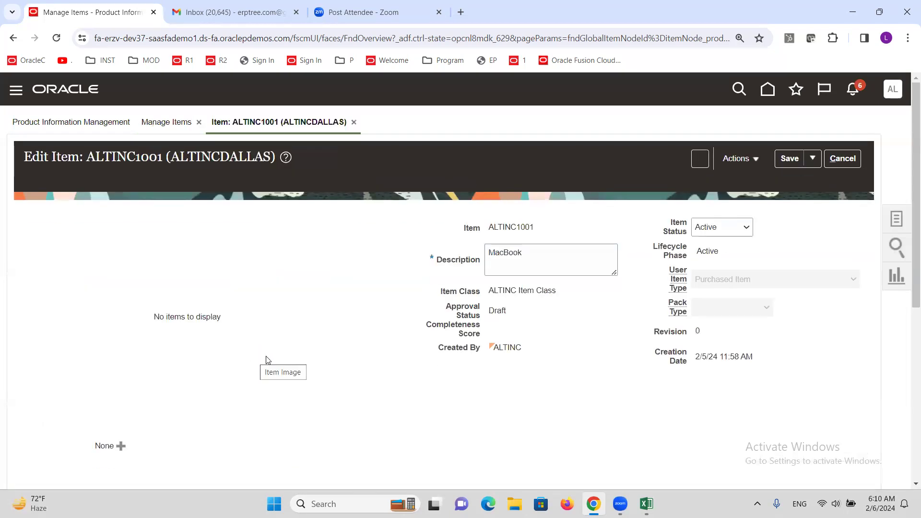
{"action": "double_click", "coordinate": [498, 312]}
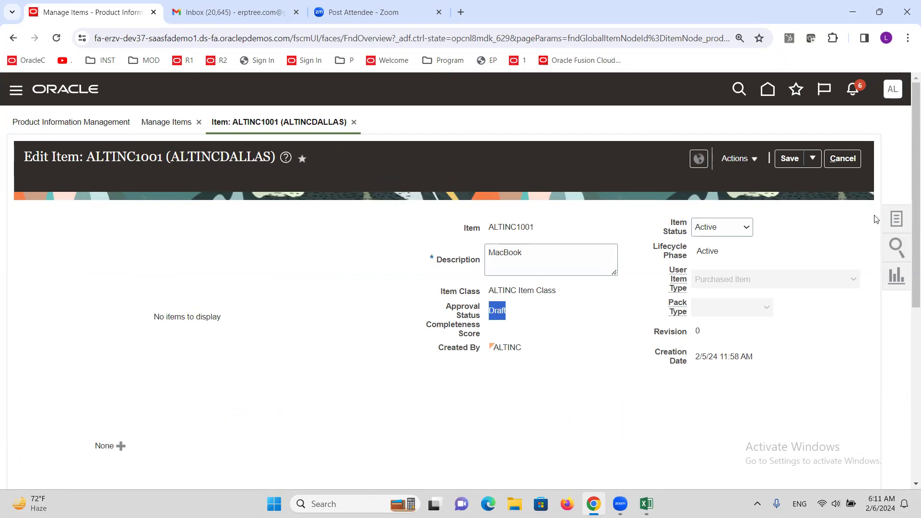
{"action": "left_click", "coordinate": [758, 158]}
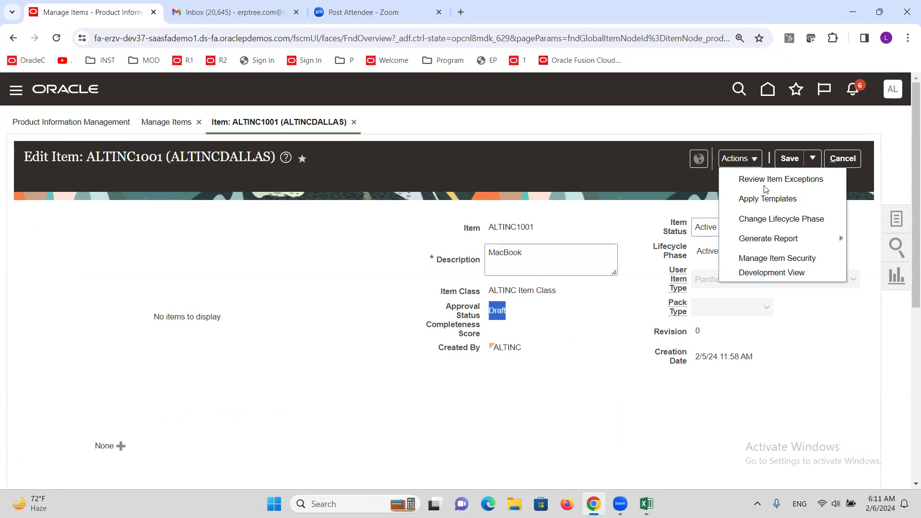
{"action": "left_click", "coordinate": [794, 186]}
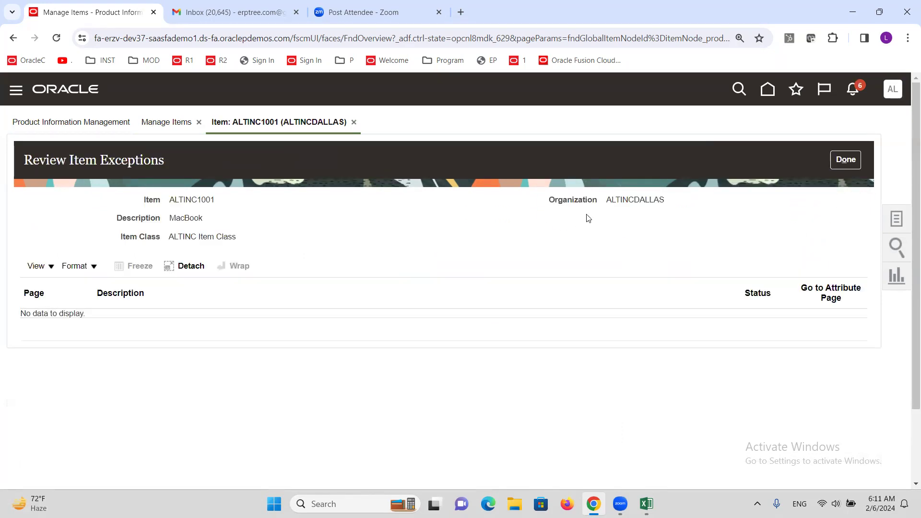
{"action": "left_click", "coordinate": [847, 160]}
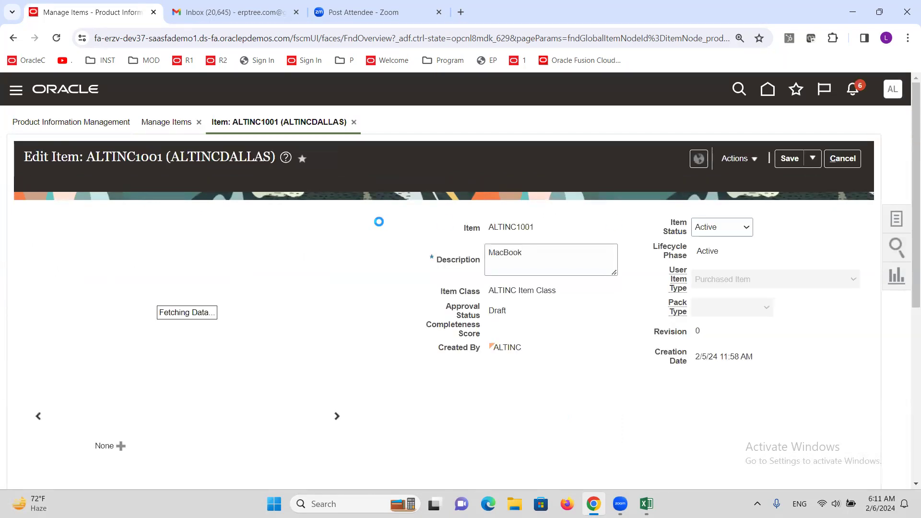
{"action": "left_click", "coordinate": [850, 161]}
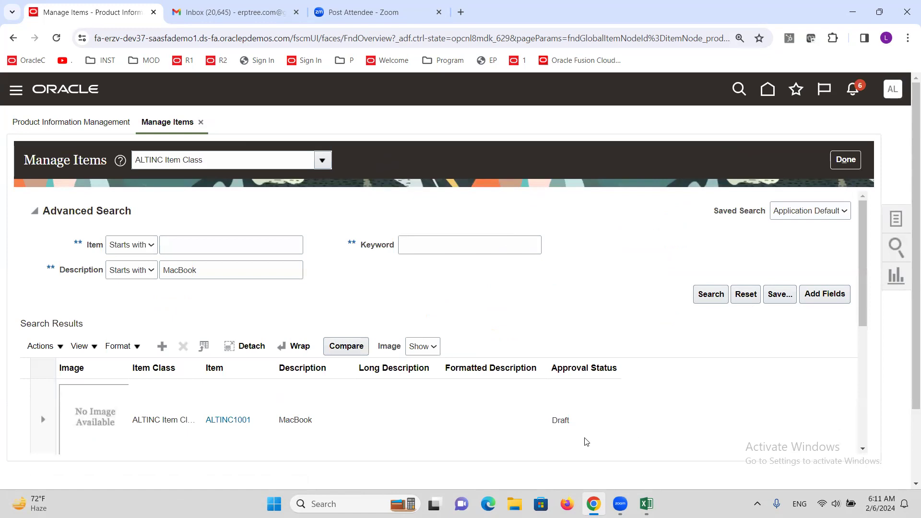
{"action": "left_click", "coordinate": [846, 159]}
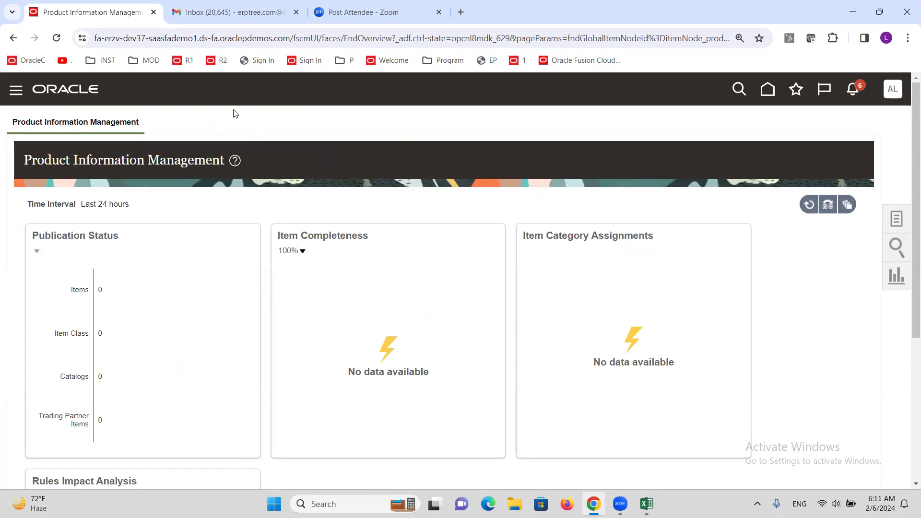
Step: Switch to the Excel training sheet and review the P2P Flow rows, including Set Requisition Preferences and Create Purchase Requisition
{"action": "left_click", "coordinate": [646, 504]}
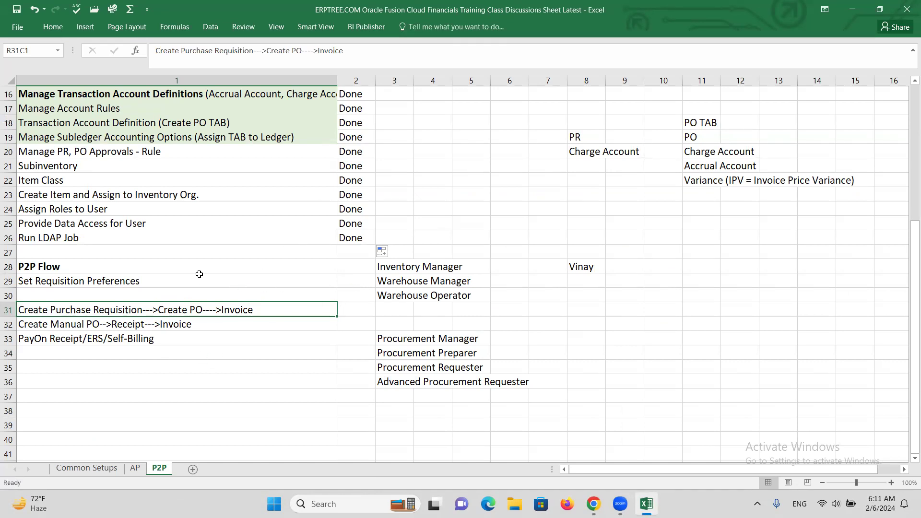
{"action": "left_click", "coordinate": [115, 241]}
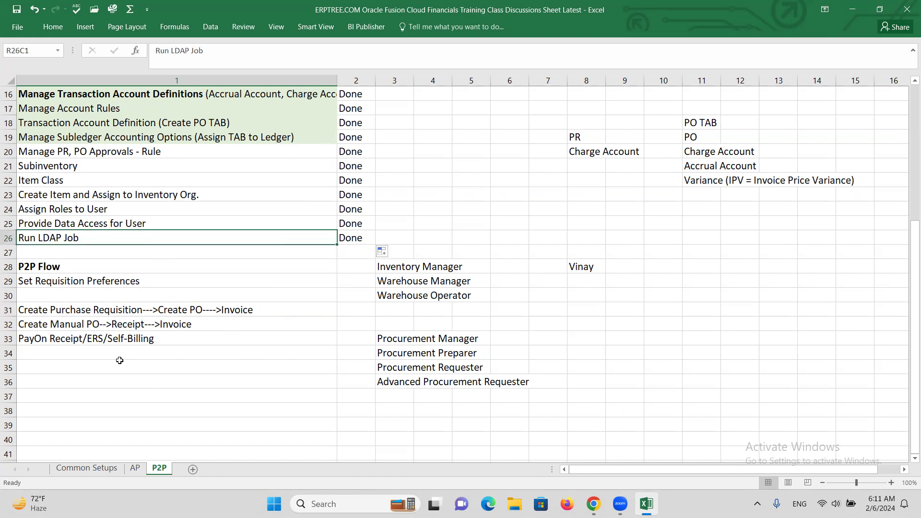
{"action": "left_click_drag", "start_coordinate": [95, 311], "coordinate": [103, 344]}
{"action": "key", "text": "ctrl"}
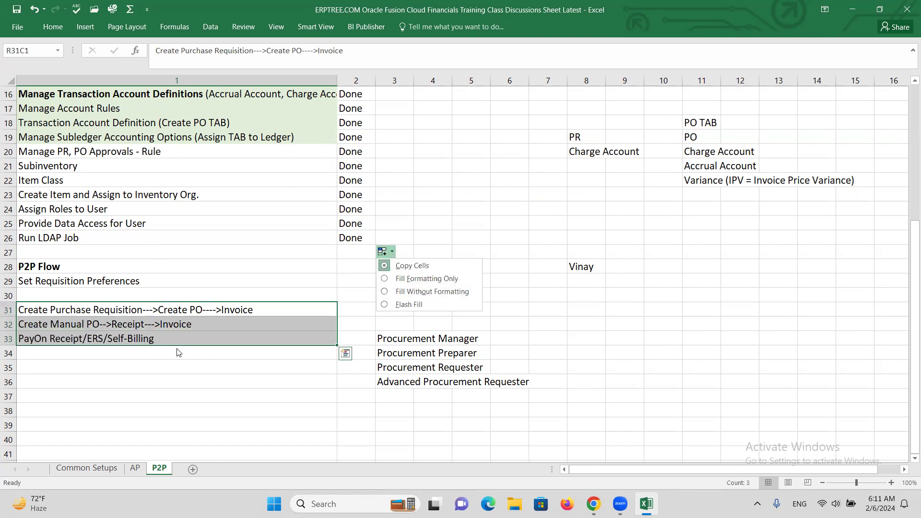
{"action": "left_click", "coordinate": [504, 239]}
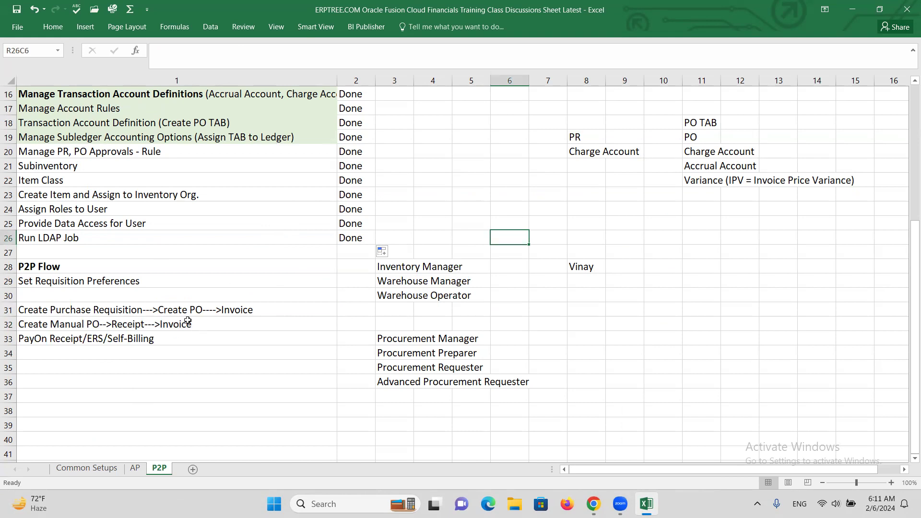
{"action": "left_click", "coordinate": [115, 281]}
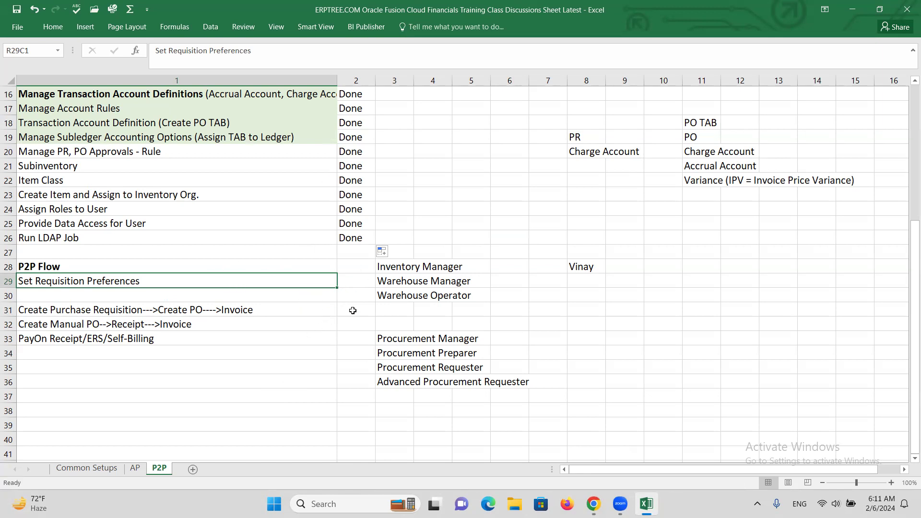
{"action": "left_click", "coordinate": [113, 307]}
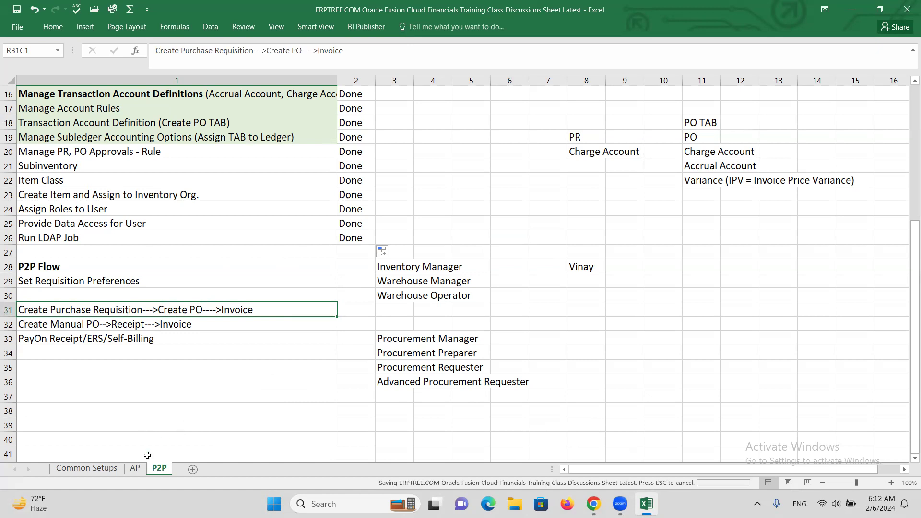
Step: Look through the AP sheet's topic list and select the "29. Creating BI Reports - SQL" row
{"action": "left_click", "coordinate": [135, 469]}
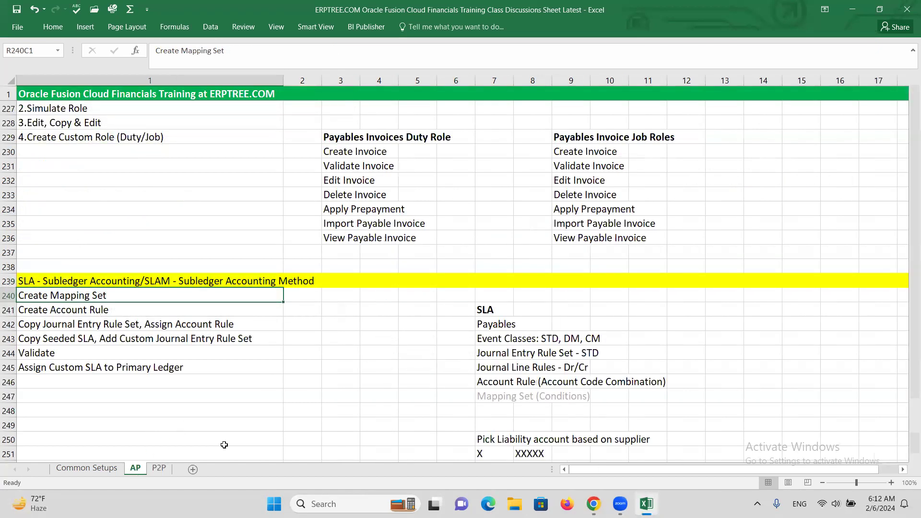
{"action": "scroll", "coordinate": [205, 351], "scroll_direction": "up", "scroll_amount": 20}
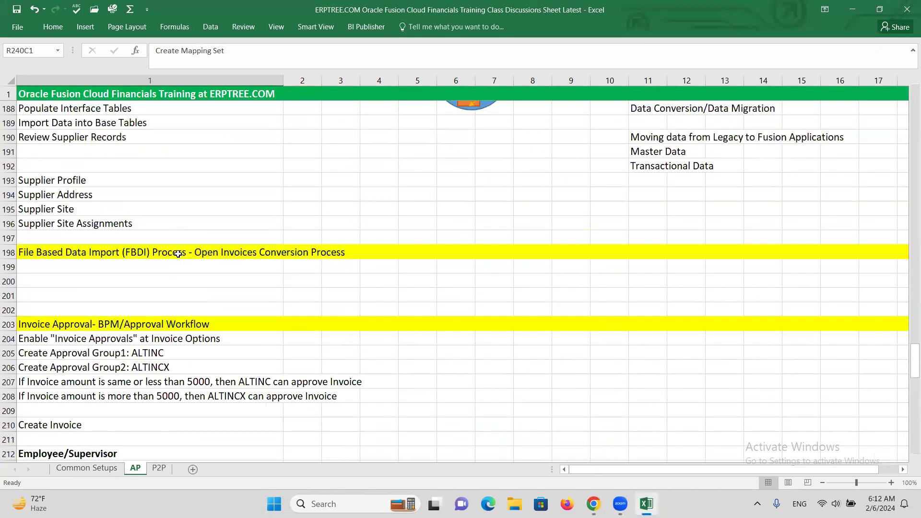
{"action": "scroll", "coordinate": [141, 245], "scroll_direction": "up", "scroll_amount": 20}
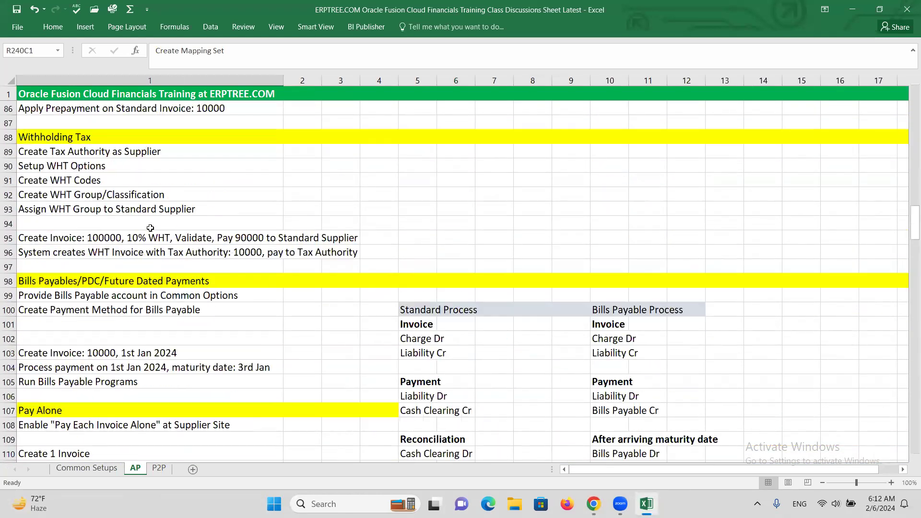
{"action": "scroll", "coordinate": [127, 278], "scroll_direction": "up", "scroll_amount": 14}
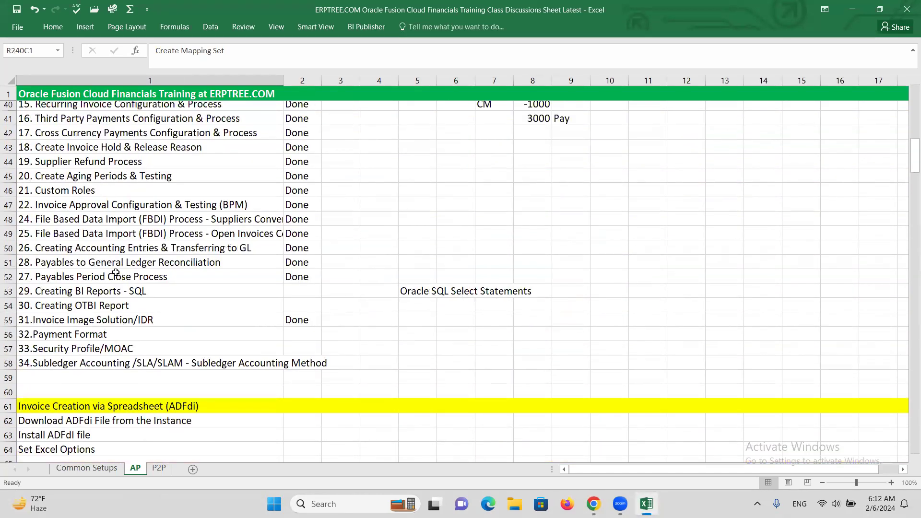
{"action": "scroll", "coordinate": [129, 300], "scroll_direction": "down", "scroll_amount": 4}
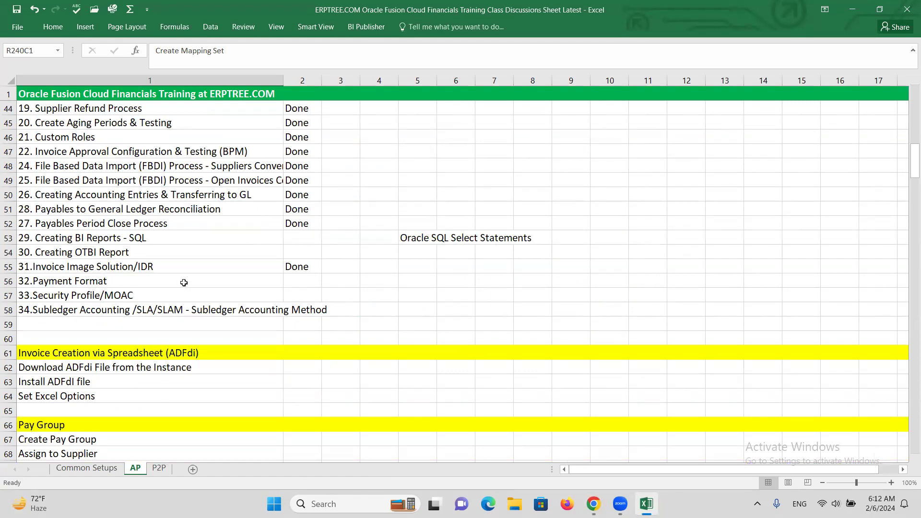
{"action": "left_click", "coordinate": [165, 237]}
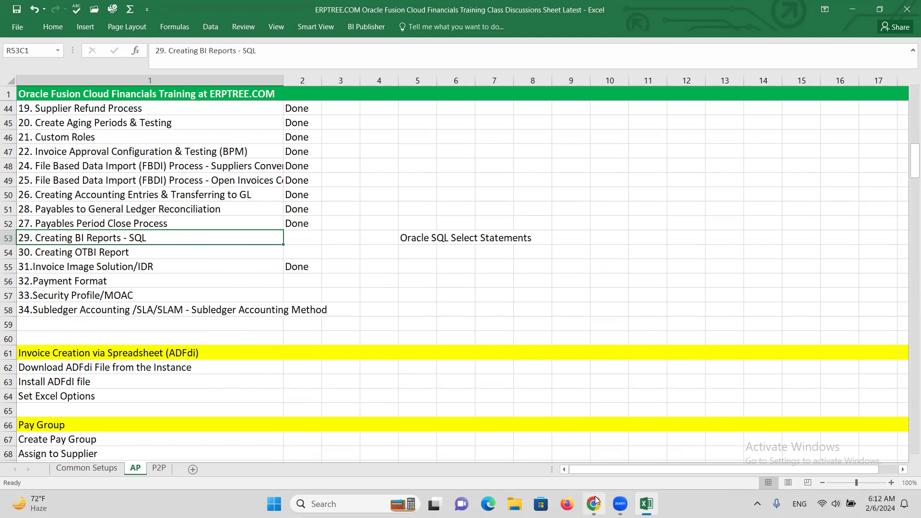
Step: Switch back to Oracle Fusion in Chrome and open Reports and Analytics from the Tools group
{"action": "mouse_move", "coordinate": [594, 503]}
{"action": "left_click", "coordinate": [570, 472]}
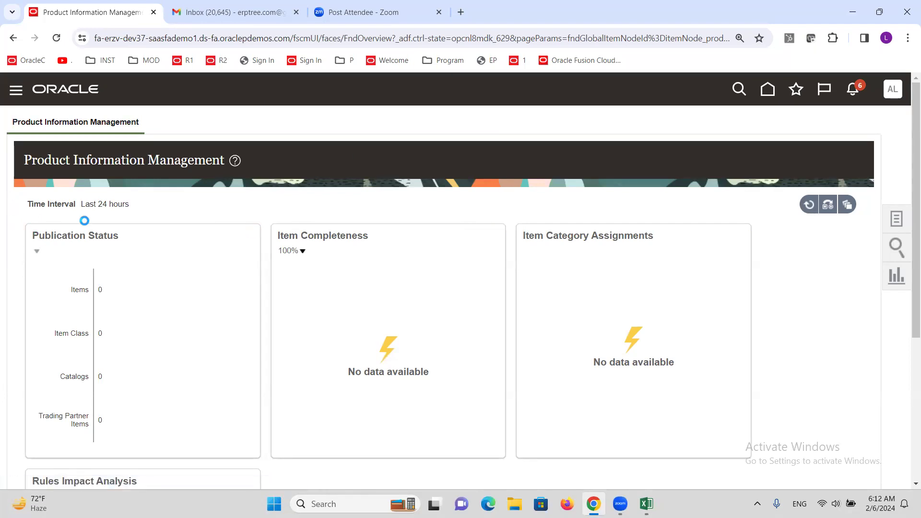
{"action": "scroll", "coordinate": [65, 247], "scroll_direction": "down", "scroll_amount": 6}
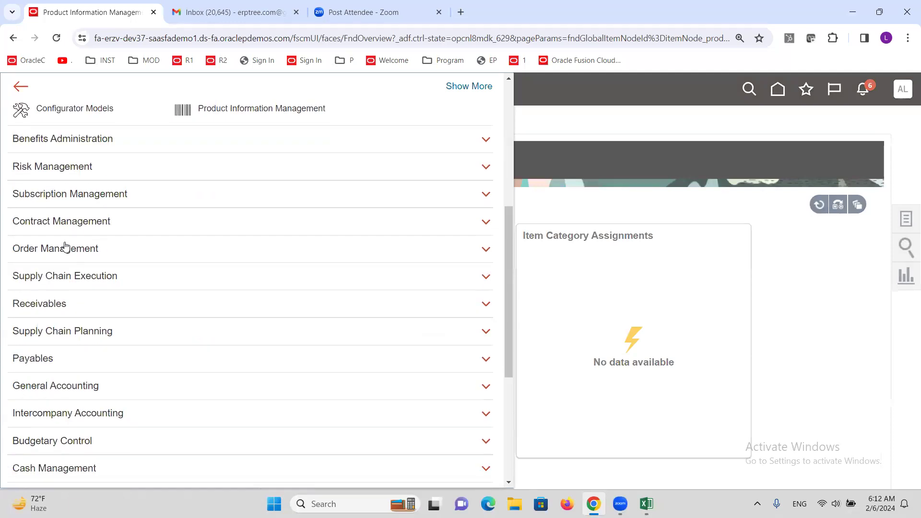
{"action": "scroll", "coordinate": [62, 243], "scroll_direction": "down", "scroll_amount": 5}
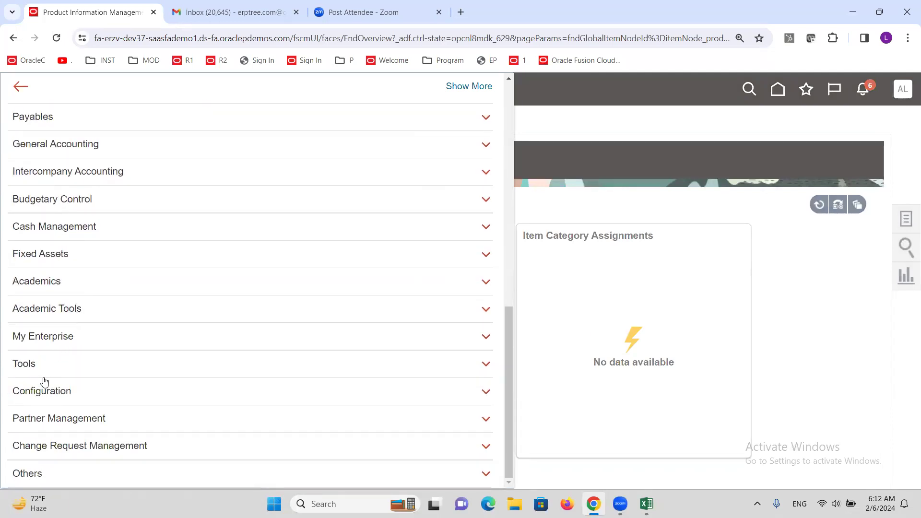
{"action": "left_click", "coordinate": [21, 364]}
{"action": "scroll", "coordinate": [21, 366], "scroll_direction": "down", "scroll_amount": 2}
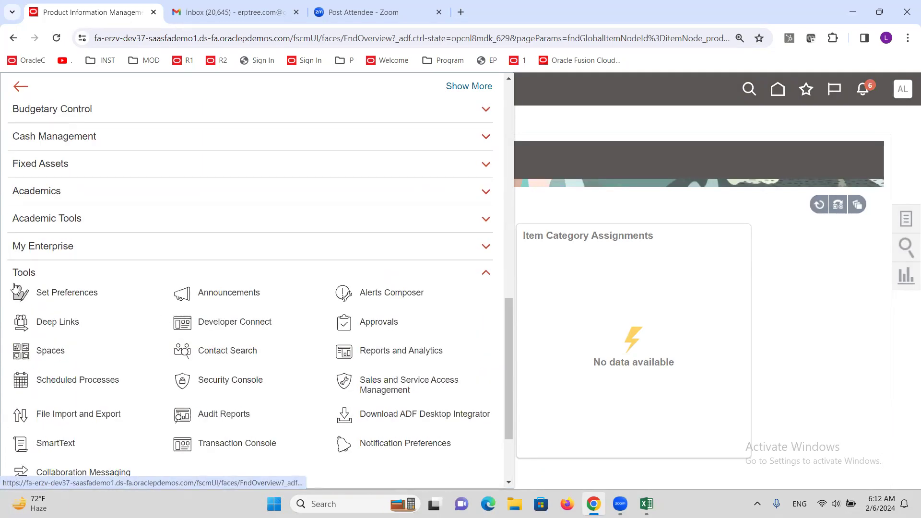
{"action": "left_click", "coordinate": [401, 352]}
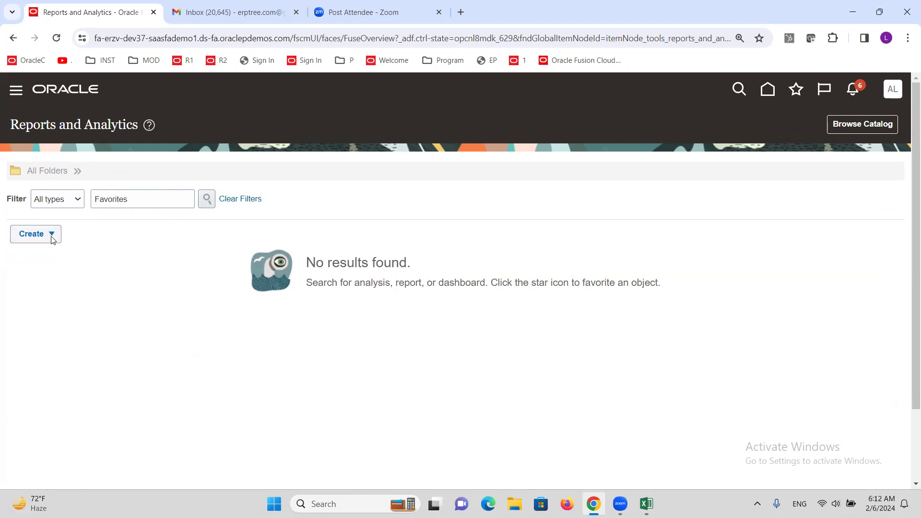
Step: Browse the reporting catalog and create a new Data Model under Published Reporting
{"action": "left_click", "coordinate": [867, 125]}
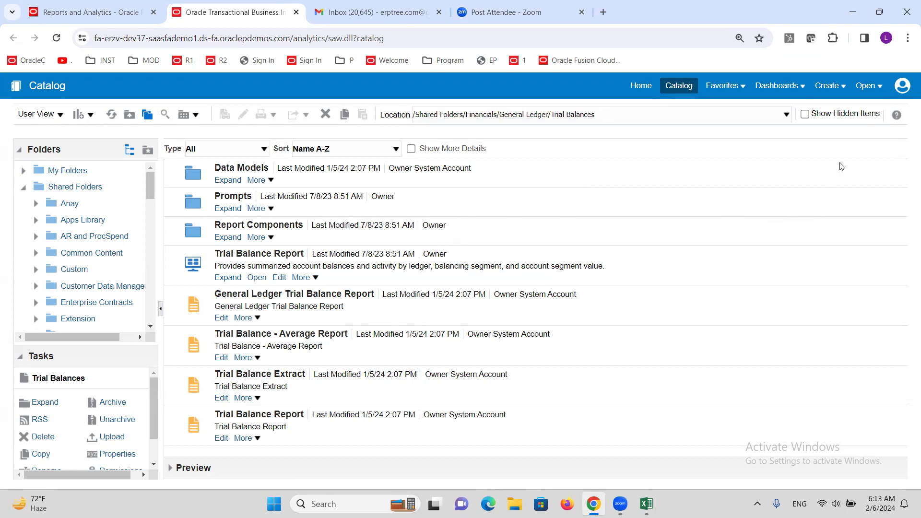
{"action": "left_click", "coordinate": [843, 86]}
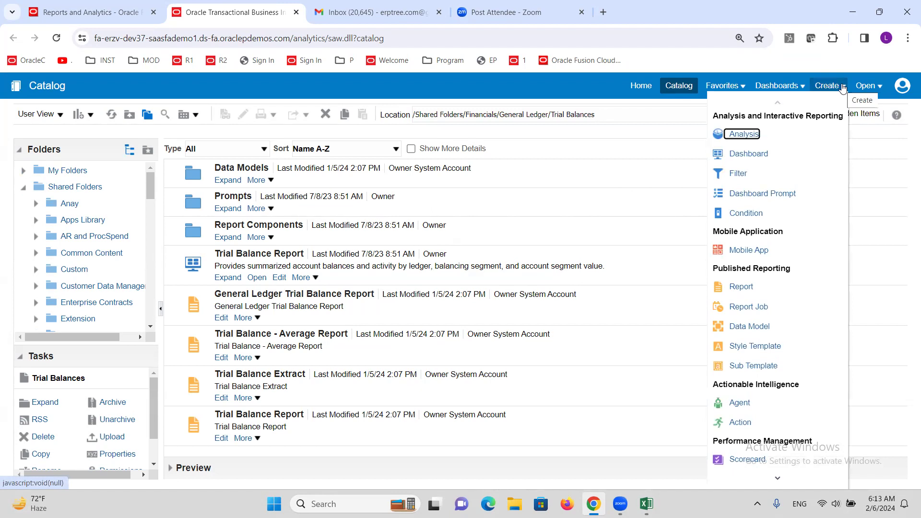
{"action": "left_click", "coordinate": [841, 89]}
{"action": "left_click", "coordinate": [839, 93]}
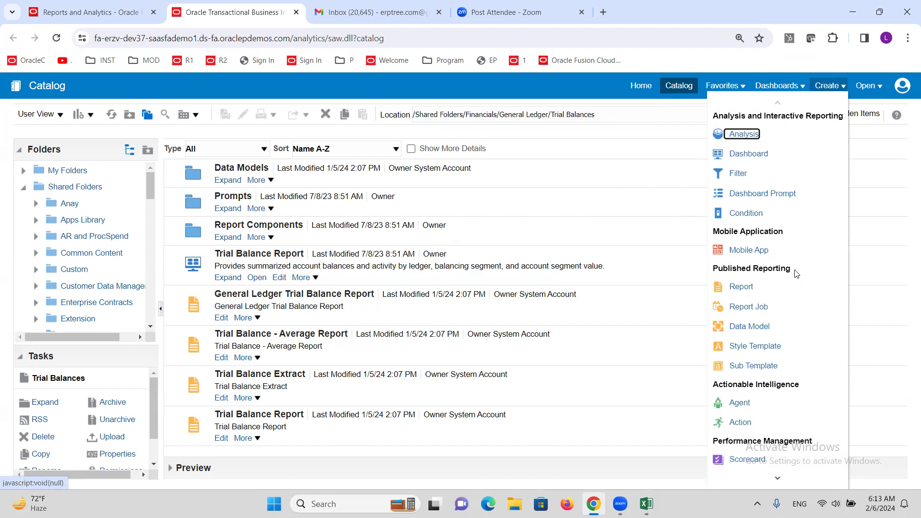
{"action": "left_click", "coordinate": [745, 327]}
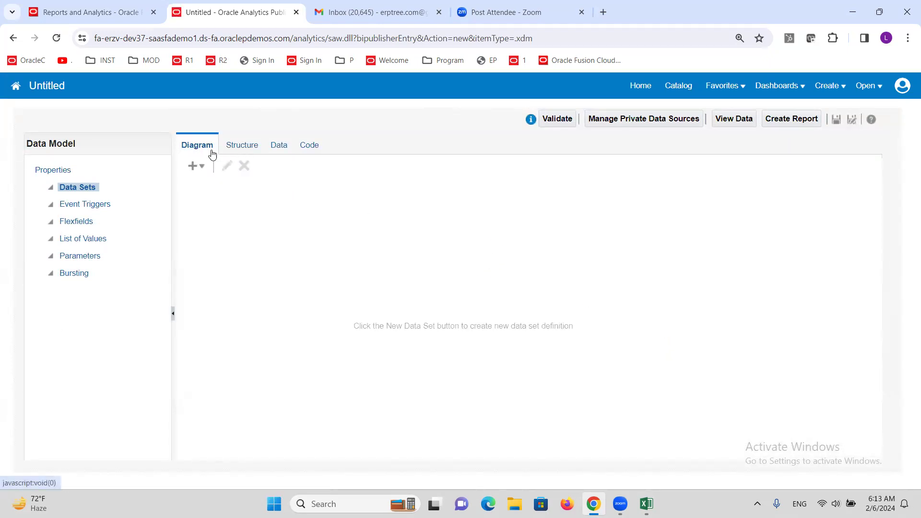
Step: Start a SQL Query data set named "AP Invoice" with ApplicationDB_FSCM as its data source
{"action": "left_click", "coordinate": [203, 171]}
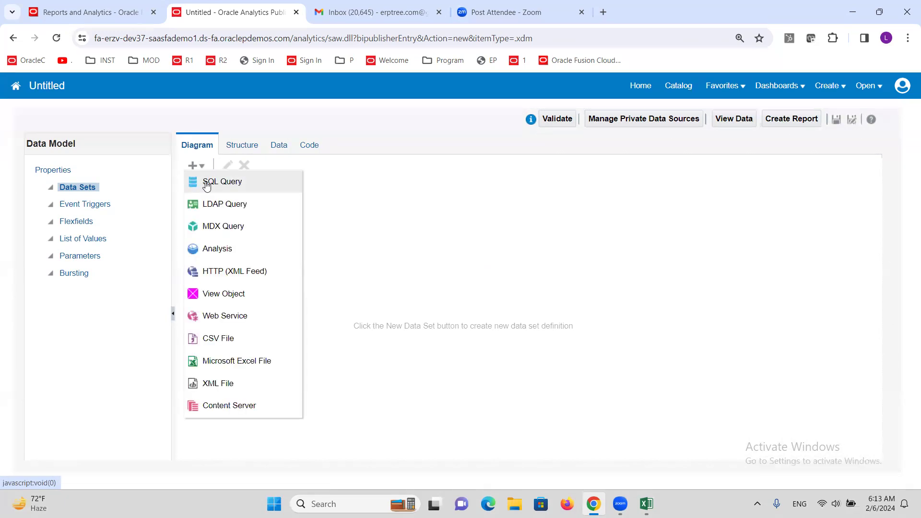
{"action": "left_click", "coordinate": [206, 185]}
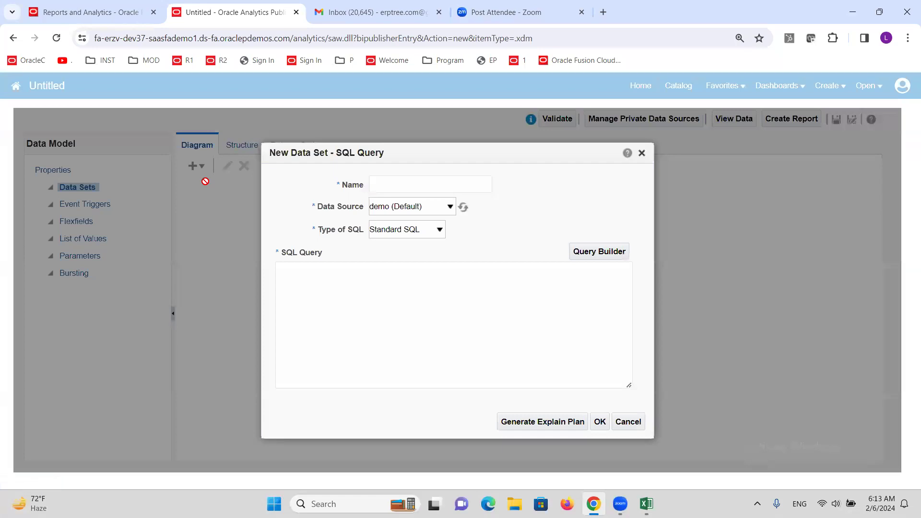
{"action": "left_click", "coordinate": [405, 181]}
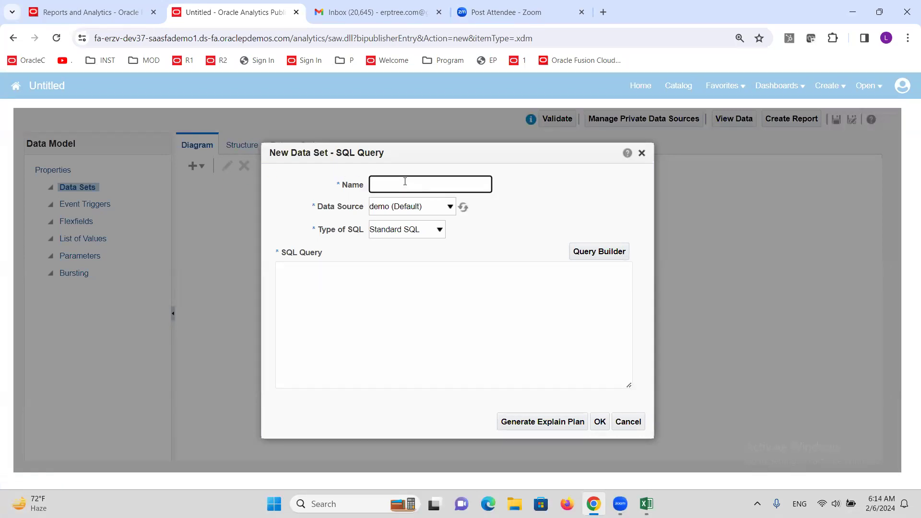
{"action": "type", "text": "AP Invoices"}
{"action": "left_click", "coordinate": [448, 208]}
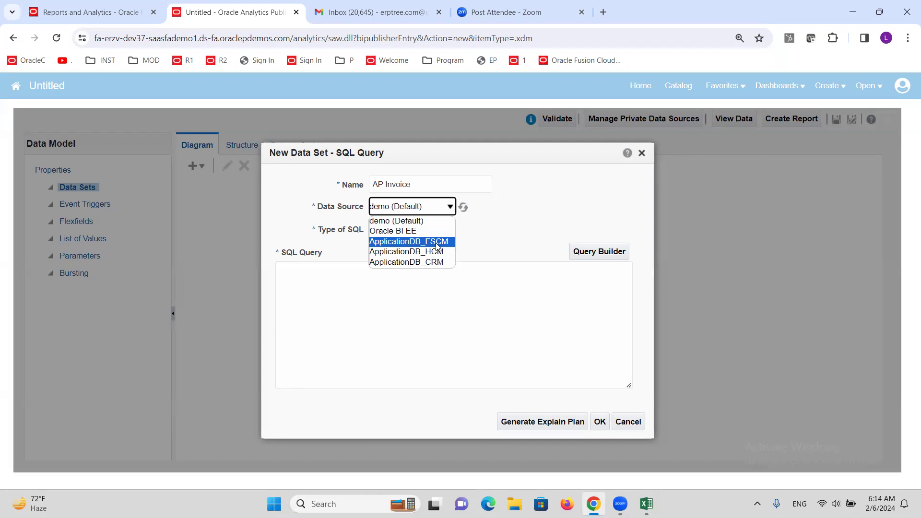
{"action": "left_click", "coordinate": [420, 243]}
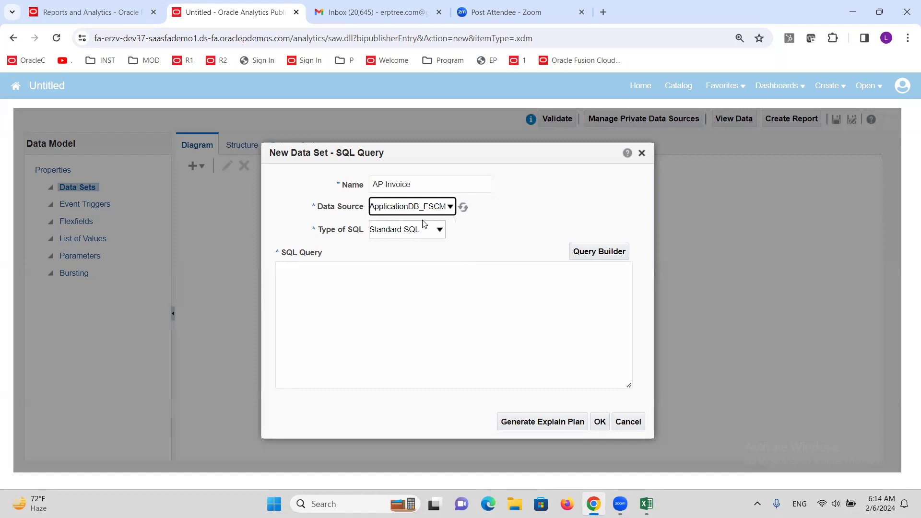
{"action": "left_click", "coordinate": [384, 287]}
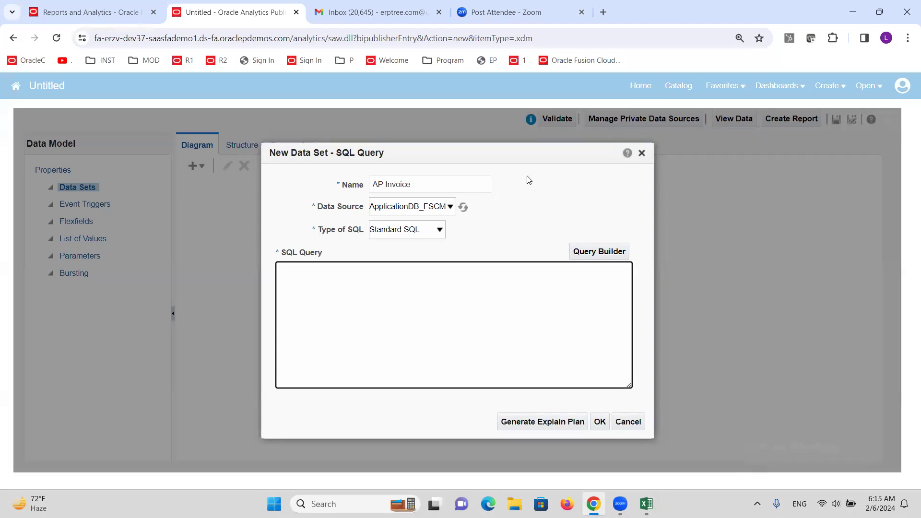
Step: Open an incognito browser window and go to google.com
{"action": "left_click", "coordinate": [604, 13]}
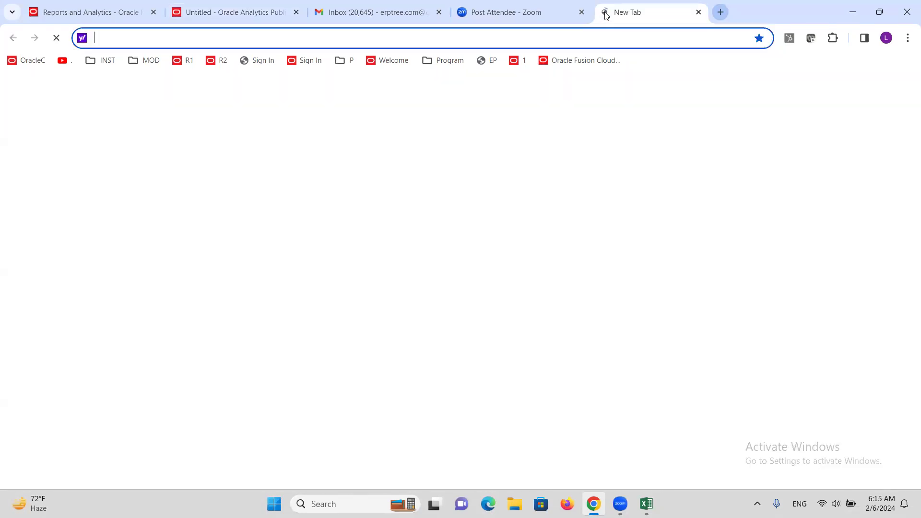
{"action": "left_click", "coordinate": [908, 44]}
{"action": "left_click", "coordinate": [811, 99]}
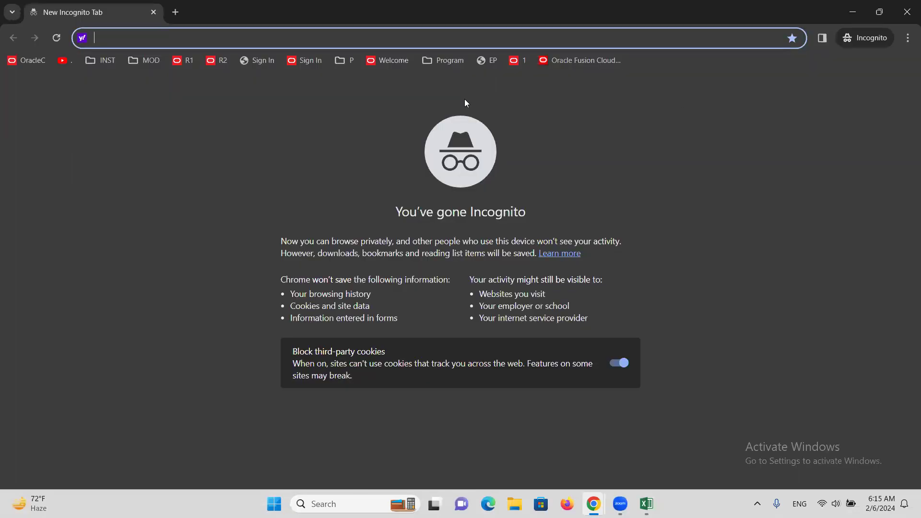
{"action": "type", "text": "go"}
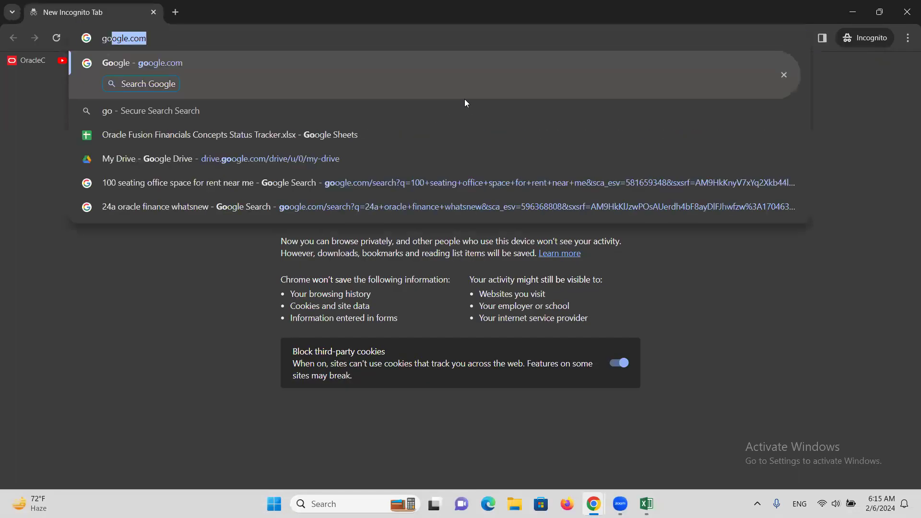
{"action": "key", "text": "Return"}
Step: Search Google for "oracle fusion financials tables and views"
{"action": "left_click", "coordinate": [391, 220]}
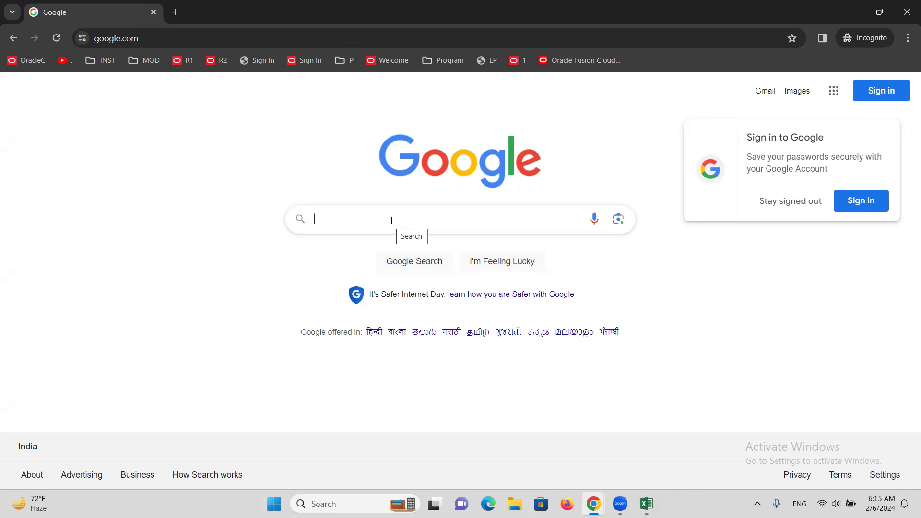
{"action": "type", "text": "oracle fusion financials tables"}
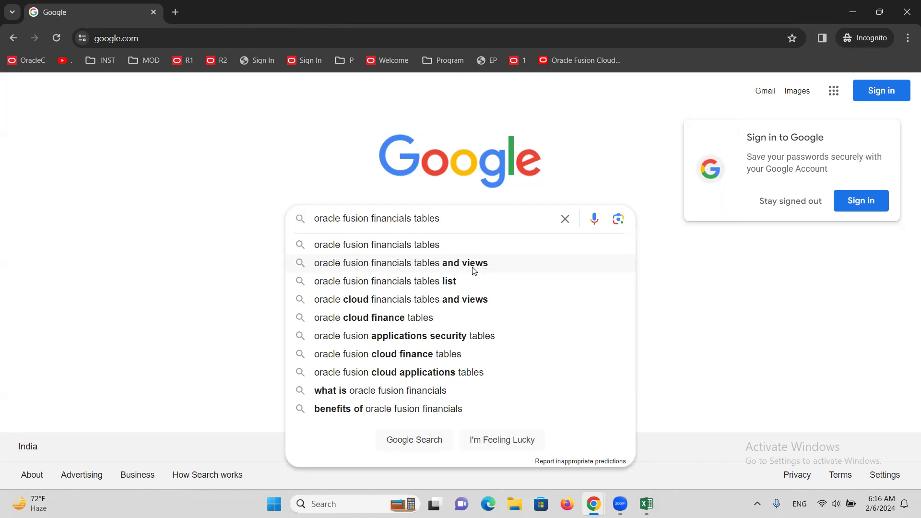
{"action": "left_click", "coordinate": [417, 264]}
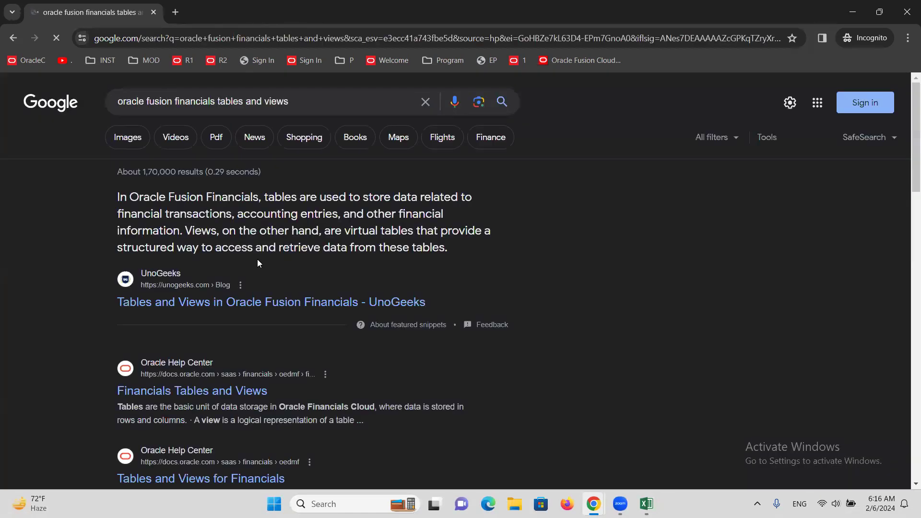
Step: Open the Oracle Help Center result "Financials Tables and Views" from the search results
{"action": "scroll", "coordinate": [246, 243], "scroll_direction": "down", "scroll_amount": 1}
{"action": "scroll", "coordinate": [246, 239], "scroll_direction": "down", "scroll_amount": 2}
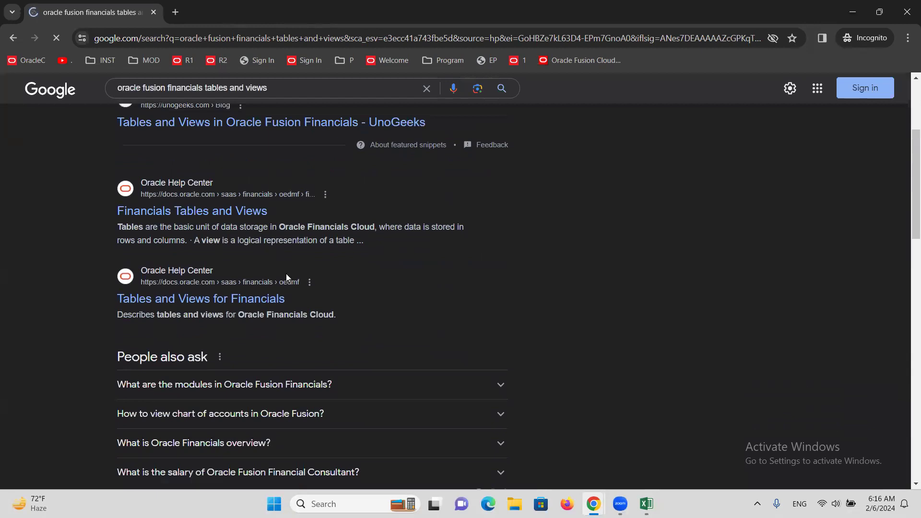
{"action": "scroll", "coordinate": [210, 231], "scroll_direction": "down", "scroll_amount": 1}
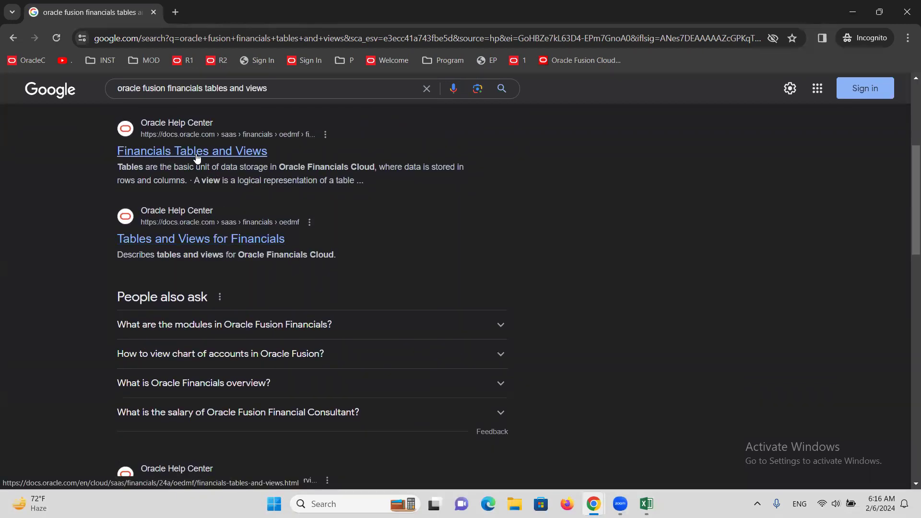
{"action": "left_click", "coordinate": [199, 153]}
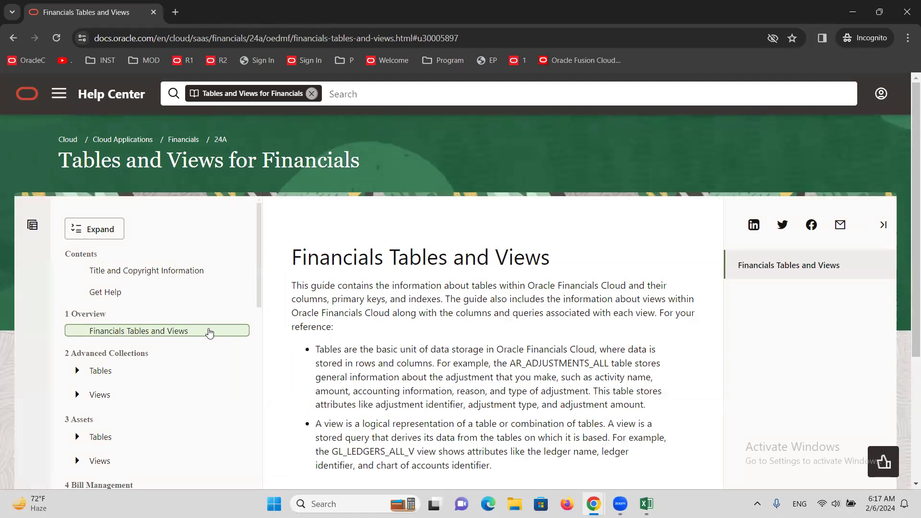
Step: Find the Payables chapter in the guide's contents and expand its Tables list
{"action": "scroll", "coordinate": [182, 362], "scroll_direction": "down", "scroll_amount": 2}
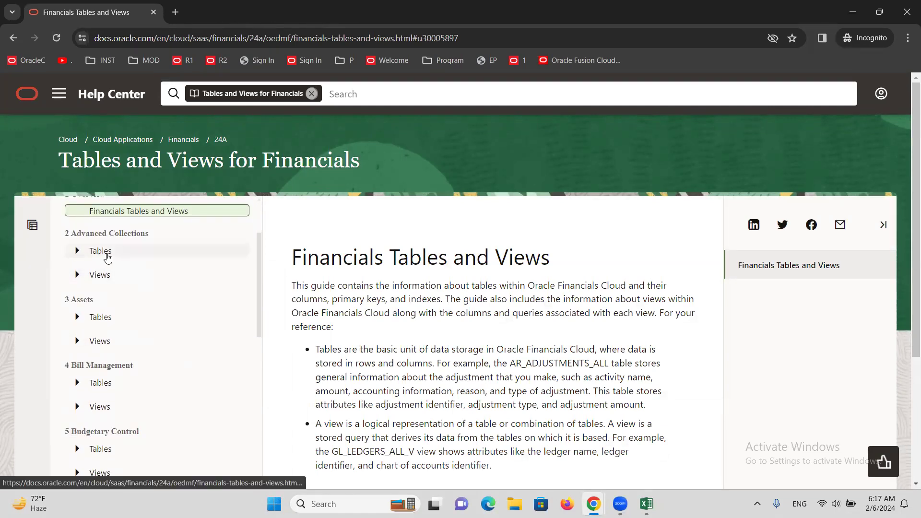
{"action": "scroll", "coordinate": [107, 331], "scroll_direction": "down", "scroll_amount": 5}
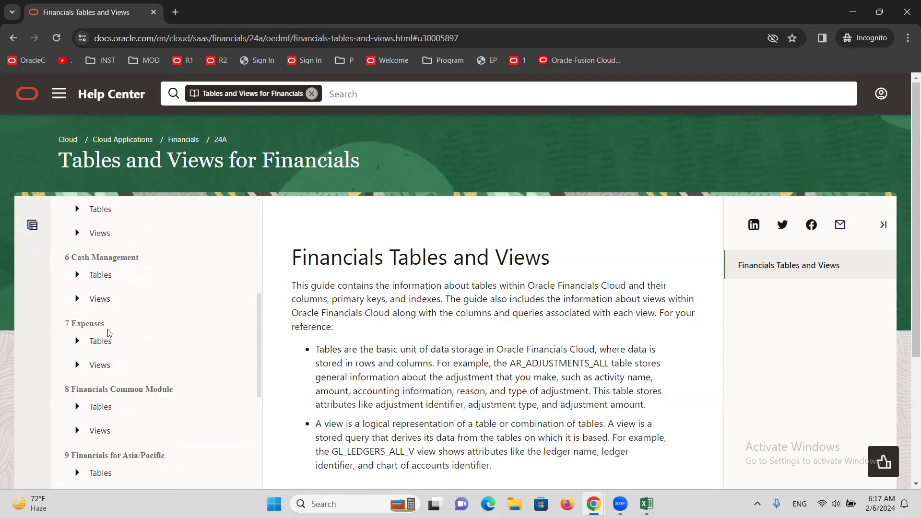
{"action": "scroll", "coordinate": [109, 330], "scroll_direction": "down", "scroll_amount": 2}
{"action": "scroll", "coordinate": [110, 326], "scroll_direction": "down", "scroll_amount": 3}
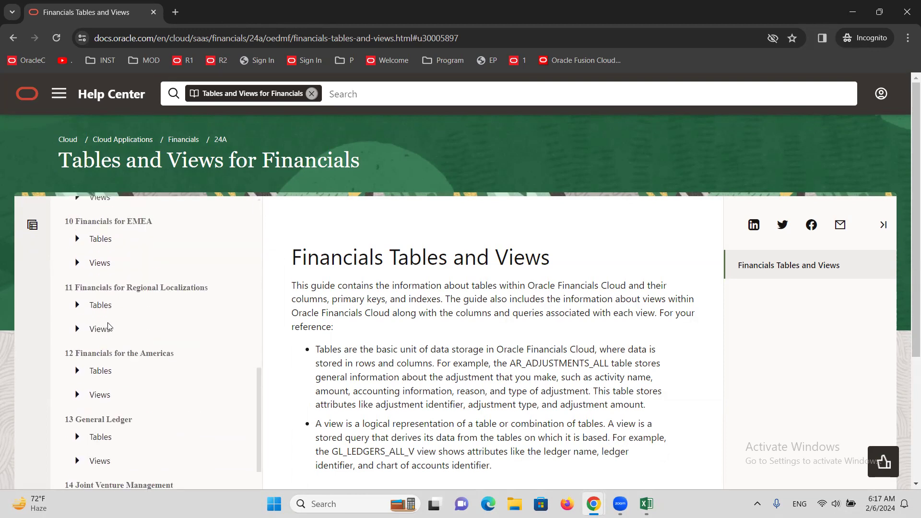
{"action": "scroll", "coordinate": [109, 327], "scroll_direction": "down", "scroll_amount": 3}
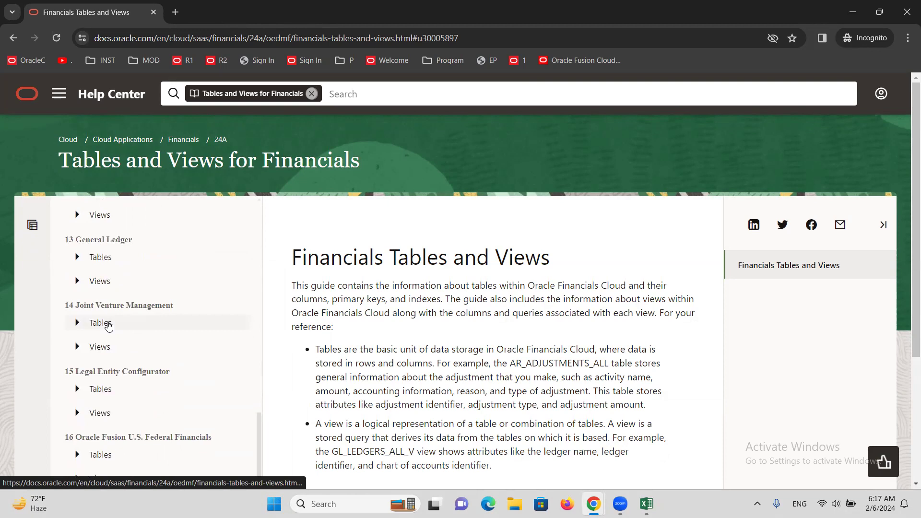
{"action": "scroll", "coordinate": [108, 327], "scroll_direction": "down", "scroll_amount": 4}
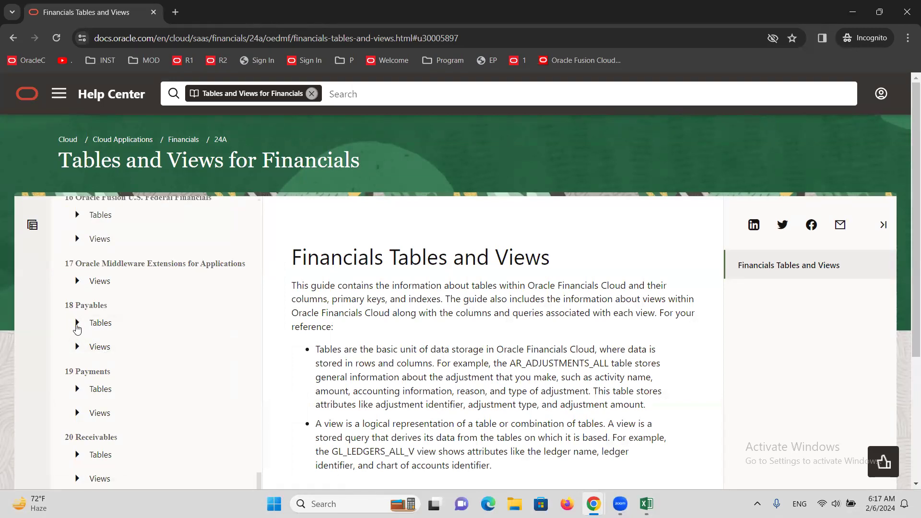
{"action": "left_click", "coordinate": [76, 327]}
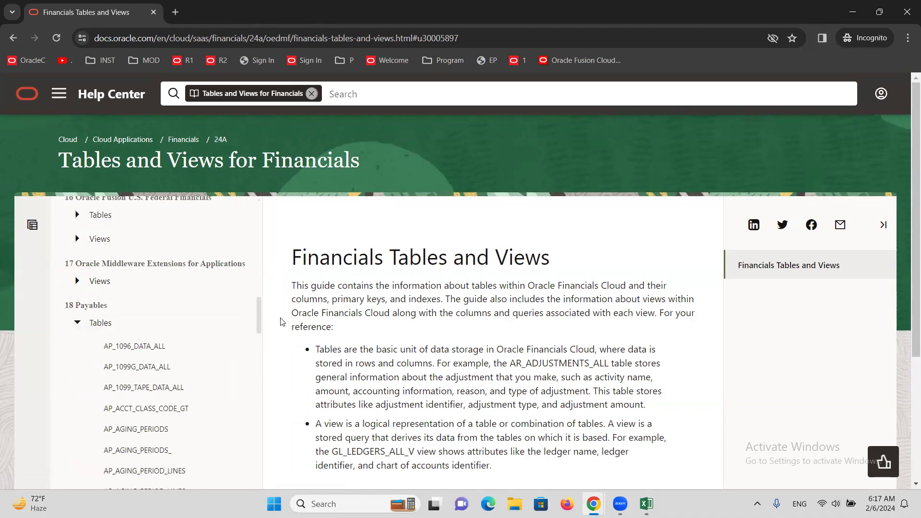
Step: Find AP_INVOICES_ALL among the Payables tables and open its documentation page
{"action": "left_click_drag", "start_coordinate": [259, 312], "coordinate": [263, 343]}
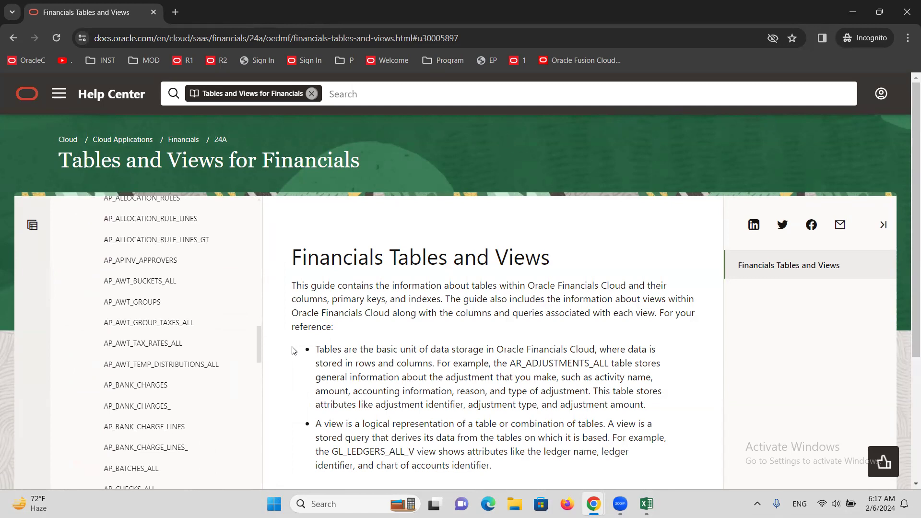
{"action": "left_click_drag", "start_coordinate": [258, 342], "coordinate": [271, 432]}
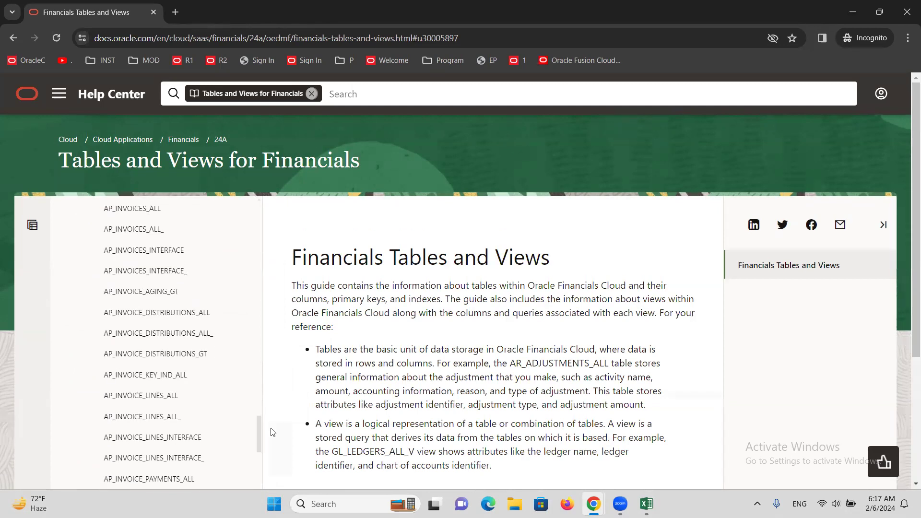
{"action": "left_click_drag", "start_coordinate": [271, 429], "coordinate": [271, 424]}
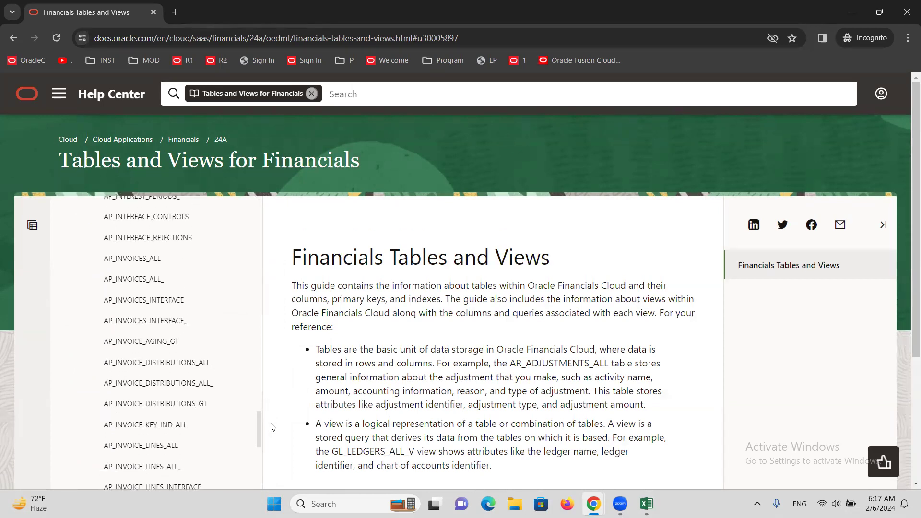
{"action": "left_click", "coordinate": [146, 262]}
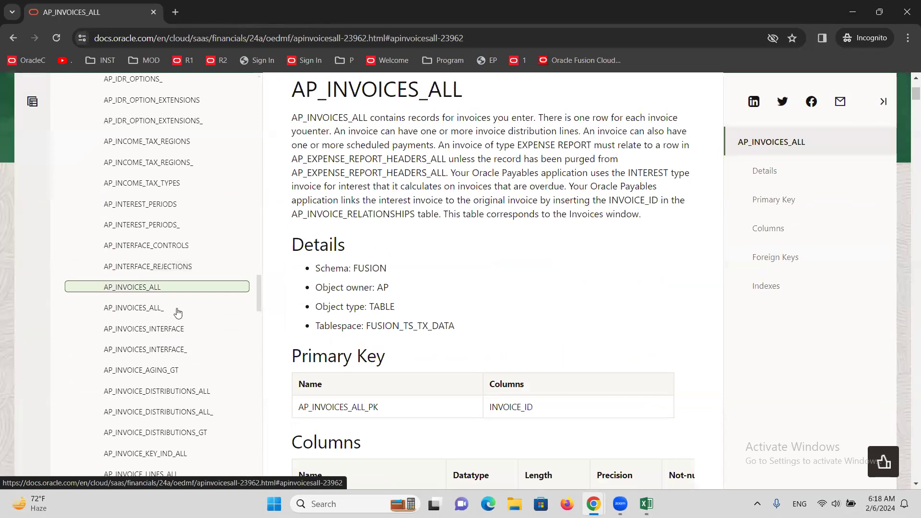
Step: View the documentation pages for AP_INVOICE_LINES_ALL and AP_INVOICE_DISTRIBUTIONS_ALL
{"action": "scroll", "coordinate": [210, 329], "scroll_direction": "down", "scroll_amount": 1}
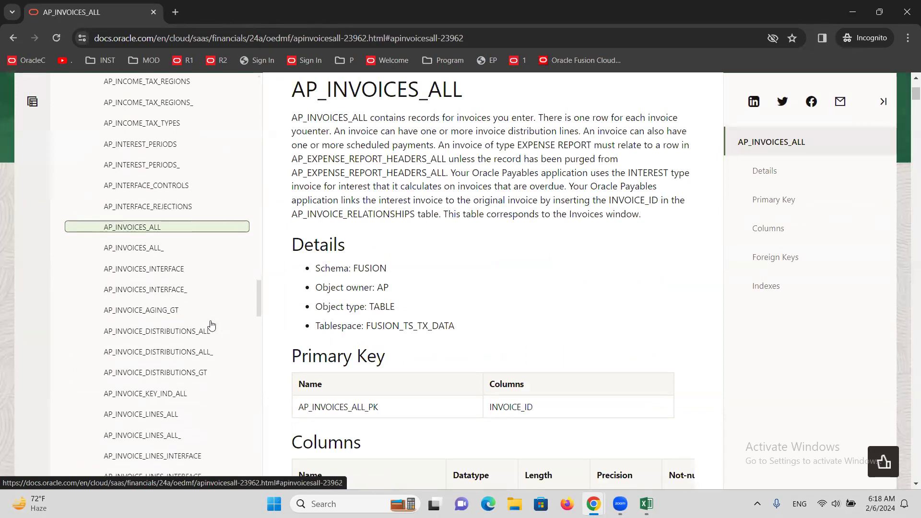
{"action": "scroll", "coordinate": [211, 325], "scroll_direction": "down", "scroll_amount": 2}
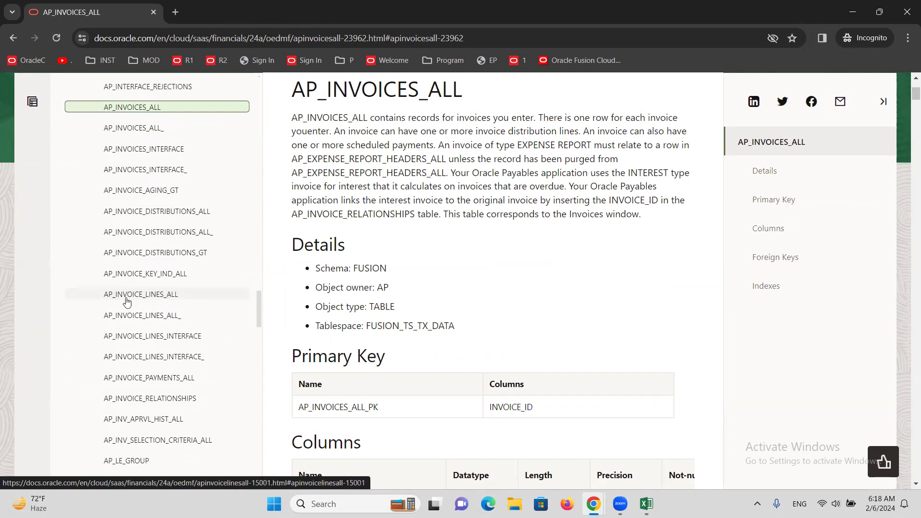
{"action": "left_click", "coordinate": [169, 300]}
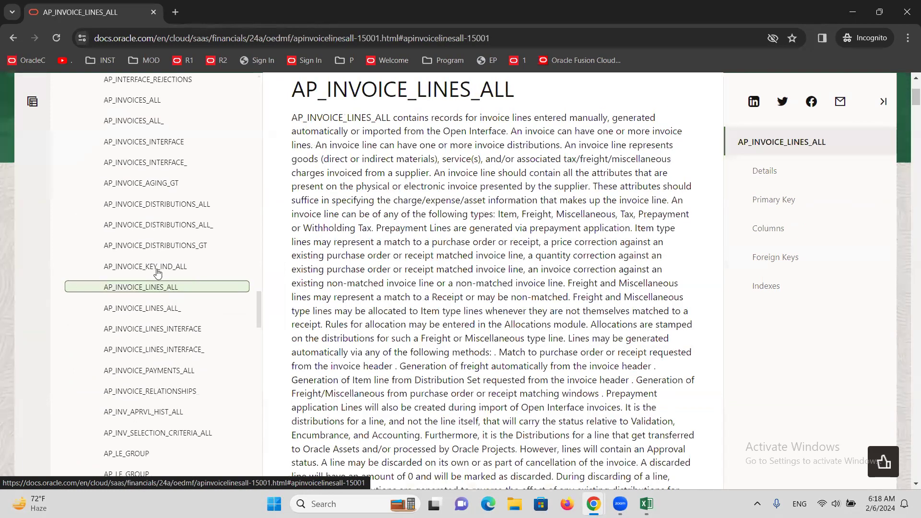
{"action": "left_click", "coordinate": [191, 207]}
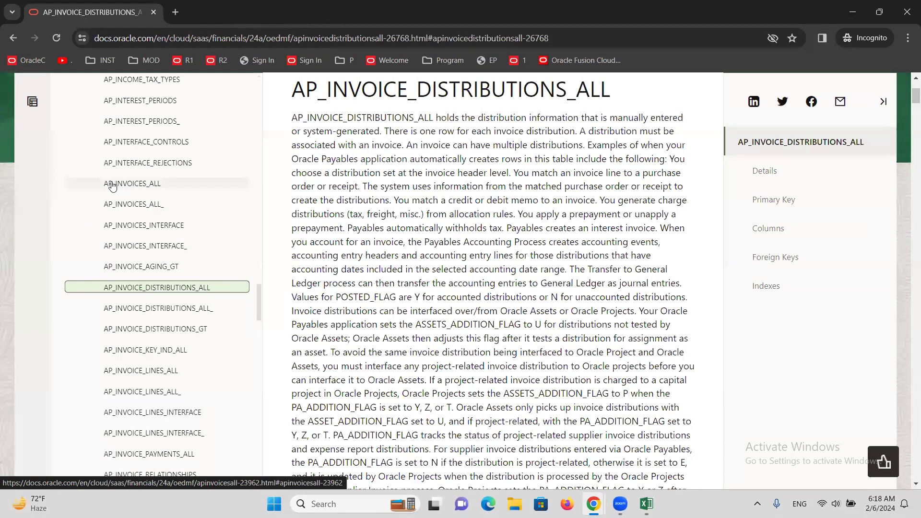
Step: Return to the AP_INVOICES_ALL page and examine its description, details and primary key
{"action": "left_click", "coordinate": [153, 190]}
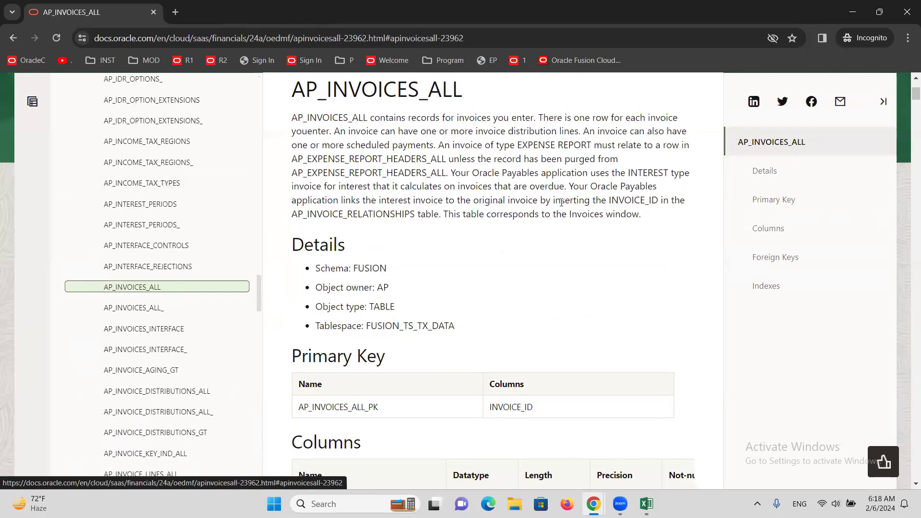
{"action": "scroll", "coordinate": [494, 256], "scroll_direction": "up", "scroll_amount": 1}
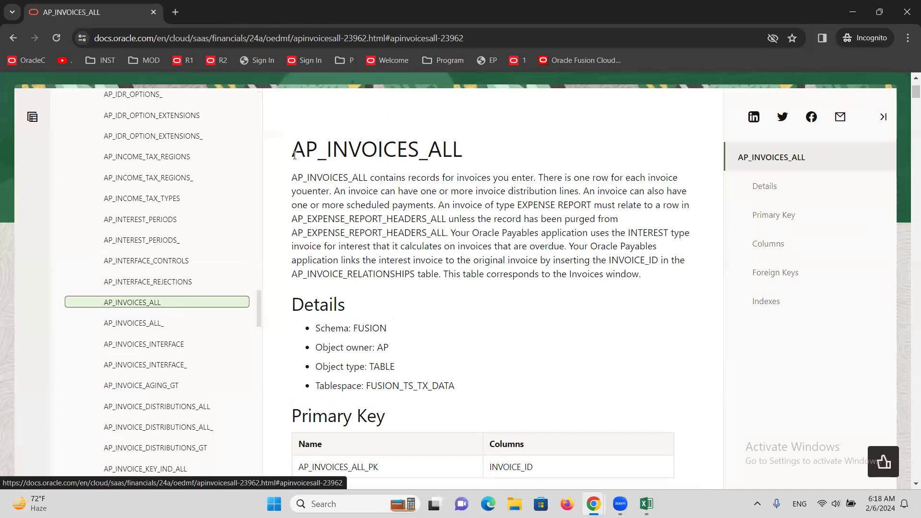
{"action": "left_click_drag", "start_coordinate": [294, 153], "coordinate": [655, 286]}
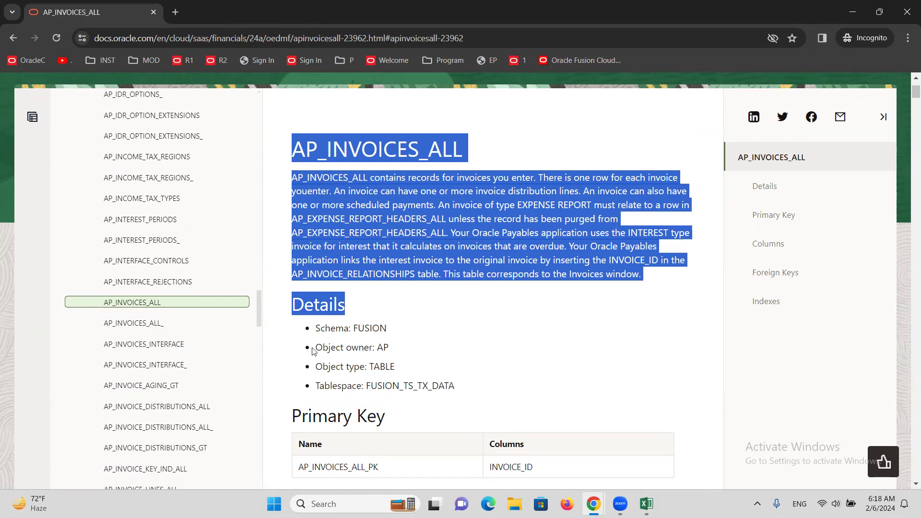
{"action": "left_click", "coordinate": [405, 287]}
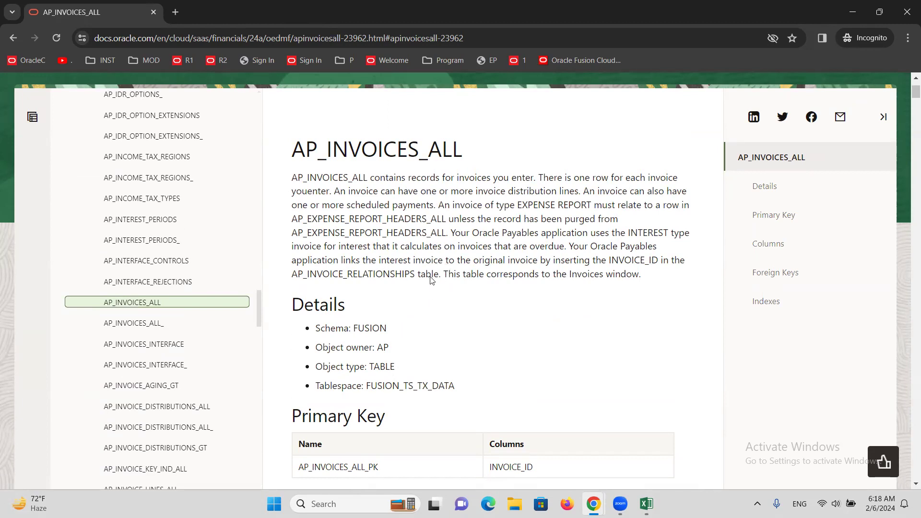
{"action": "scroll", "coordinate": [432, 283], "scroll_direction": "down", "scroll_amount": 3}
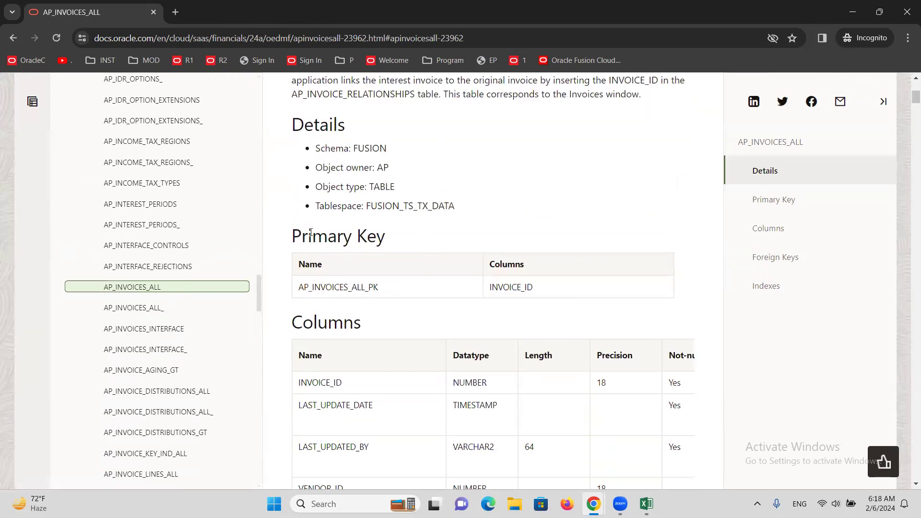
{"action": "double_click", "coordinate": [353, 288]}
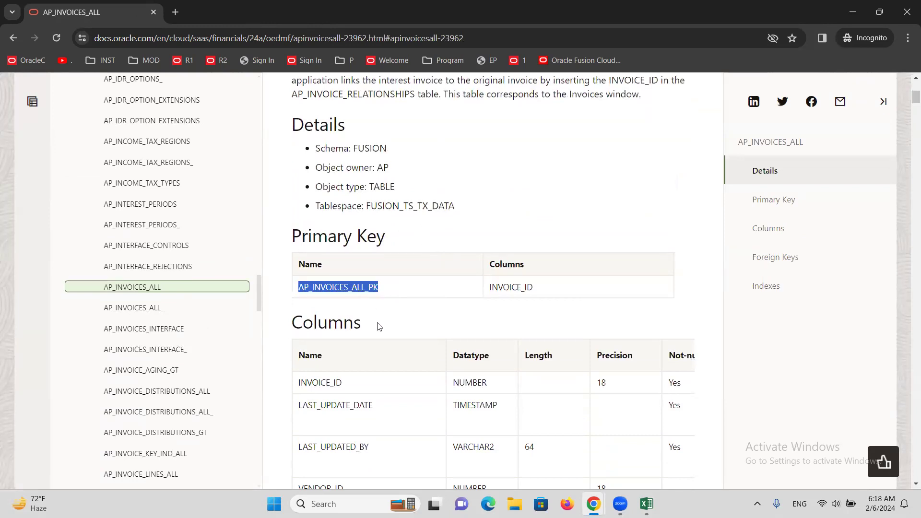
Step: Examine the object type and the full column list of the AP_INVOICES_ALL table for fields the invoice report needs
{"action": "double_click", "coordinate": [336, 322]}
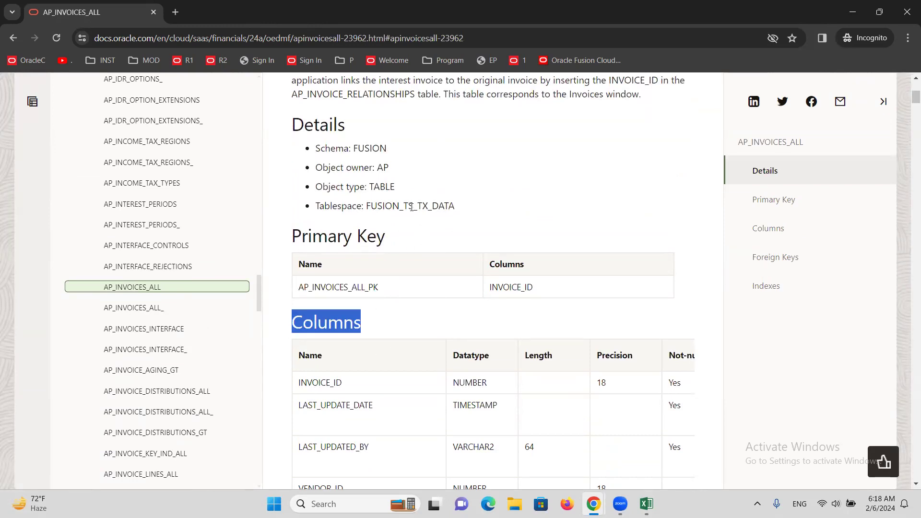
{"action": "double_click", "coordinate": [381, 188]}
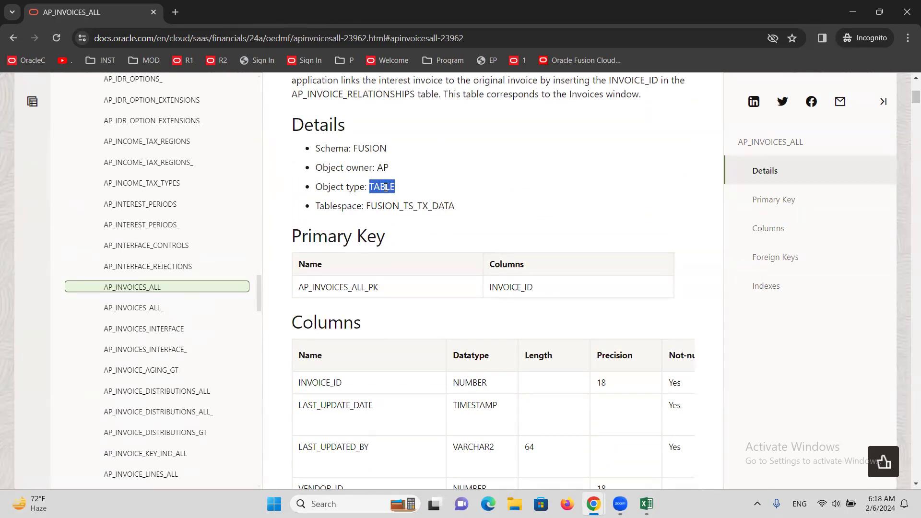
{"action": "scroll", "coordinate": [379, 322], "scroll_direction": "down", "scroll_amount": 5}
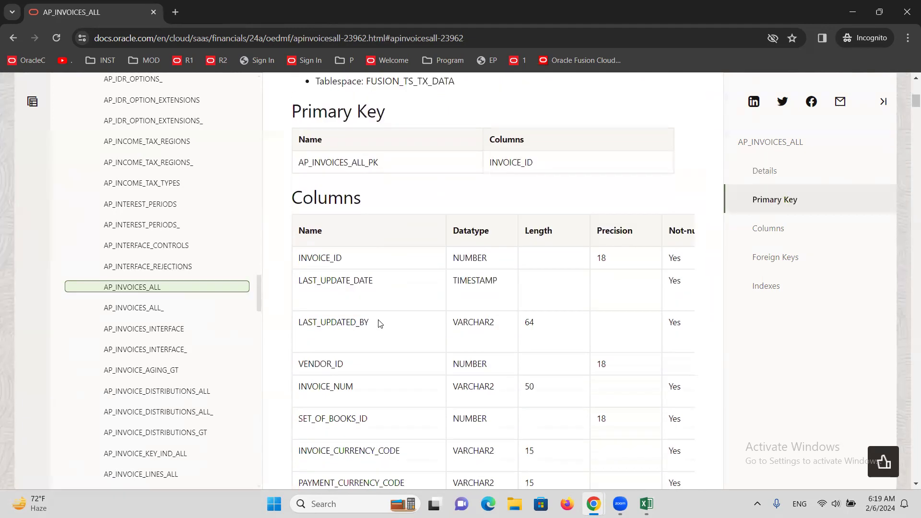
{"action": "scroll", "coordinate": [380, 322], "scroll_direction": "down", "scroll_amount": 10}
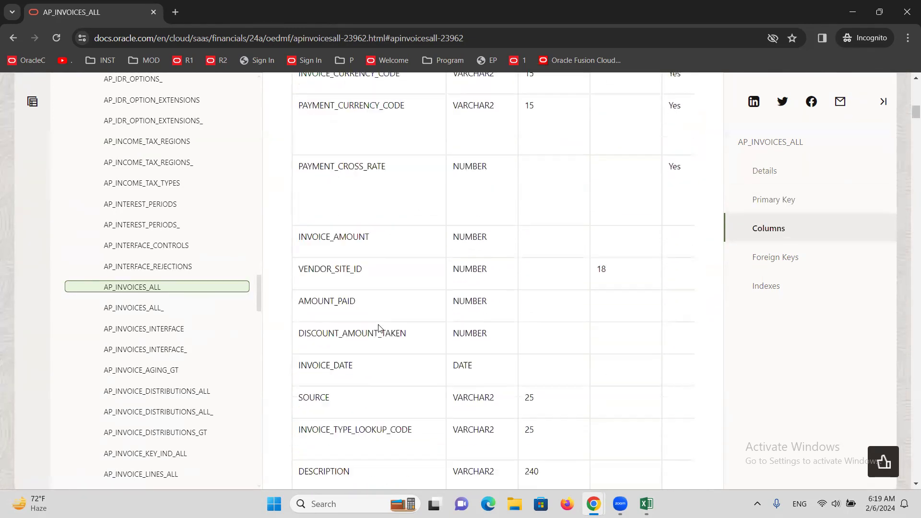
{"action": "scroll", "coordinate": [381, 349], "scroll_direction": "down", "scroll_amount": 13}
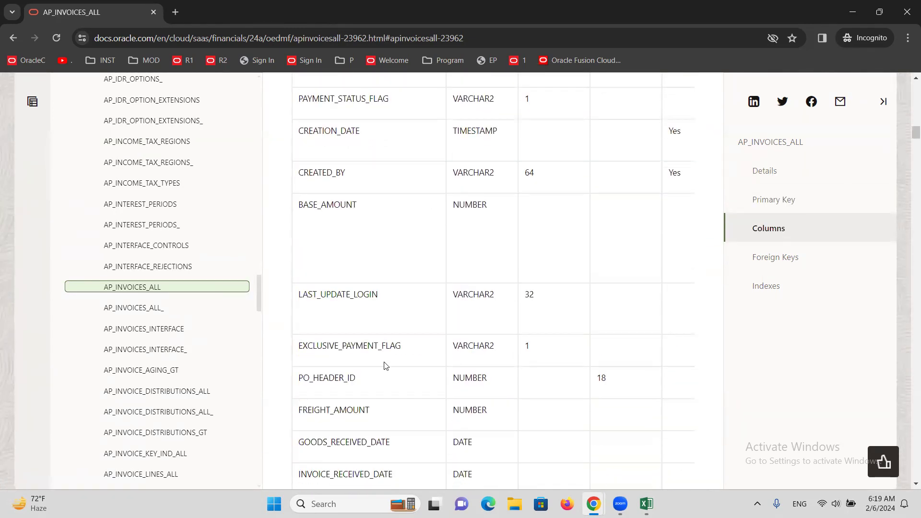
{"action": "scroll", "coordinate": [394, 353], "scroll_direction": "down", "scroll_amount": 20}
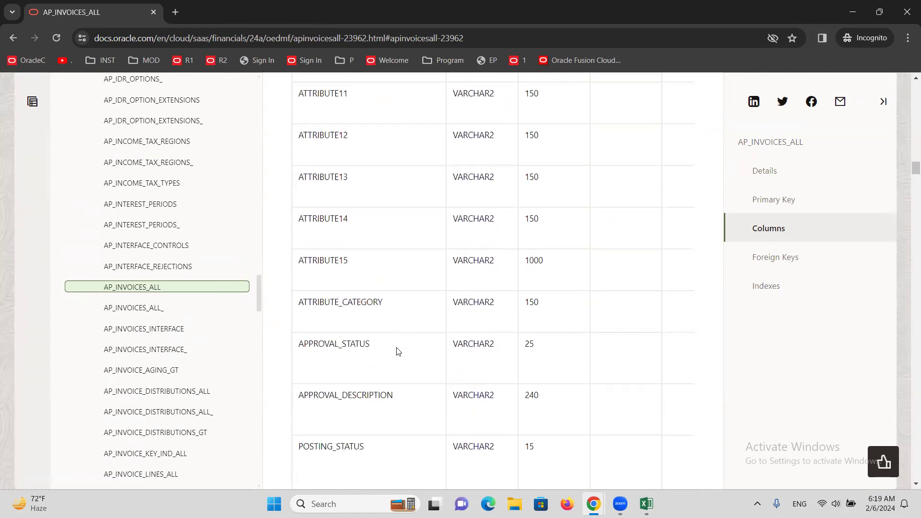
{"action": "scroll", "coordinate": [397, 352], "scroll_direction": "down", "scroll_amount": 20}
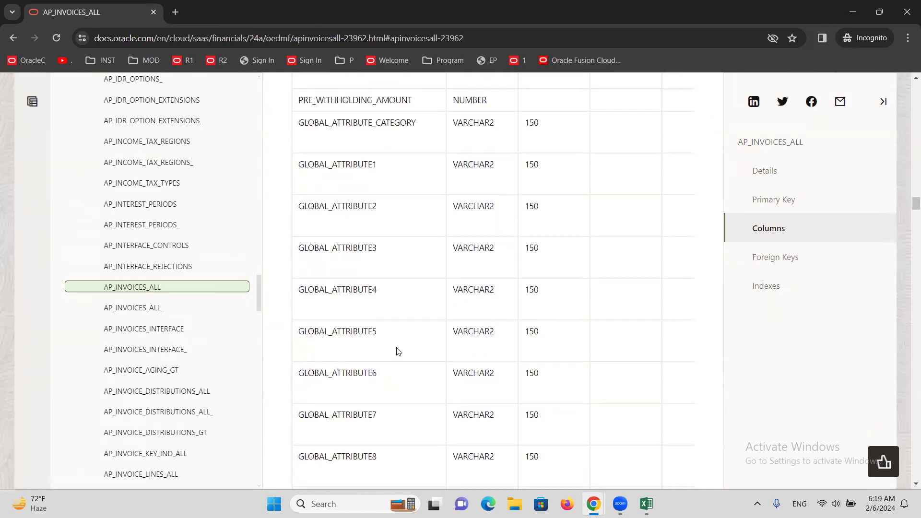
{"action": "scroll", "coordinate": [397, 351], "scroll_direction": "down", "scroll_amount": 20}
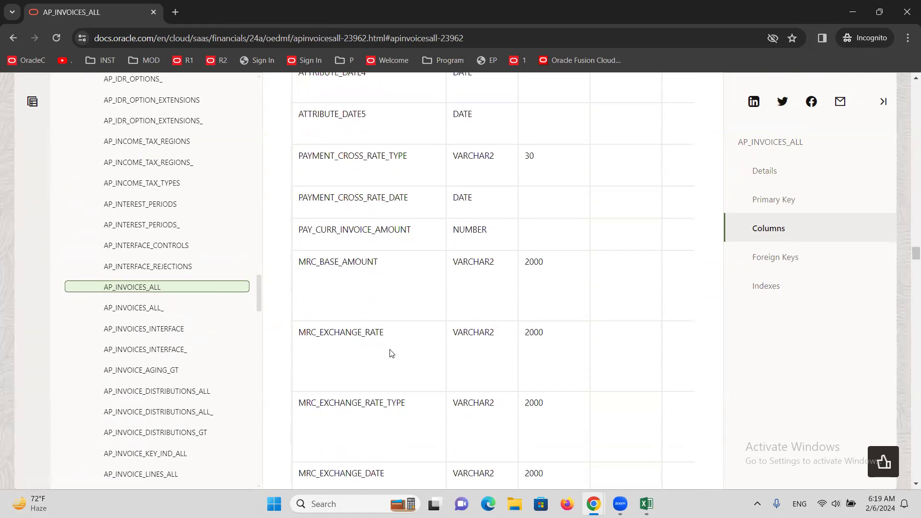
{"action": "scroll", "coordinate": [397, 351], "scroll_direction": "down", "scroll_amount": 20}
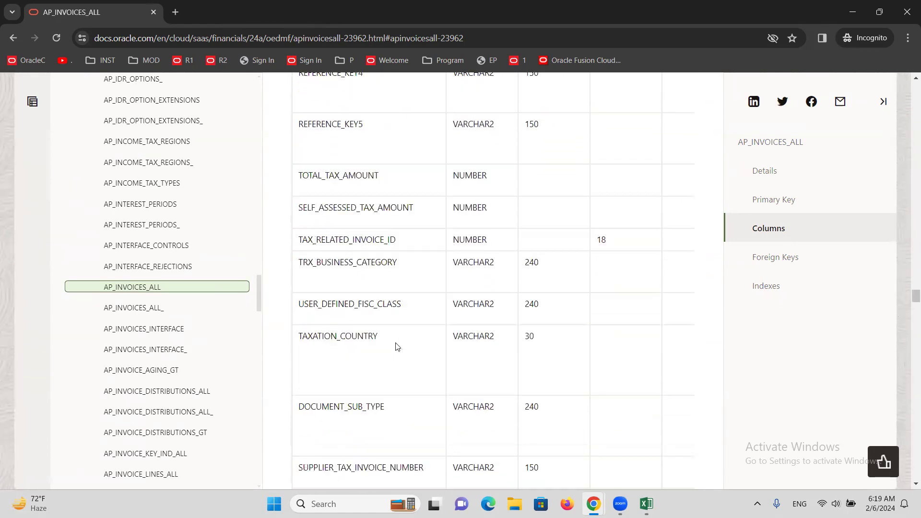
{"action": "scroll", "coordinate": [407, 340], "scroll_direction": "down", "scroll_amount": 20}
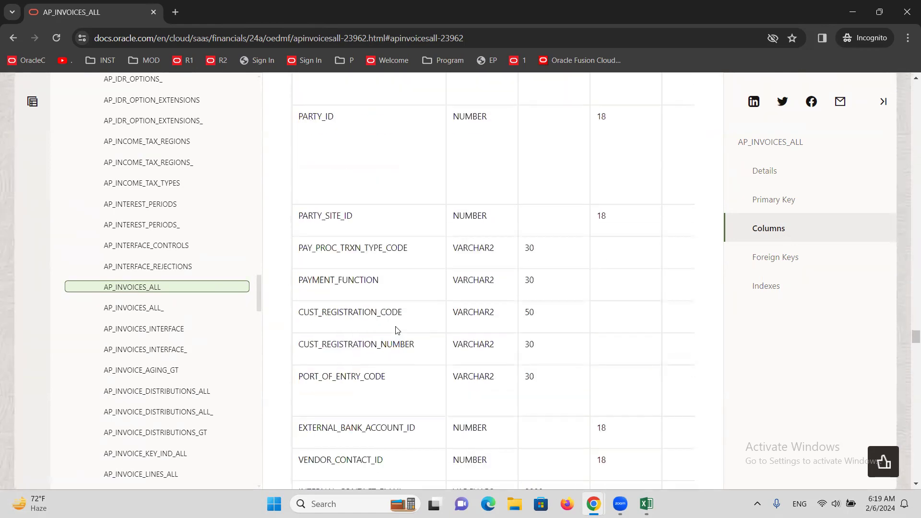
{"action": "scroll", "coordinate": [415, 343], "scroll_direction": "down", "scroll_amount": 6}
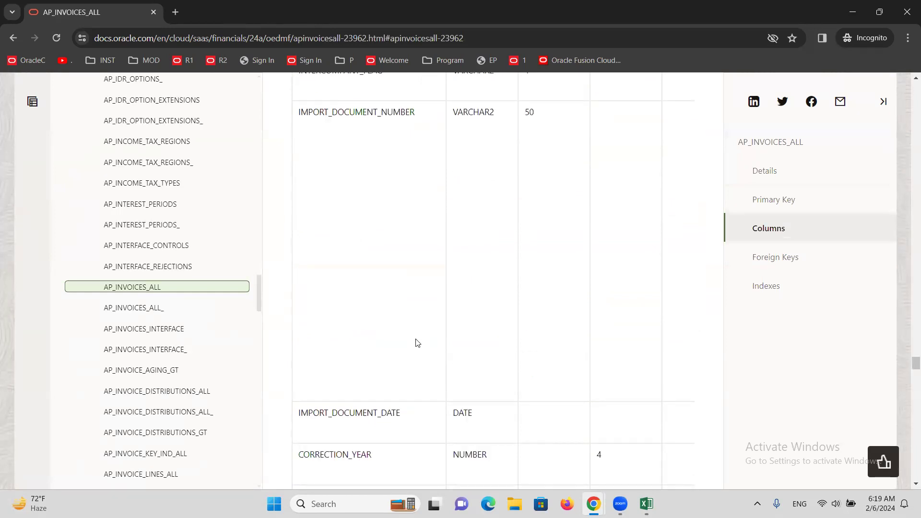
{"action": "scroll", "coordinate": [417, 343], "scroll_direction": "down", "scroll_amount": 20}
{"action": "scroll", "coordinate": [411, 346], "scroll_direction": "down", "scroll_amount": 7}
{"action": "scroll", "coordinate": [403, 353], "scroll_direction": "up", "scroll_amount": 18}
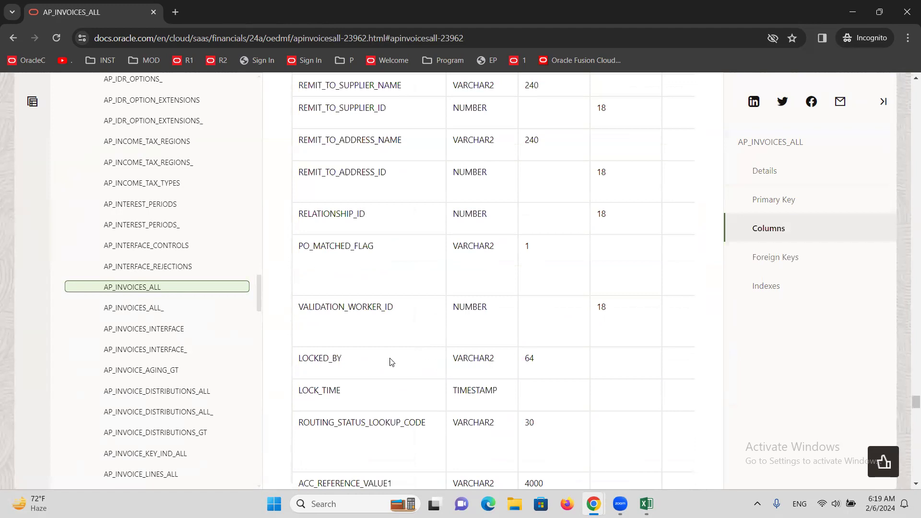
{"action": "scroll", "coordinate": [393, 355], "scroll_direction": "up", "scroll_amount": 20}
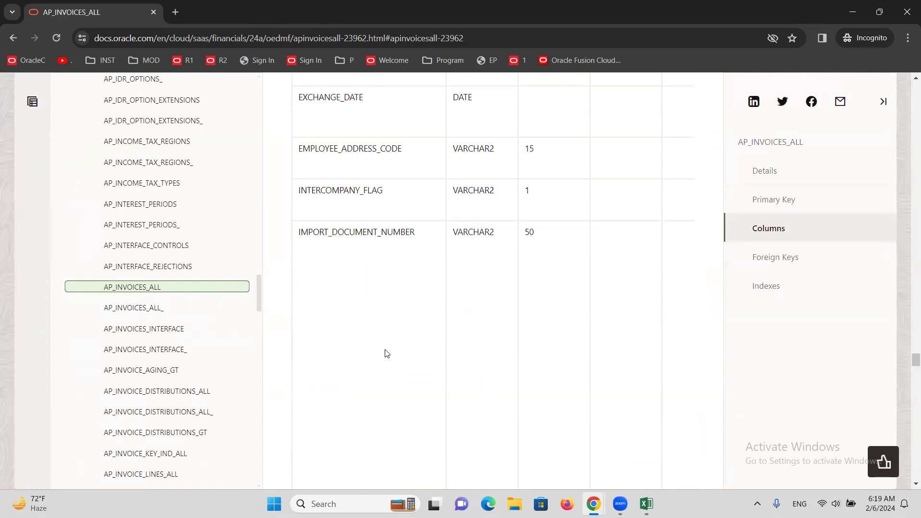
{"action": "scroll", "coordinate": [468, 315], "scroll_direction": "up", "scroll_amount": 20}
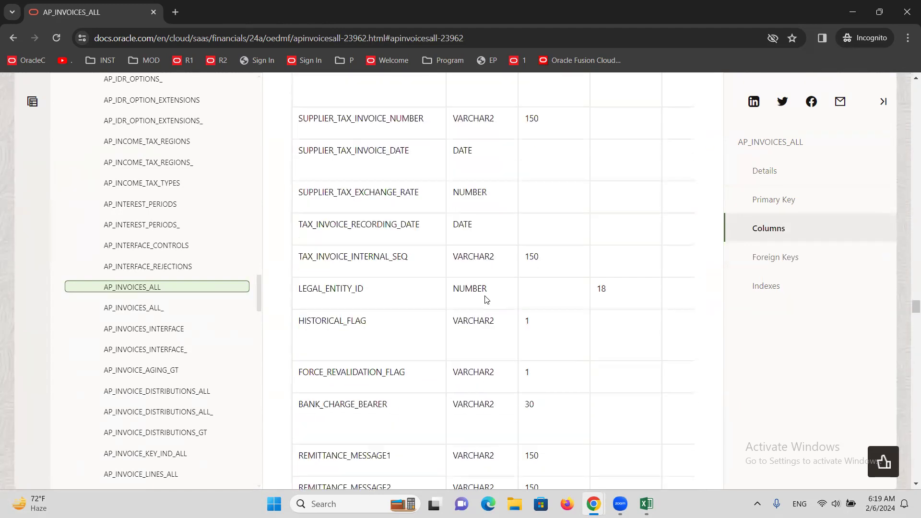
{"action": "scroll", "coordinate": [483, 289], "scroll_direction": "up", "scroll_amount": 20}
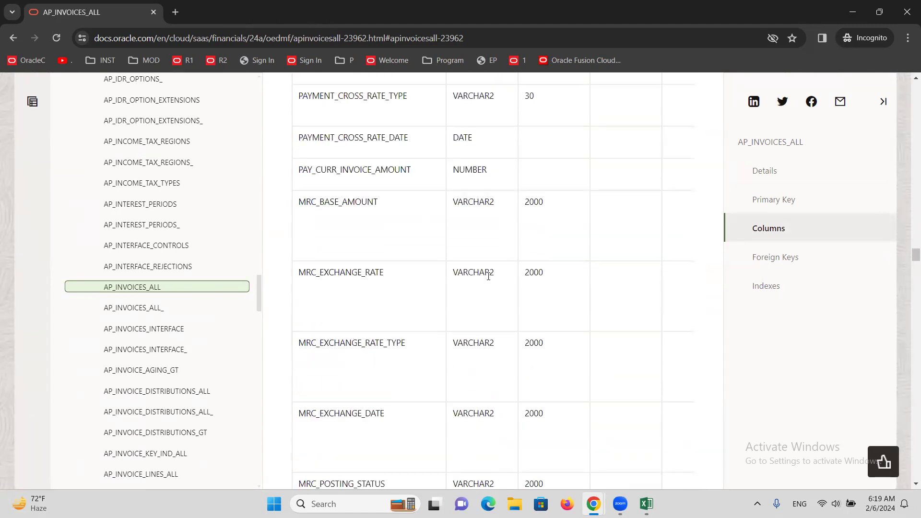
{"action": "scroll", "coordinate": [492, 273], "scroll_direction": "up", "scroll_amount": 19}
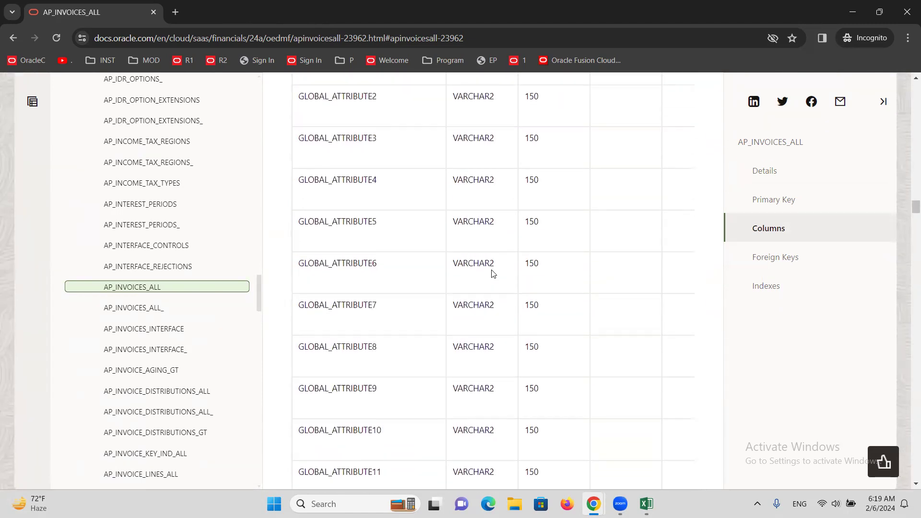
{"action": "scroll", "coordinate": [497, 267], "scroll_direction": "up", "scroll_amount": 20}
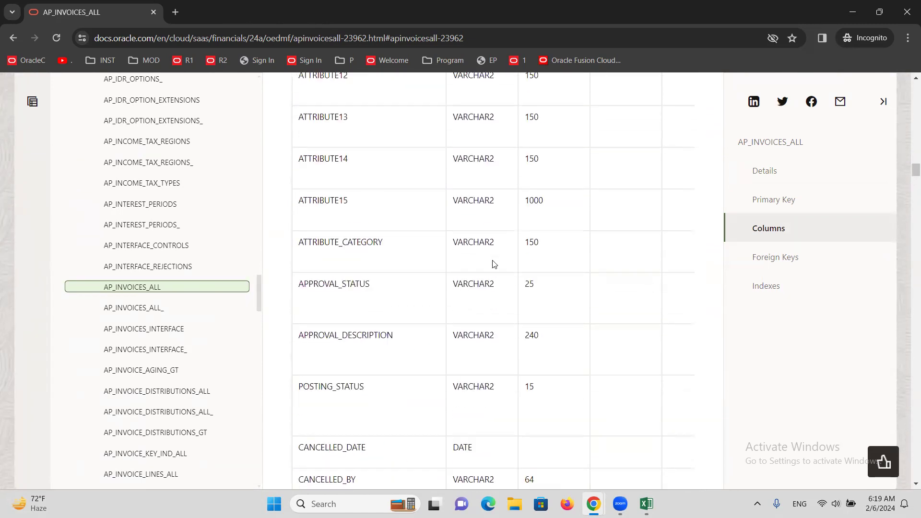
{"action": "scroll", "coordinate": [491, 265], "scroll_direction": "up", "scroll_amount": 20}
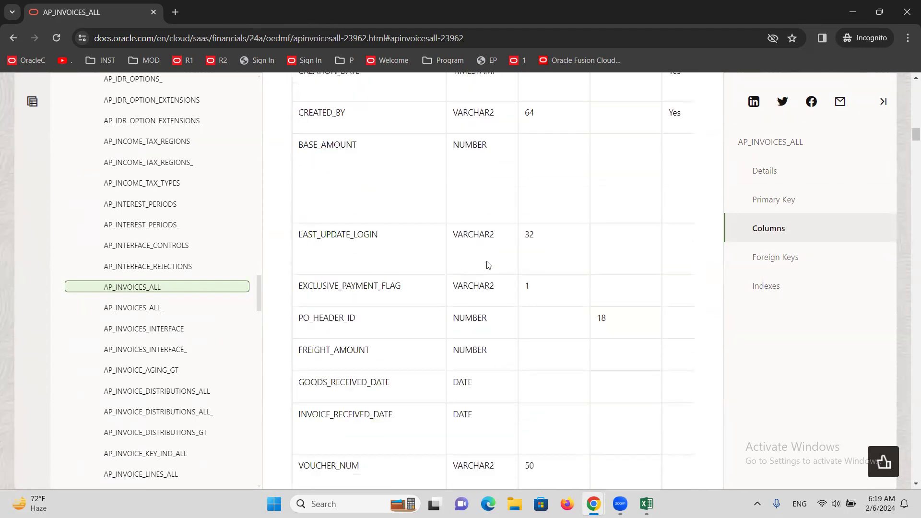
{"action": "scroll", "coordinate": [470, 267], "scroll_direction": "up", "scroll_amount": 3}
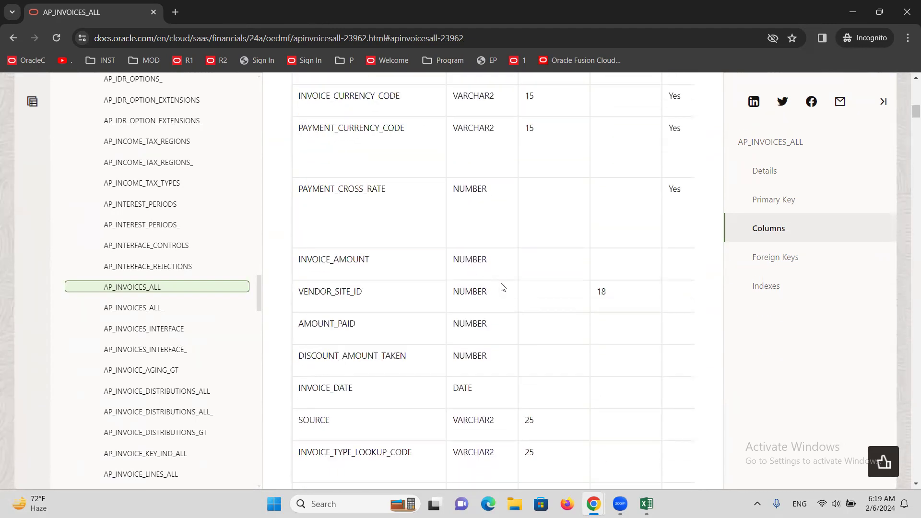
Step: Copy the INVOICE_AMOUNT column name from the documentation into the SQL query of the AP Invoice data set in Oracle Analytics Publisher
{"action": "double_click", "coordinate": [344, 260]}
{"action": "key", "text": "ctrl+c"}
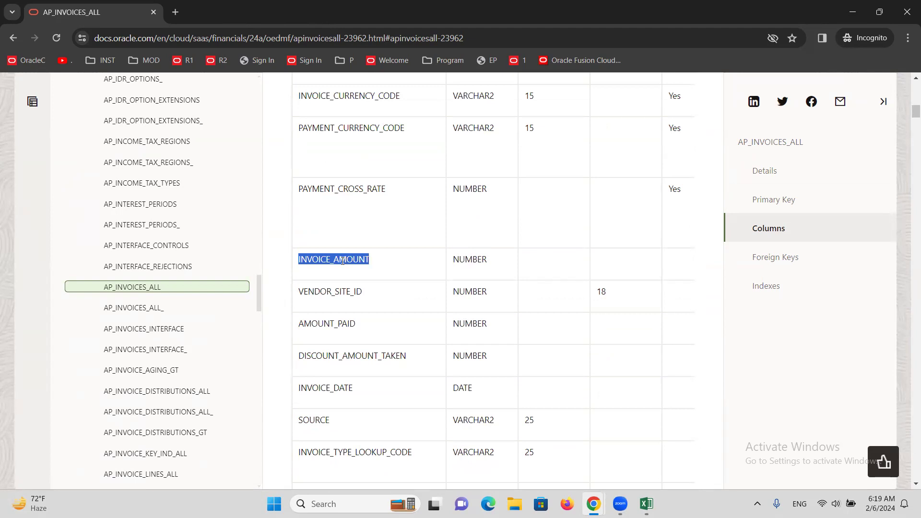
{"action": "left_click", "coordinate": [514, 460]}
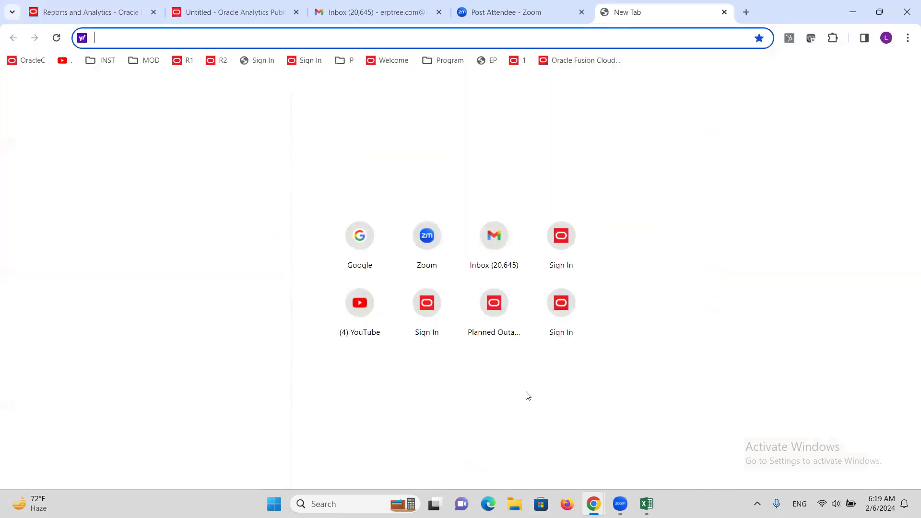
{"action": "left_click", "coordinate": [265, 15]}
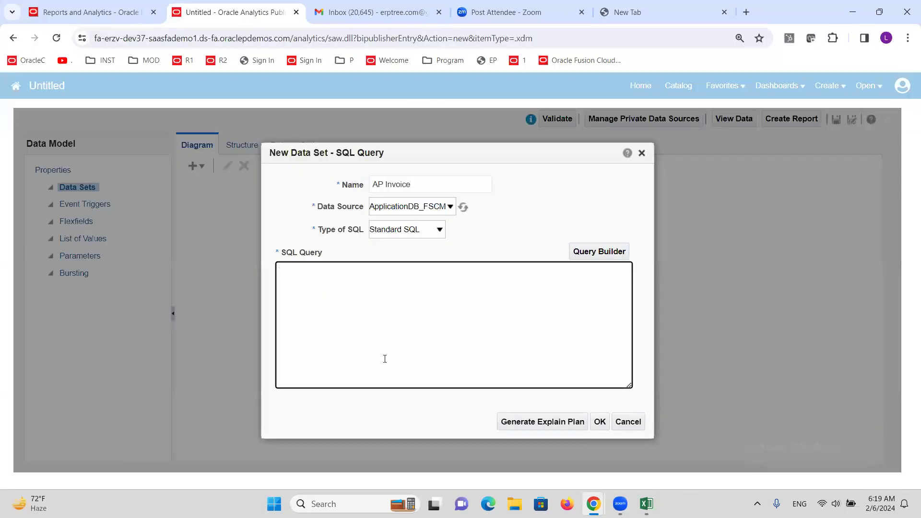
{"action": "key", "text": "ctrl+v"}
Step: Copy the INVOICE_NUM column name from the AP_INVOICES_ALL documentation onto a new line of the data set's SQL query
{"action": "key", "text": "alt+Tab"}
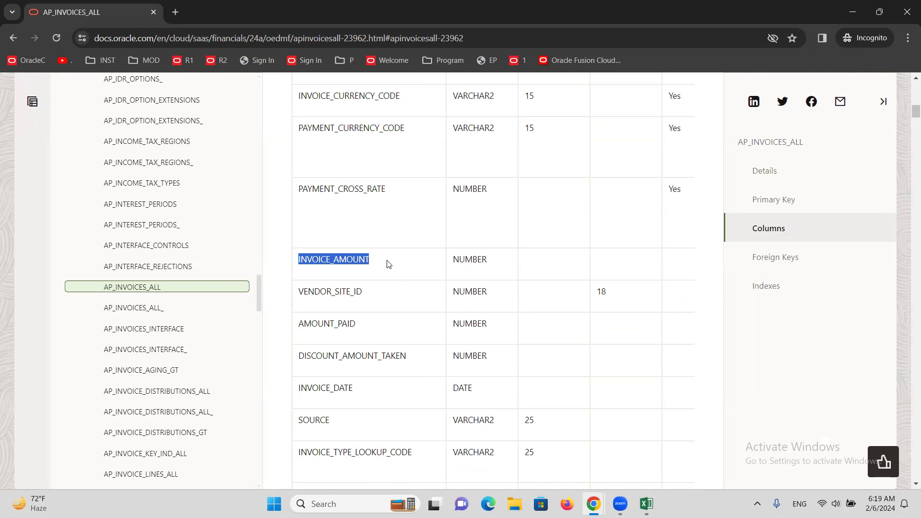
{"action": "scroll", "coordinate": [388, 261], "scroll_direction": "up", "scroll_amount": 5}
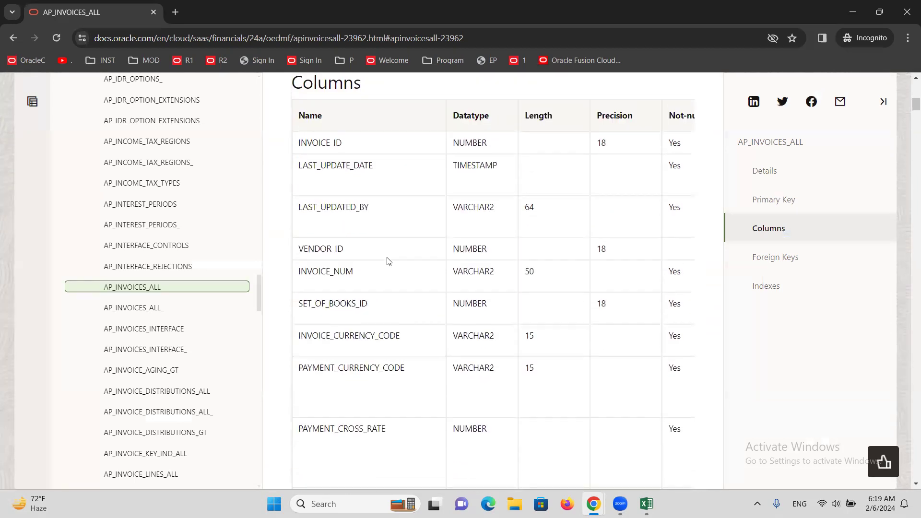
{"action": "double_click", "coordinate": [336, 270]}
{"action": "key", "text": "ctrl+c"}
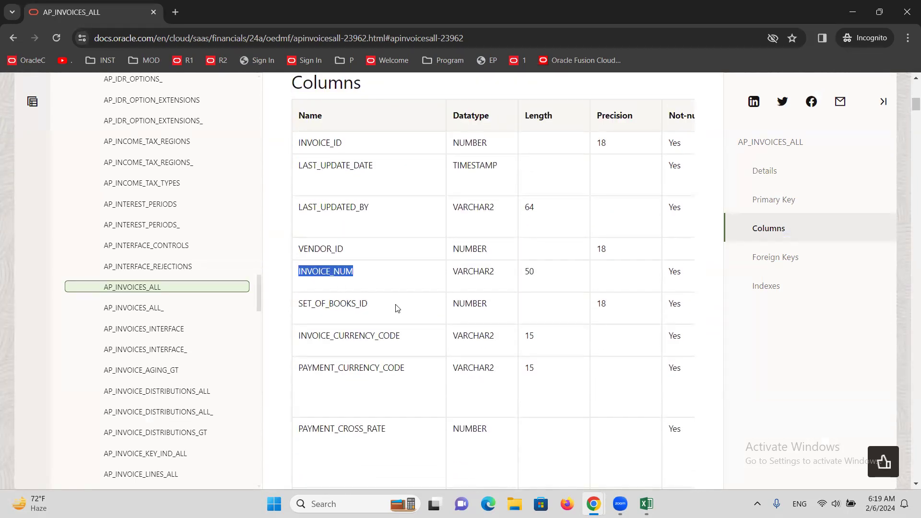
{"action": "key", "text": "alt+Tab"}
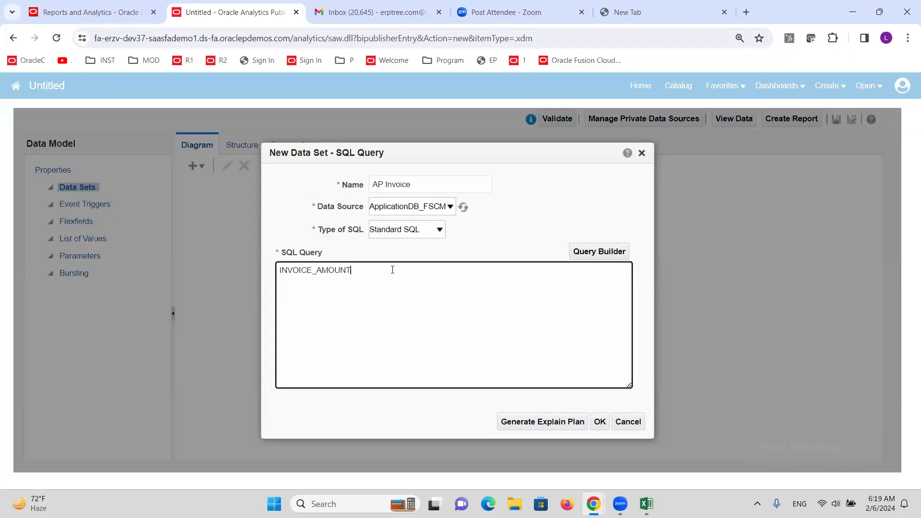
{"action": "key", "text": "ctrl+v"}
Step: Find INVOICE_DATE in the documented columns and copy its name onto the query line below INVOICE_NUM
{"action": "key", "text": "alt+Tab"}
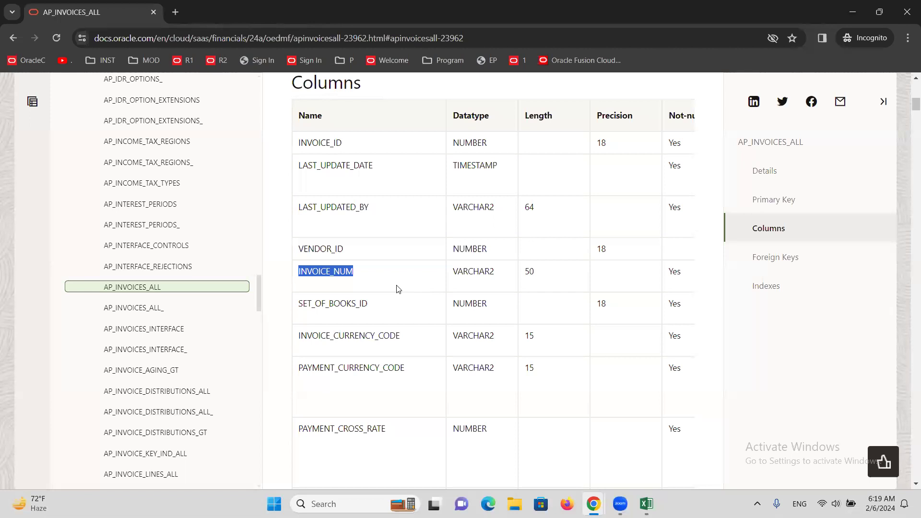
{"action": "scroll", "coordinate": [389, 284], "scroll_direction": "down", "scroll_amount": 5}
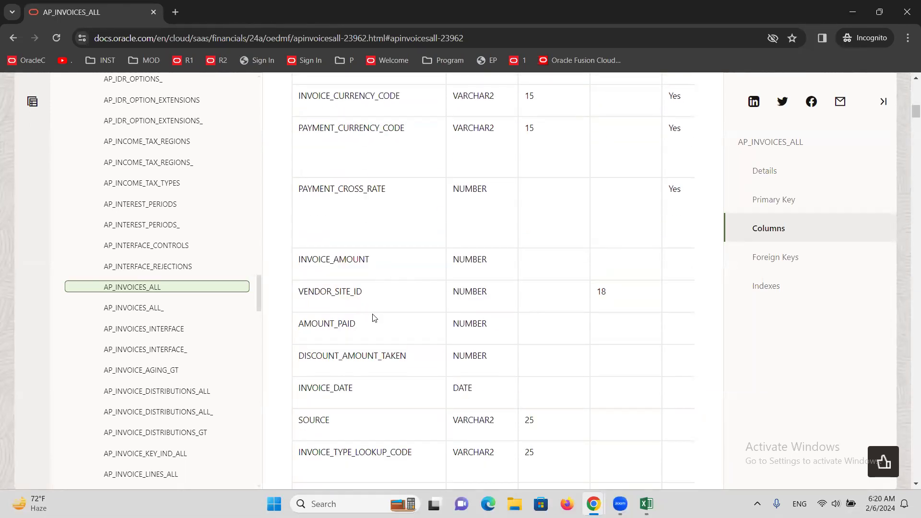
{"action": "scroll", "coordinate": [372, 325], "scroll_direction": "down", "scroll_amount": 1}
{"action": "double_click", "coordinate": [328, 330]}
{"action": "key", "text": "ctrl+c"}
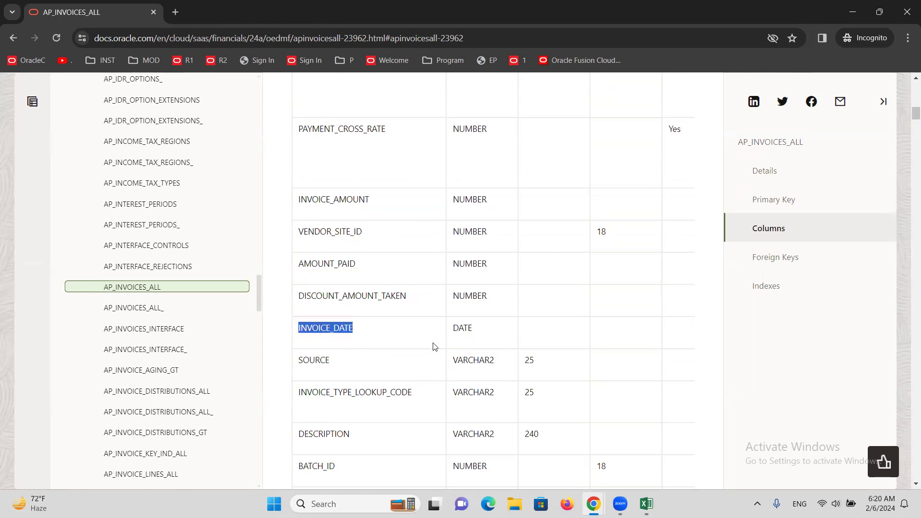
{"action": "key", "text": "alt+Tab"}
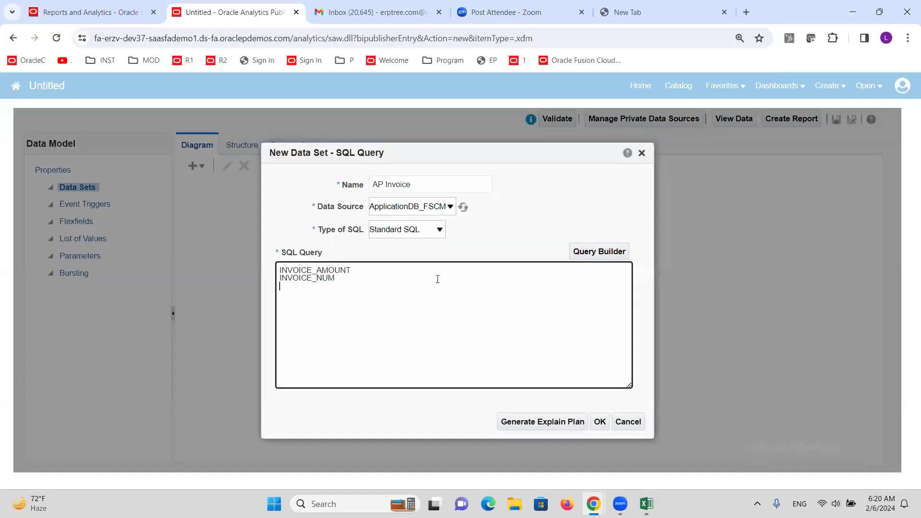
{"action": "key", "text": "ctrl+v"}
Step: Copy the table name AP_INVOICES_ALL from its documentation description and paste it below the column names in the SQL query
{"action": "key", "text": "alt+Tab"}
{"action": "scroll", "coordinate": [432, 283], "scroll_direction": "up", "scroll_amount": 14}
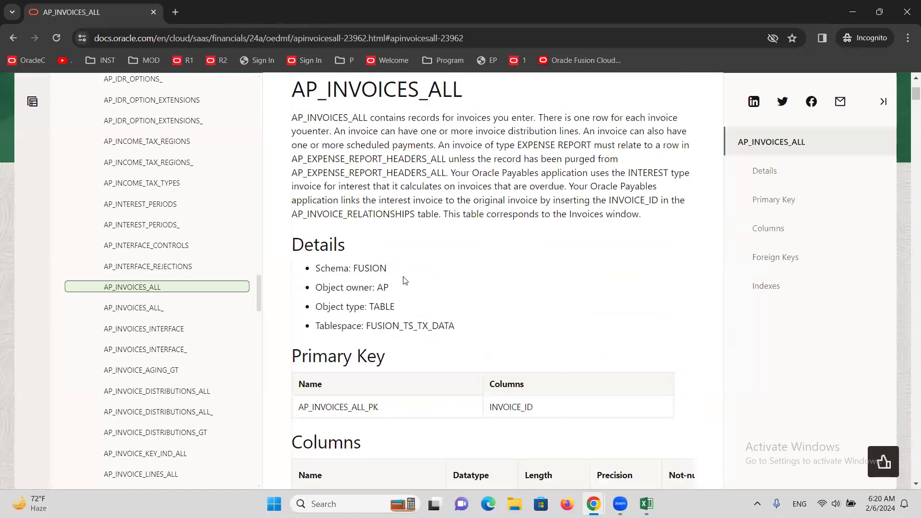
{"action": "scroll", "coordinate": [405, 280], "scroll_direction": "up", "scroll_amount": 4}
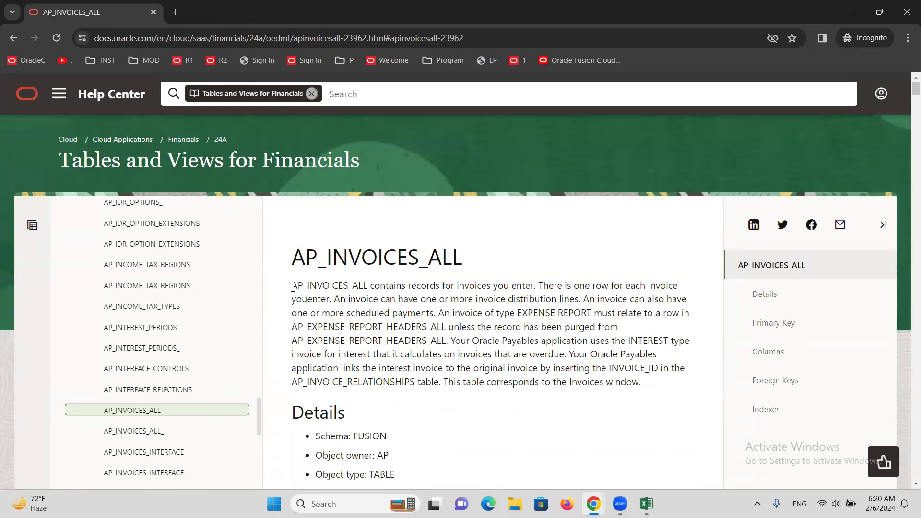
{"action": "left_click_drag", "start_coordinate": [293, 288], "coordinate": [365, 285]}
{"action": "key", "text": "ctrl+c"}
{"action": "key", "text": "alt+Tab"}
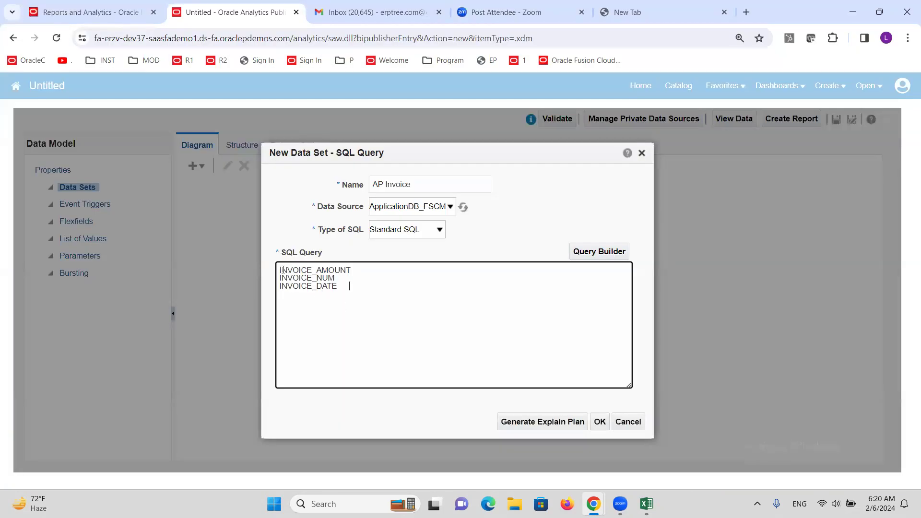
{"action": "key", "text": "ctrl+v"}
Step: Add SELECT before INVOICE_AMOUNT and join INVOICE_NUM and INVOICE_DATE onto the same line as a comma-separated column list
{"action": "type", "text": "SELECT"}
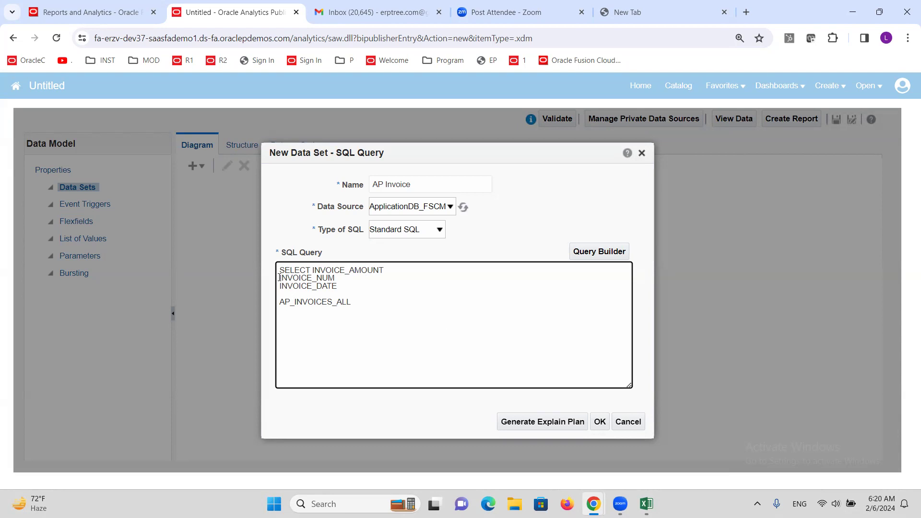
{"action": "key", "text": "BackSpace"}
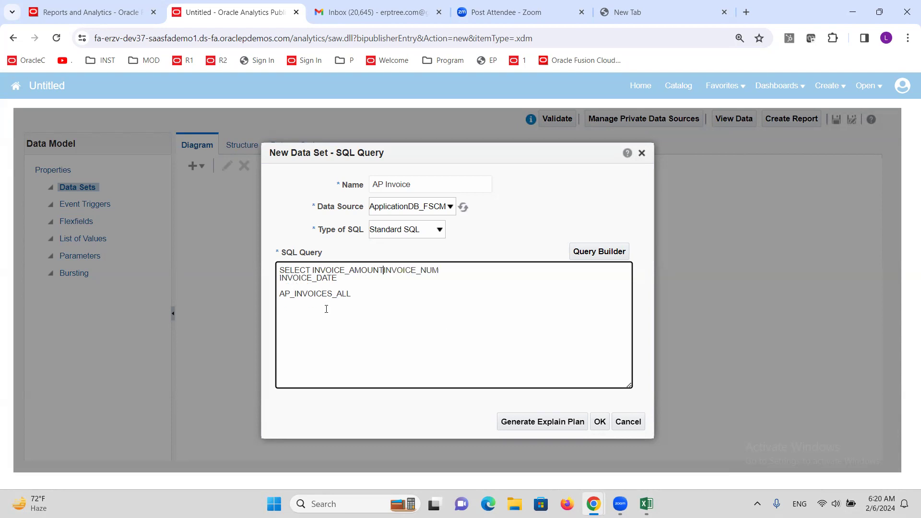
{"action": "type", "text": ","}
{"action": "left_click", "coordinate": [277, 278]}
{"action": "key", "text": "BackSpace"}
{"action": "type", "text": ","}
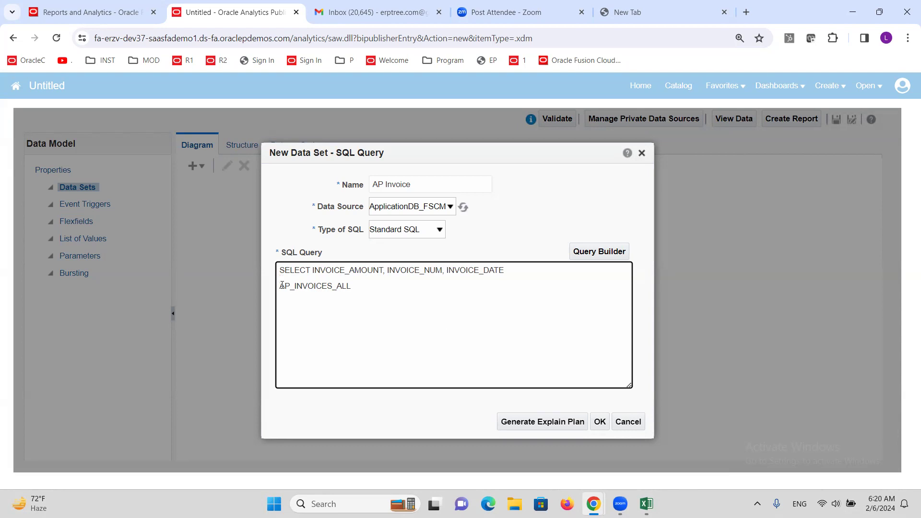
Step: Insert FROM before AP_INVOICES_ALL and bring the table name up onto the SELECT line
{"action": "left_click", "coordinate": [282, 287]}
{"action": "key", "text": "BackSpace"}
{"action": "key", "text": "BackSpace"}
{"action": "type", "text": "FROM AP_INVOICES_ALL"}
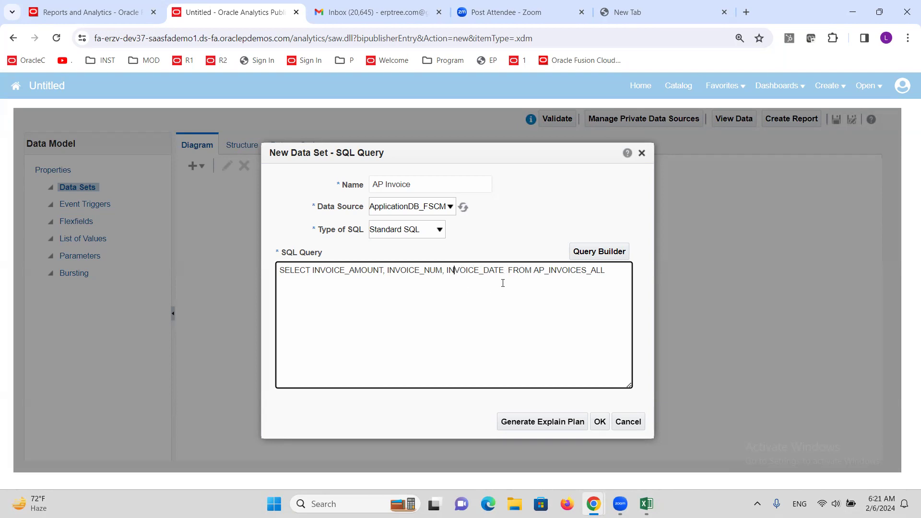
Step: Move INVOICE_NUM, INVOICE_DATE ahead of INVOICE_AMOUNT in the SELECT list, separated by a comma
{"action": "left_click_drag", "start_coordinate": [504, 271], "coordinate": [388, 271]}
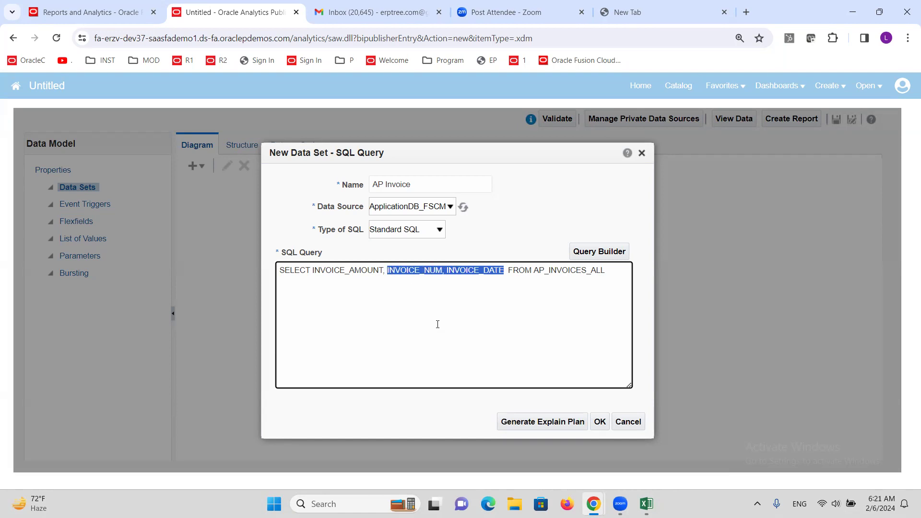
{"action": "key", "text": "BackSpace"}
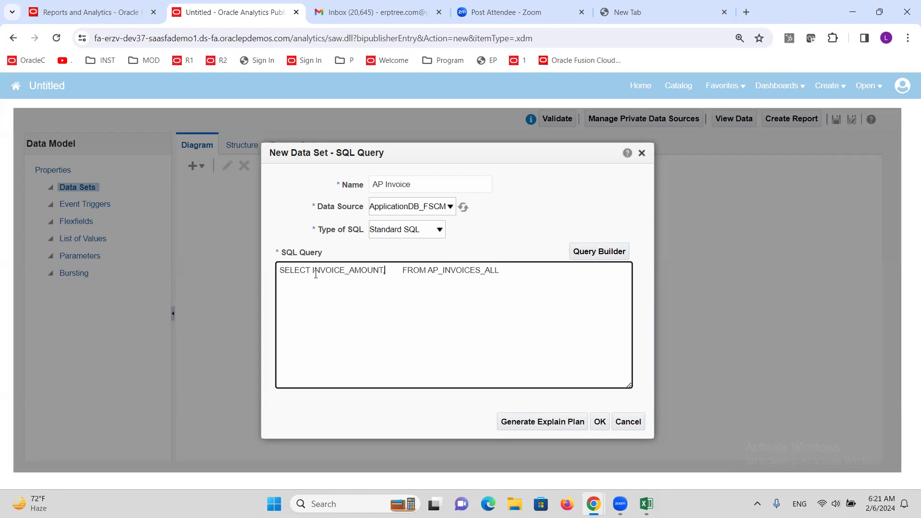
{"action": "type", "text": "INVOICE_NUM, INVOICE_DATE"}
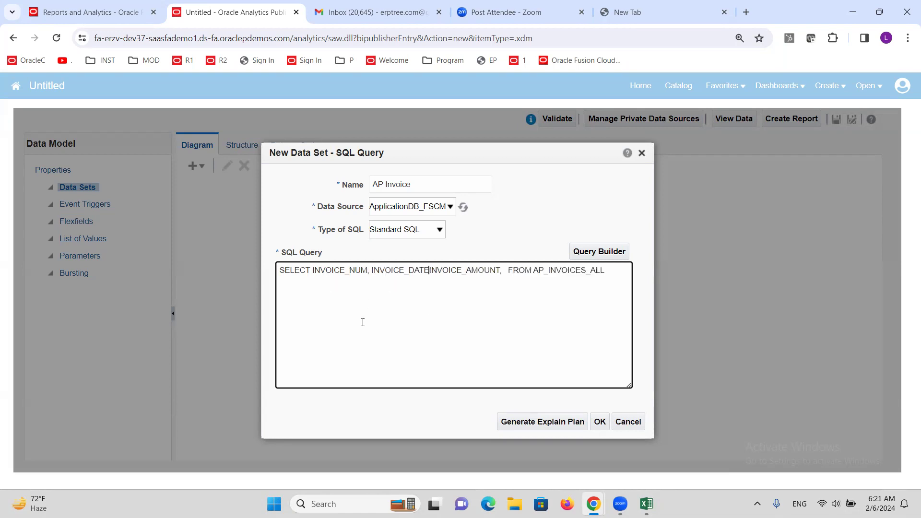
{"action": "type", "text": ","}
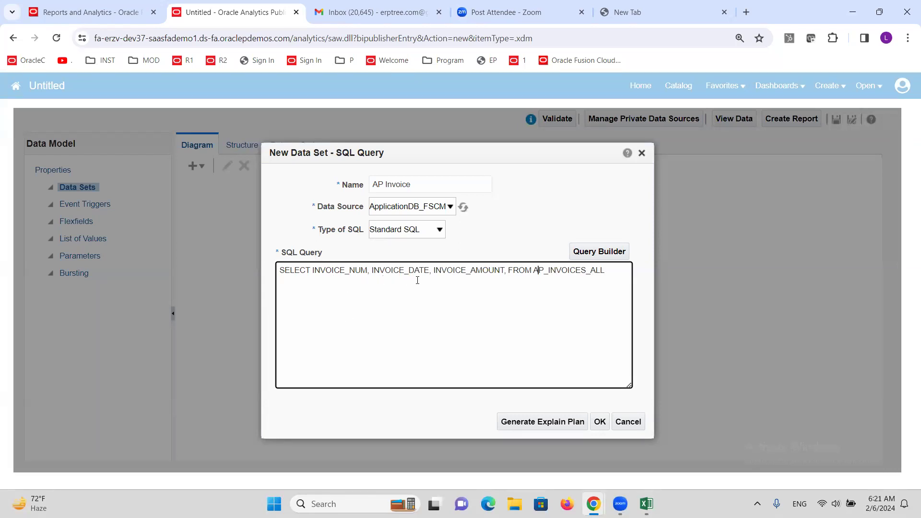
Step: Try to submit the AP Invoice data set with the reordered query
{"action": "left_click", "coordinate": [610, 273]}
{"action": "left_click", "coordinate": [600, 423]}
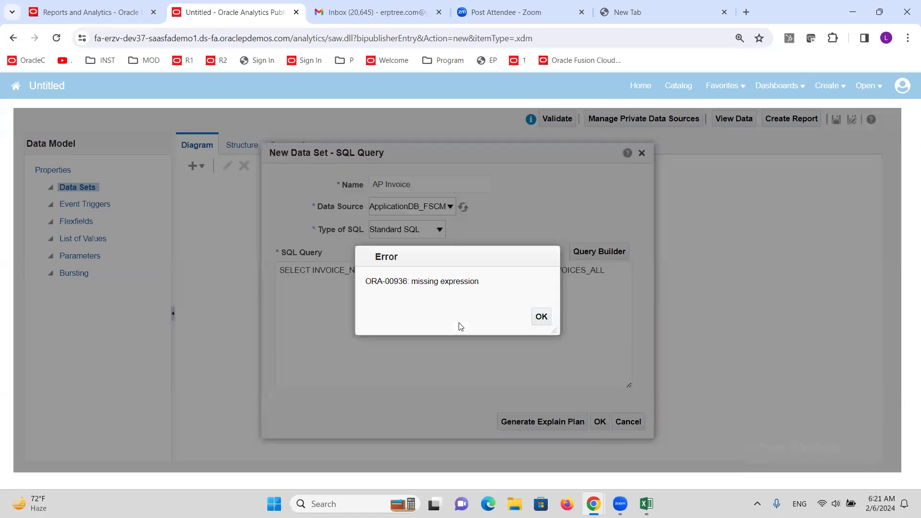
{"action": "left_click", "coordinate": [541, 316]}
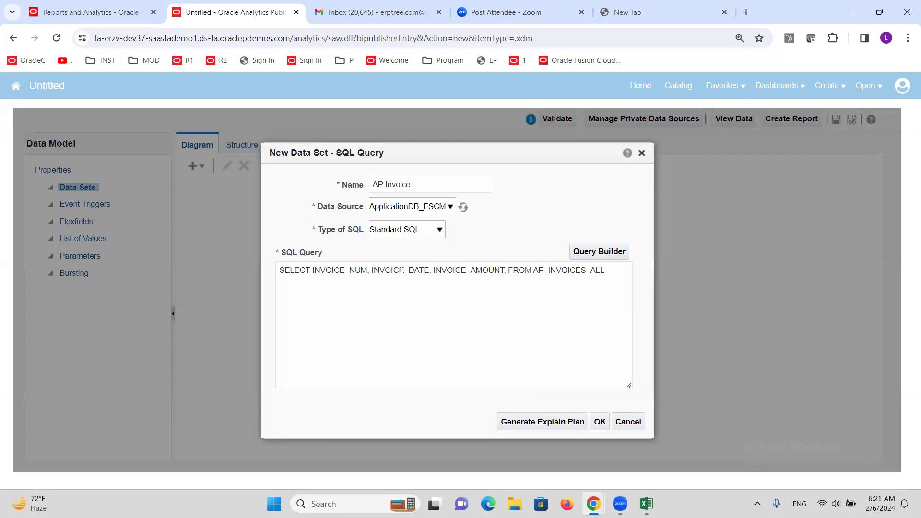
Step: Remove the comma after INVOICE_AMOUNT in the SQL query and submit the AP Invoice data set
{"action": "left_click", "coordinate": [508, 271]}
{"action": "key", "text": "BackSpace"}
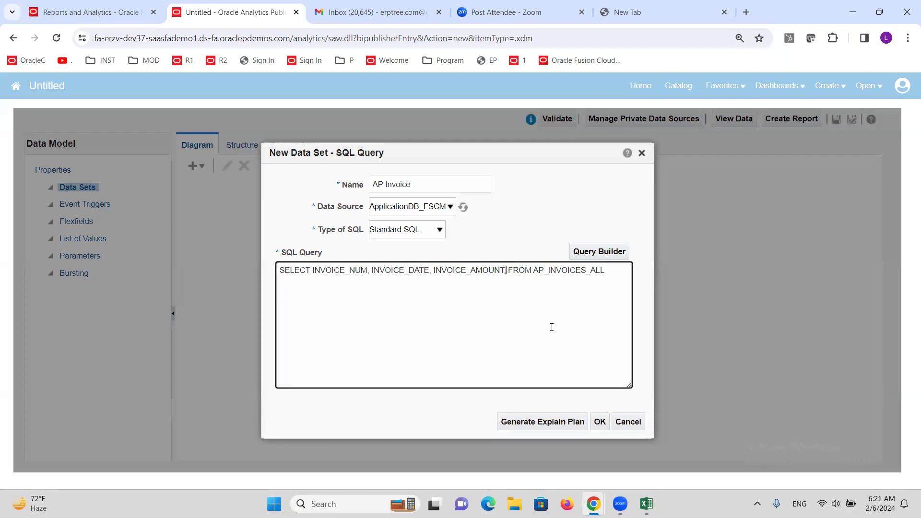
{"action": "key", "text": "BackSpace"}
{"action": "left_click_drag", "start_coordinate": [506, 271], "coordinate": [310, 271]}
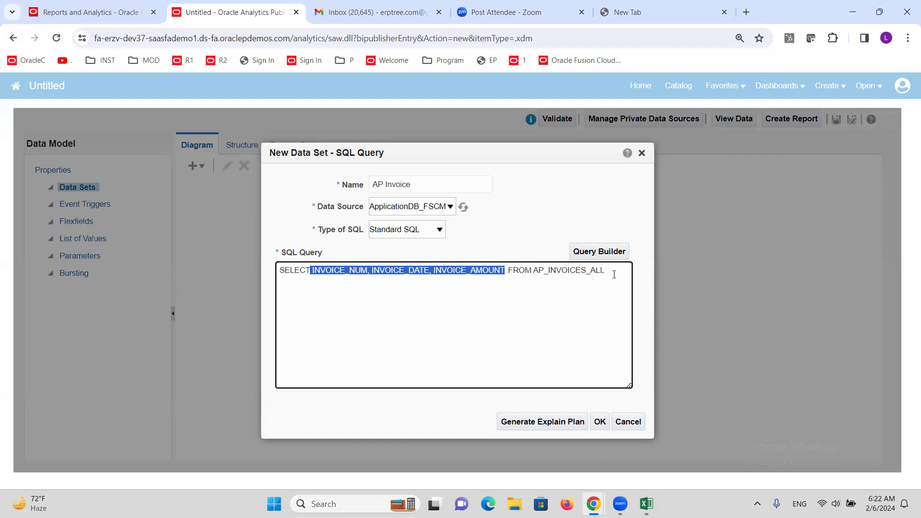
{"action": "left_click", "coordinate": [524, 275]}
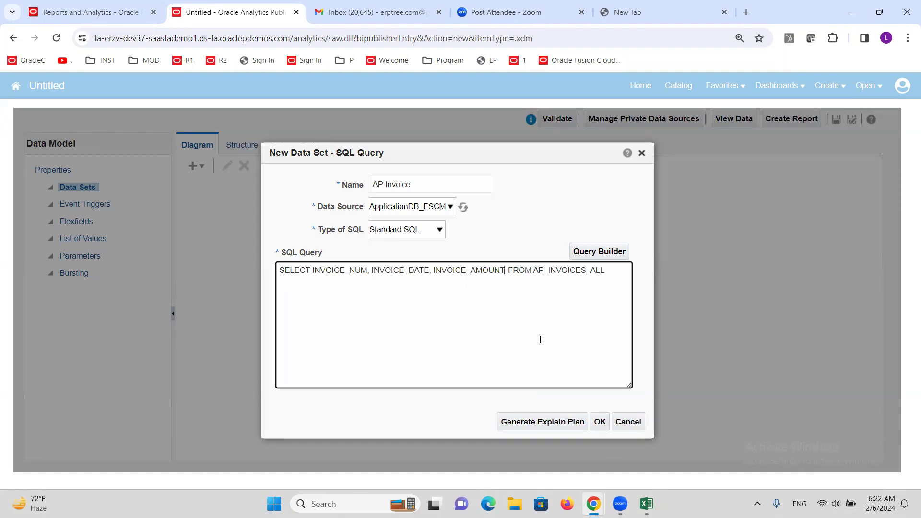
{"action": "left_click", "coordinate": [600, 422]}
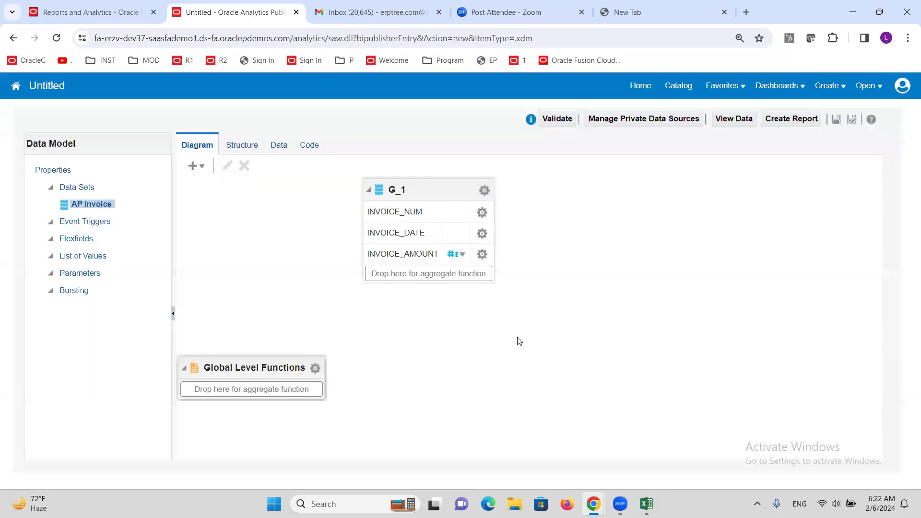
Step: Preview the AP Invoice data as a table and reload it with the row limit set to 50
{"action": "left_click", "coordinate": [279, 146]}
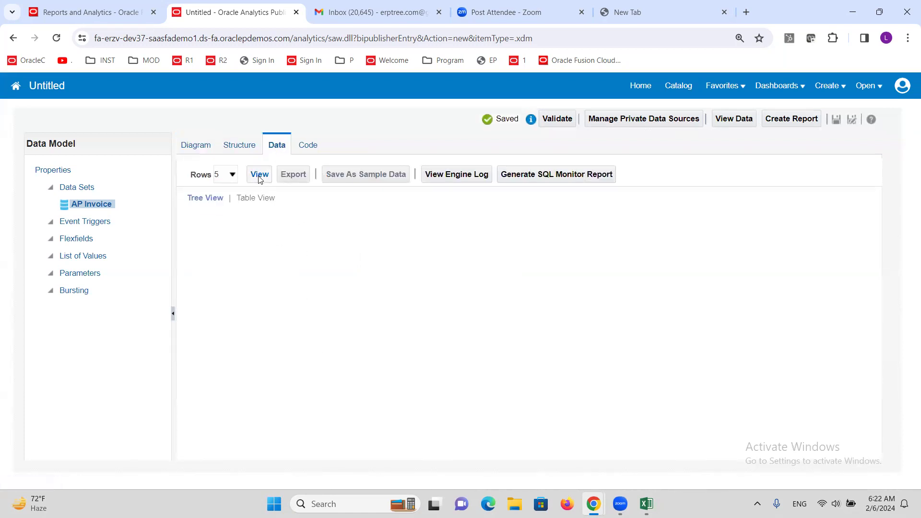
{"action": "left_click", "coordinate": [260, 177]}
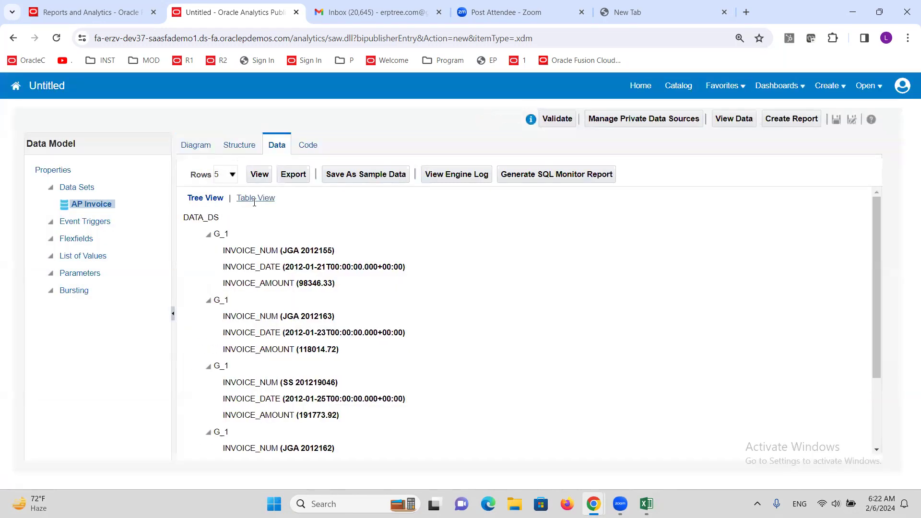
{"action": "left_click", "coordinate": [254, 199]}
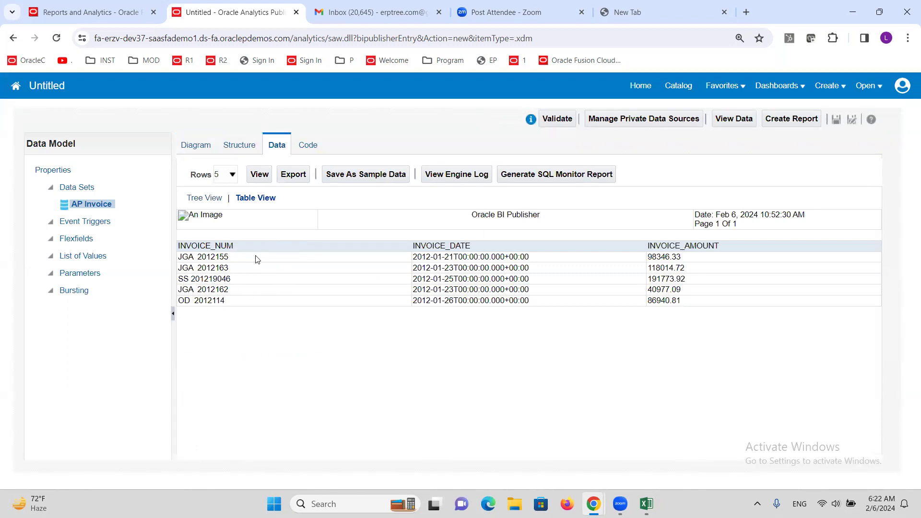
{"action": "left_click", "coordinate": [235, 176]}
{"action": "left_click", "coordinate": [234, 211]}
{"action": "left_click", "coordinate": [259, 175]}
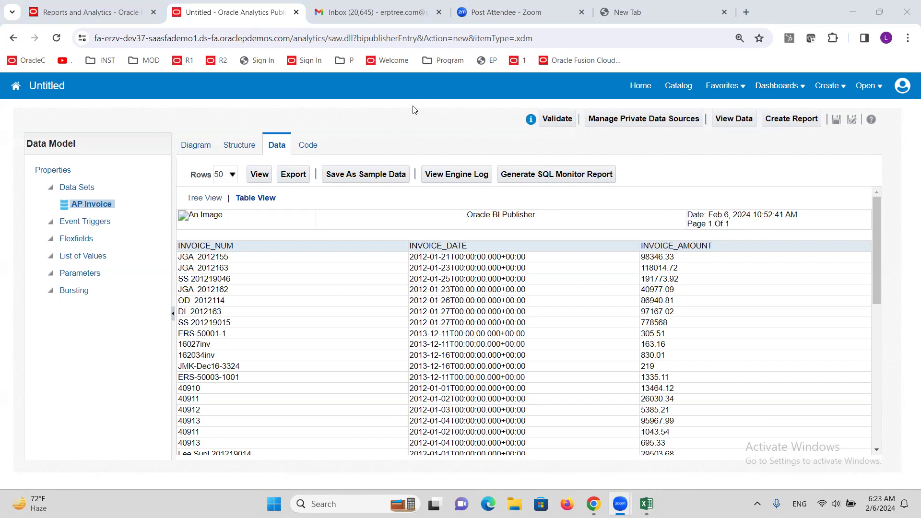
Step: Revisit the data model diagram and display the 5-row data preview in table form again
{"action": "left_click", "coordinate": [194, 144]}
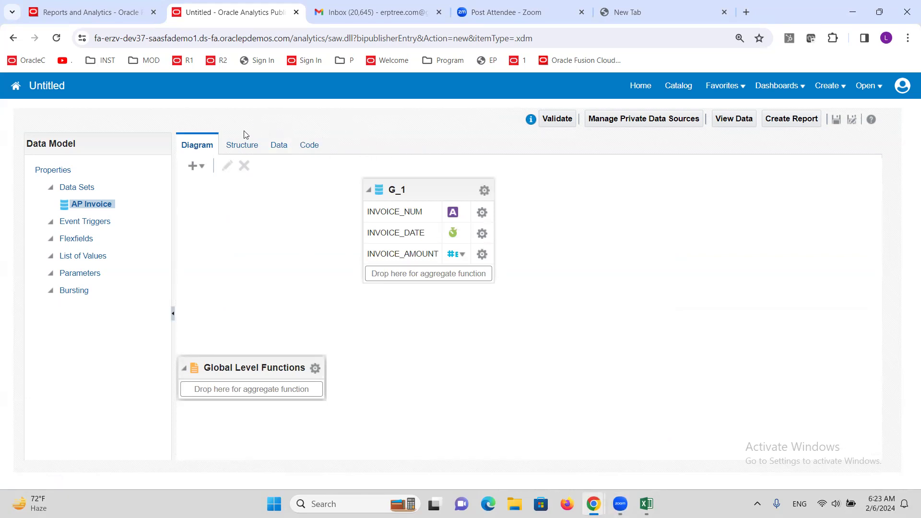
{"action": "left_click", "coordinate": [279, 146]}
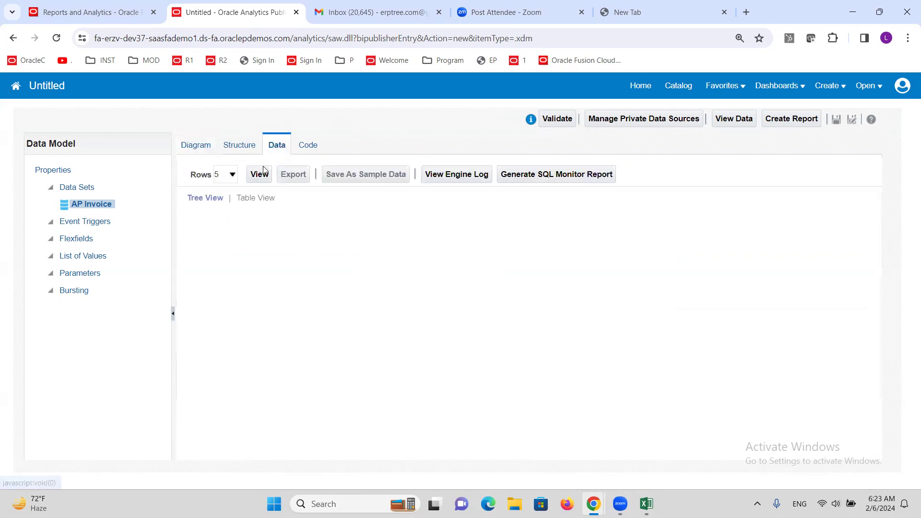
{"action": "left_click", "coordinate": [265, 173]}
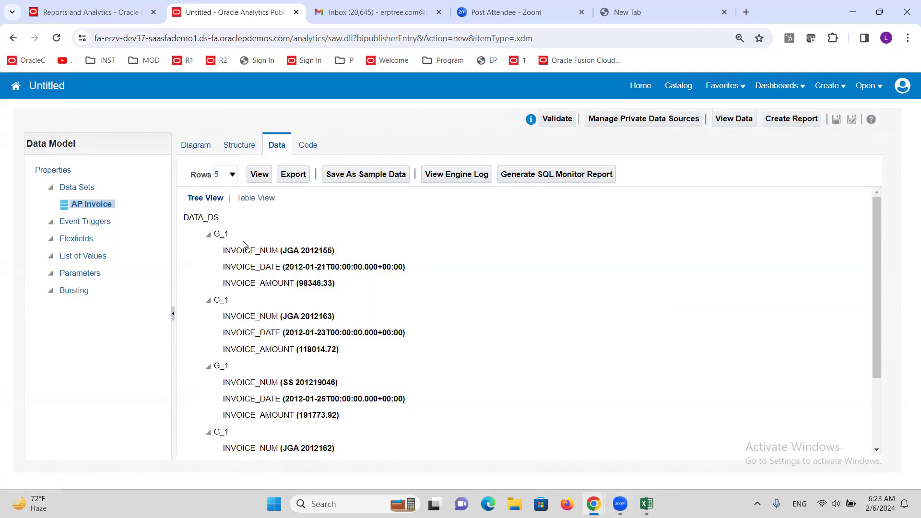
{"action": "left_click", "coordinate": [252, 198]}
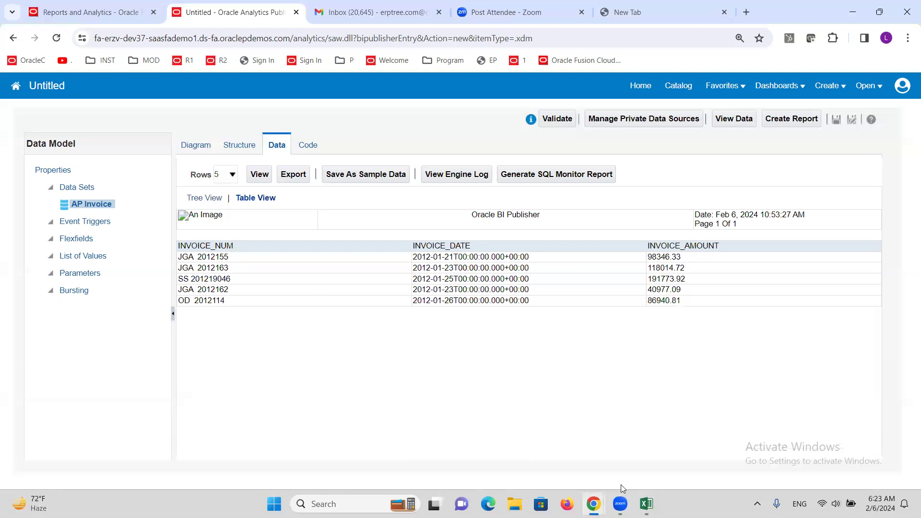
Step: Check "30. Creating OTBI Report" in the Excel training sheet, then return to the data preview and highlight the INVOICE_NUM heading
{"action": "left_click", "coordinate": [647, 504]}
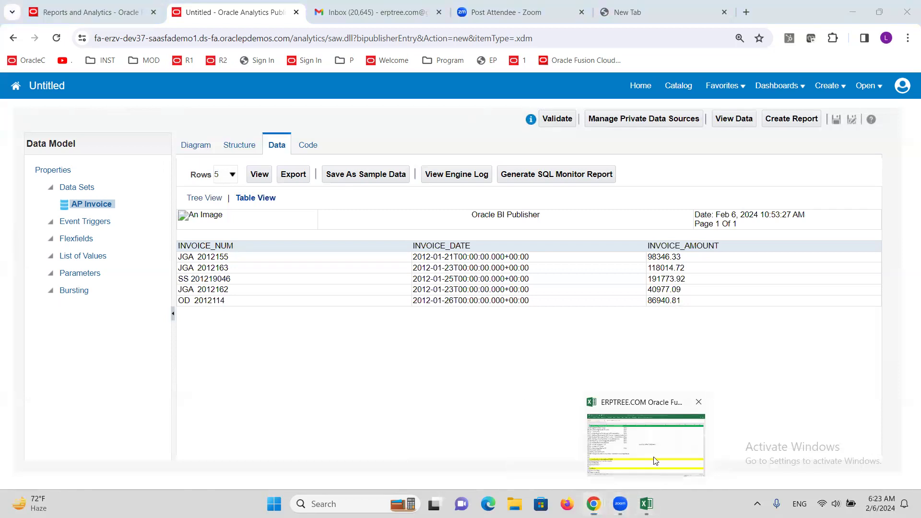
{"action": "left_click", "coordinate": [101, 255]}
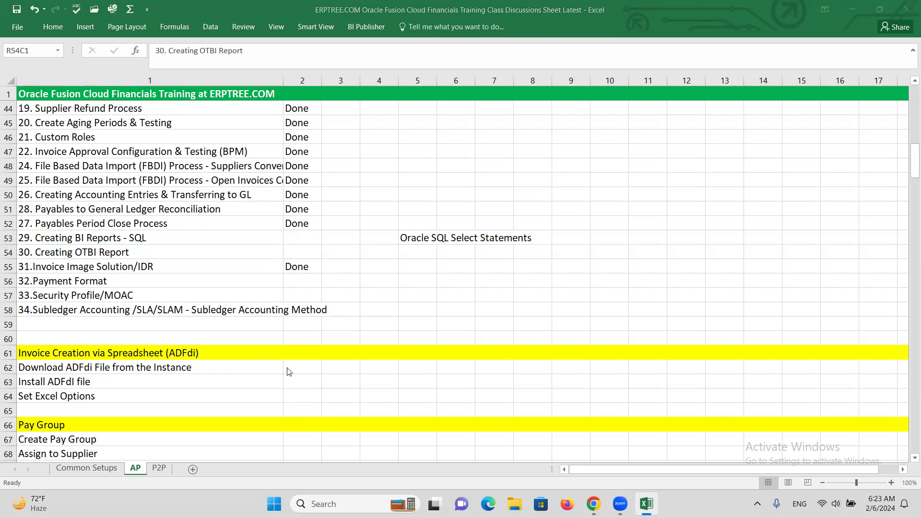
{"action": "key", "text": "alt+Tab"}
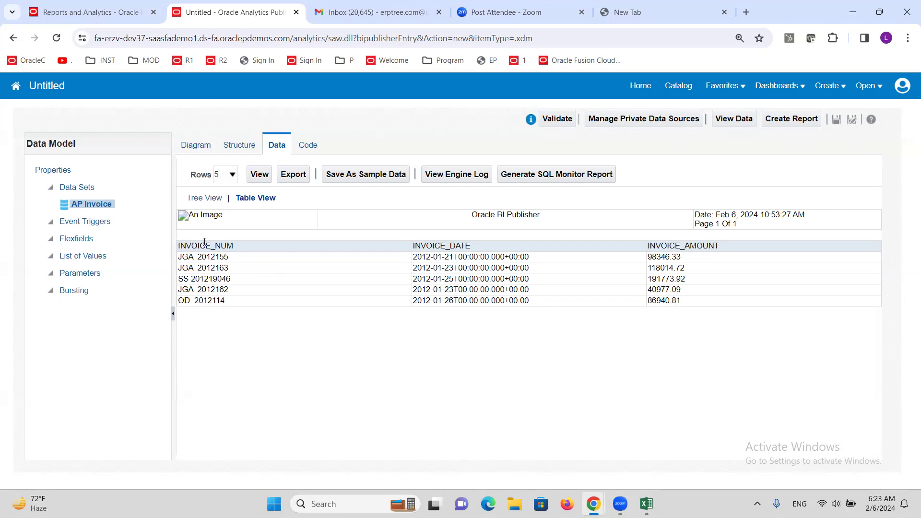
{"action": "left_click_drag", "start_coordinate": [179, 246], "coordinate": [233, 246]}
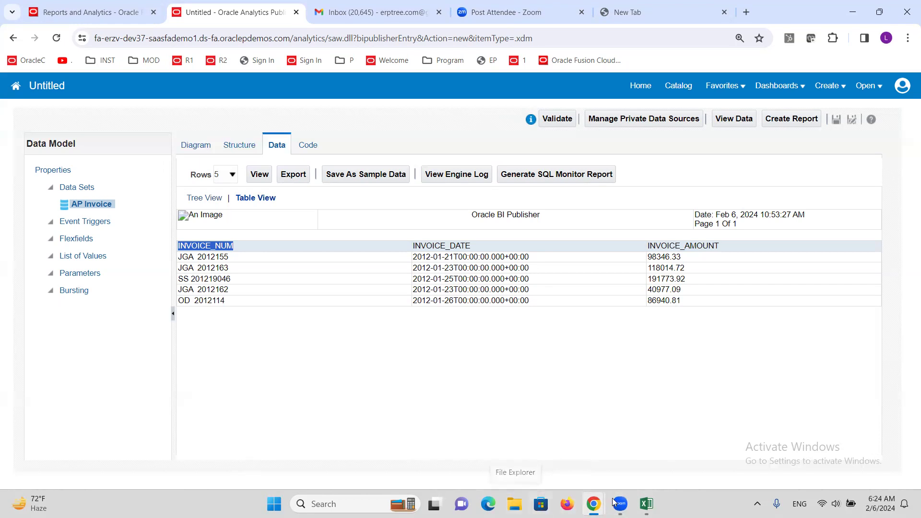
Step: Switch to the Oracle tables documentation, open the AP_INVOICES_ALL_ page and highlight the end of its table description
{"action": "mouse_move", "coordinate": [594, 504]}
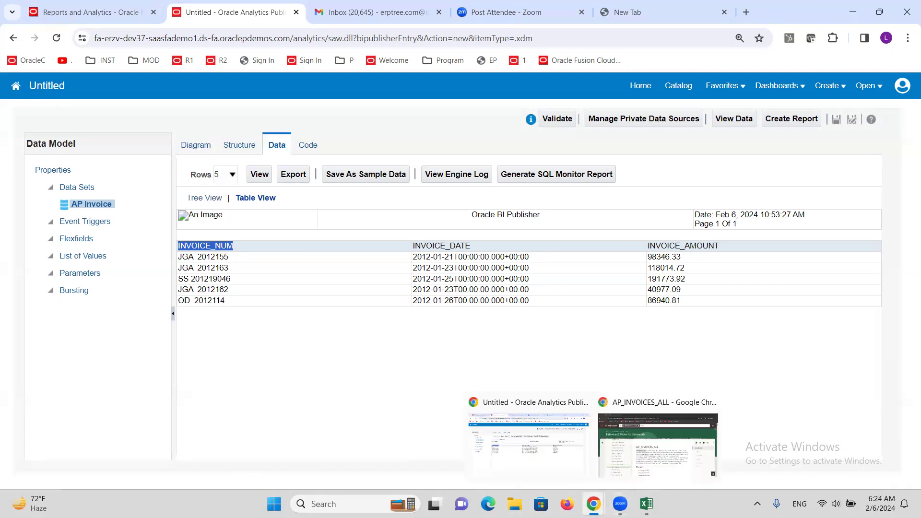
{"action": "left_click", "coordinate": [626, 451]}
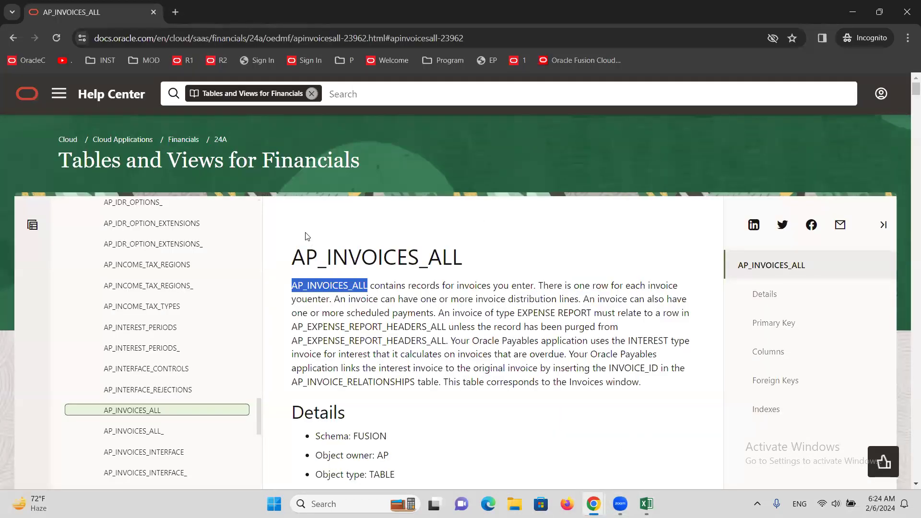
{"action": "scroll", "coordinate": [307, 240], "scroll_direction": "down", "scroll_amount": 3}
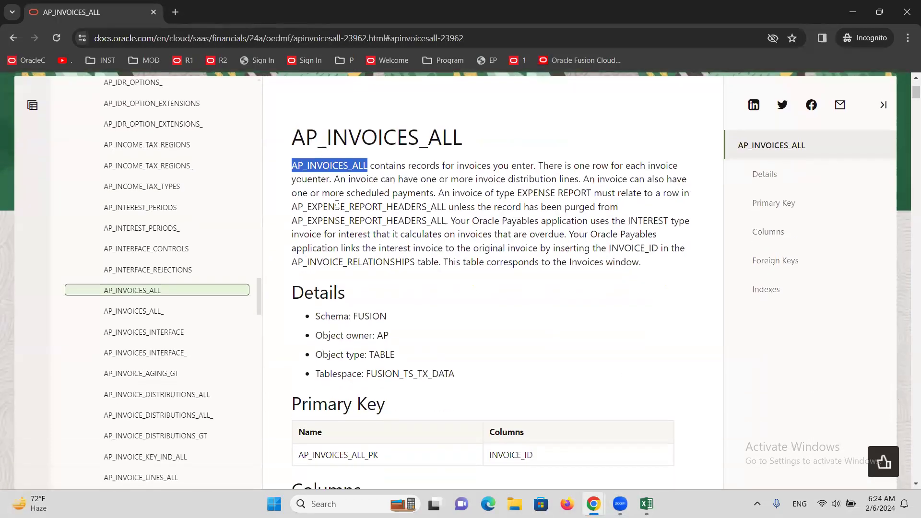
{"action": "left_click", "coordinate": [157, 313]}
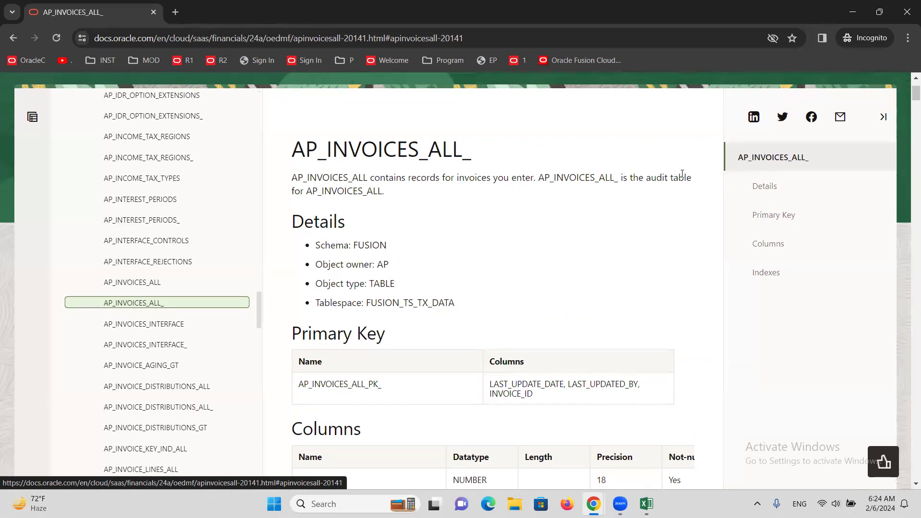
{"action": "left_click_drag", "start_coordinate": [294, 192], "coordinate": [393, 193]}
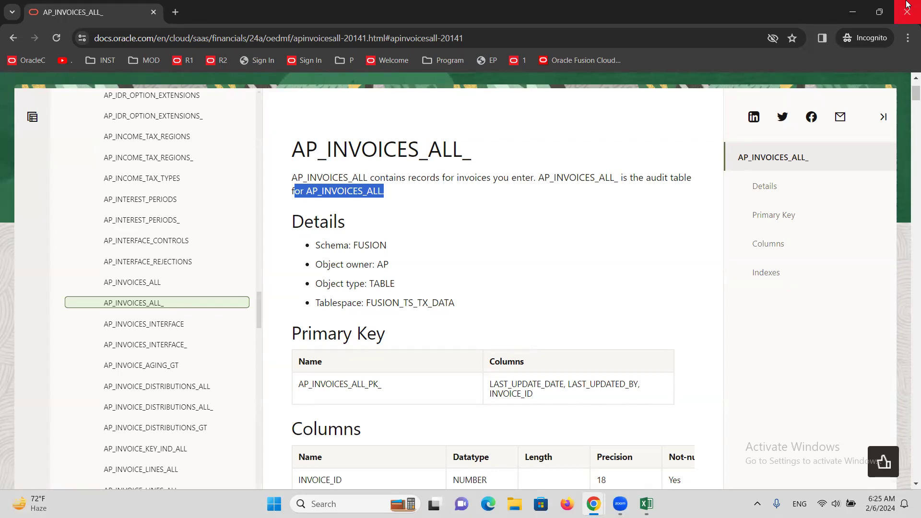
{"action": "mouse_move", "coordinate": [871, 3]}
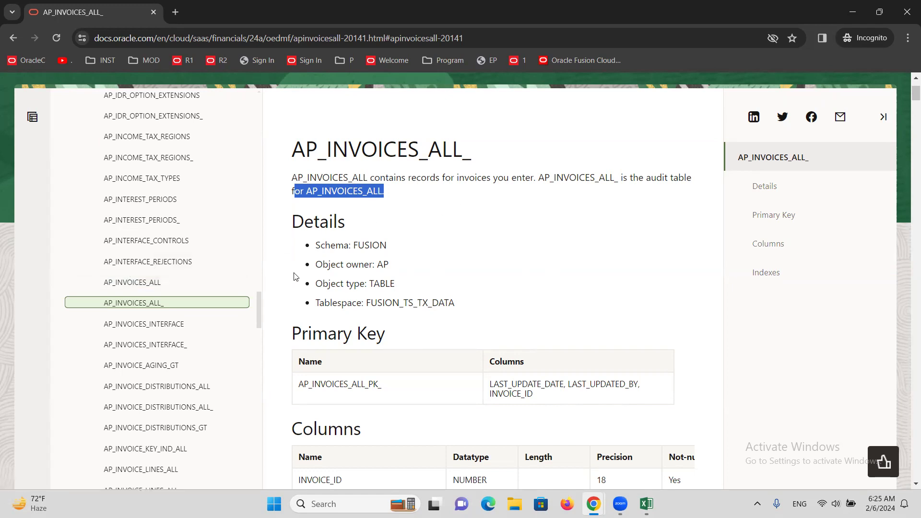
Step: Open the documentation pages of AP_INVOICE_LINES_ALL and AP_INVOICE_DISTRIBUTIONS_ALL to examine their descriptions
{"action": "scroll", "coordinate": [294, 277], "scroll_direction": "down", "scroll_amount": 3}
{"action": "scroll", "coordinate": [185, 446], "scroll_direction": "down", "scroll_amount": 3}
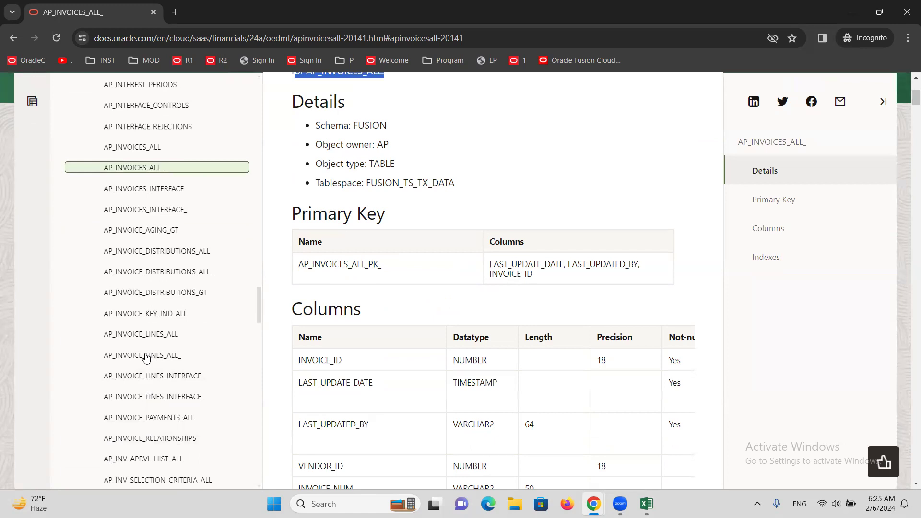
{"action": "left_click", "coordinate": [143, 338]}
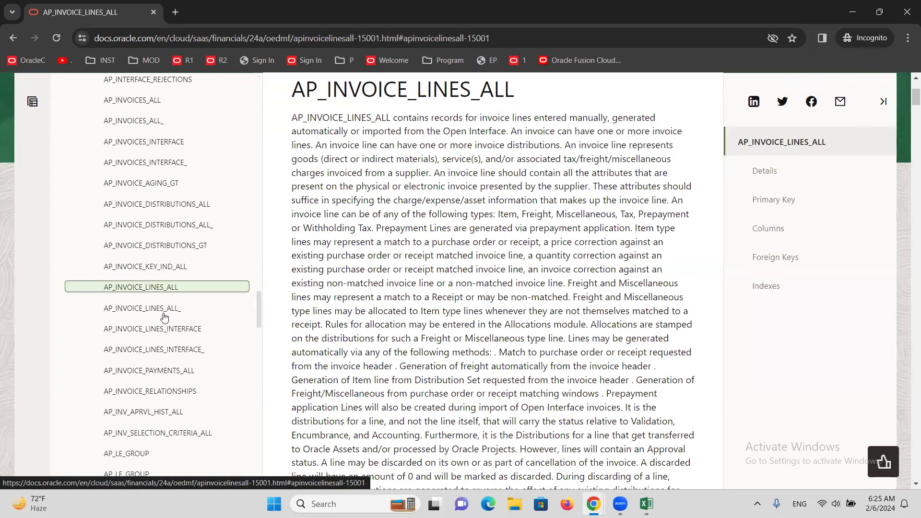
{"action": "left_click", "coordinate": [160, 209]}
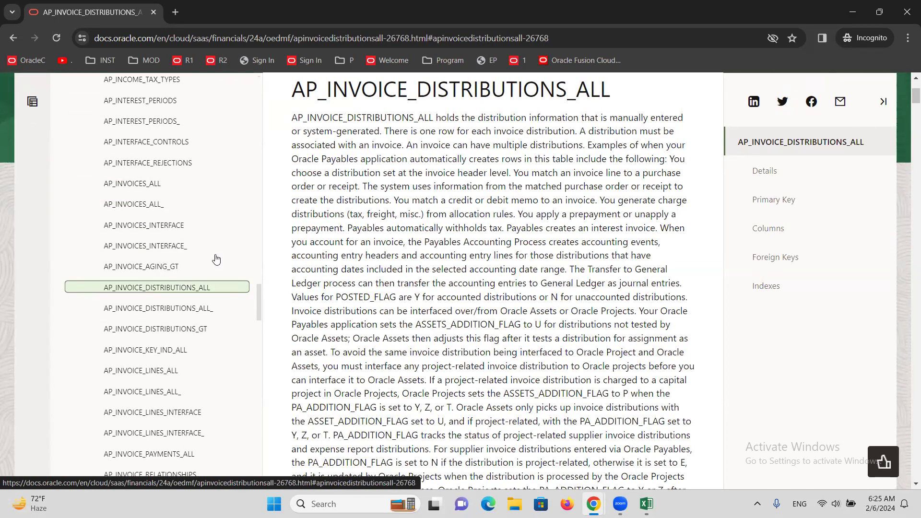
Step: Examine the AP table list and the AP_INVOICE_DISTRIBUTIONS_ALL description in the documentation, and return to the data model's table preview
{"action": "scroll", "coordinate": [192, 255], "scroll_direction": "up", "scroll_amount": 5}
{"action": "scroll", "coordinate": [185, 241], "scroll_direction": "down", "scroll_amount": 6}
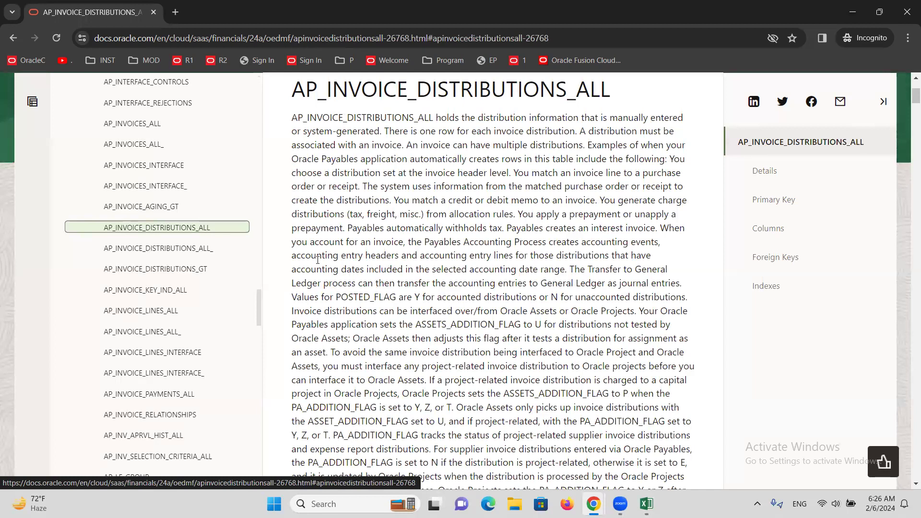
{"action": "scroll", "coordinate": [314, 247], "scroll_direction": "down", "scroll_amount": 5}
{"action": "scroll", "coordinate": [190, 309], "scroll_direction": "down", "scroll_amount": 8}
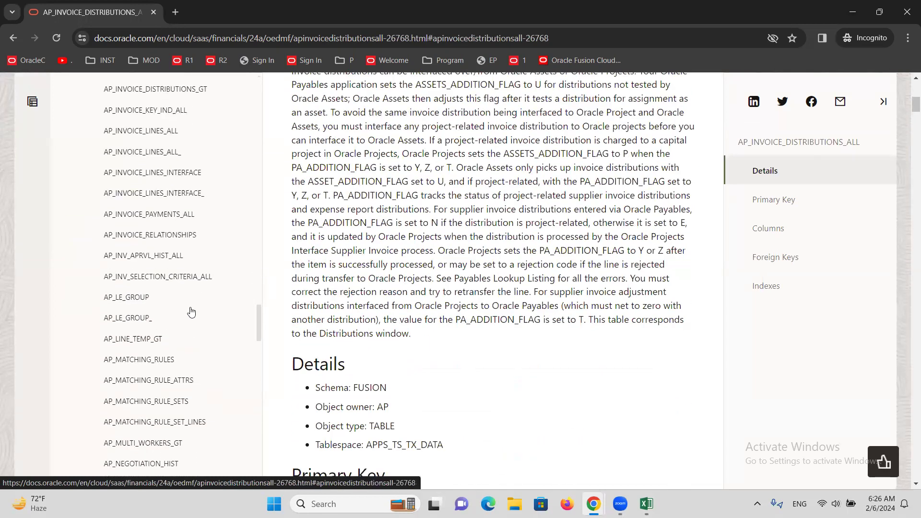
{"action": "scroll", "coordinate": [190, 308], "scroll_direction": "down", "scroll_amount": 10}
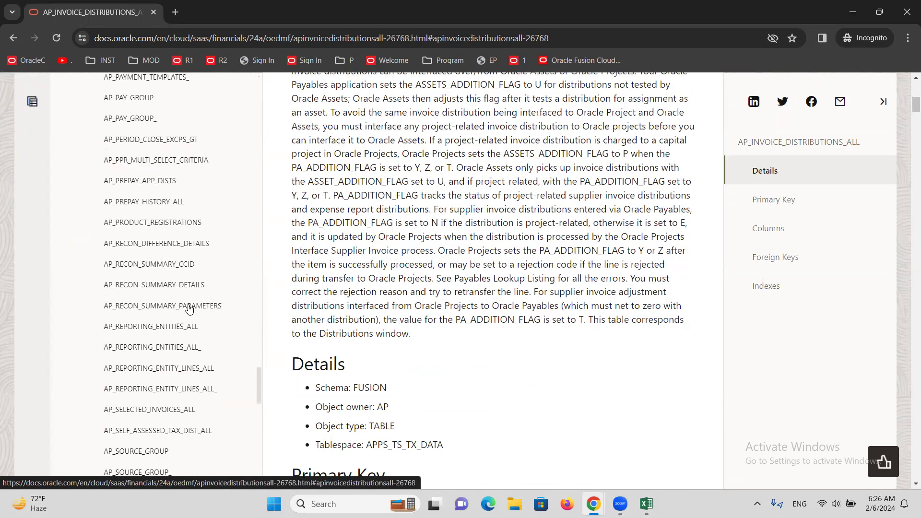
{"action": "scroll", "coordinate": [443, 287], "scroll_direction": "up", "scroll_amount": 6}
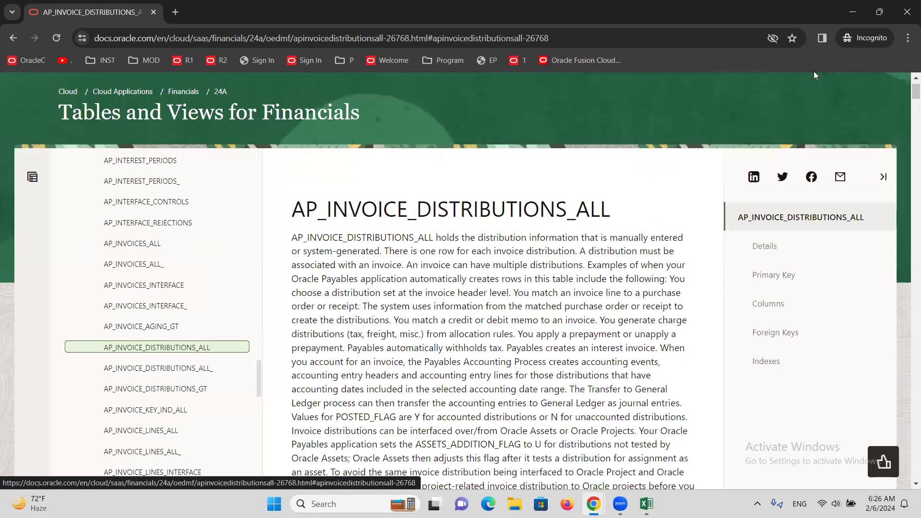
{"action": "left_click", "coordinate": [852, 12]}
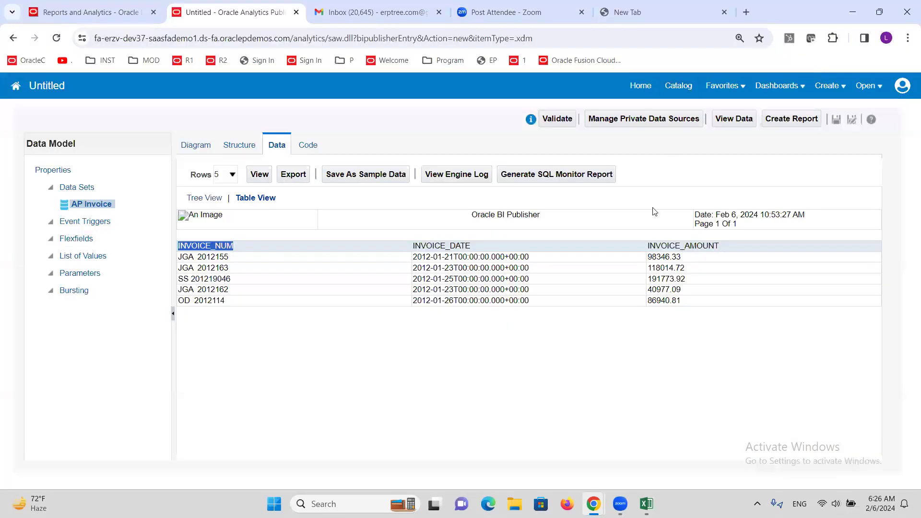
{"action": "left_click", "coordinate": [402, 135]}
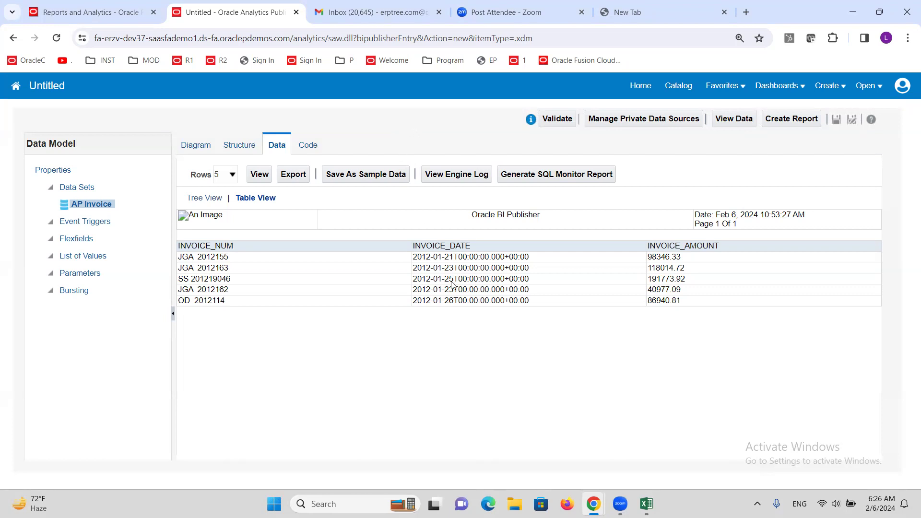
Step: Review topics "29. Creating BI Reports - SQL" and "30. Creating OTBI Report" in the Excel training sheet, alternating with the data preview in Chrome
{"action": "left_click", "coordinate": [646, 504]}
{"action": "left_click", "coordinate": [280, 252]}
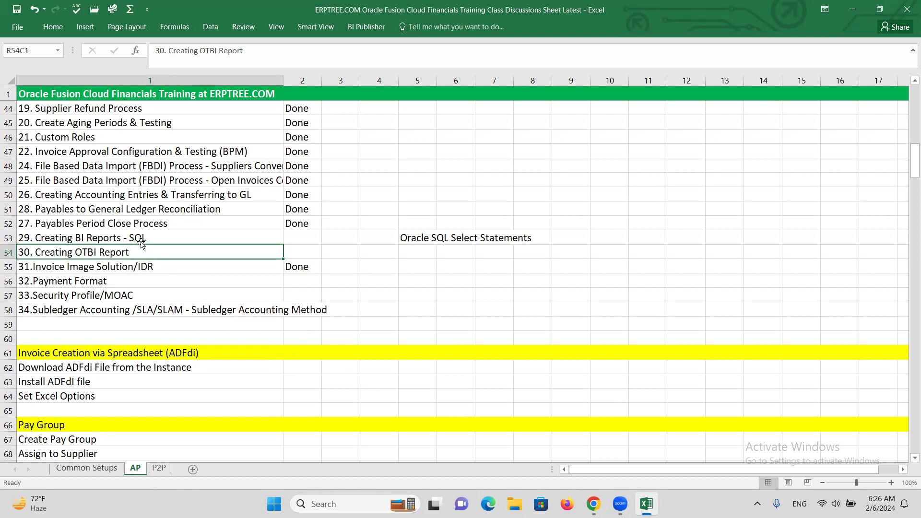
{"action": "left_click", "coordinate": [154, 239]}
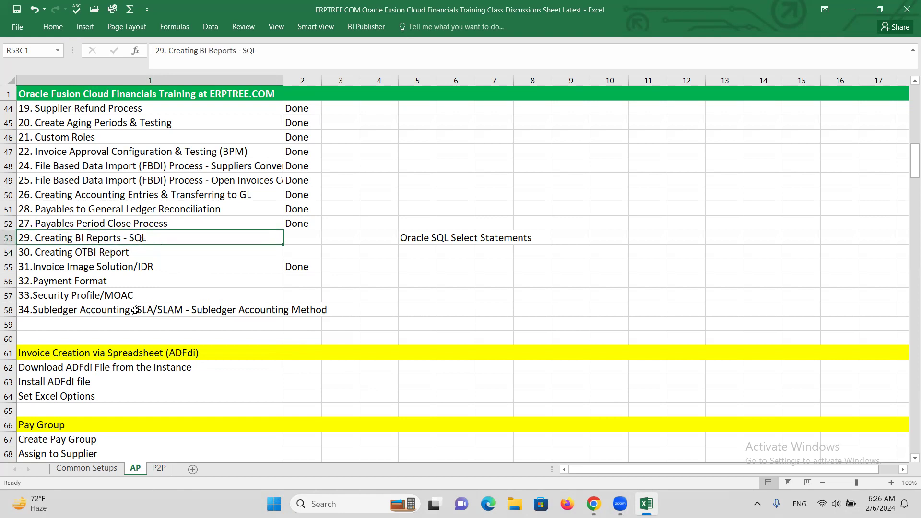
{"action": "left_click", "coordinate": [114, 254]}
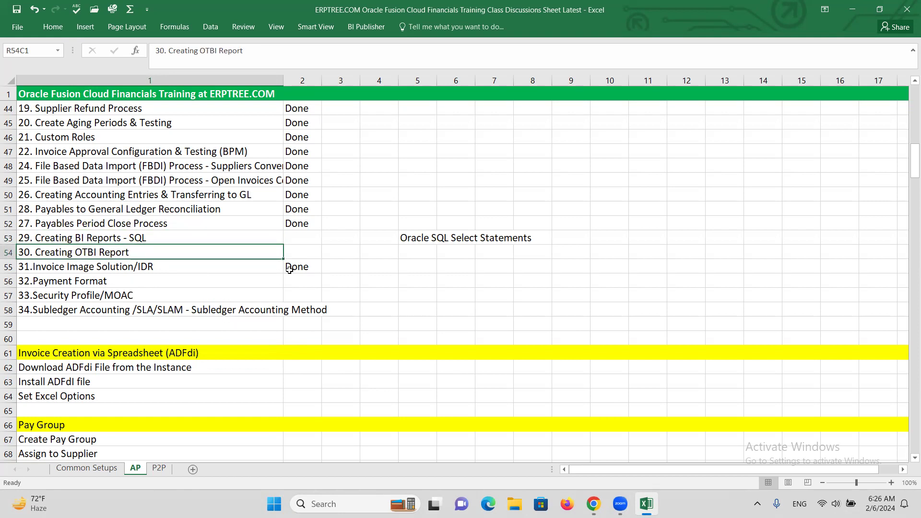
{"action": "key", "text": "alt+Tab"}
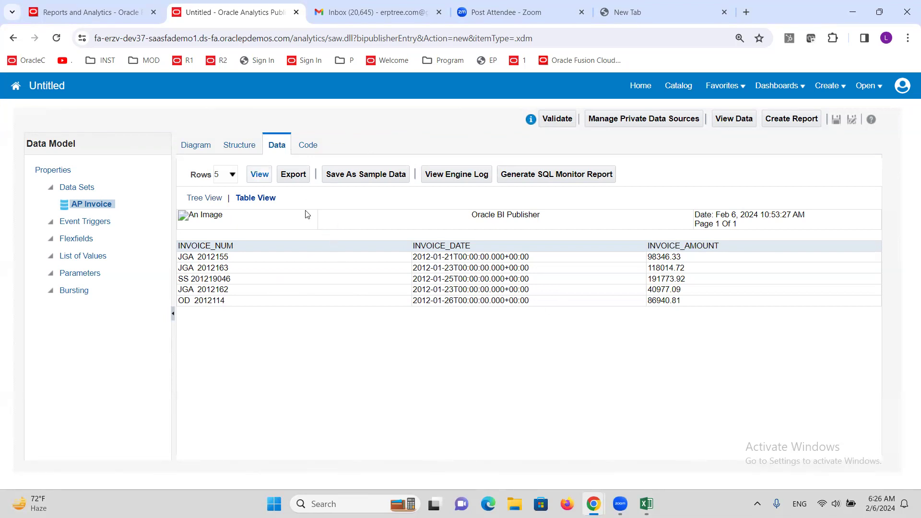
{"action": "key", "text": "alt+Tab"}
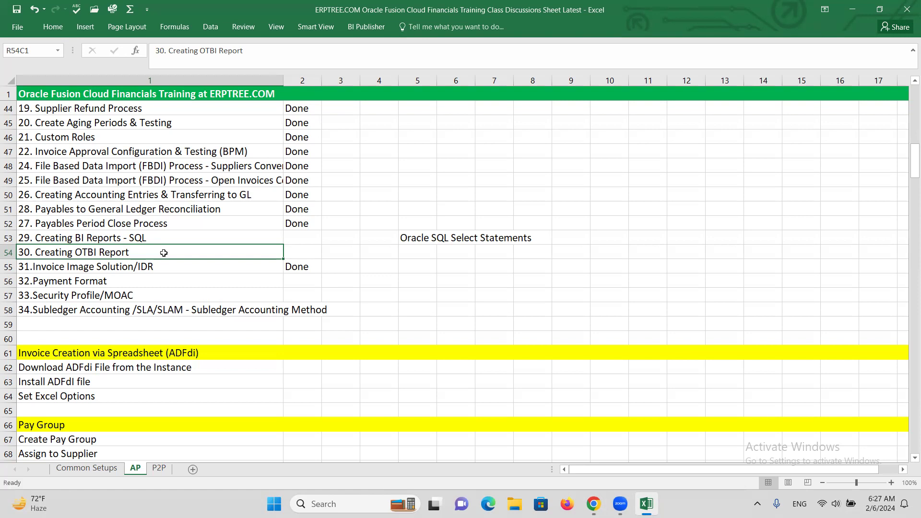
{"action": "key", "text": "alt+Tab"}
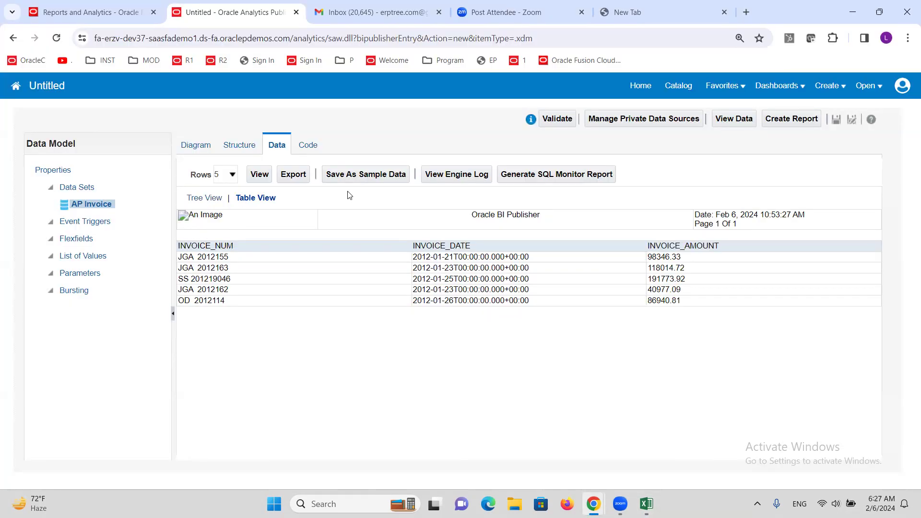
Step: Close the untitled data model, discarding its unsaved changes, and return to the Reports and Analytics page
{"action": "left_click", "coordinate": [296, 12]}
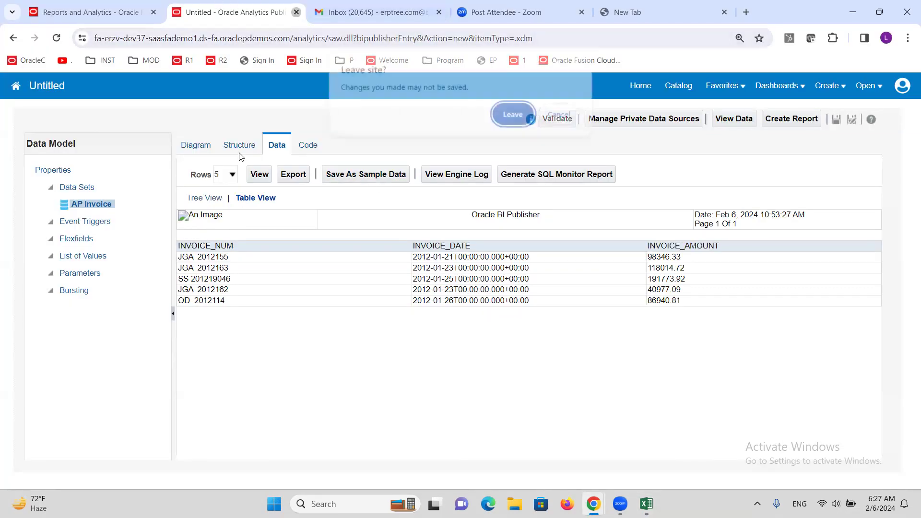
{"action": "left_click", "coordinate": [514, 115]}
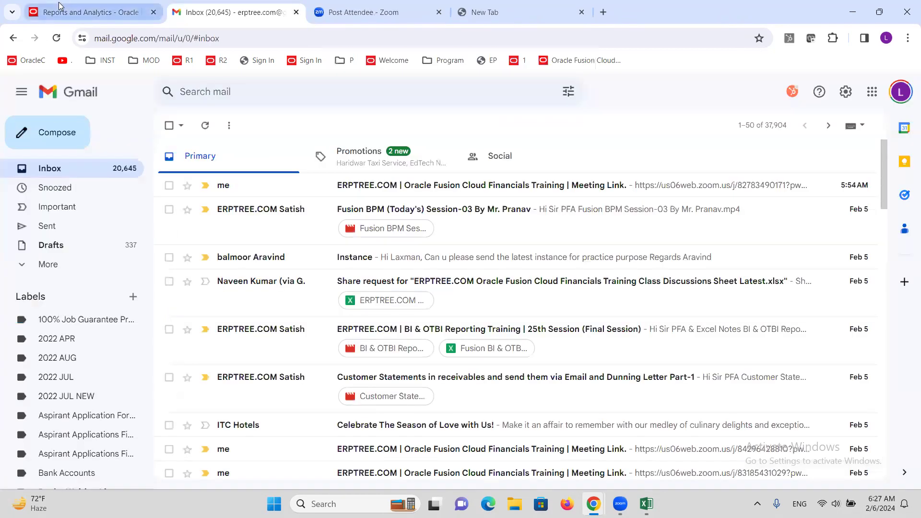
{"action": "left_click", "coordinate": [91, 12]}
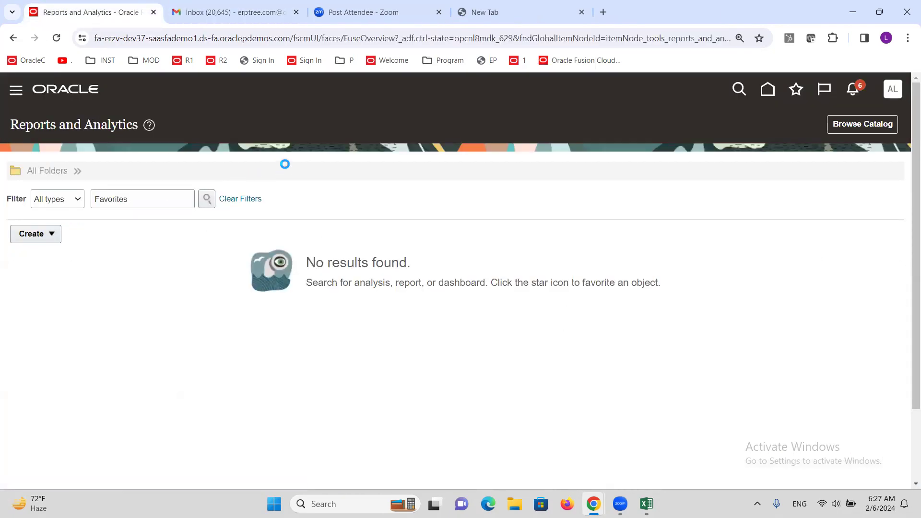
Step: Reload Reports and Analytics from the Tools group of the navigation and start creating an Analysis
{"action": "scroll", "coordinate": [255, 192], "scroll_direction": "down", "scroll_amount": 7}
{"action": "scroll", "coordinate": [252, 190], "scroll_direction": "up", "scroll_amount": 6}
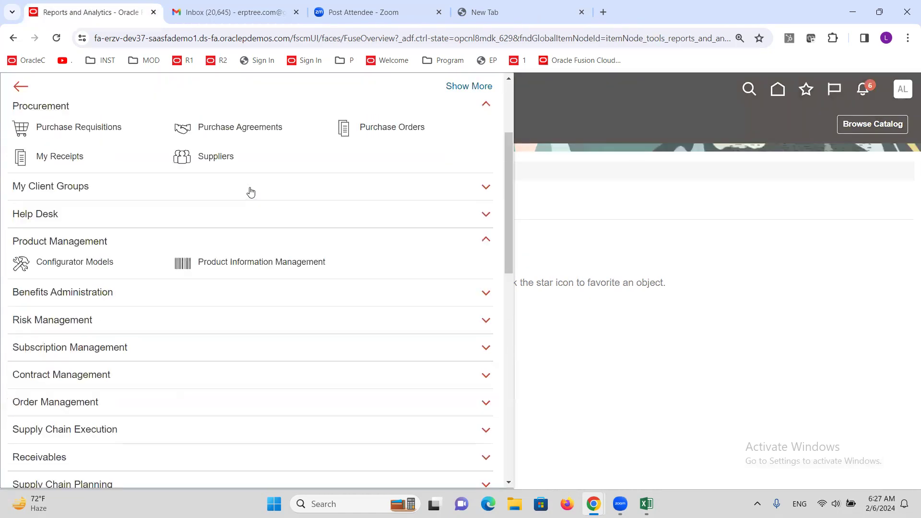
{"action": "scroll", "coordinate": [248, 190], "scroll_direction": "down", "scroll_amount": 15}
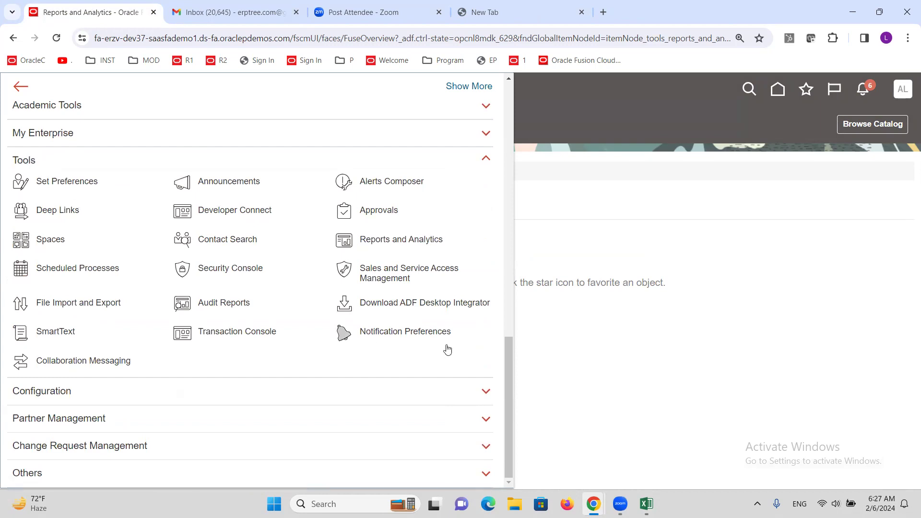
{"action": "left_click", "coordinate": [410, 241]}
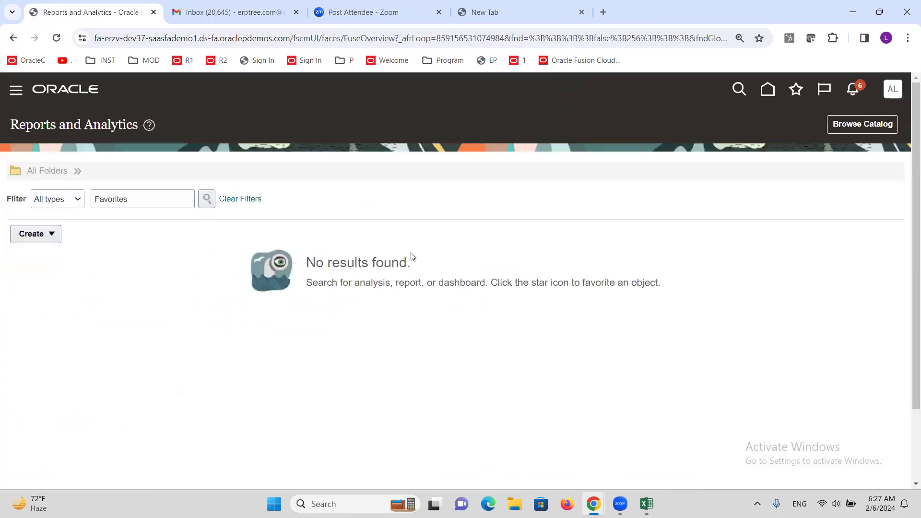
{"action": "left_click", "coordinate": [52, 233]}
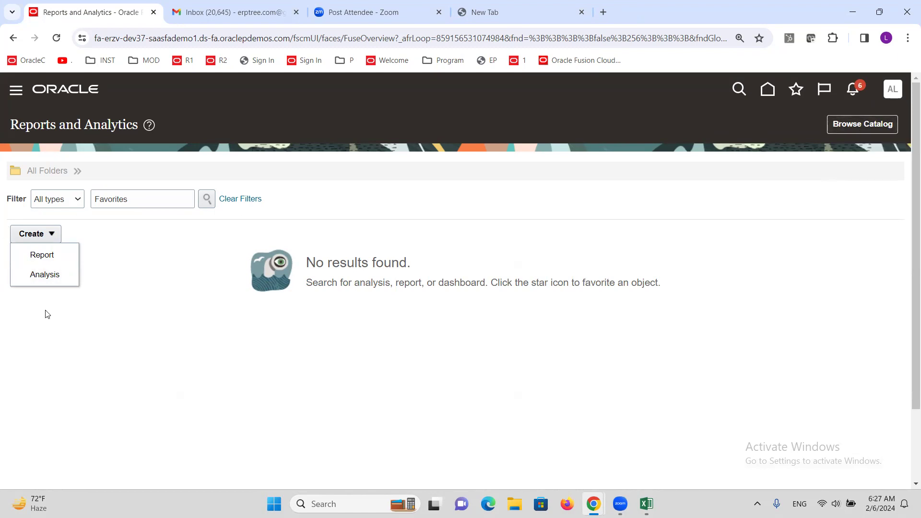
{"action": "left_click", "coordinate": [43, 279]}
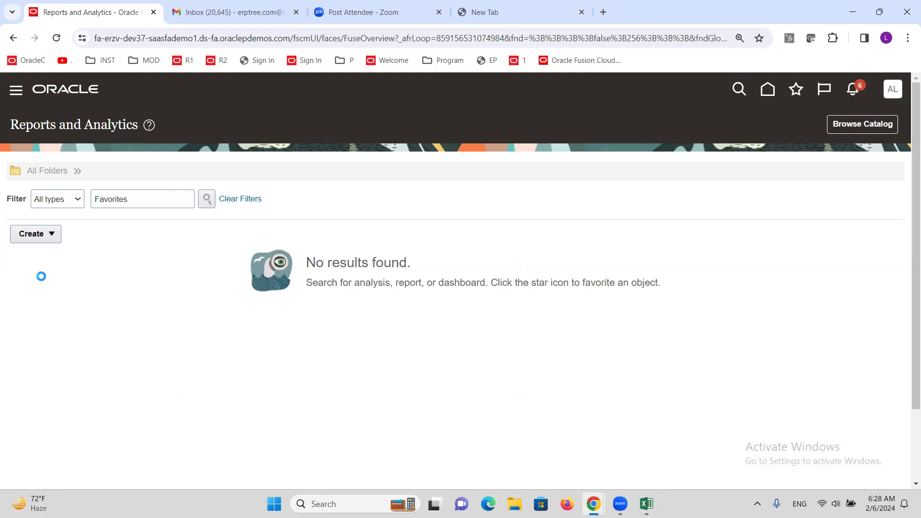
Step: Switch to the Excel training sheet, highlight "BI" in "30. Creating OTBI Report", and return to the Reports and Analytics page
{"action": "key", "text": "alt+Tab"}
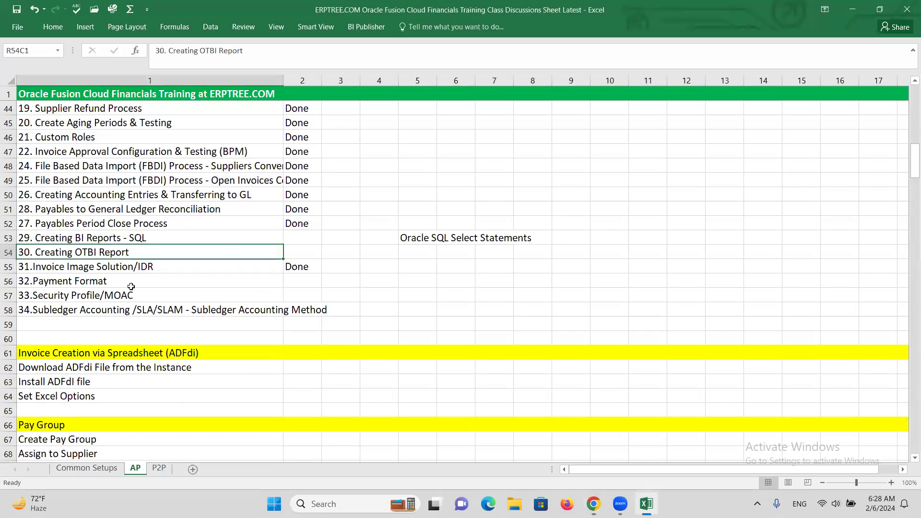
{"action": "double_click", "coordinate": [78, 239]}
{"action": "left_click_drag", "start_coordinate": [75, 239], "coordinate": [89, 253]}
{"action": "double_click", "coordinate": [77, 253]}
{"action": "left_click", "coordinate": [75, 252]}
{"action": "left_click", "coordinate": [99, 252]}
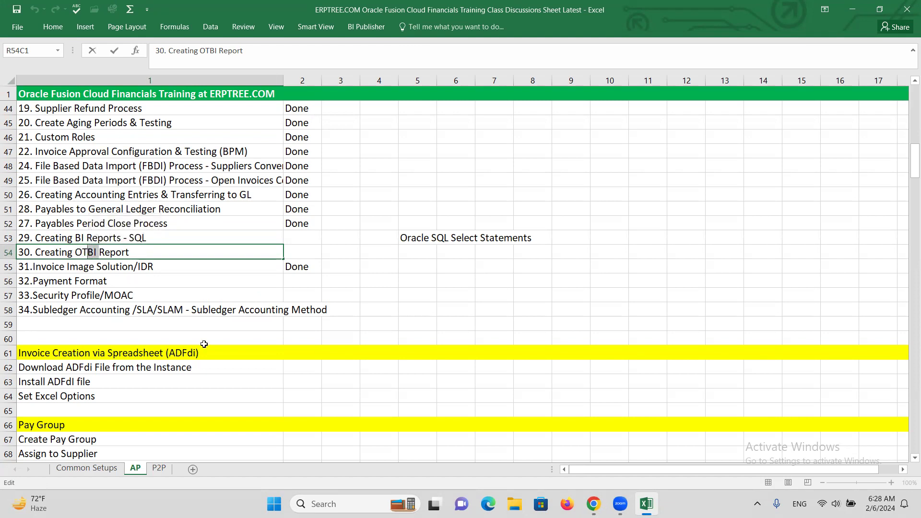
{"action": "left_click", "coordinate": [143, 255]}
{"action": "key", "text": "alt+Tab"}
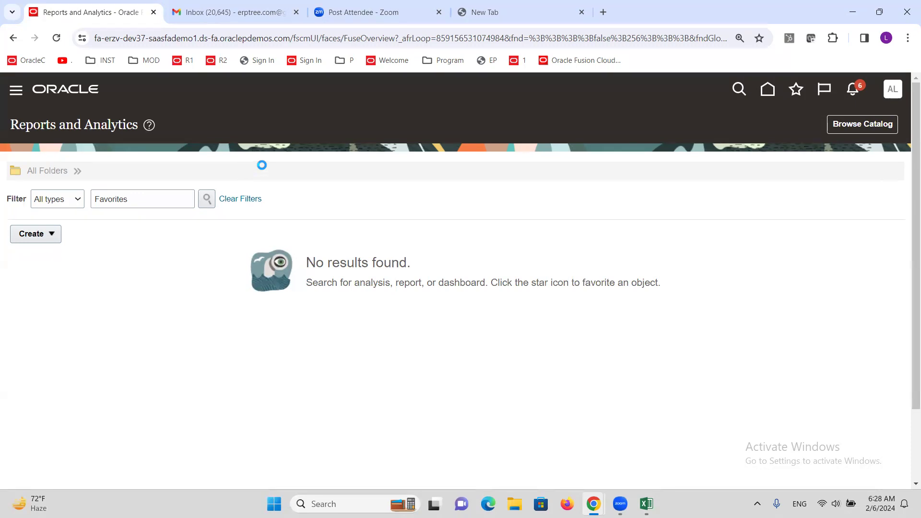
Step: Start a new Analysis and examine the Costing and Custom entries in its list of subject areas
{"action": "left_click", "coordinate": [52, 243]}
{"action": "left_click", "coordinate": [53, 275]}
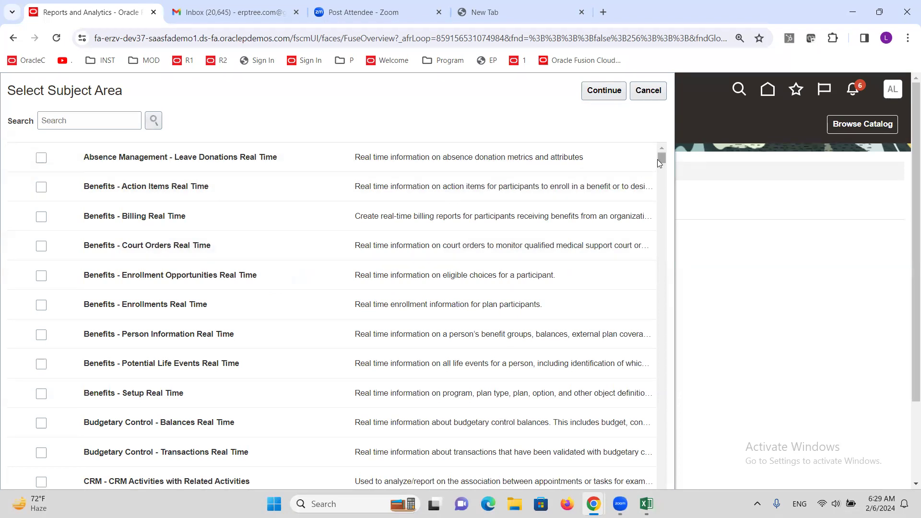
{"action": "left_click_drag", "start_coordinate": [662, 158], "coordinate": [668, 209]}
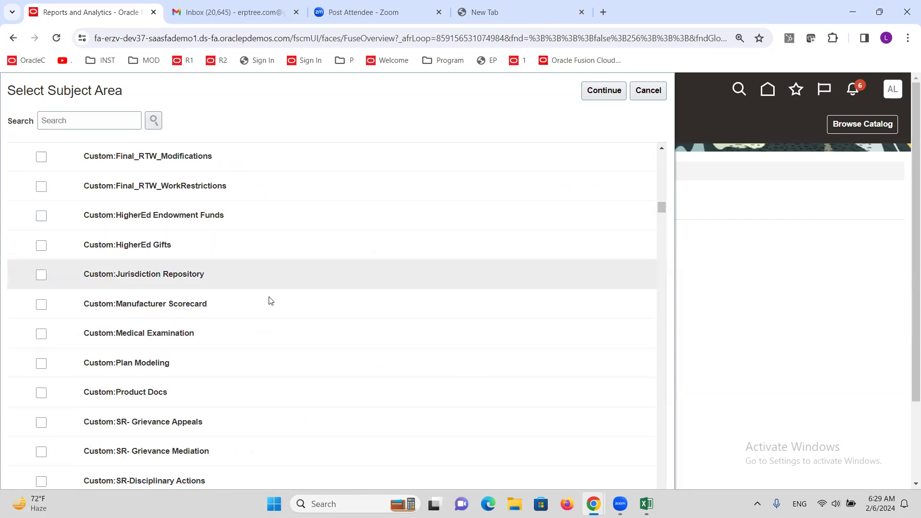
{"action": "scroll", "coordinate": [246, 302], "scroll_direction": "up", "scroll_amount": 5}
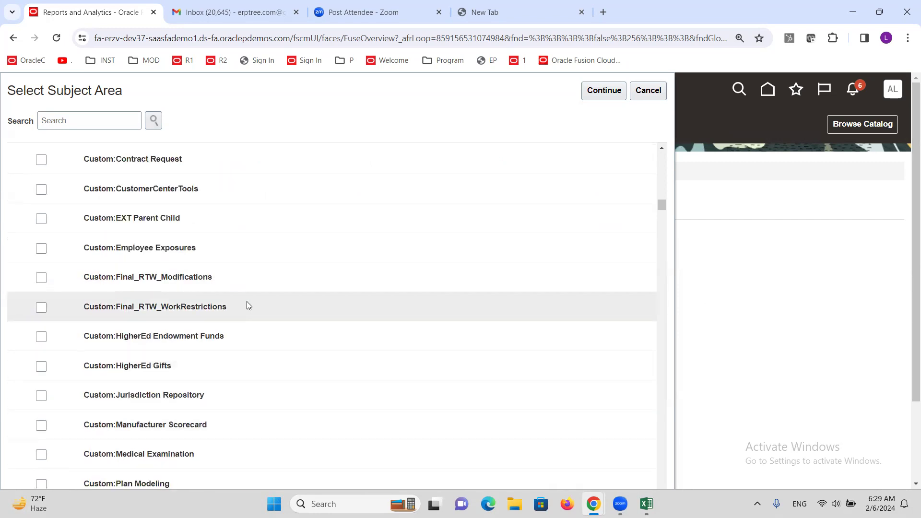
{"action": "scroll", "coordinate": [250, 298], "scroll_direction": "up", "scroll_amount": 1}
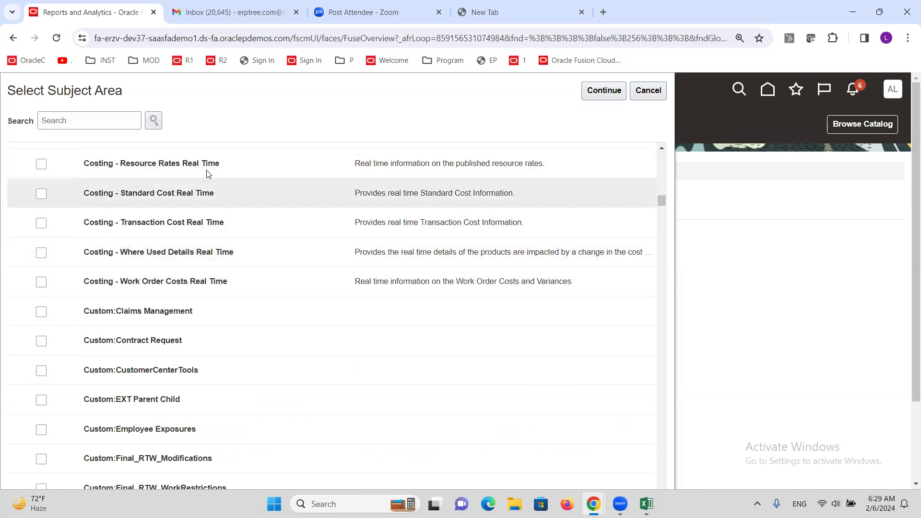
{"action": "scroll", "coordinate": [207, 263], "scroll_direction": "down", "scroll_amount": 5}
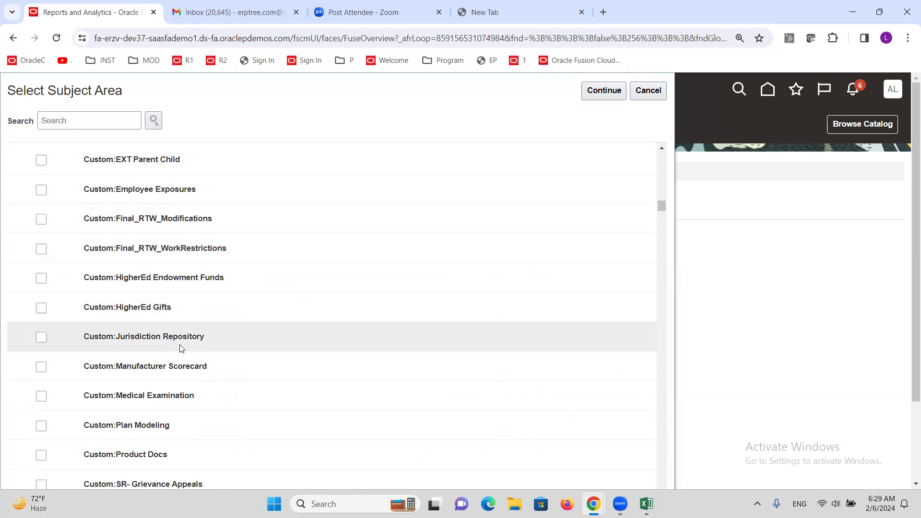
{"action": "scroll", "coordinate": [215, 268], "scroll_direction": "down", "scroll_amount": 3}
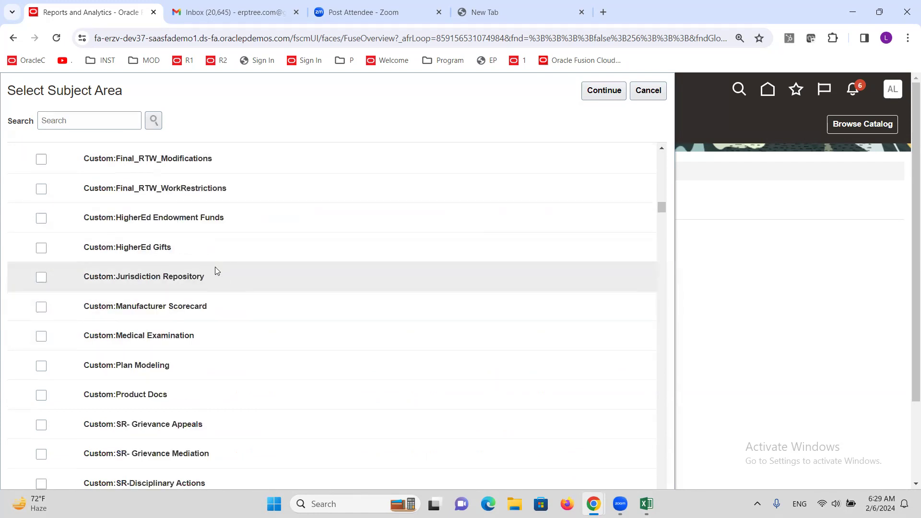
{"action": "scroll", "coordinate": [215, 267], "scroll_direction": "down", "scroll_amount": 4}
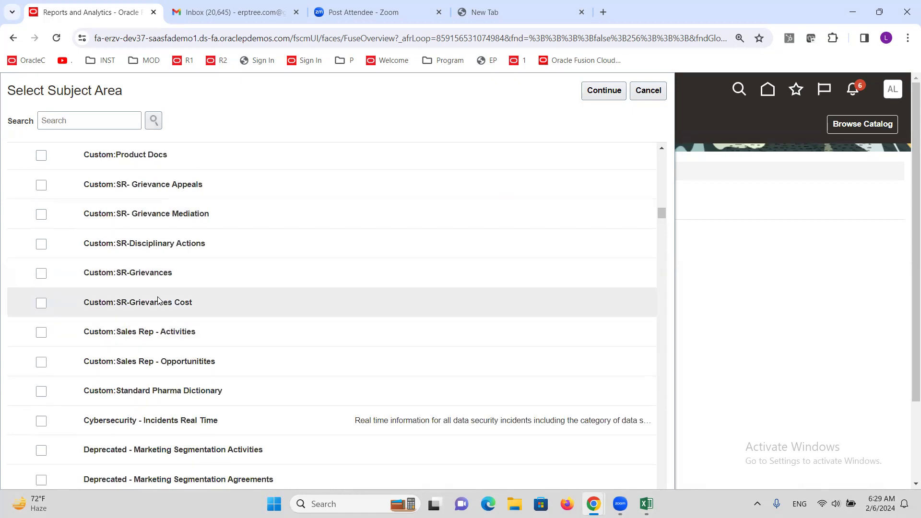
Step: Find the Payables subject areas and choose "Payables Invoices - Transactions Real Time" for the new analysis
{"action": "scroll", "coordinate": [164, 302], "scroll_direction": "down", "scroll_amount": 5}
{"action": "scroll", "coordinate": [165, 306], "scroll_direction": "down", "scroll_amount": 6}
{"action": "scroll", "coordinate": [165, 306], "scroll_direction": "down", "scroll_amount": 12}
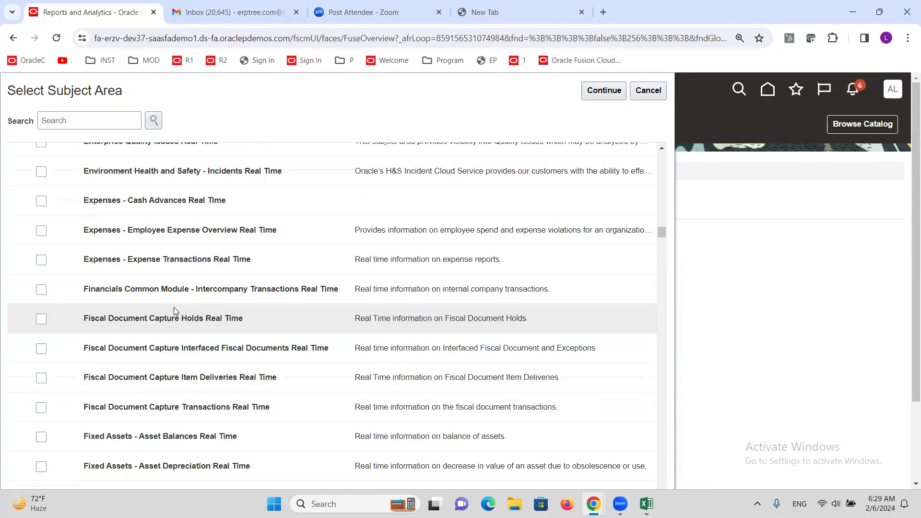
{"action": "scroll", "coordinate": [178, 308], "scroll_direction": "down", "scroll_amount": 10}
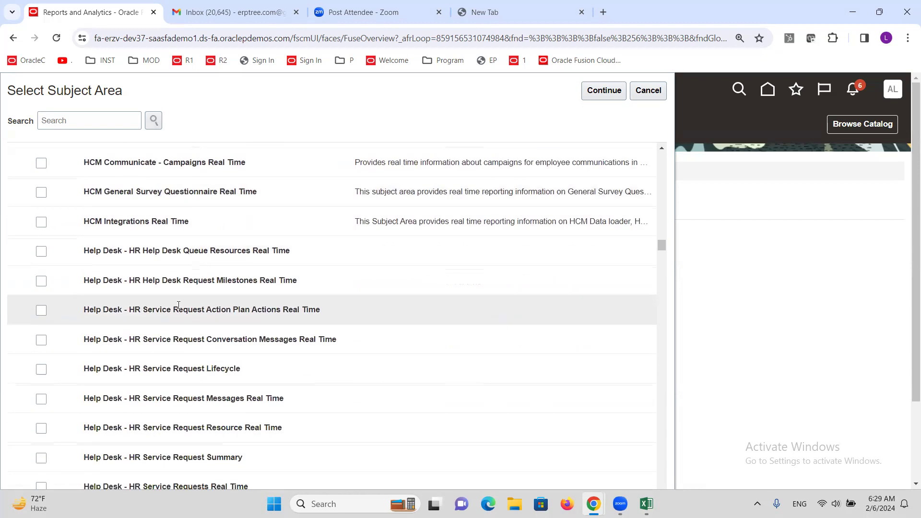
{"action": "scroll", "coordinate": [182, 303], "scroll_direction": "down", "scroll_amount": 5}
{"action": "scroll", "coordinate": [189, 299], "scroll_direction": "down", "scroll_amount": 10}
{"action": "scroll", "coordinate": [194, 299], "scroll_direction": "down", "scroll_amount": 10}
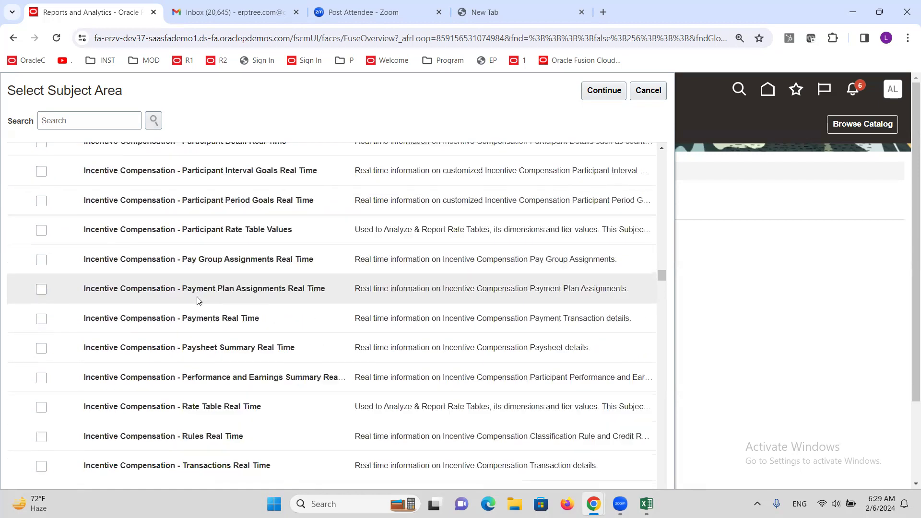
{"action": "scroll", "coordinate": [202, 307], "scroll_direction": "down", "scroll_amount": 12}
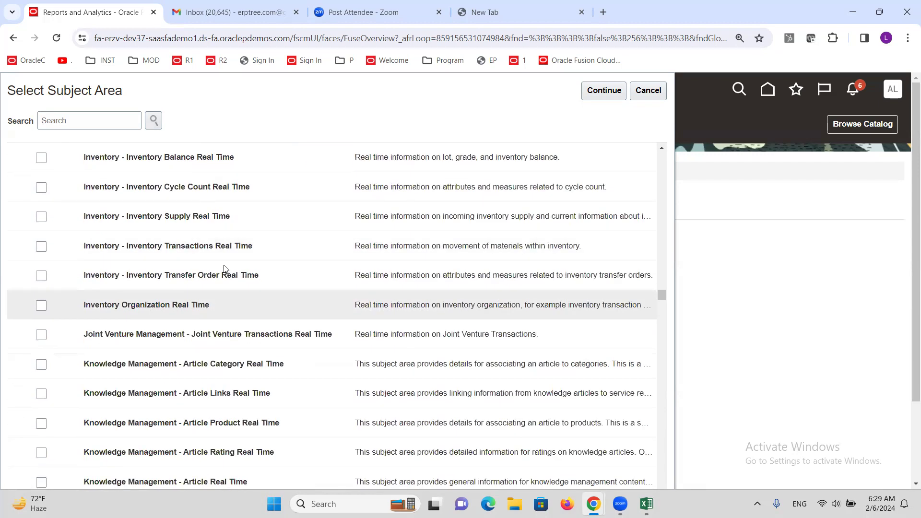
{"action": "scroll", "coordinate": [182, 281], "scroll_direction": "down", "scroll_amount": 11}
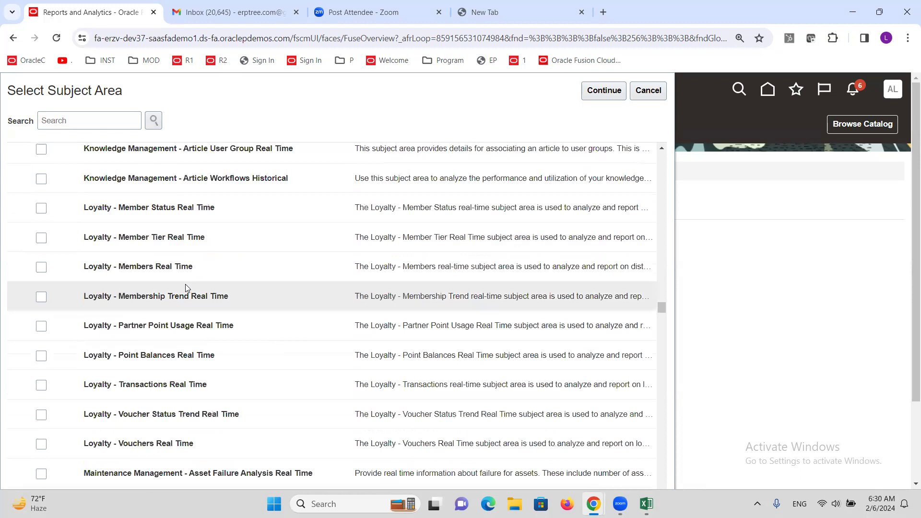
{"action": "scroll", "coordinate": [186, 288], "scroll_direction": "down", "scroll_amount": 4}
{"action": "scroll", "coordinate": [187, 287], "scroll_direction": "down", "scroll_amount": 15}
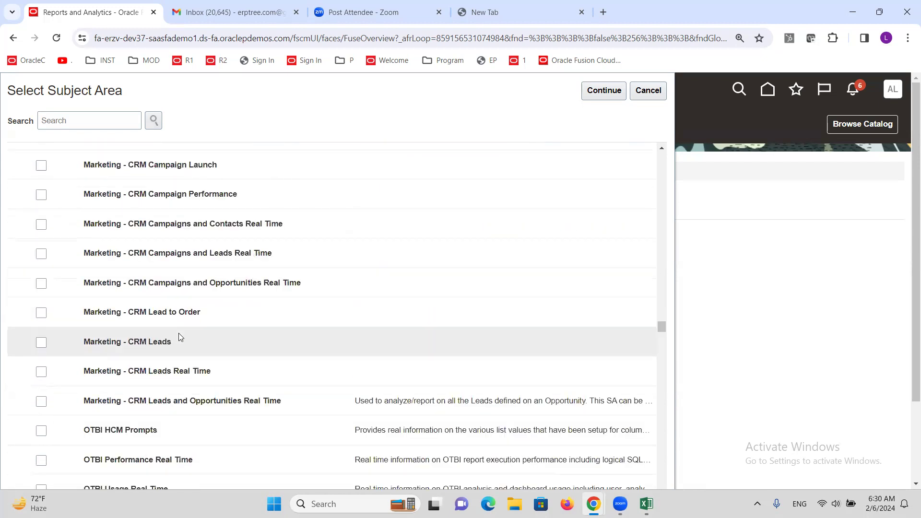
{"action": "scroll", "coordinate": [179, 334], "scroll_direction": "down", "scroll_amount": 2}
{"action": "scroll", "coordinate": [178, 324], "scroll_direction": "down", "scroll_amount": 6}
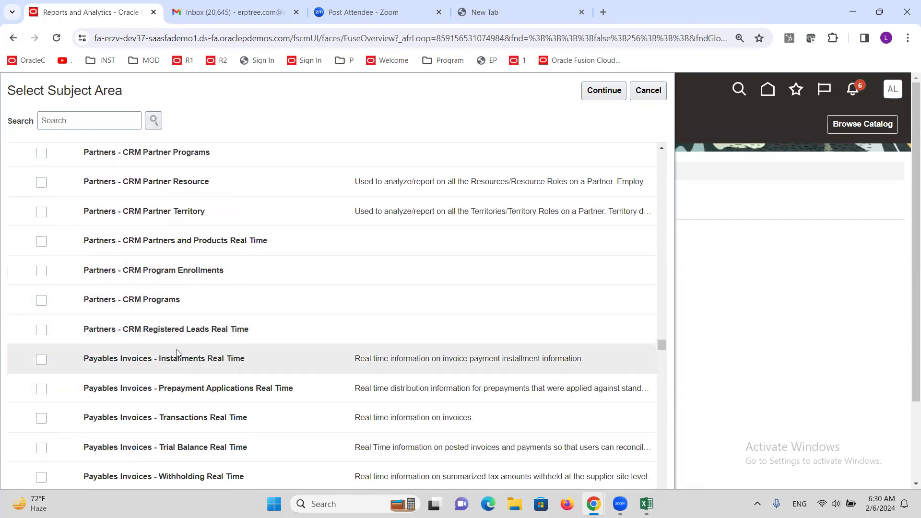
{"action": "scroll", "coordinate": [217, 378], "scroll_direction": "down", "scroll_amount": 4}
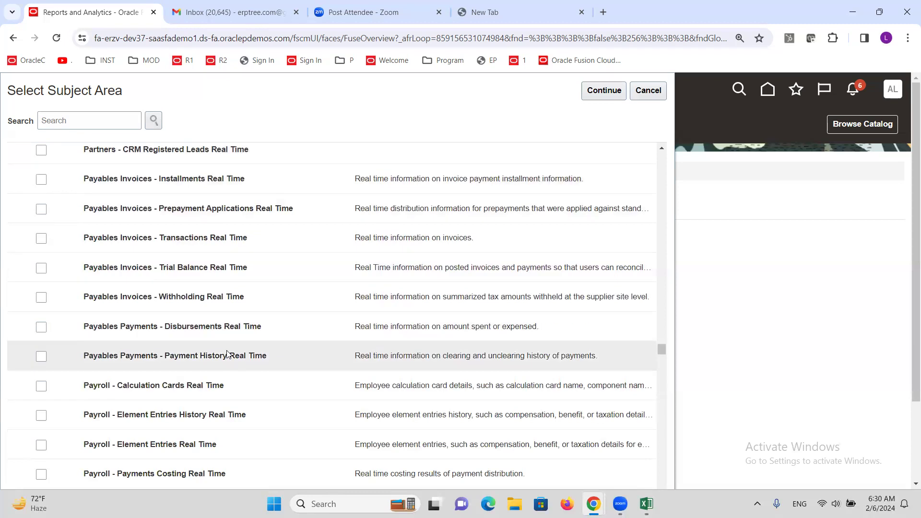
{"action": "left_click", "coordinate": [242, 236]}
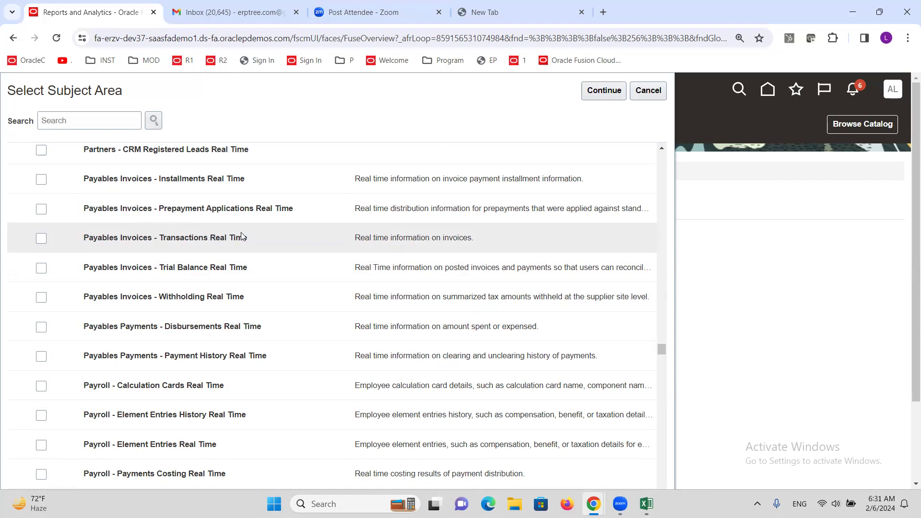
Step: Confirm "Payables Invoices - Transactions Real Time" as the subject area, continue to column selection and expand its list of folders
{"action": "left_click", "coordinate": [40, 239]}
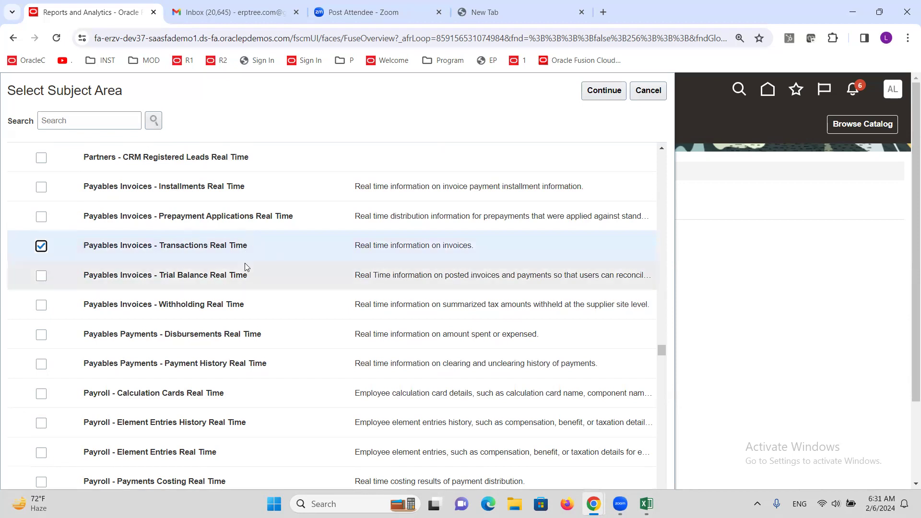
{"action": "left_click", "coordinate": [595, 92]}
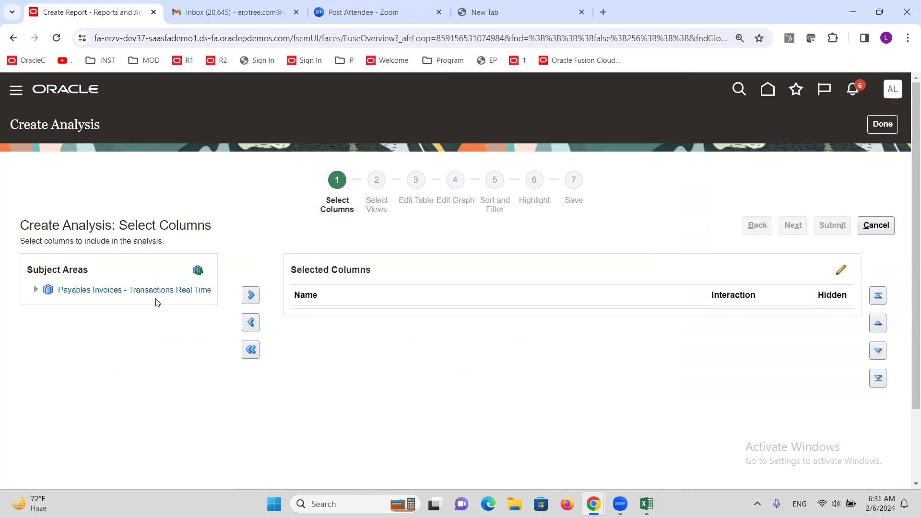
{"action": "left_click", "coordinate": [34, 290]}
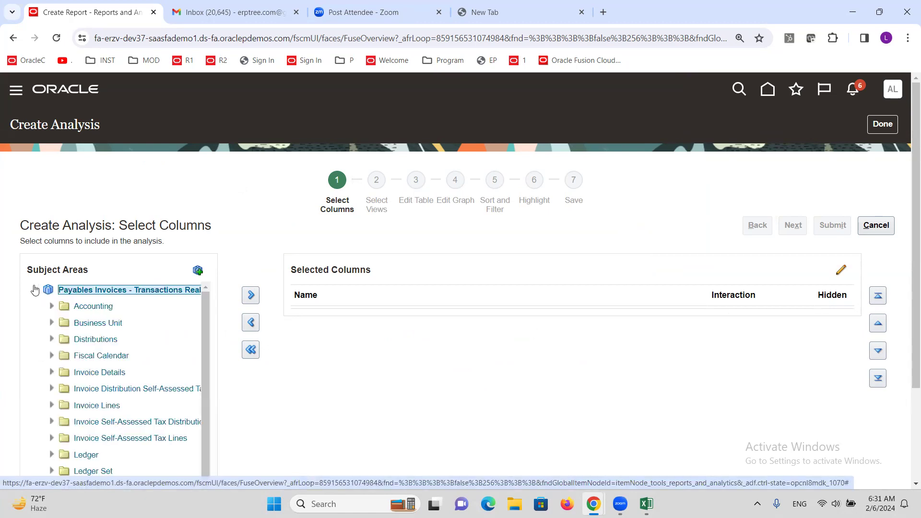
{"action": "scroll", "coordinate": [251, 237], "scroll_direction": "down", "scroll_amount": 3}
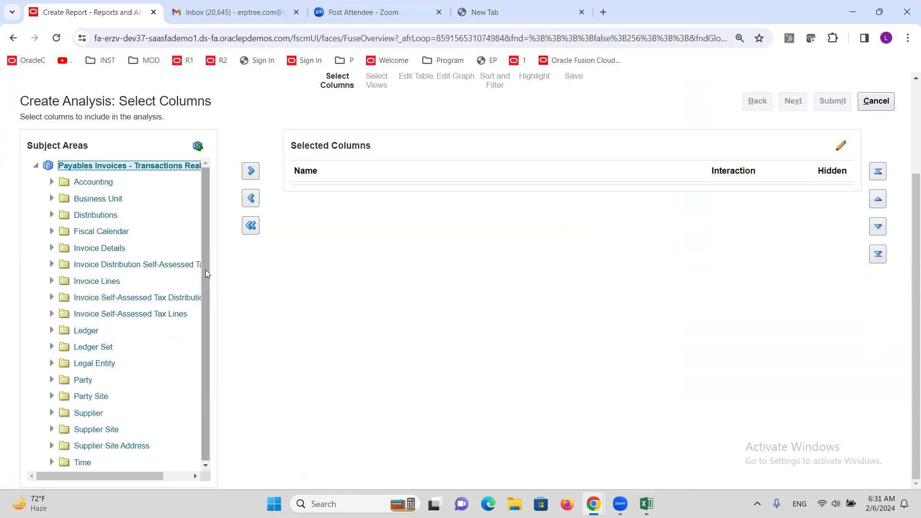
{"action": "left_click", "coordinate": [123, 170]}
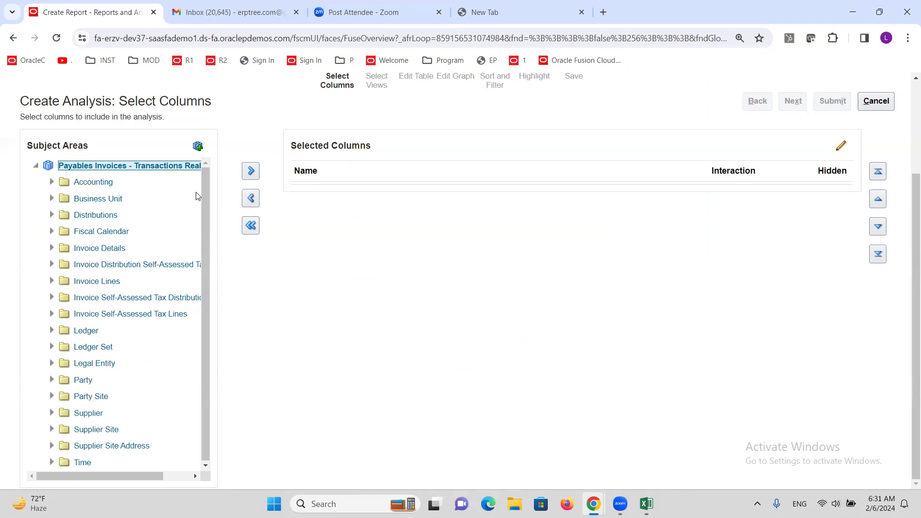
Step: Add Business Unit Name from the Business Unit folder to the selected columns, and collapse that folder
{"action": "left_click", "coordinate": [52, 200]}
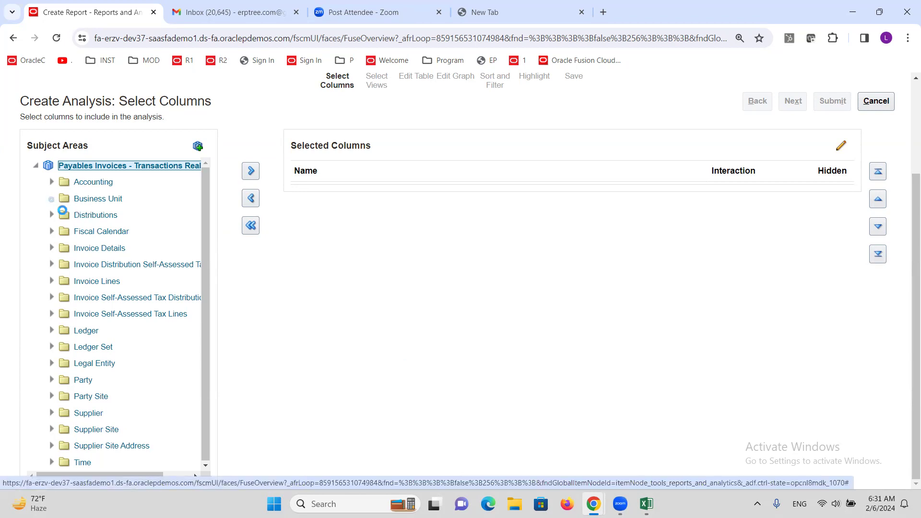
{"action": "left_click_drag", "start_coordinate": [203, 210], "coordinate": [200, 225]}
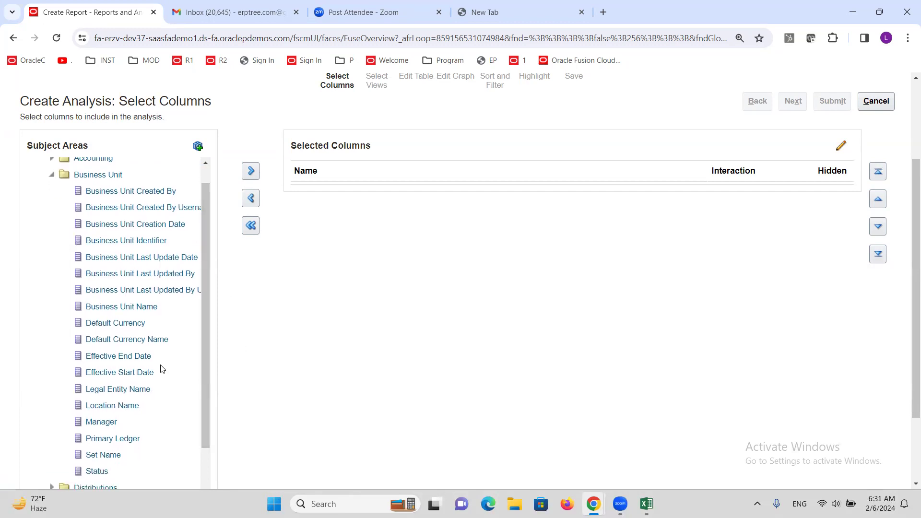
{"action": "left_click", "coordinate": [114, 307]}
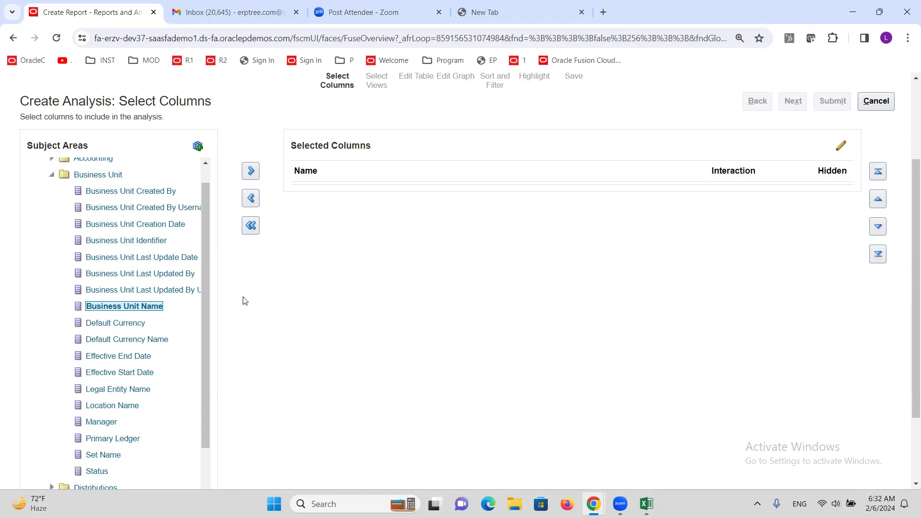
{"action": "left_click", "coordinate": [250, 172]}
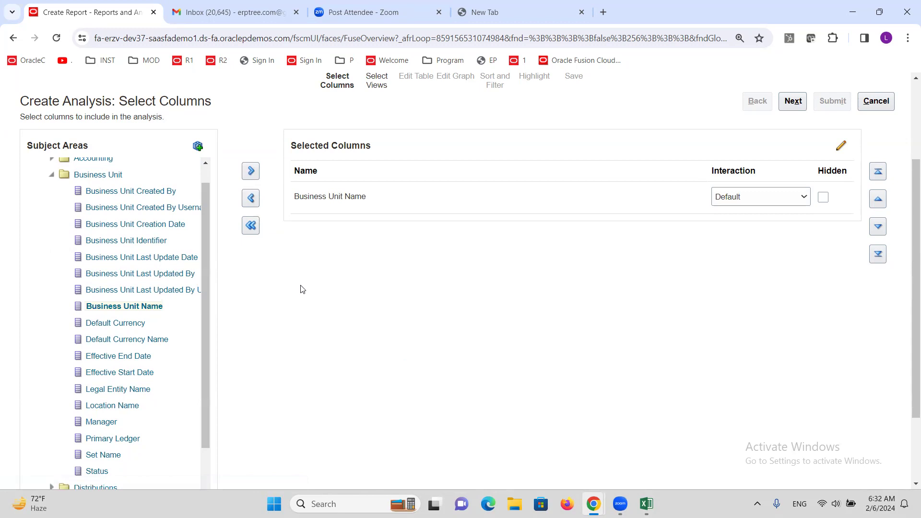
{"action": "left_click", "coordinate": [204, 249]}
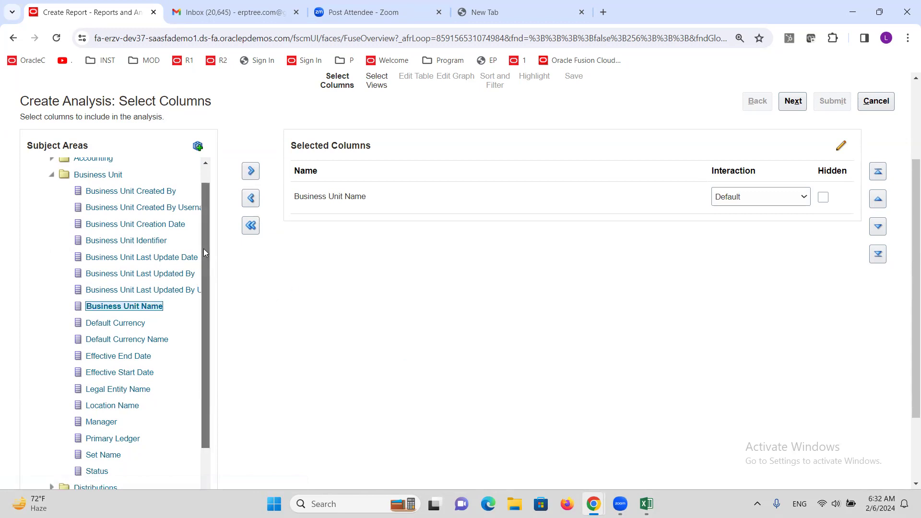
{"action": "left_click", "coordinate": [51, 174]}
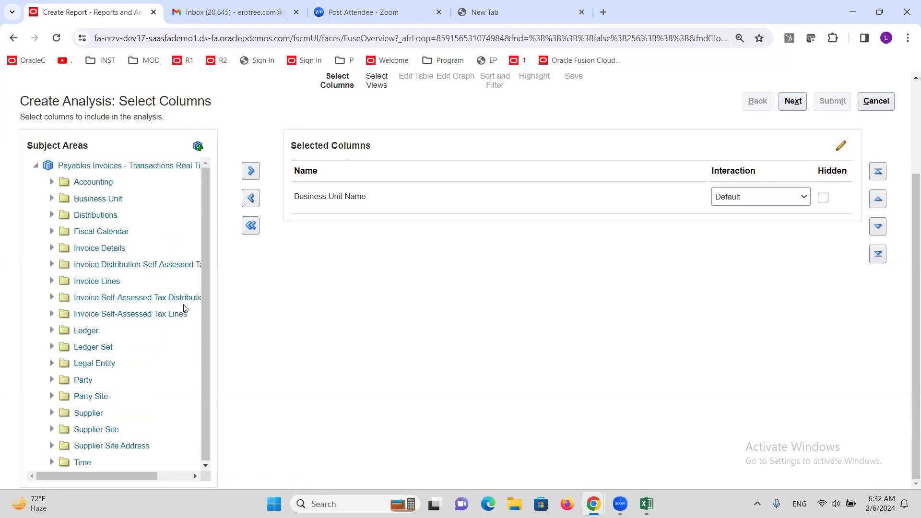
Step: Add Invoice Number from the General Information folder under Invoice Details to the selected columns
{"action": "left_click", "coordinate": [52, 248]}
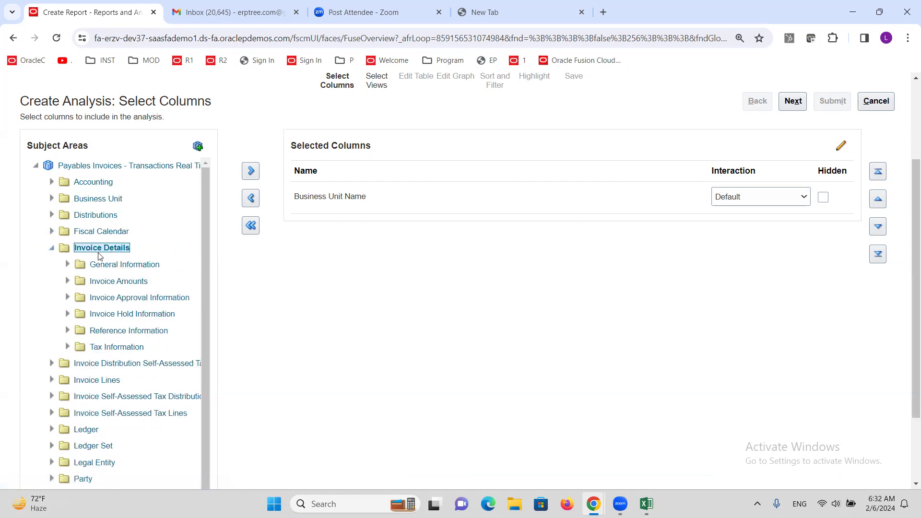
{"action": "left_click", "coordinate": [67, 265]}
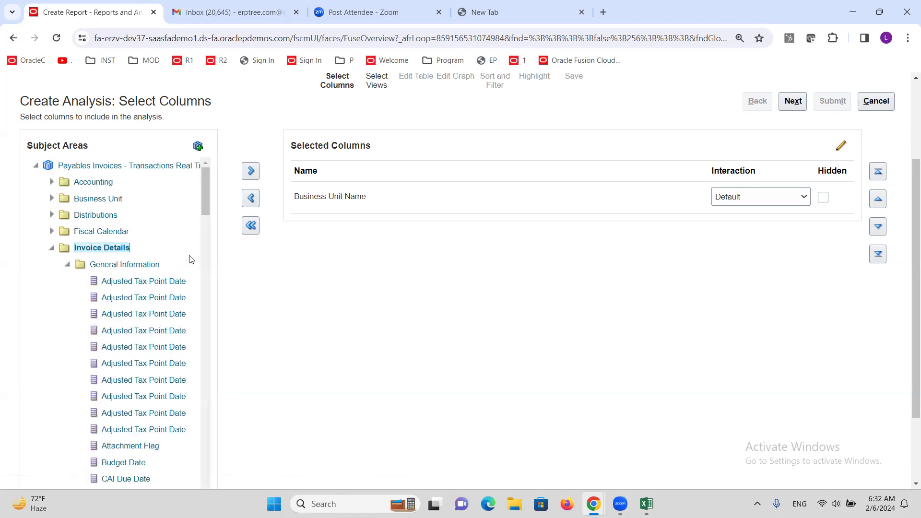
{"action": "left_click_drag", "start_coordinate": [204, 200], "coordinate": [210, 263]}
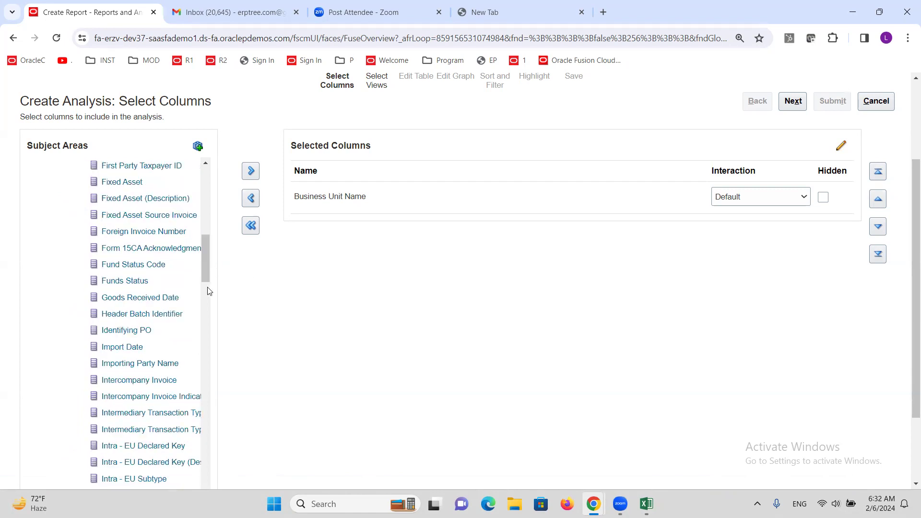
{"action": "left_click_drag", "start_coordinate": [203, 274], "coordinate": [206, 280]}
{"action": "left_click_drag", "start_coordinate": [209, 282], "coordinate": [219, 327]}
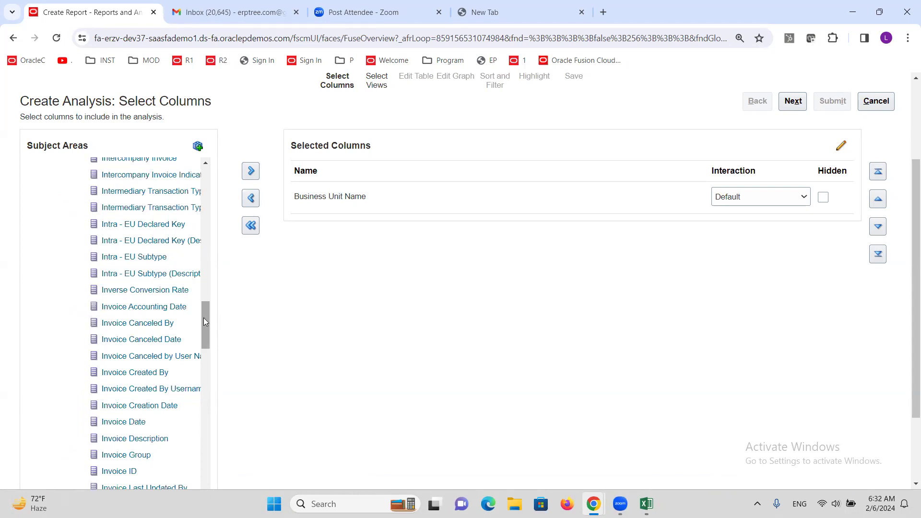
{"action": "scroll", "coordinate": [203, 318], "scroll_direction": "down", "scroll_amount": 3}
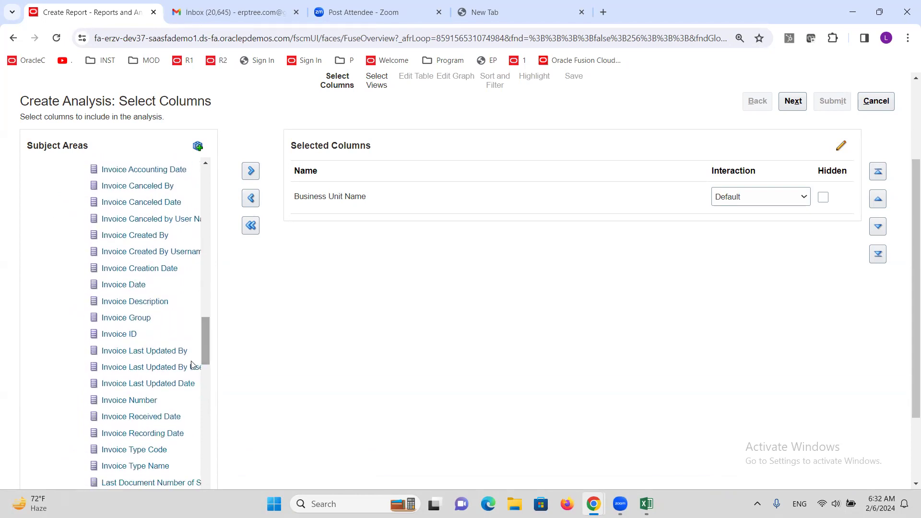
{"action": "left_click", "coordinate": [130, 402]}
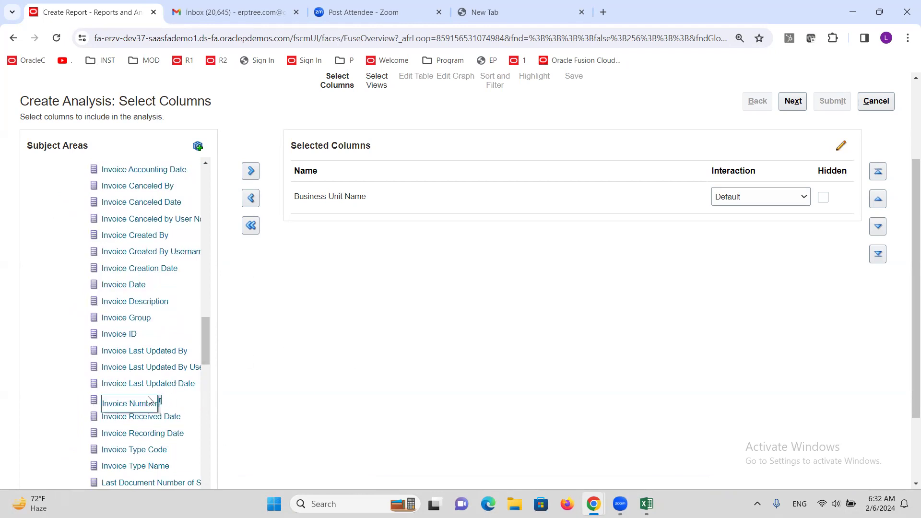
{"action": "left_click", "coordinate": [251, 172]}
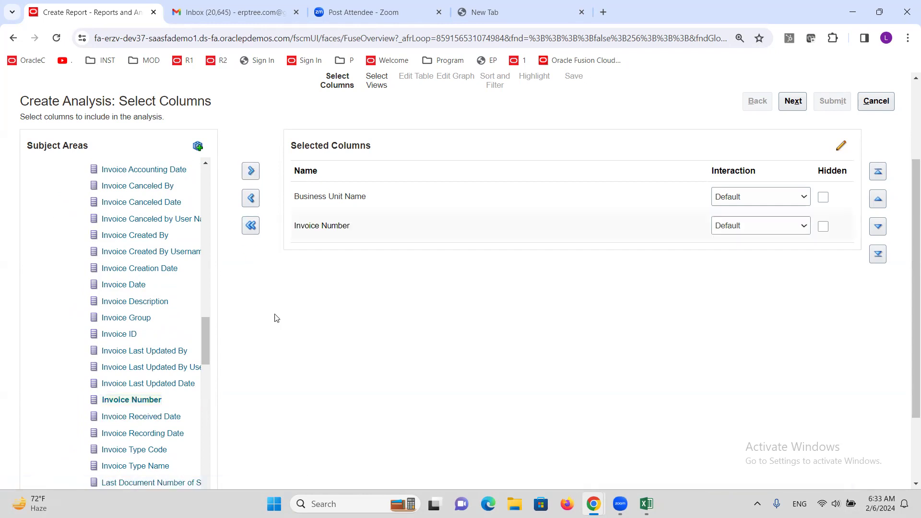
Step: Add Invoice Date to the selected columns and collapse the General Information folder
{"action": "left_click", "coordinate": [135, 285]}
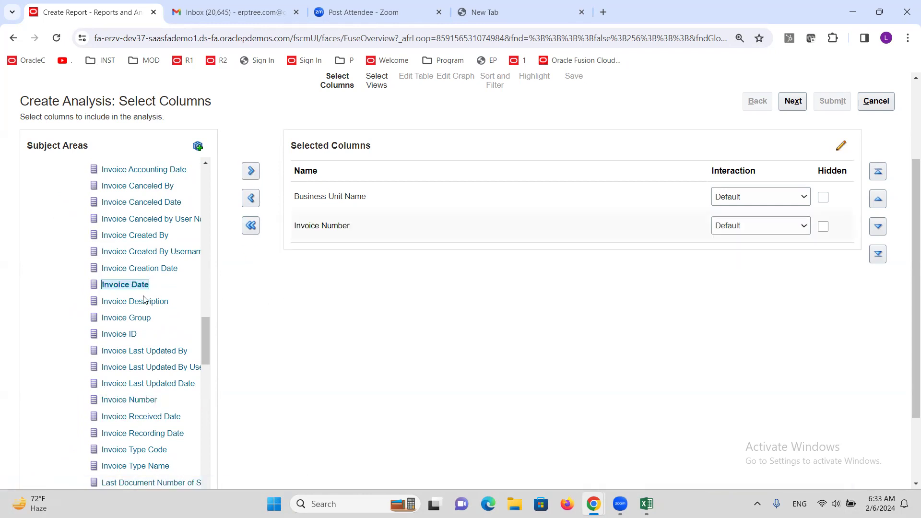
{"action": "left_click", "coordinate": [251, 171]}
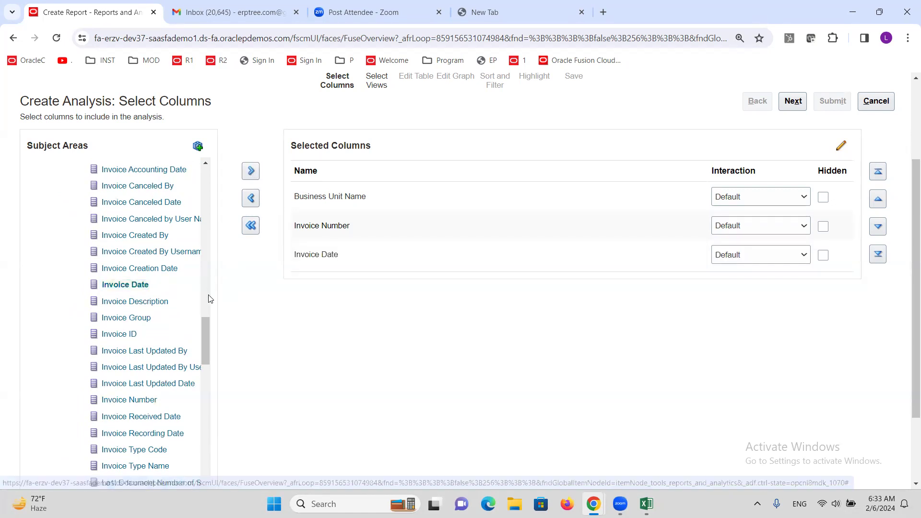
{"action": "scroll", "coordinate": [206, 331], "scroll_direction": "up", "scroll_amount": 2}
{"action": "left_click_drag", "start_coordinate": [202, 307], "coordinate": [207, 186]}
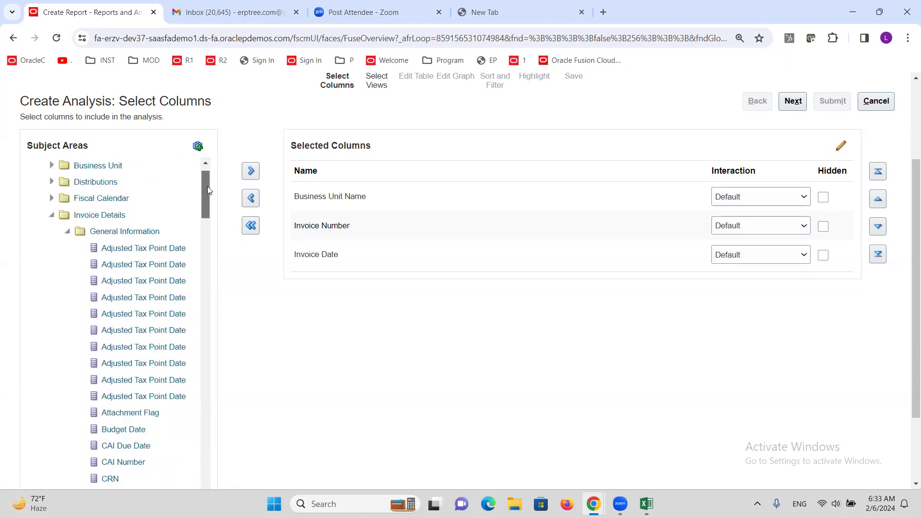
{"action": "left_click", "coordinate": [68, 234]}
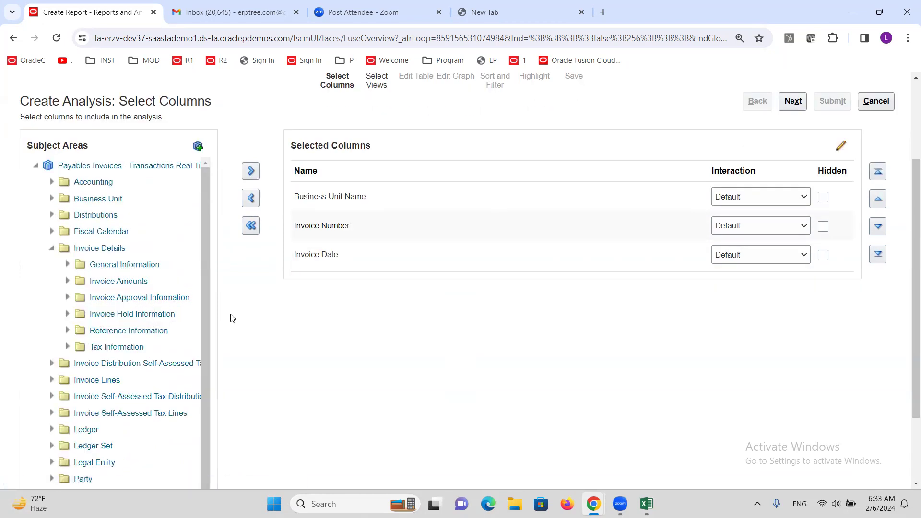
Step: Add Invoice Amount from the Invoice Amounts folder to the selected columns, and collapse the Invoice Details folders
{"action": "left_click", "coordinate": [67, 281]}
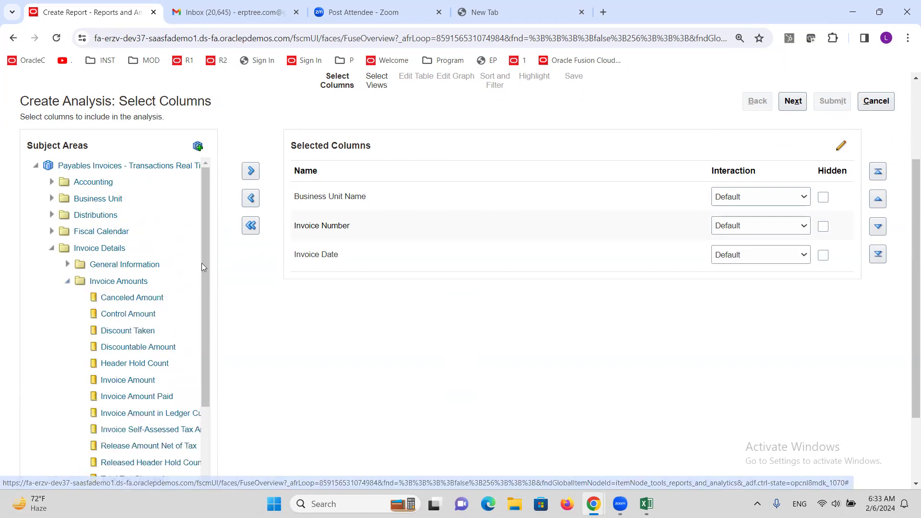
{"action": "left_click_drag", "start_coordinate": [205, 227], "coordinate": [206, 262]}
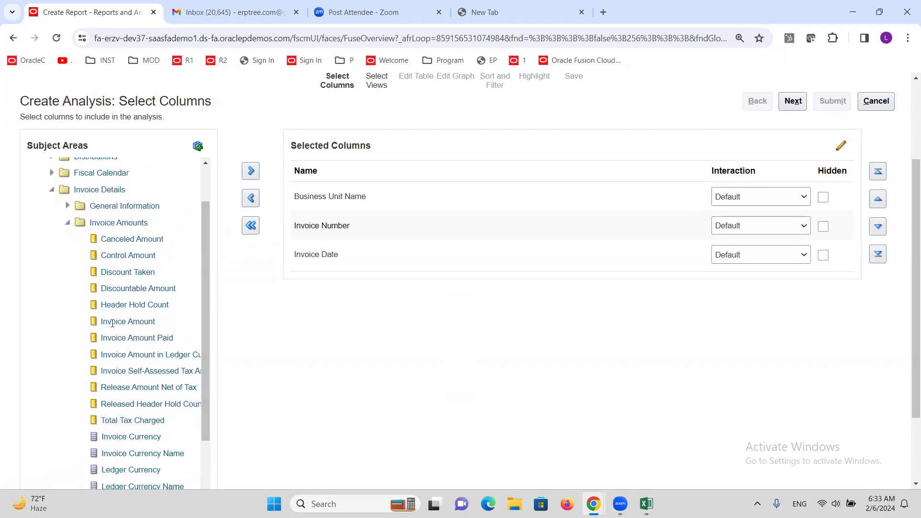
{"action": "left_click", "coordinate": [129, 322]}
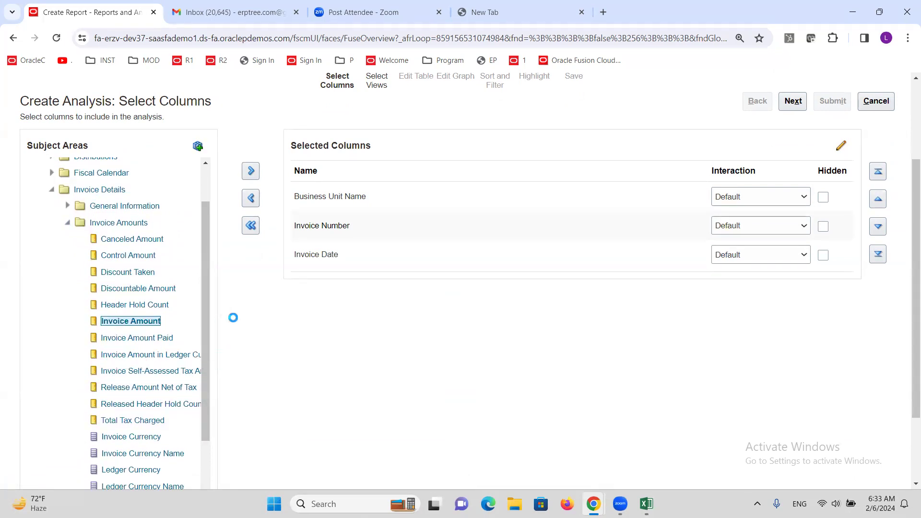
{"action": "left_click", "coordinate": [251, 170]}
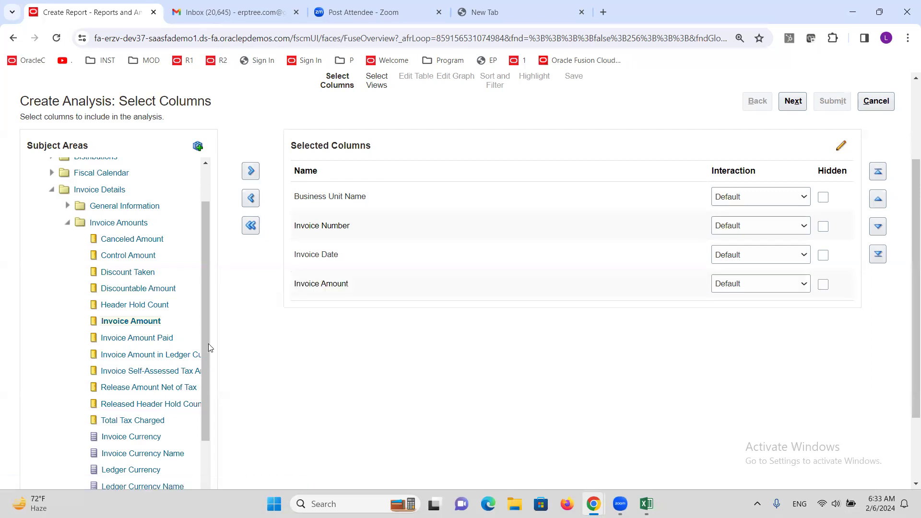
{"action": "left_click", "coordinate": [67, 223]}
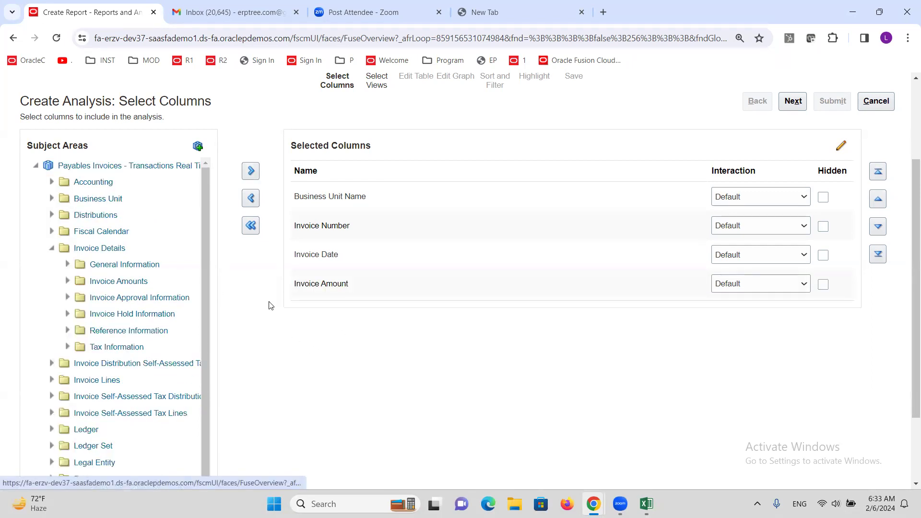
{"action": "left_click", "coordinate": [53, 249]}
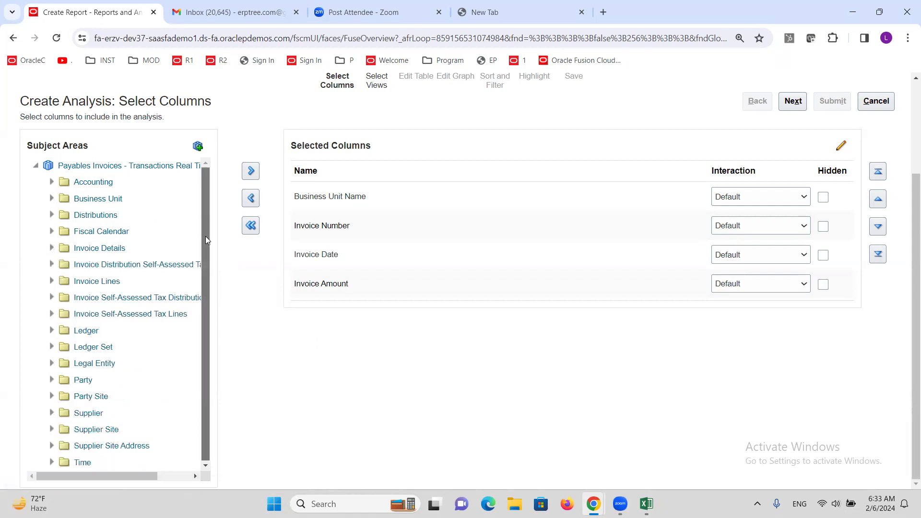
Step: Add the Supplier column from the Supplier folder to the selected columns, and collapse that folder
{"action": "left_click", "coordinate": [51, 413]}
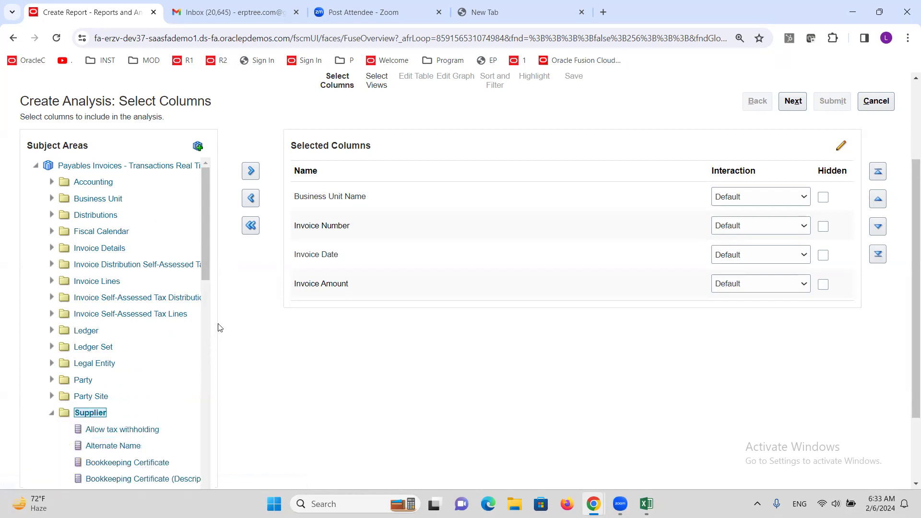
{"action": "left_click_drag", "start_coordinate": [204, 227], "coordinate": [214, 439]}
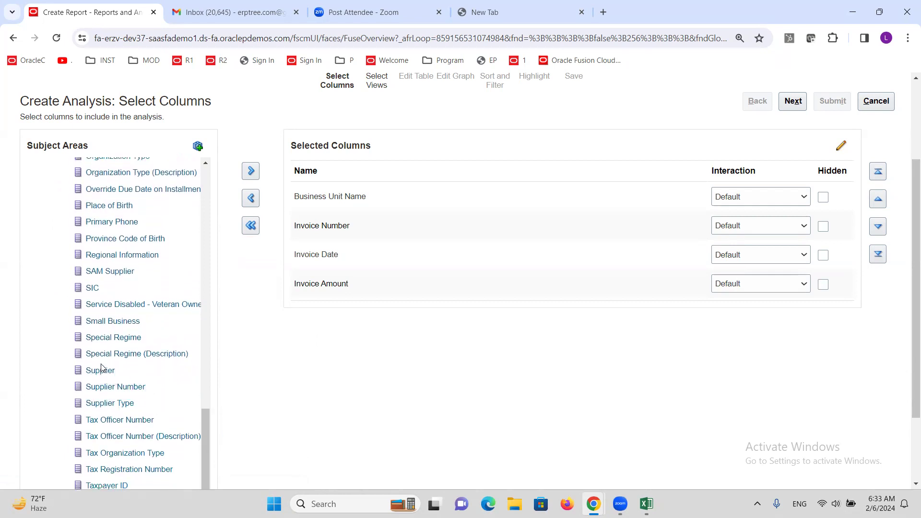
{"action": "left_click", "coordinate": [123, 375]}
{"action": "left_click", "coordinate": [248, 172]}
{"action": "left_click_drag", "start_coordinate": [209, 433], "coordinate": [194, 217]}
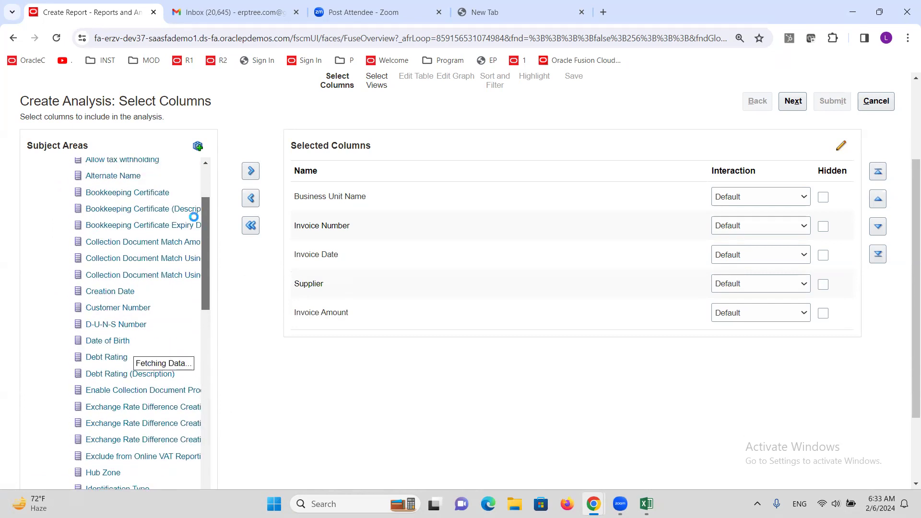
{"action": "left_click", "coordinate": [51, 303]}
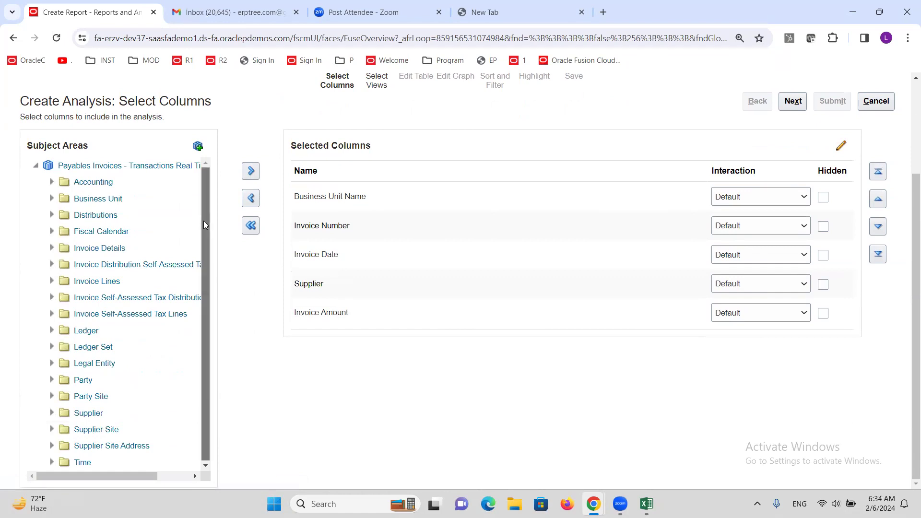
Step: Add the Supplier Site Name column from the Supplier Site folder to the selected columns
{"action": "left_click", "coordinate": [52, 430]}
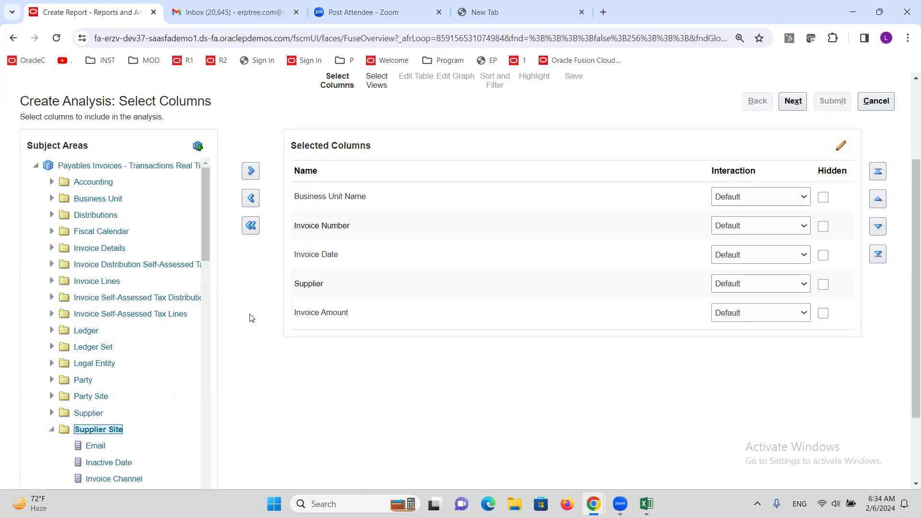
{"action": "left_click_drag", "start_coordinate": [203, 196], "coordinate": [212, 424]}
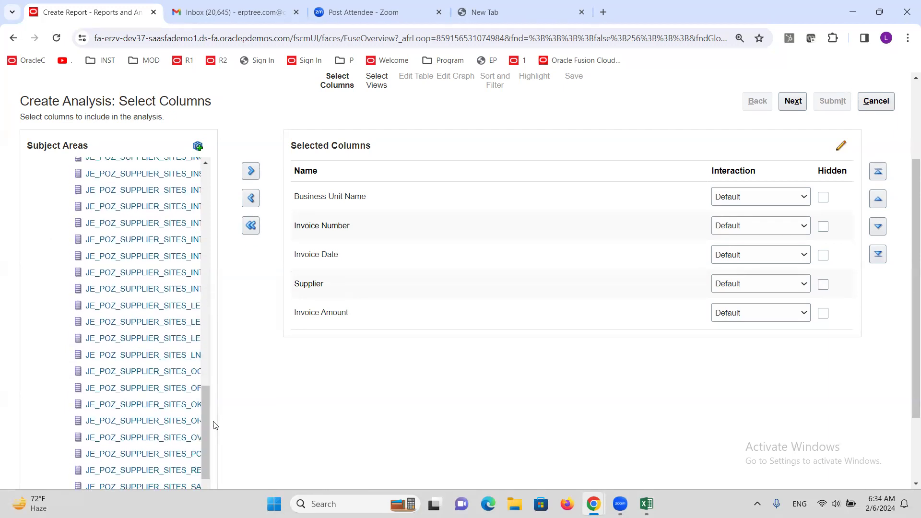
{"action": "scroll", "coordinate": [130, 305], "scroll_direction": "down", "scroll_amount": 5}
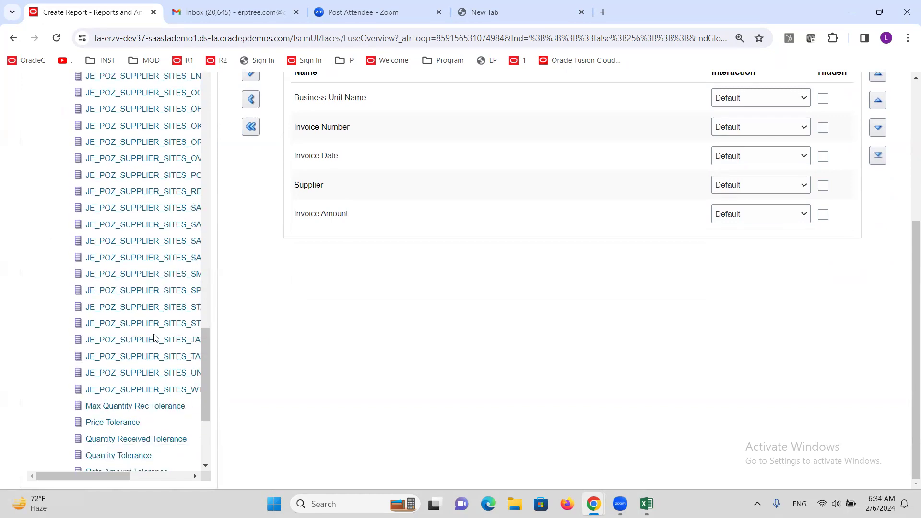
{"action": "scroll", "coordinate": [154, 338], "scroll_direction": "down", "scroll_amount": 1}
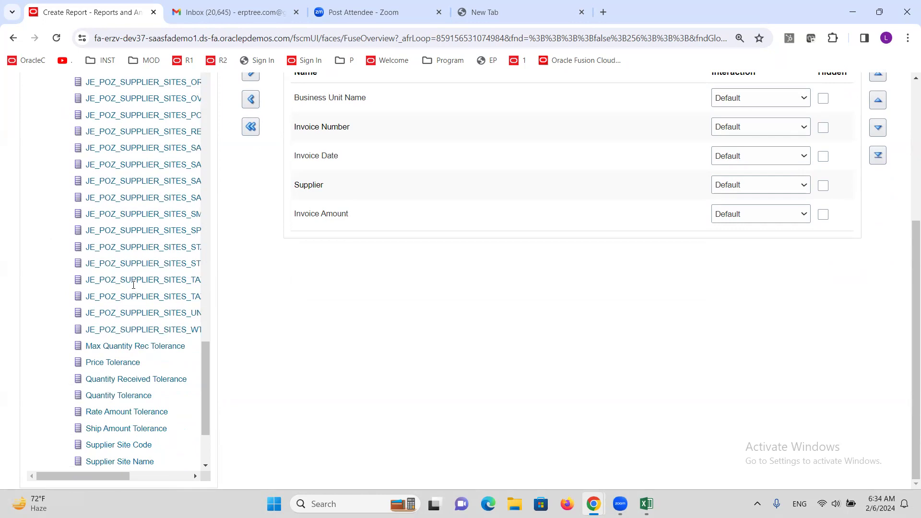
{"action": "scroll", "coordinate": [134, 285], "scroll_direction": "down", "scroll_amount": 1}
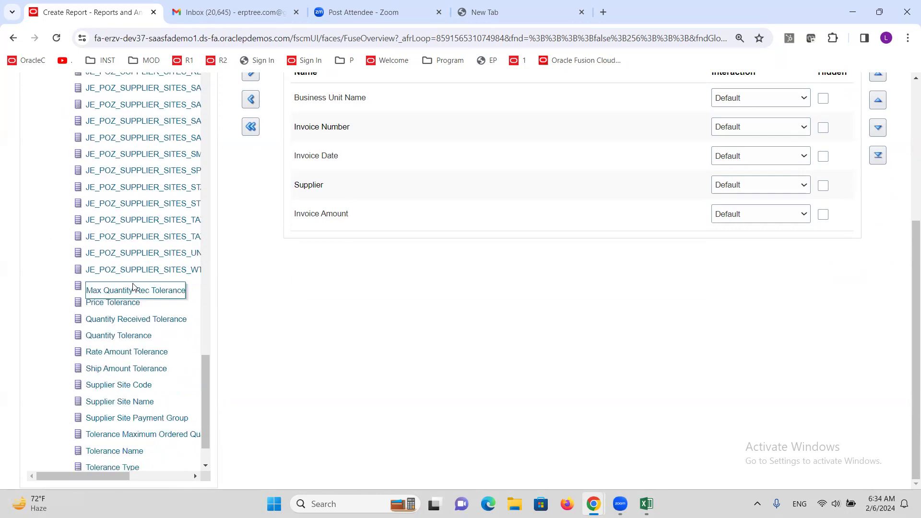
{"action": "scroll", "coordinate": [144, 336], "scroll_direction": "down", "scroll_amount": 1}
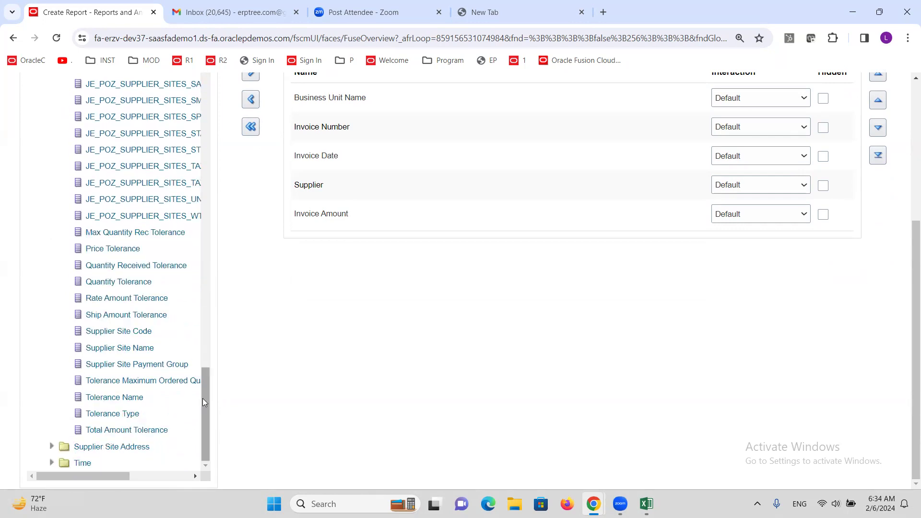
{"action": "left_click_drag", "start_coordinate": [103, 349], "coordinate": [104, 354]}
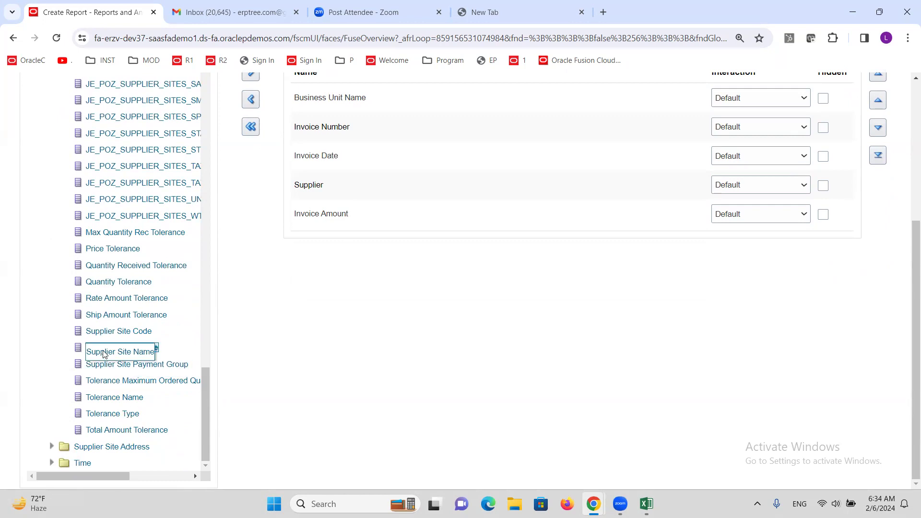
{"action": "left_click", "coordinate": [251, 75]}
Step: Collapse the whole Payables Invoices - Transactions Real Time subject area tree
{"action": "scroll", "coordinate": [317, 405], "scroll_direction": "up", "scroll_amount": 3}
{"action": "scroll", "coordinate": [316, 405], "scroll_direction": "up", "scroll_amount": 1}
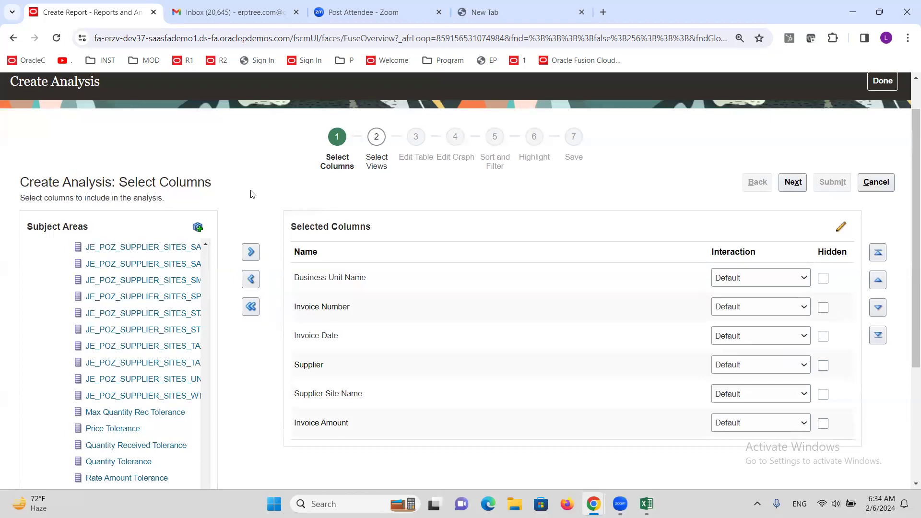
{"action": "scroll", "coordinate": [120, 269], "scroll_direction": "up", "scroll_amount": 4}
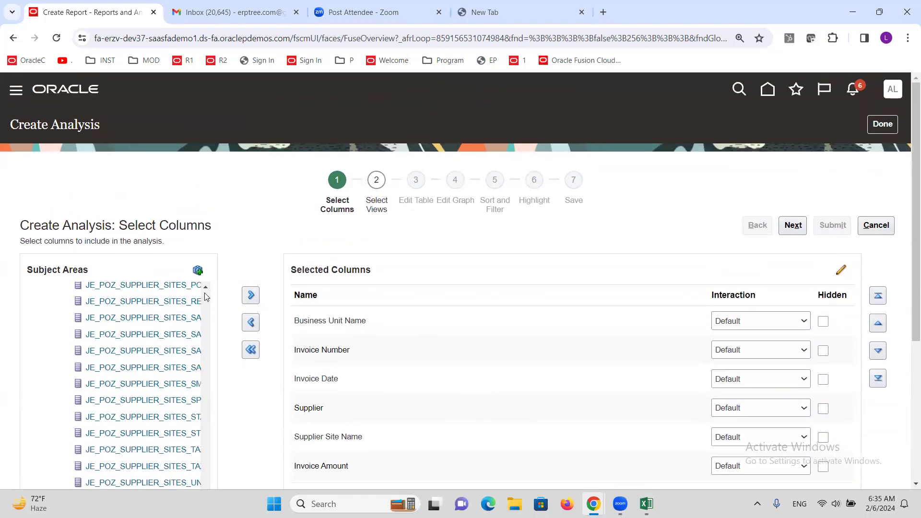
{"action": "left_click", "coordinate": [205, 293]}
{"action": "left_click_drag", "start_coordinate": [206, 440], "coordinate": [205, 295]}
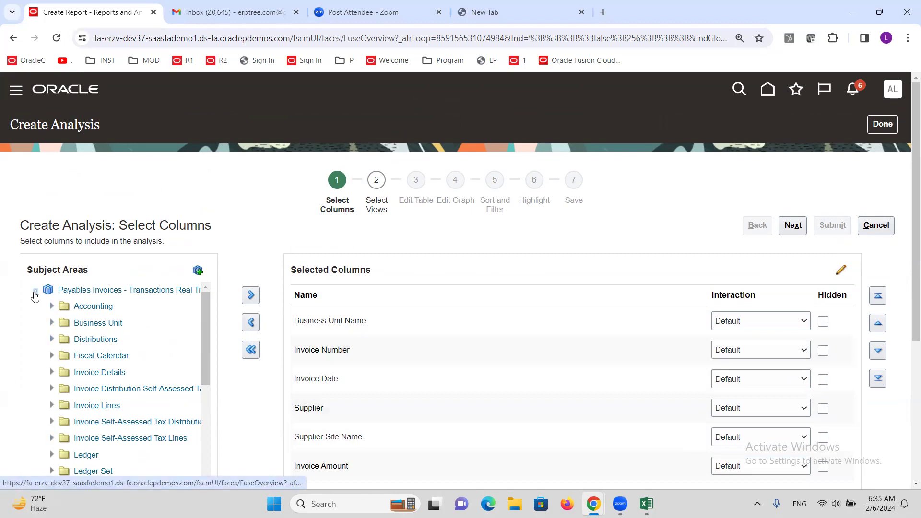
{"action": "left_click", "coordinate": [35, 290]}
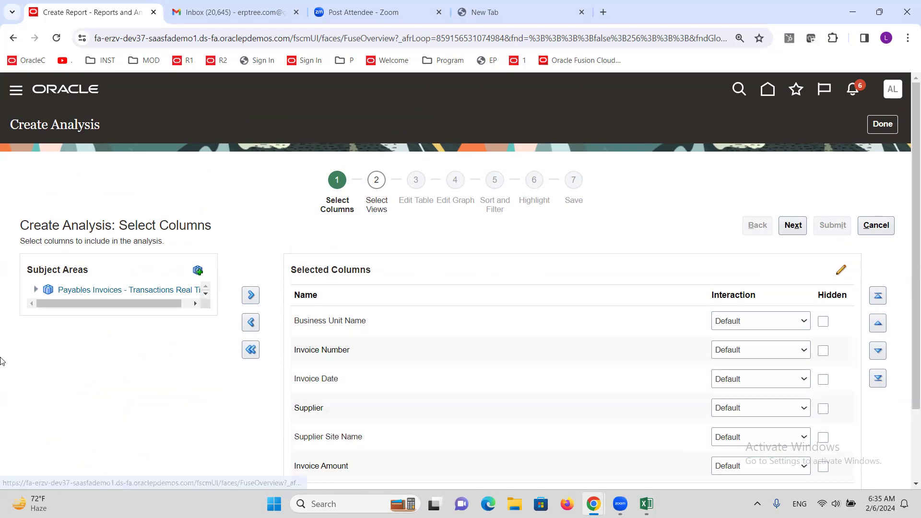
Step: Examine the additional subject areas that can be added, try selecting Payables Invoices - Installments Real Time, and close the list without applying it
{"action": "left_click", "coordinate": [198, 271]}
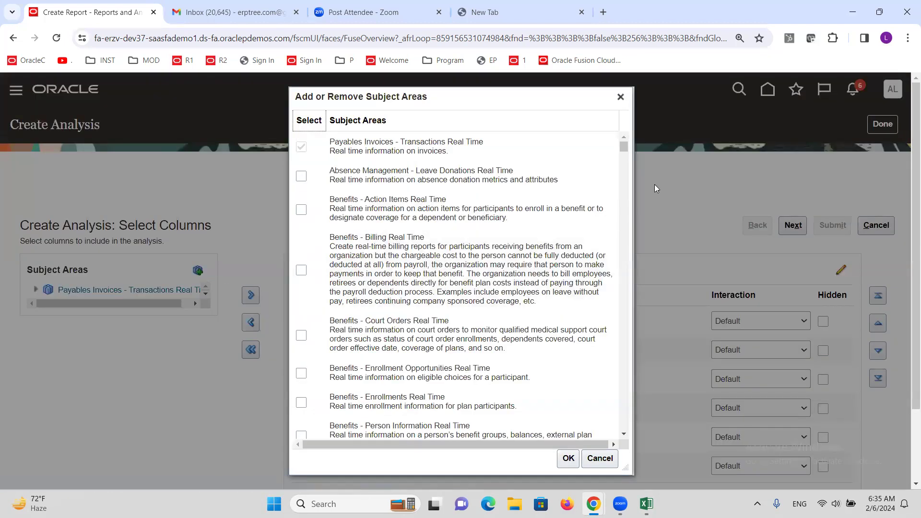
{"action": "left_click_drag", "start_coordinate": [626, 151], "coordinate": [644, 343]}
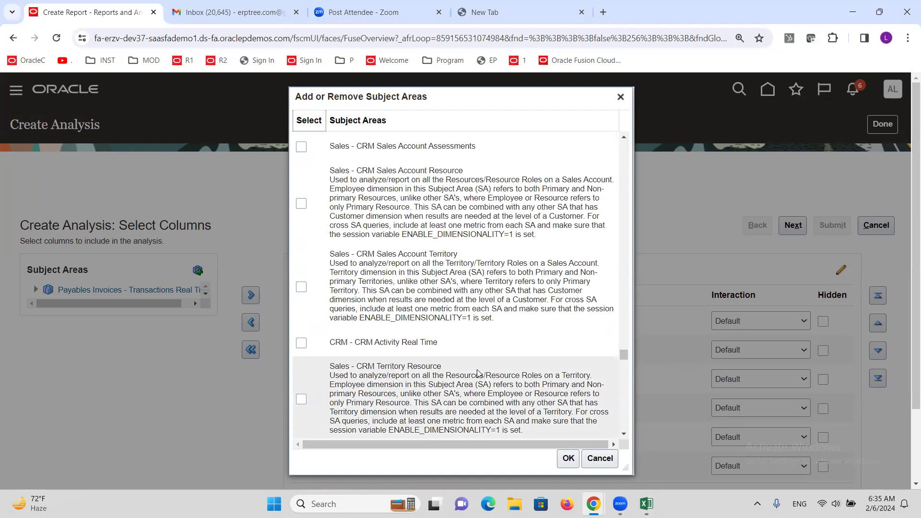
{"action": "scroll", "coordinate": [472, 359], "scroll_direction": "up", "scroll_amount": 6}
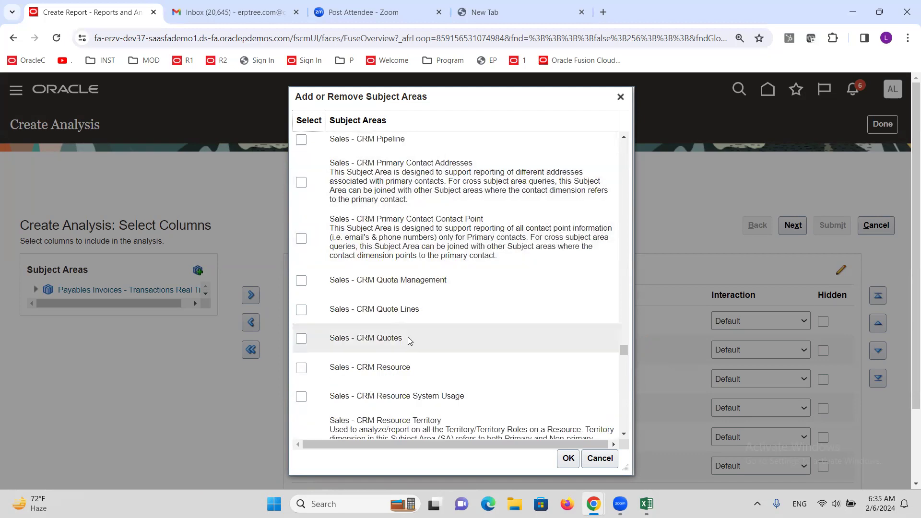
{"action": "scroll", "coordinate": [412, 326], "scroll_direction": "up", "scroll_amount": 10}
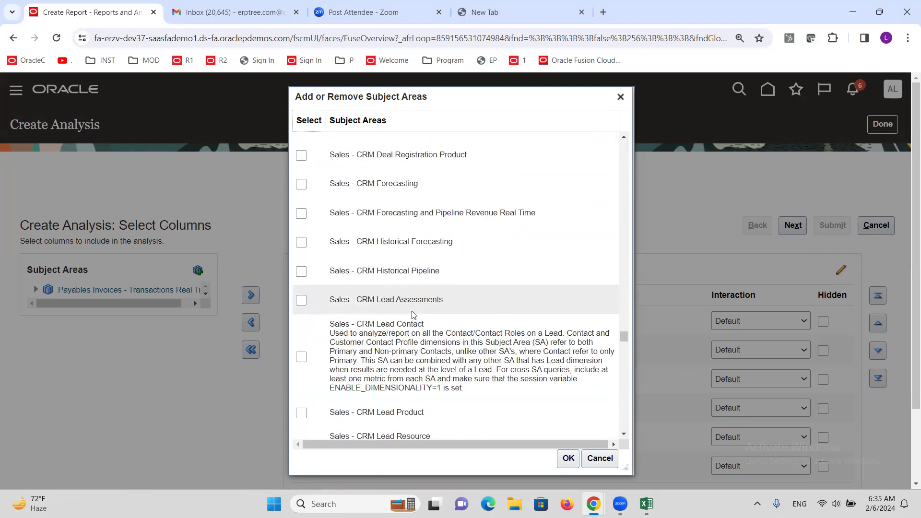
{"action": "scroll", "coordinate": [413, 315], "scroll_direction": "up", "scroll_amount": 5}
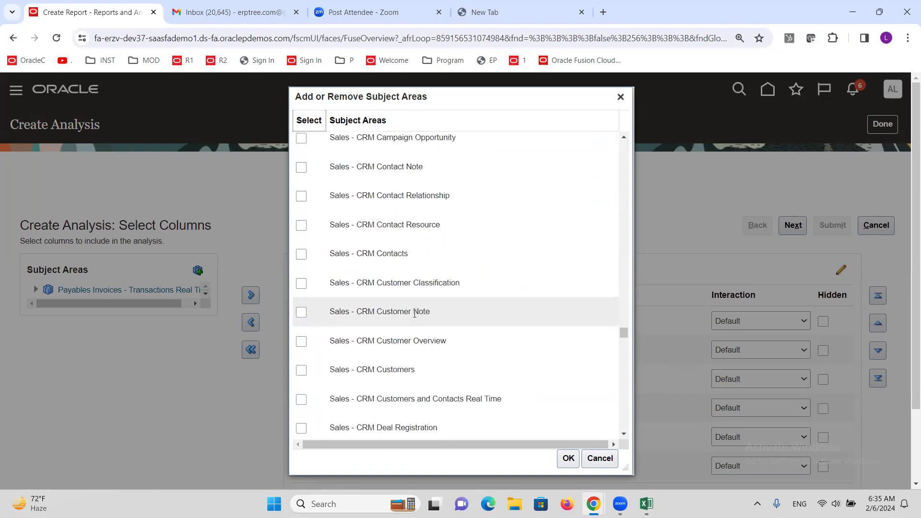
{"action": "scroll", "coordinate": [415, 313], "scroll_direction": "up", "scroll_amount": 8}
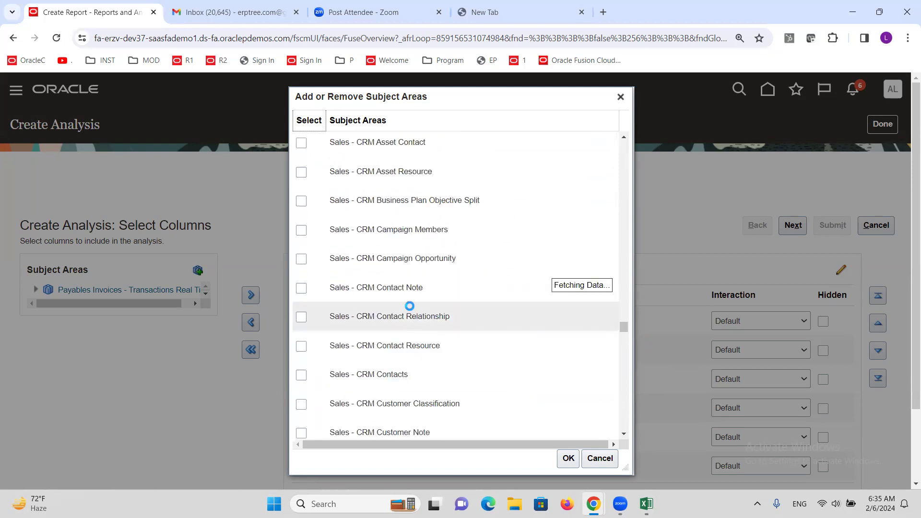
{"action": "scroll", "coordinate": [414, 292], "scroll_direction": "up", "scroll_amount": 5}
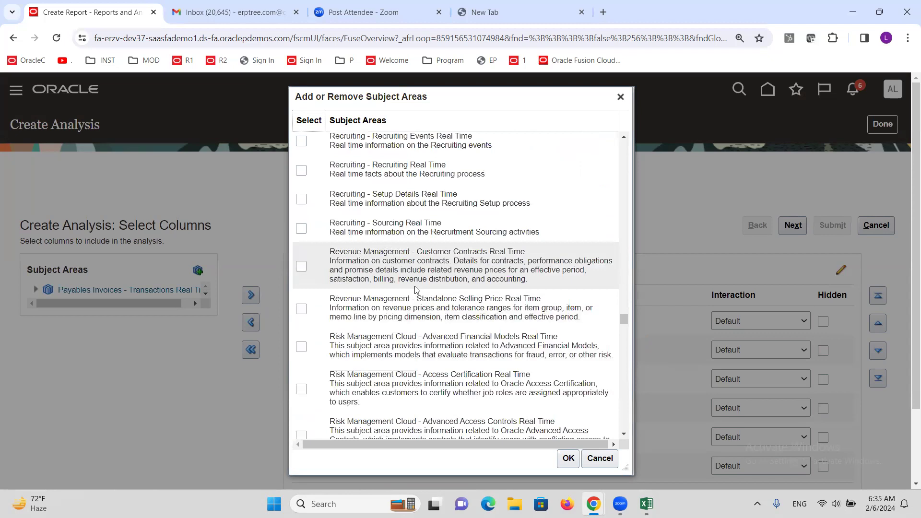
{"action": "scroll", "coordinate": [416, 290], "scroll_direction": "up", "scroll_amount": 5}
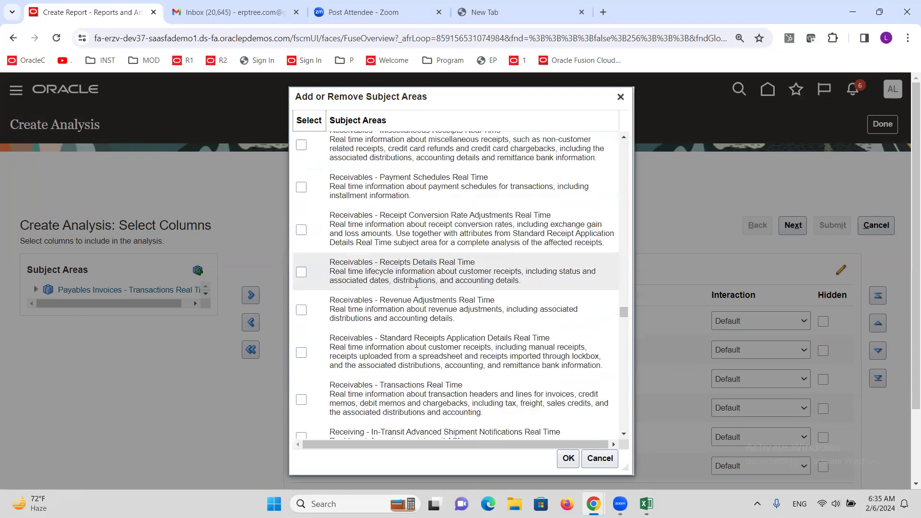
{"action": "scroll", "coordinate": [417, 283], "scroll_direction": "up", "scroll_amount": 10}
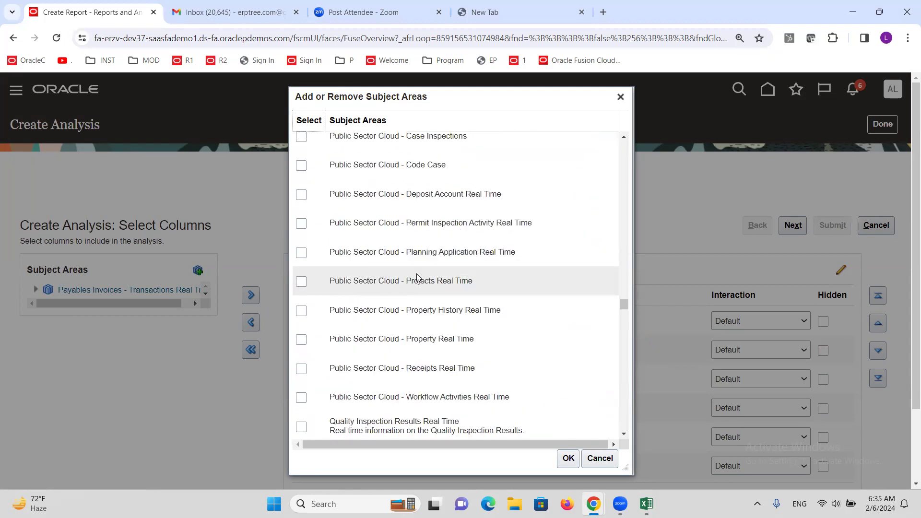
{"action": "scroll", "coordinate": [418, 278], "scroll_direction": "up", "scroll_amount": 5}
{"action": "scroll", "coordinate": [418, 271], "scroll_direction": "up", "scroll_amount": 10}
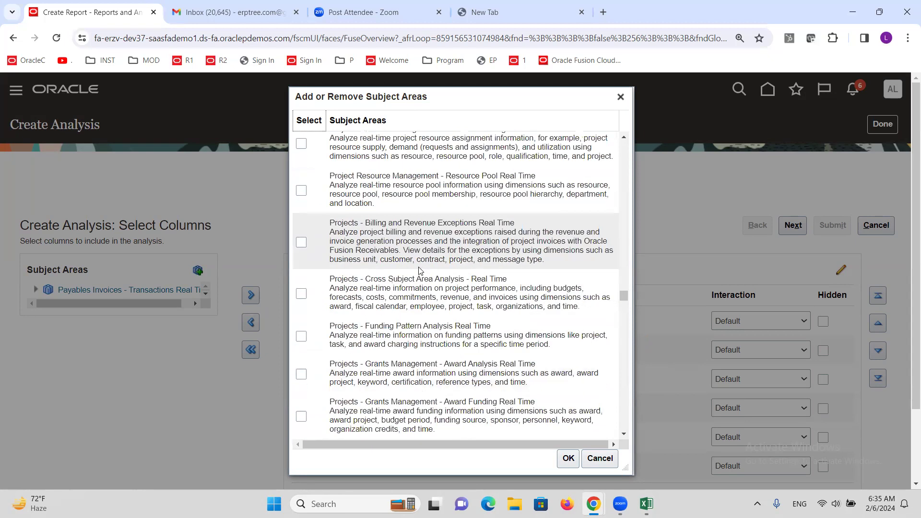
{"action": "scroll", "coordinate": [419, 271], "scroll_direction": "up", "scroll_amount": 5}
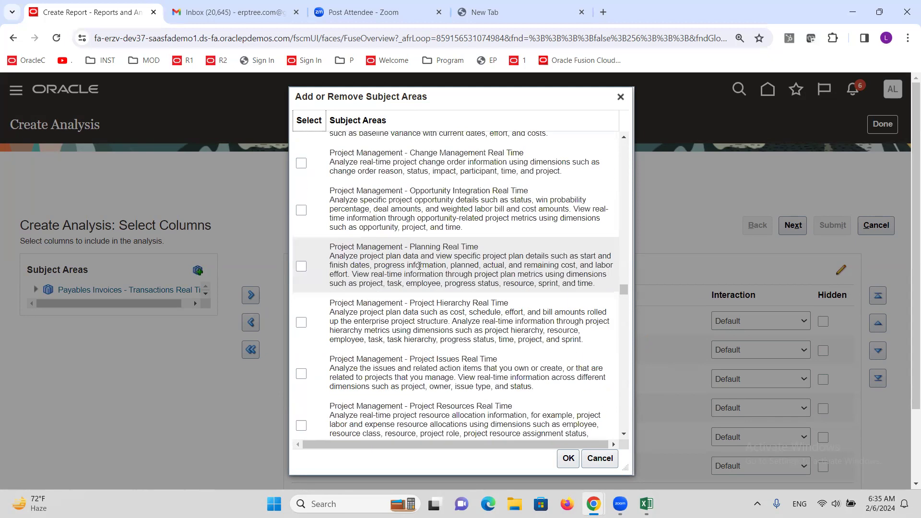
{"action": "scroll", "coordinate": [420, 266], "scroll_direction": "up", "scroll_amount": 5}
{"action": "scroll", "coordinate": [422, 264], "scroll_direction": "up", "scroll_amount": 5}
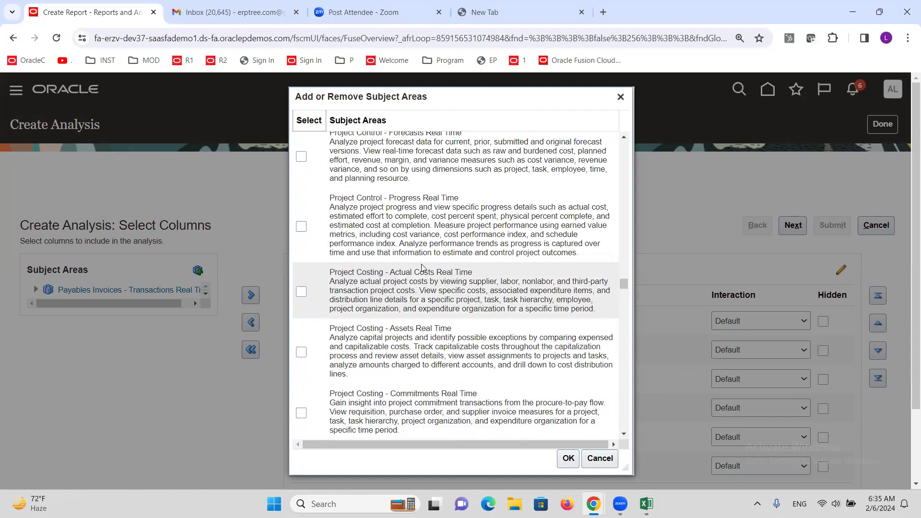
{"action": "scroll", "coordinate": [422, 268], "scroll_direction": "up", "scroll_amount": 7}
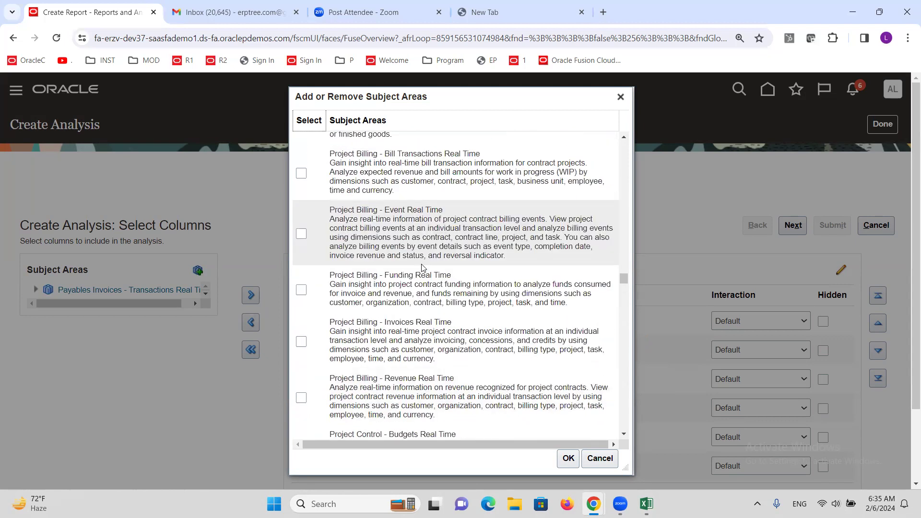
{"action": "scroll", "coordinate": [422, 268], "scroll_direction": "up", "scroll_amount": 5}
{"action": "scroll", "coordinate": [427, 275], "scroll_direction": "up", "scroll_amount": 5}
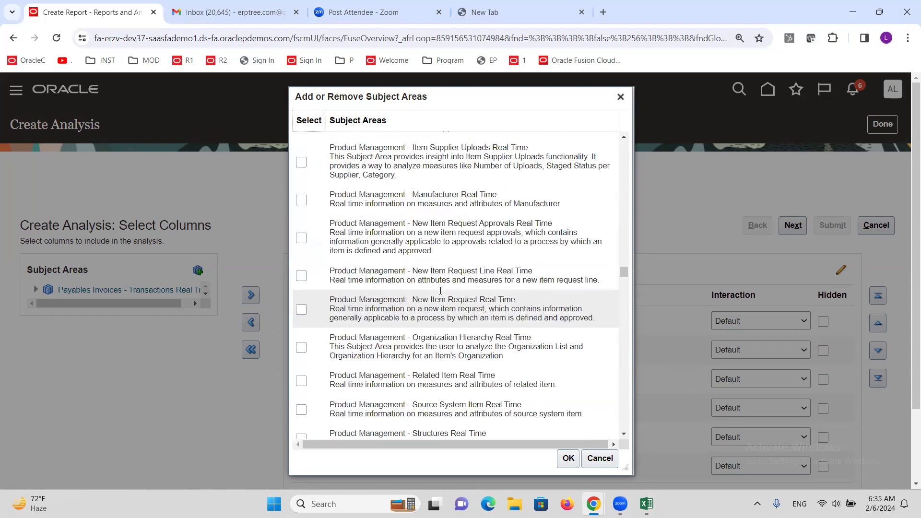
{"action": "scroll", "coordinate": [440, 290], "scroll_direction": "up", "scroll_amount": 10}
{"action": "scroll", "coordinate": [420, 267], "scroll_direction": "up", "scroll_amount": 10}
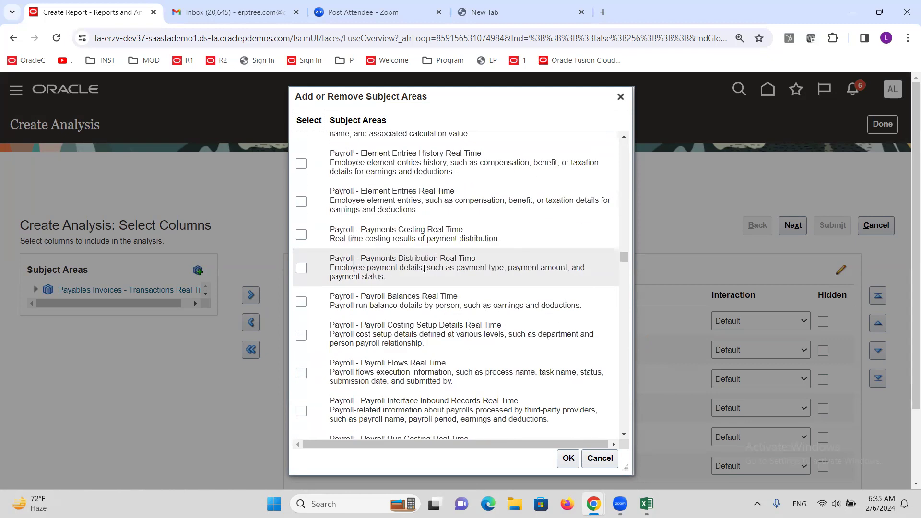
{"action": "scroll", "coordinate": [424, 269], "scroll_direction": "up", "scroll_amount": 5}
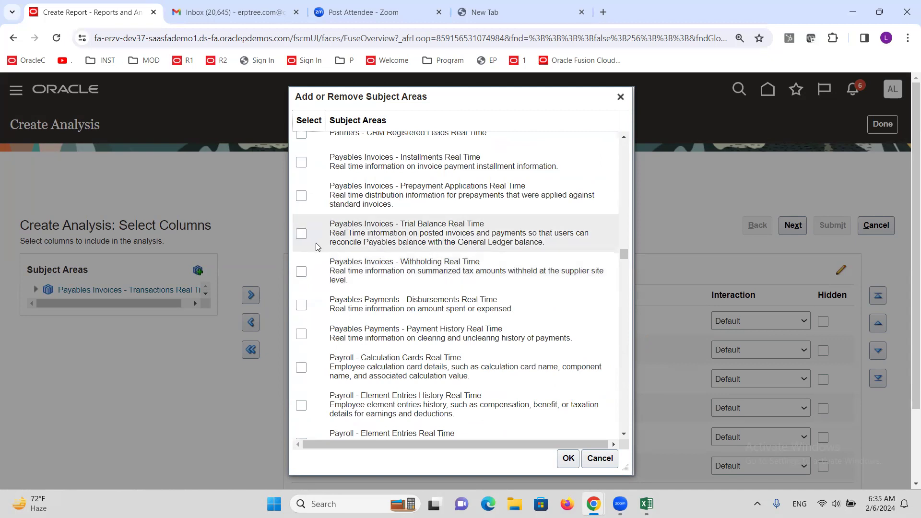
{"action": "left_click", "coordinate": [302, 162]}
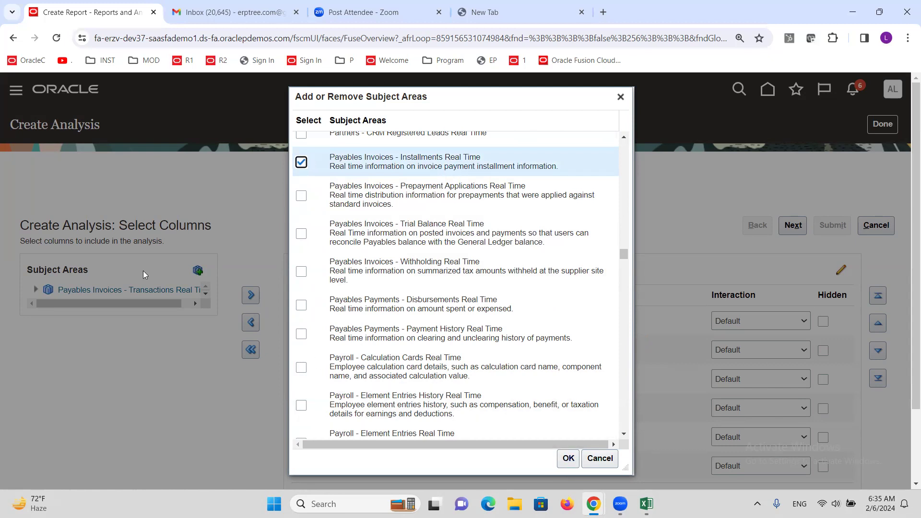
{"action": "left_click", "coordinate": [621, 97]}
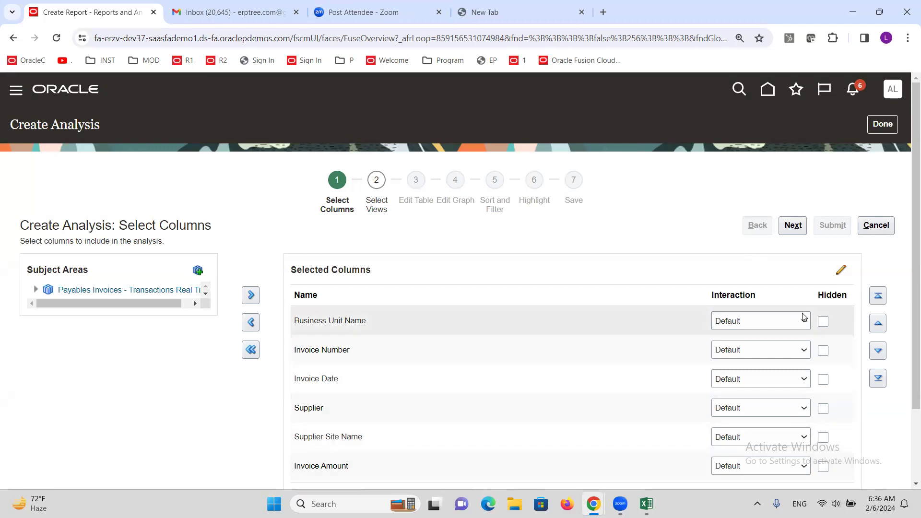
Step: Proceed to the view selection stage and title the analysis "ALTINC Invoice Data Report"
{"action": "left_click", "coordinate": [799, 231]}
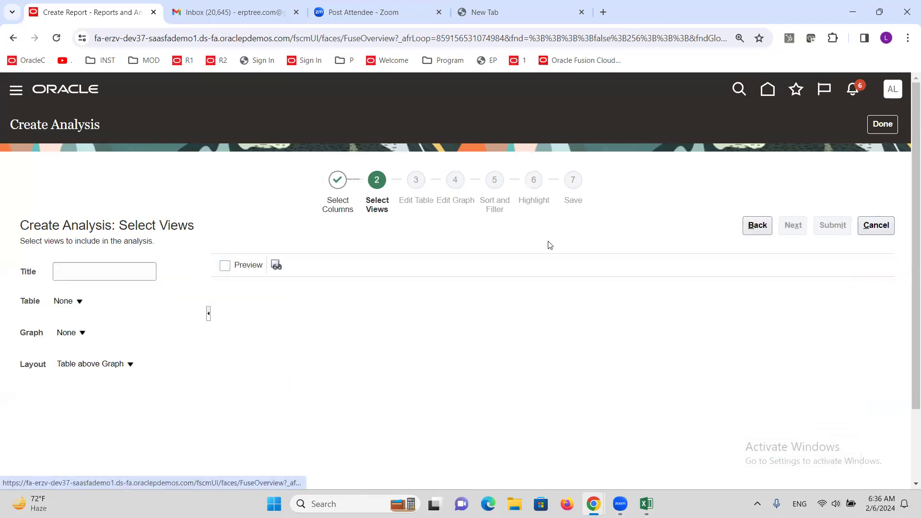
{"action": "left_click", "coordinate": [83, 271]}
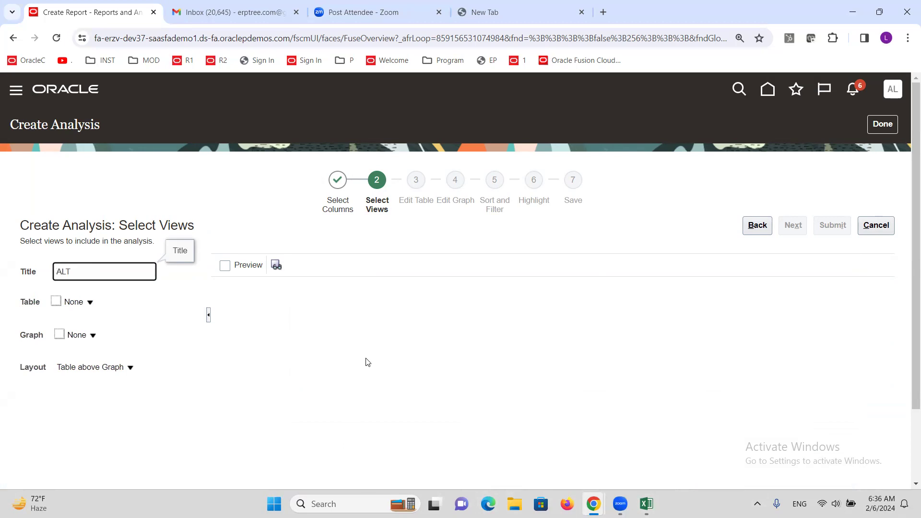
{"action": "type", "text": "NC Invoice Data Report"}
{"action": "left_click", "coordinate": [154, 316]}
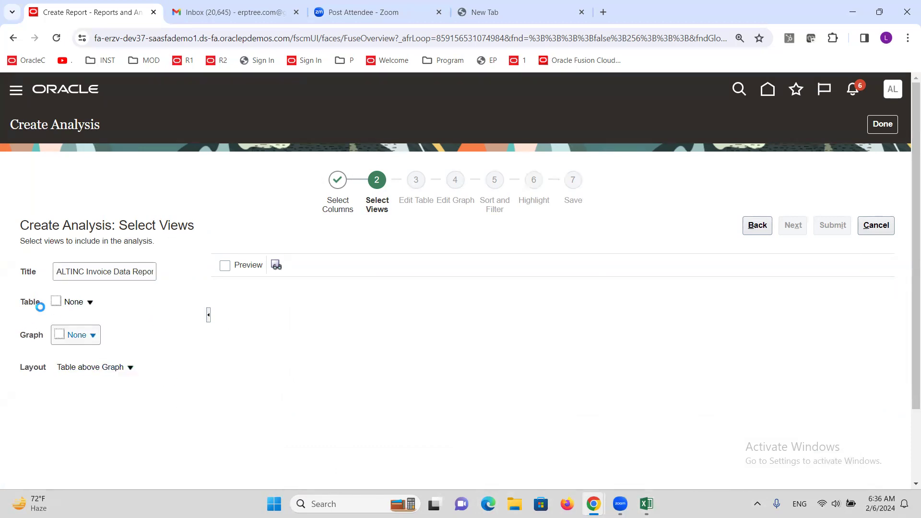
Step: Include the recommended table view in the analysis
{"action": "left_click", "coordinate": [90, 303]}
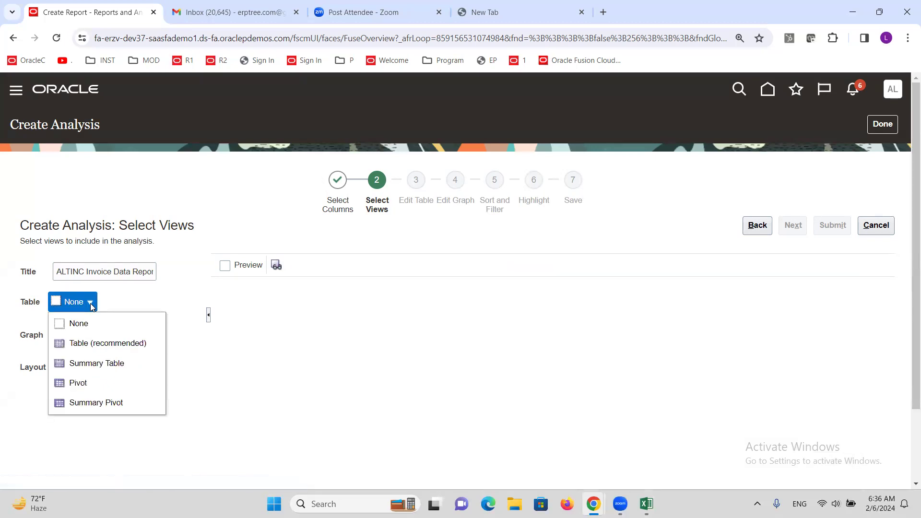
{"action": "left_click", "coordinate": [89, 344]}
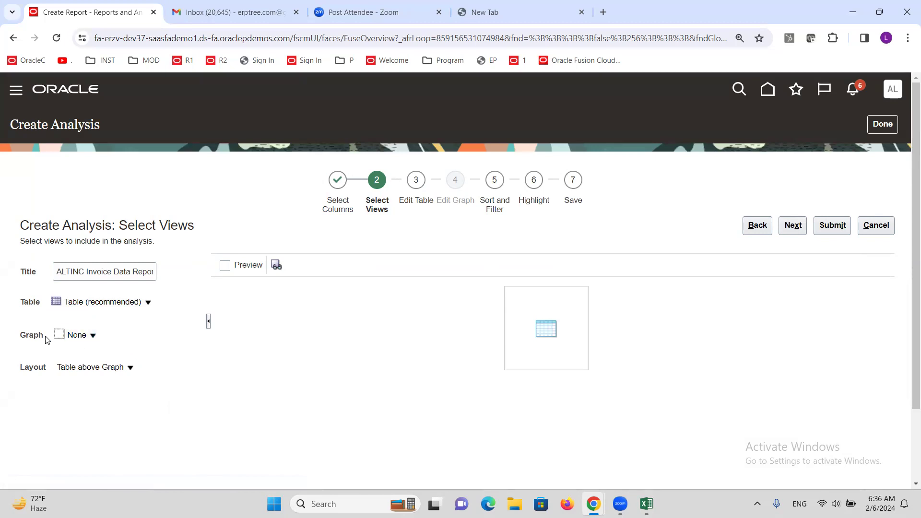
Step: Try the recommended bar graph view for the analysis and set the graph back to None
{"action": "left_click", "coordinate": [91, 340]}
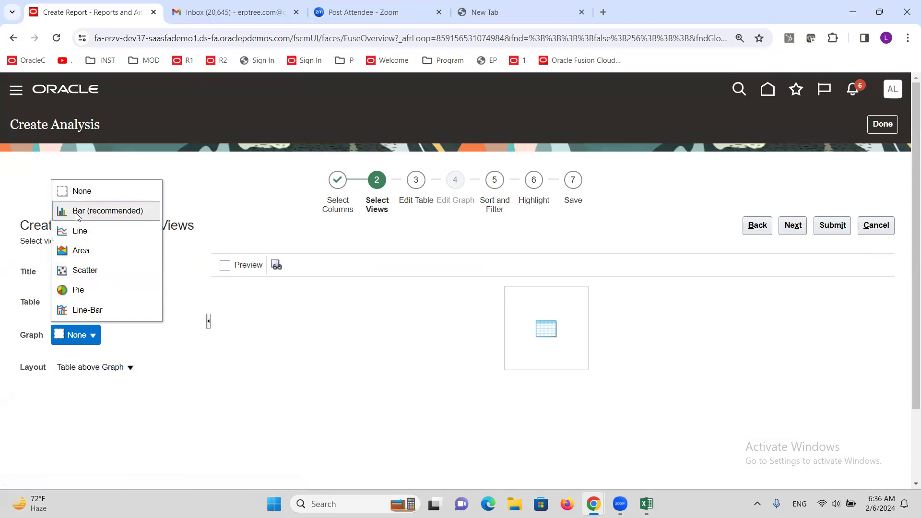
{"action": "left_click", "coordinate": [177, 364]}
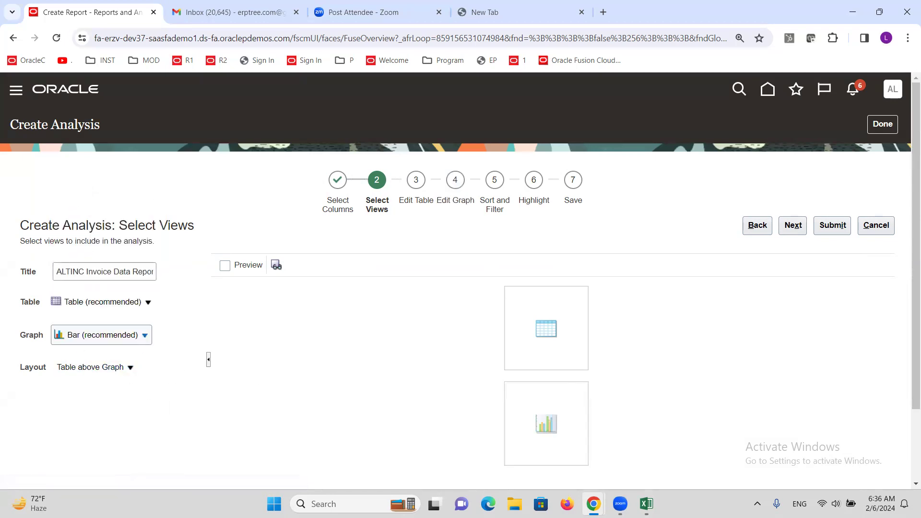
{"action": "left_click", "coordinate": [145, 335]}
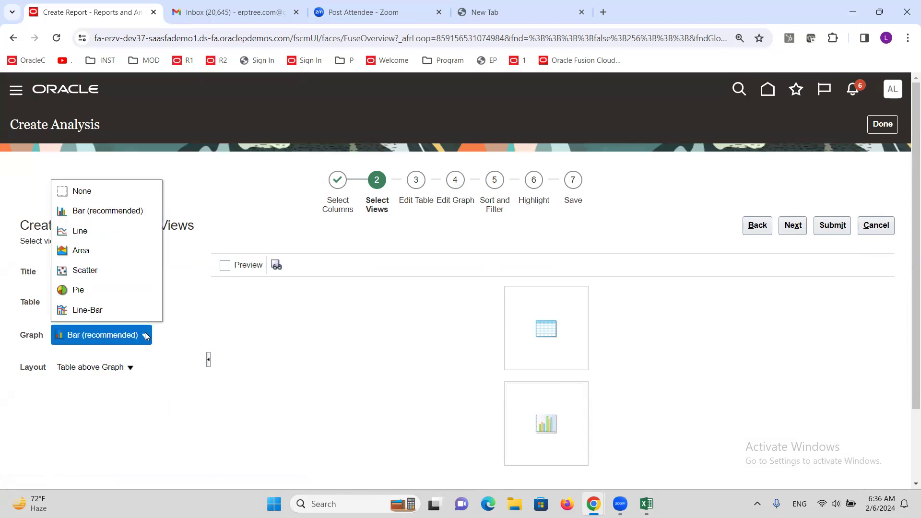
{"action": "left_click", "coordinate": [91, 192]}
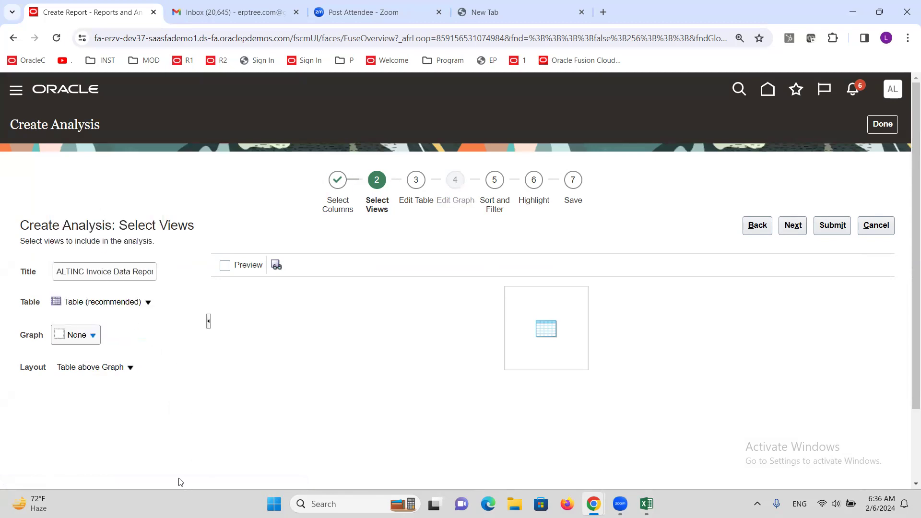
Step: Proceed to the table editing stage and review the columns in the table layout
{"action": "left_click", "coordinate": [799, 228]}
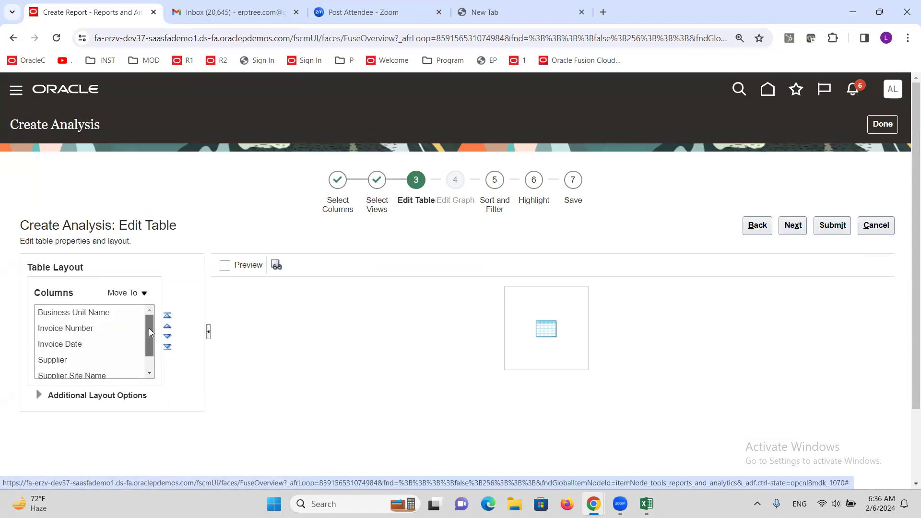
{"action": "mouse_move", "coordinate": [149, 330]}
{"action": "left_mouse_down"}
{"action": "mouse_move", "coordinate": [152, 347]}
{"action": "mouse_move", "coordinate": [154, 319]}
{"action": "left_mouse_up"}
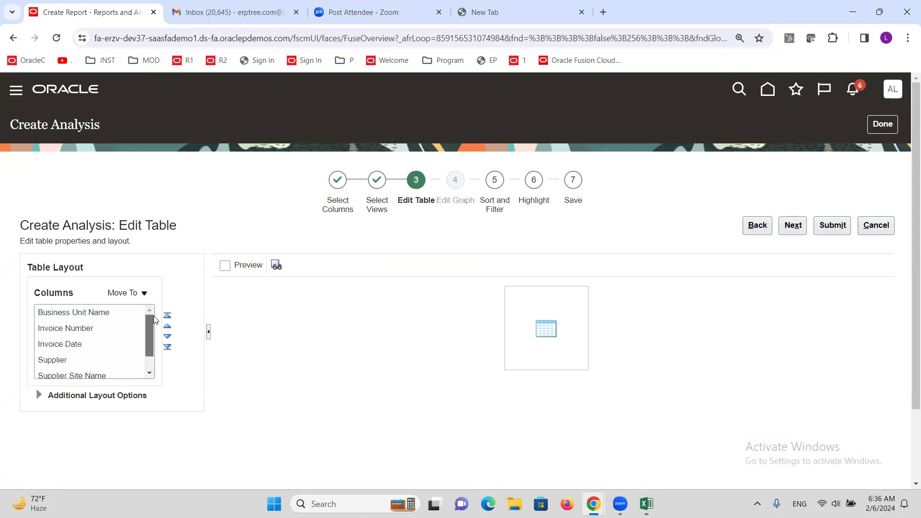
{"action": "left_click", "coordinate": [88, 326]}
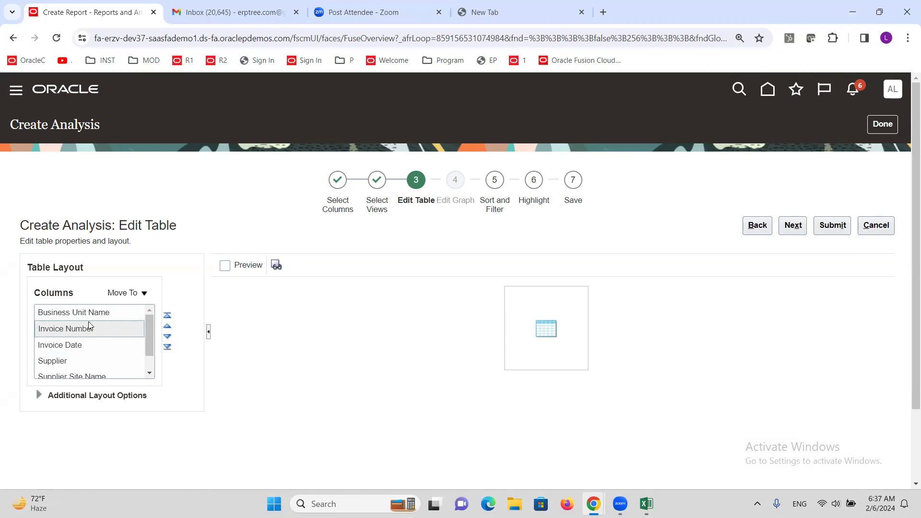
{"action": "left_click", "coordinate": [68, 313]}
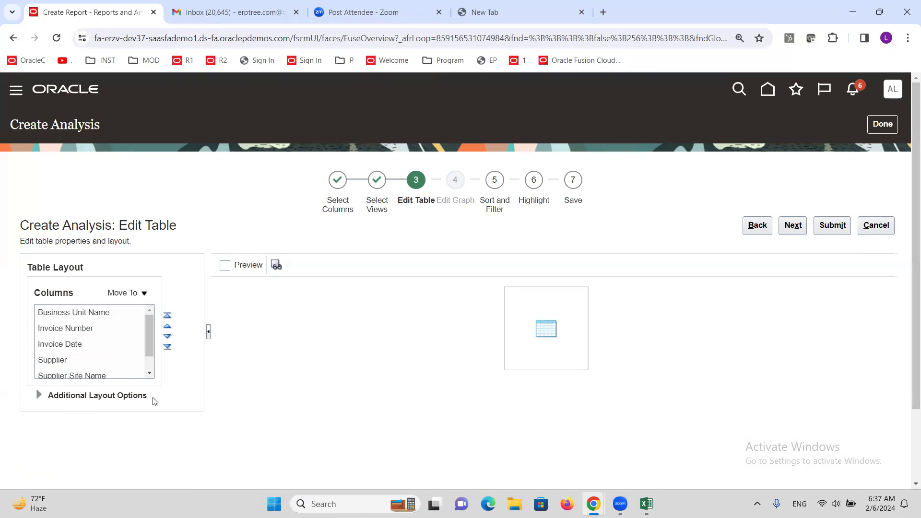
Step: Expand the additional layout options and move the Business Unit Name column to Prompt For
{"action": "left_click", "coordinate": [36, 396]}
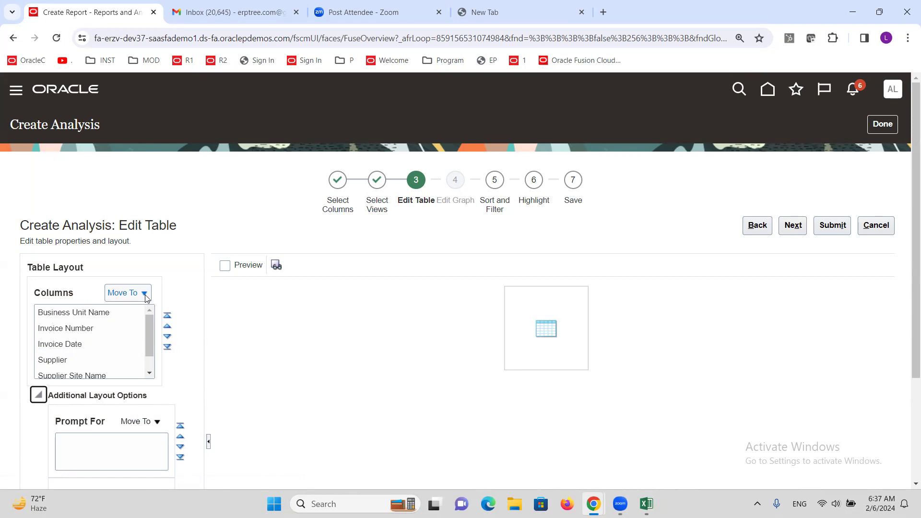
{"action": "left_click", "coordinate": [85, 313]}
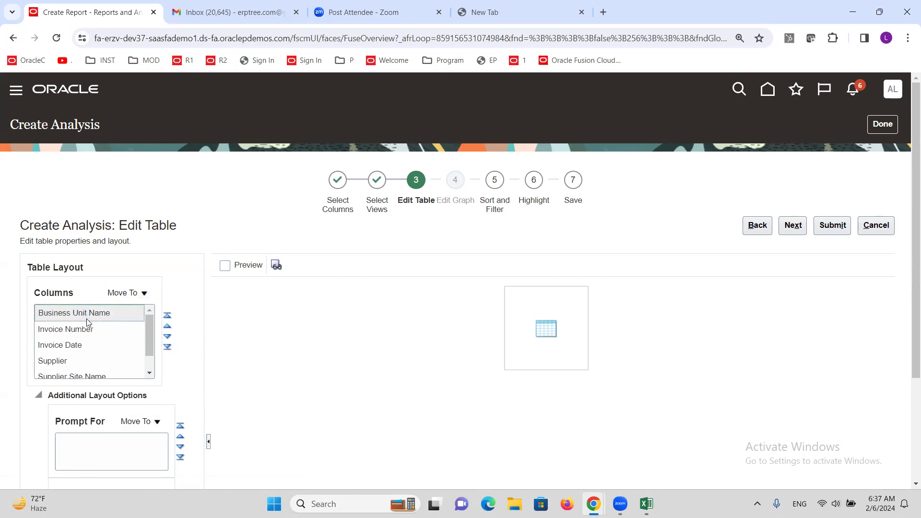
{"action": "mouse_move", "coordinate": [88, 315]}
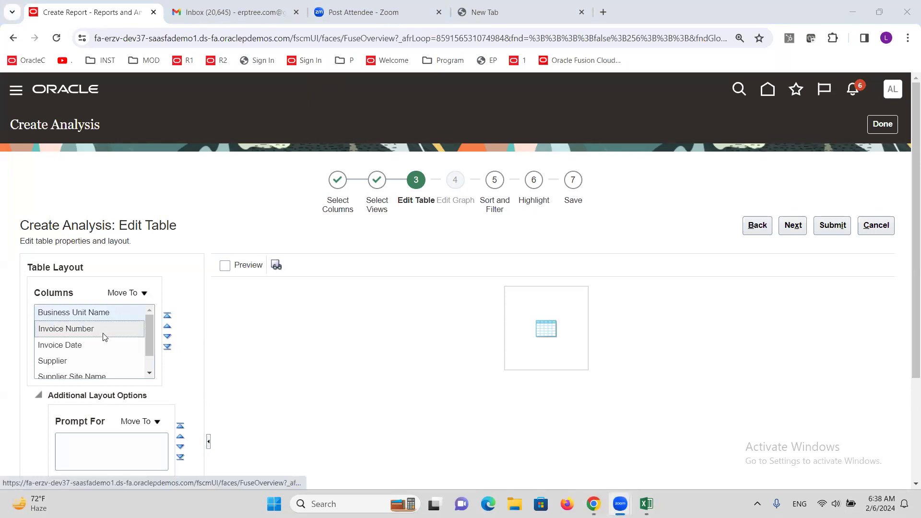
{"action": "left_click", "coordinate": [75, 317]}
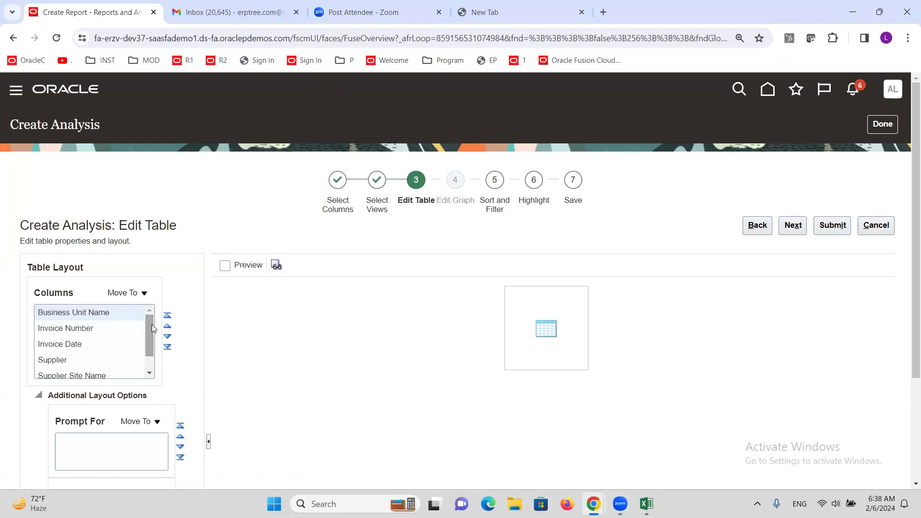
{"action": "left_click", "coordinate": [144, 294]}
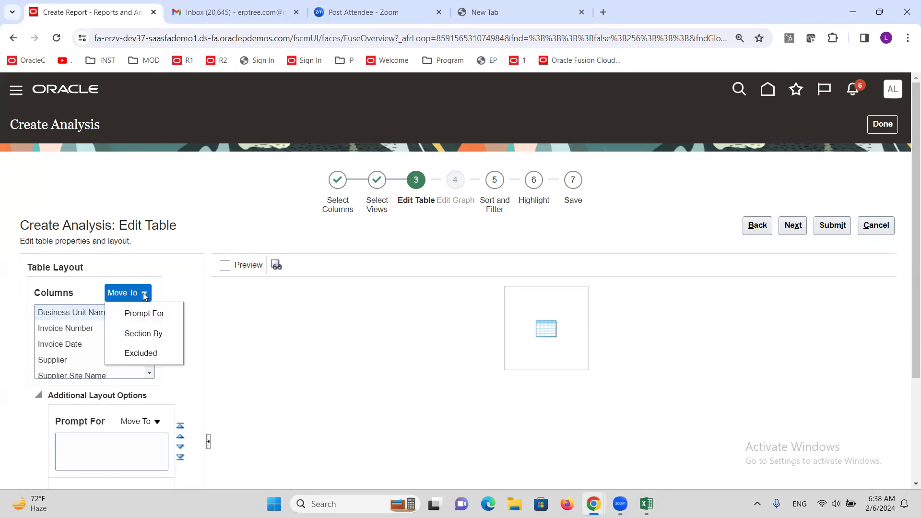
{"action": "left_click", "coordinate": [142, 317]}
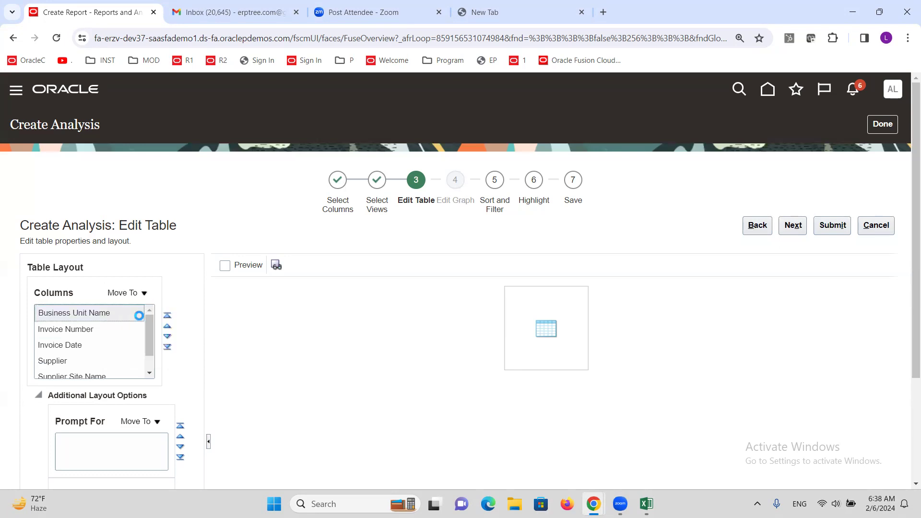
{"action": "left_click", "coordinate": [88, 450]}
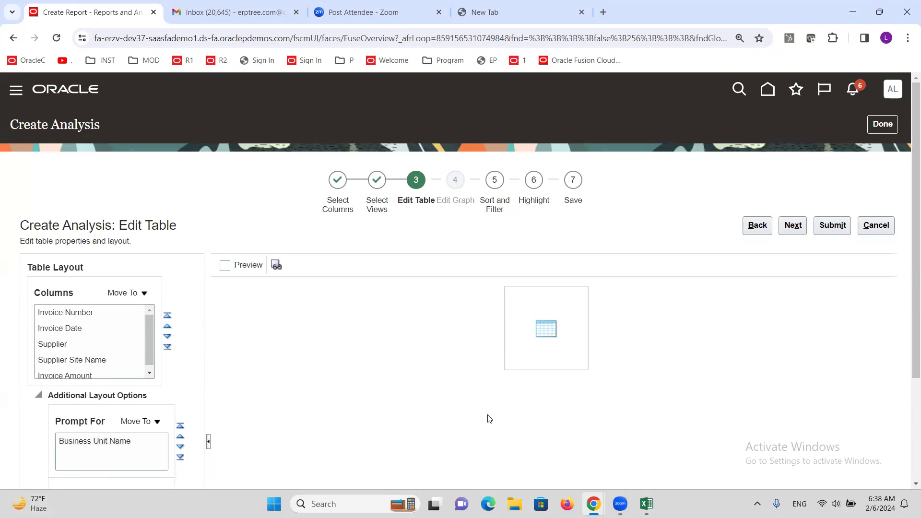
Step: Proceed through the sort, filter and highlight stages to the save stage without adding any settings
{"action": "left_click", "coordinate": [798, 228]}
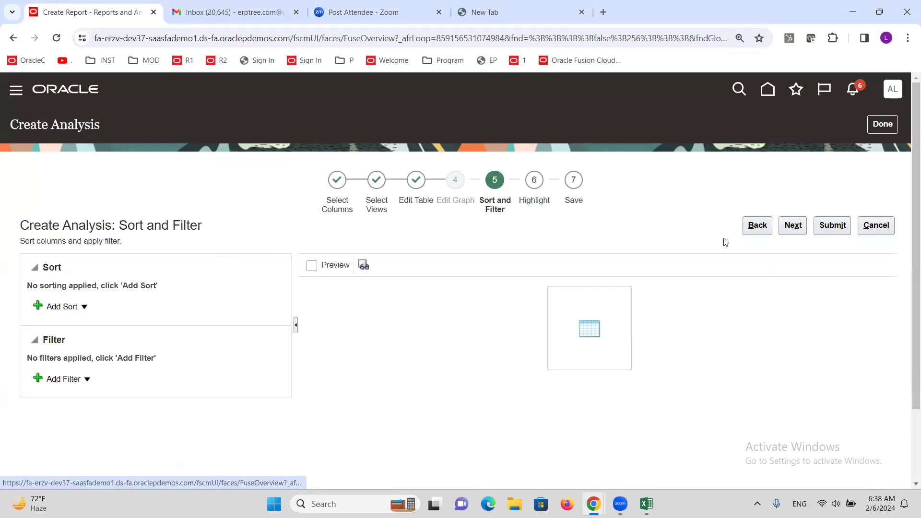
{"action": "left_click", "coordinate": [796, 232]}
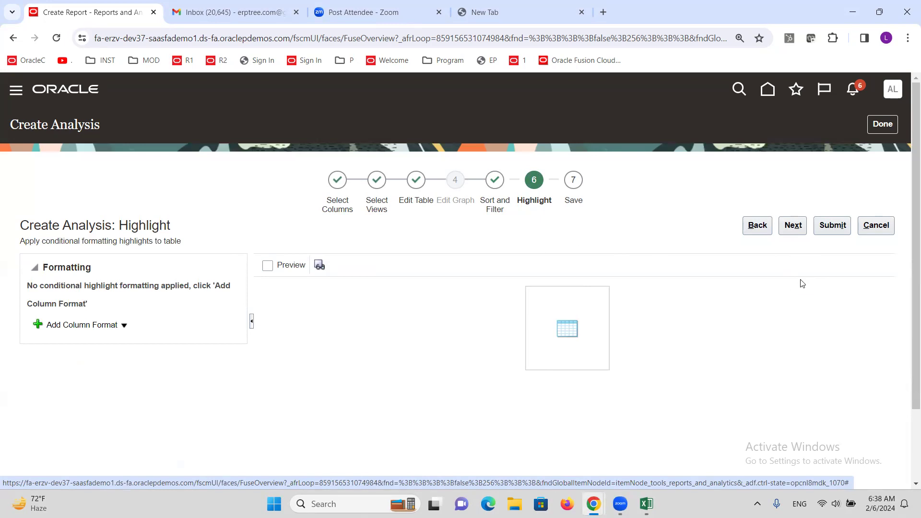
{"action": "left_click", "coordinate": [798, 227]}
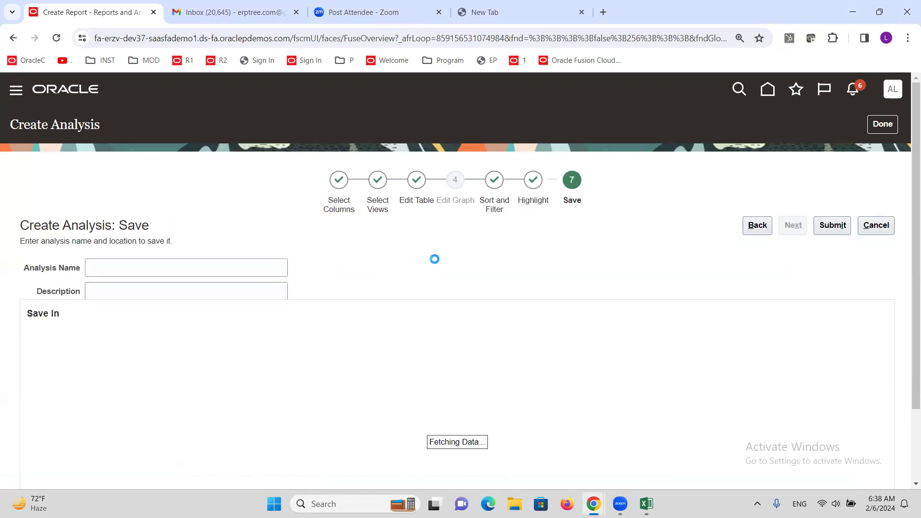
Step: Name the analysis "ALTINC Invoice Report" and use the same text as its description
{"action": "left_click", "coordinate": [148, 265]}
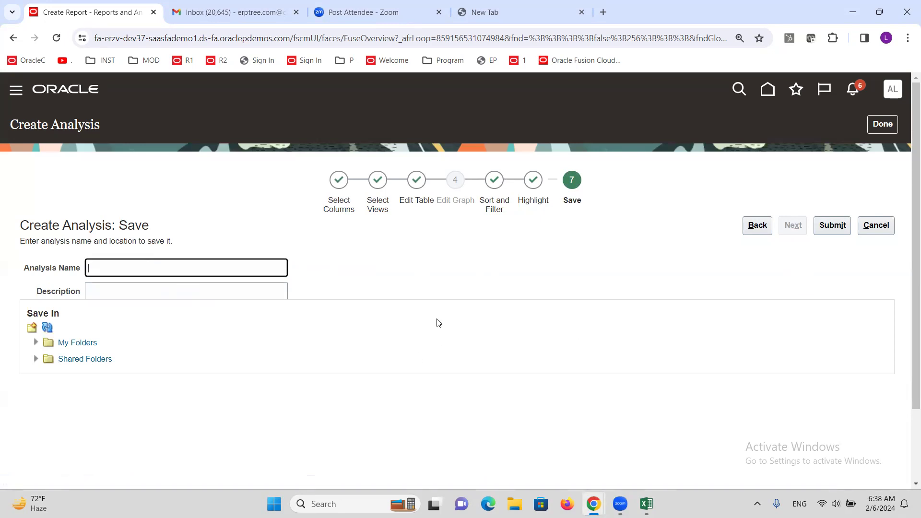
{"action": "type", "text": "ALTINC Invoice Report"}
{"action": "left_click_drag", "start_coordinate": [210, 265], "coordinate": [44, 271]}
{"action": "key", "text": "ctrl+c"}
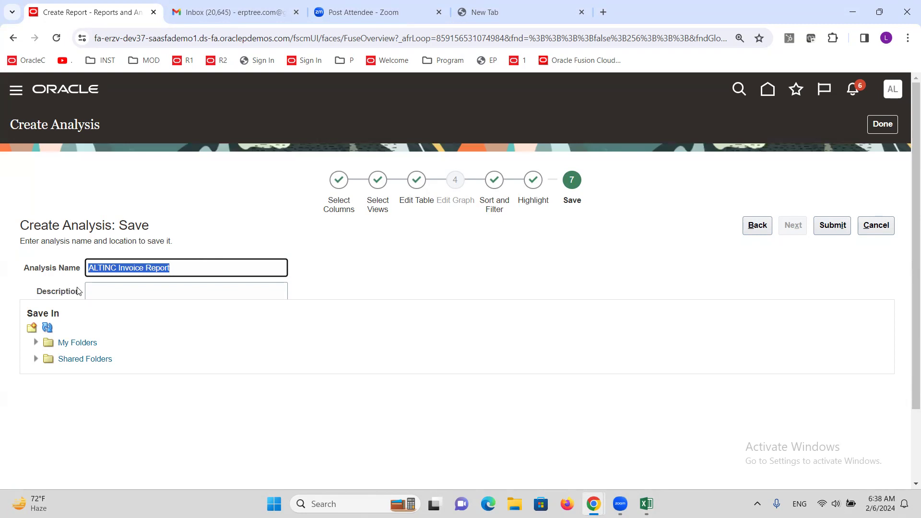
{"action": "left_click", "coordinate": [97, 293]}
{"action": "key", "text": "ctrl+v"}
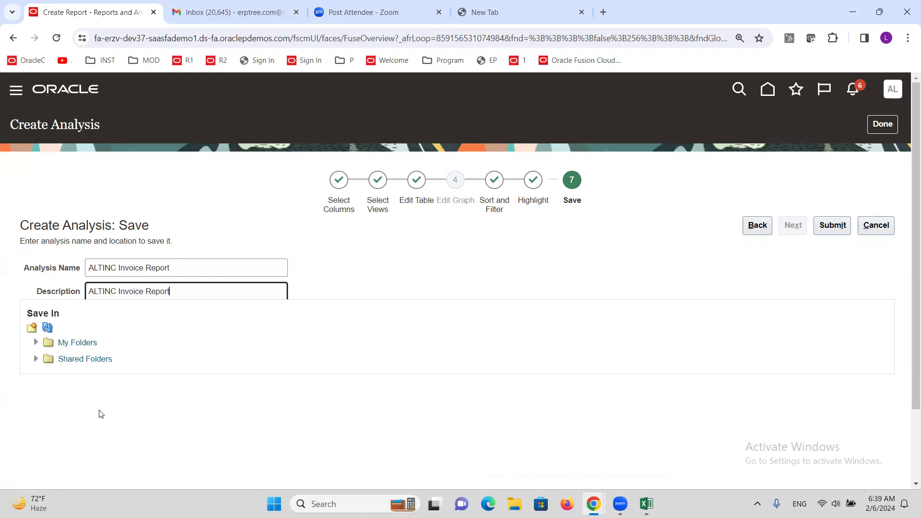
Step: Save the analysis in the Custom folder under Shared Folders and dismiss the confirmation
{"action": "left_click", "coordinate": [35, 361]}
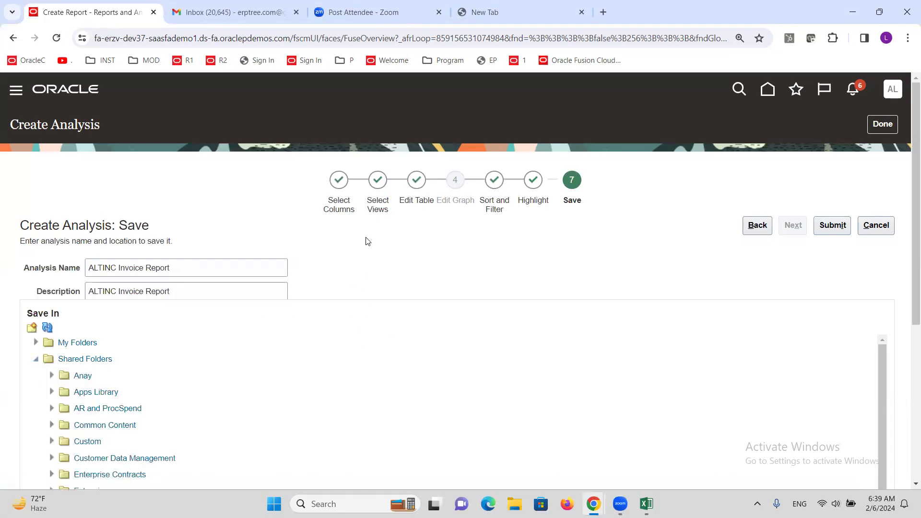
{"action": "scroll", "coordinate": [379, 238], "scroll_direction": "down", "scroll_amount": 3}
{"action": "left_click", "coordinate": [83, 325]}
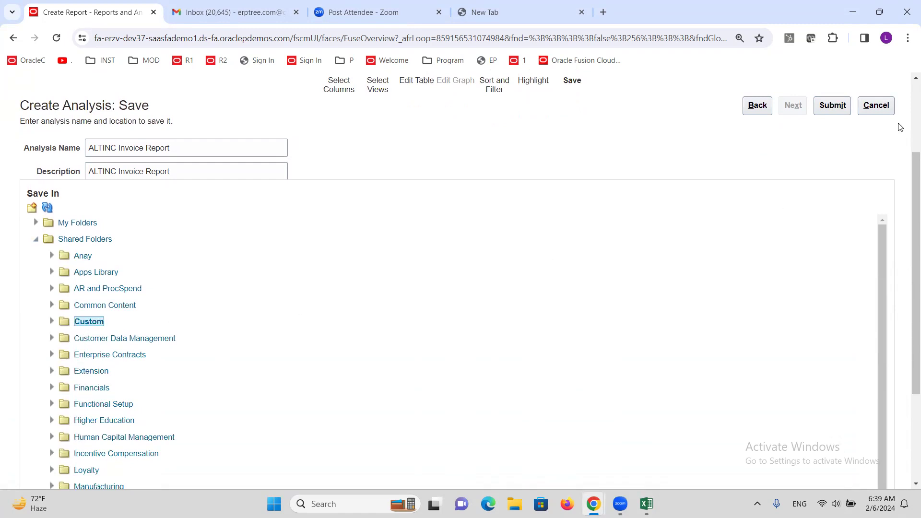
{"action": "left_click", "coordinate": [833, 105]}
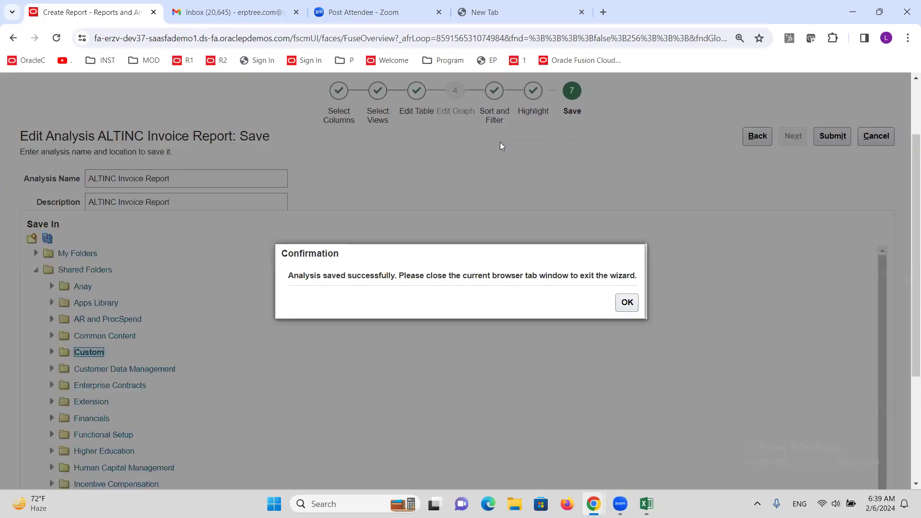
{"action": "left_click", "coordinate": [627, 303]}
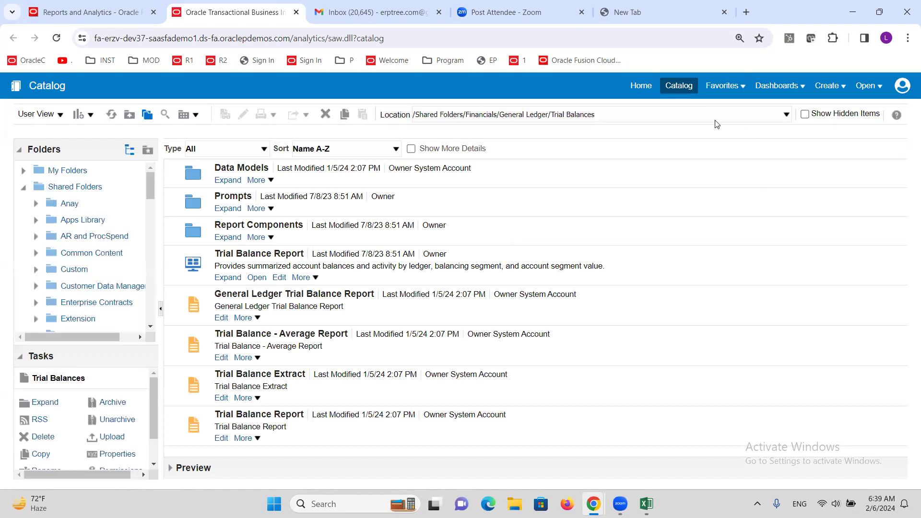
Step: From the Transactional Business Intelligence home page, browse the subject areas offered for a new analysis and close the list without choosing one
{"action": "left_click", "coordinate": [641, 89]}
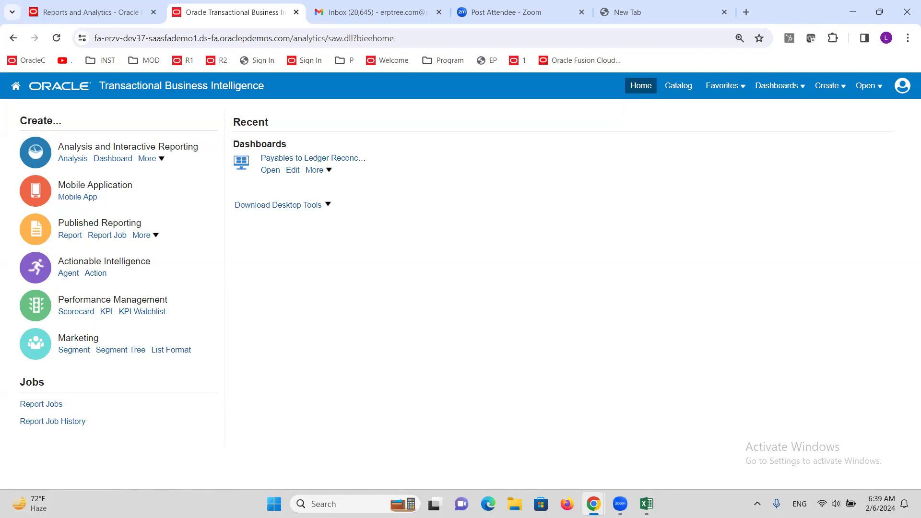
{"action": "left_click", "coordinate": [71, 163]}
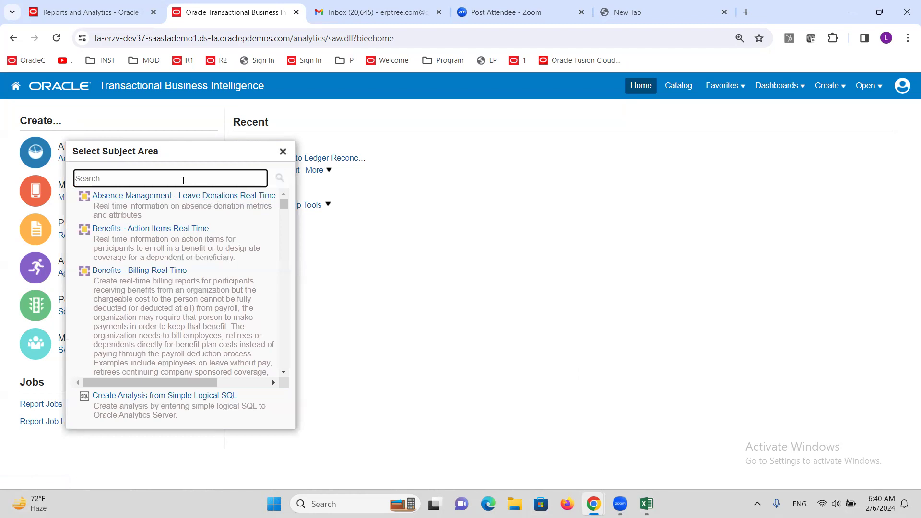
{"action": "scroll", "coordinate": [218, 249], "scroll_direction": "down", "scroll_amount": 12}
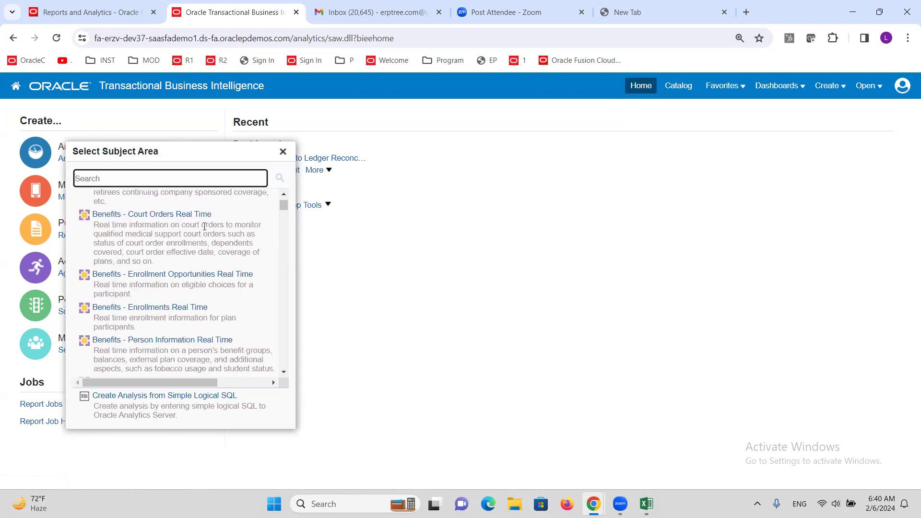
{"action": "scroll", "coordinate": [207, 228], "scroll_direction": "down", "scroll_amount": 12}
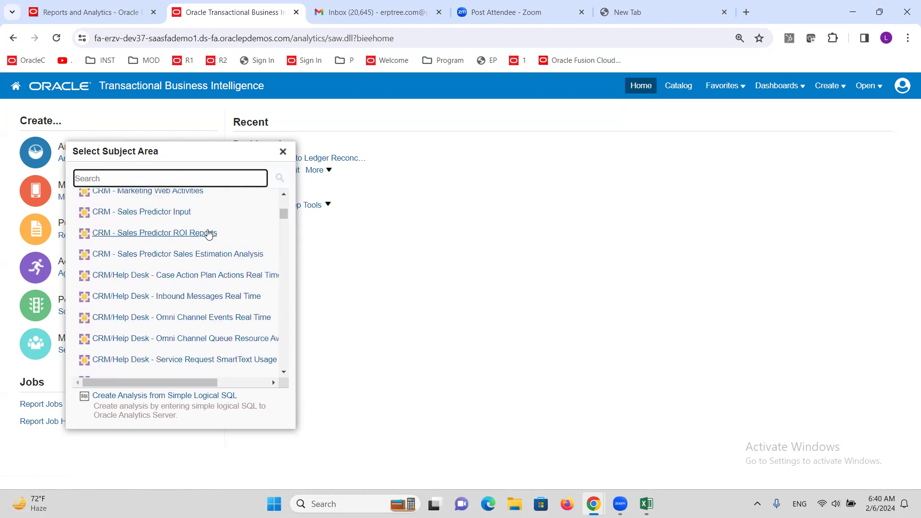
{"action": "scroll", "coordinate": [201, 239], "scroll_direction": "down", "scroll_amount": 5}
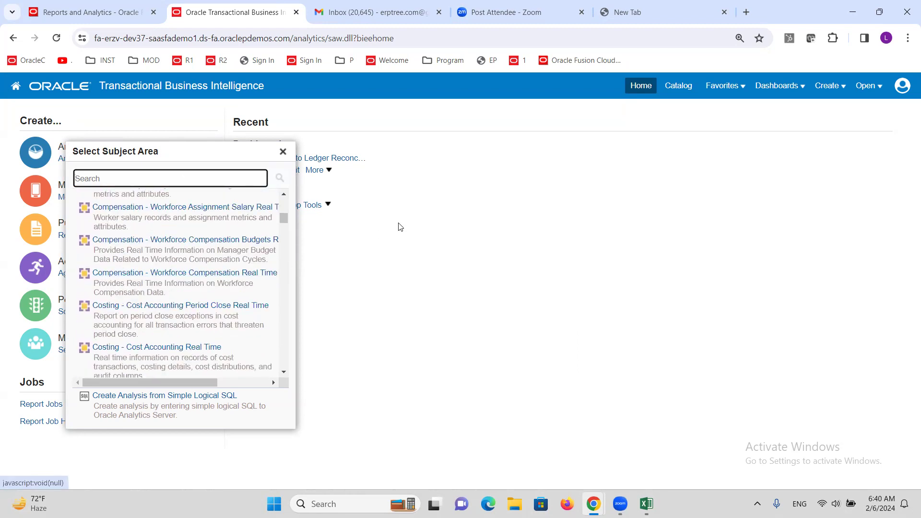
{"action": "left_click", "coordinate": [282, 152]}
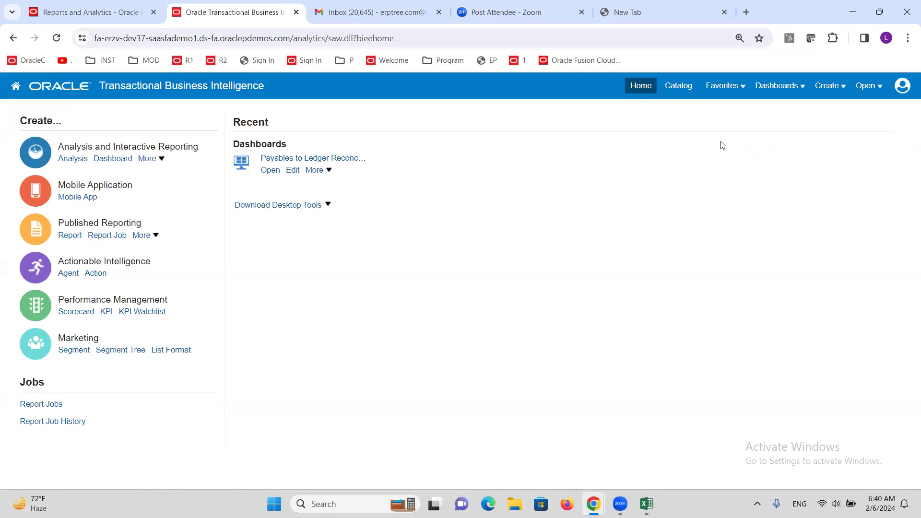
Step: View the Trial Balances folder in the catalog and return to the home page
{"action": "left_click", "coordinate": [678, 86]}
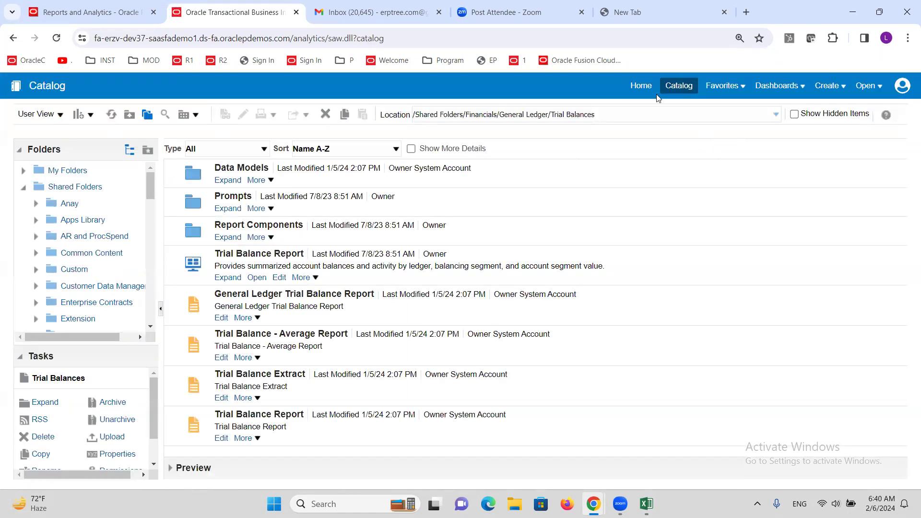
{"action": "left_click", "coordinate": [641, 86]}
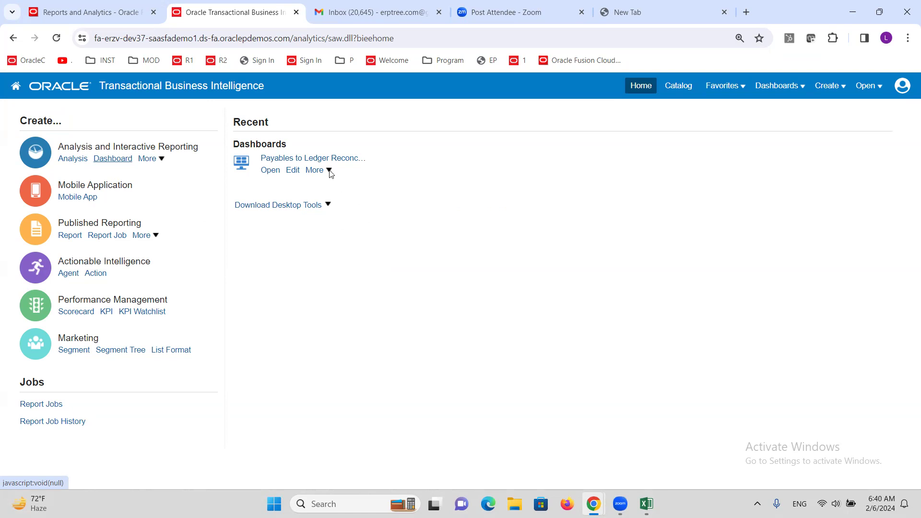
{"action": "left_click", "coordinate": [597, 205]}
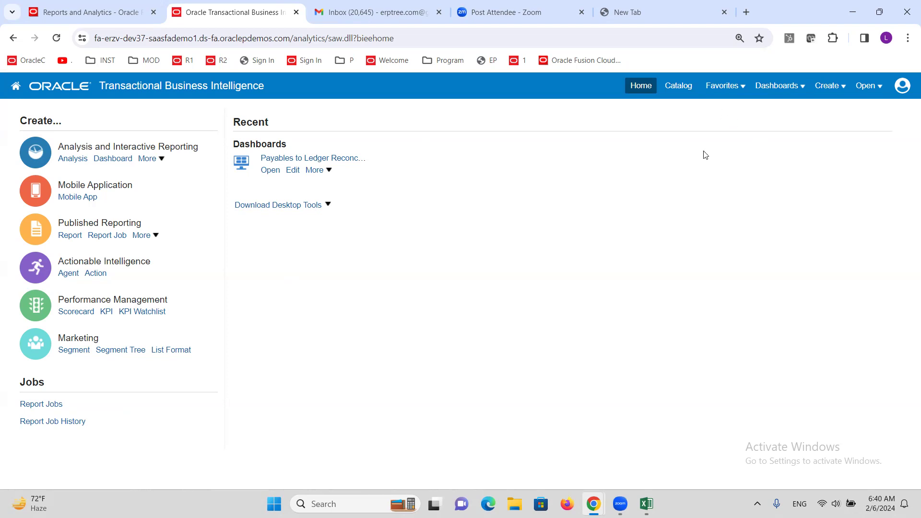
Step: Open the Custom folder under Shared Folders in the catalog
{"action": "left_click", "coordinate": [678, 86]}
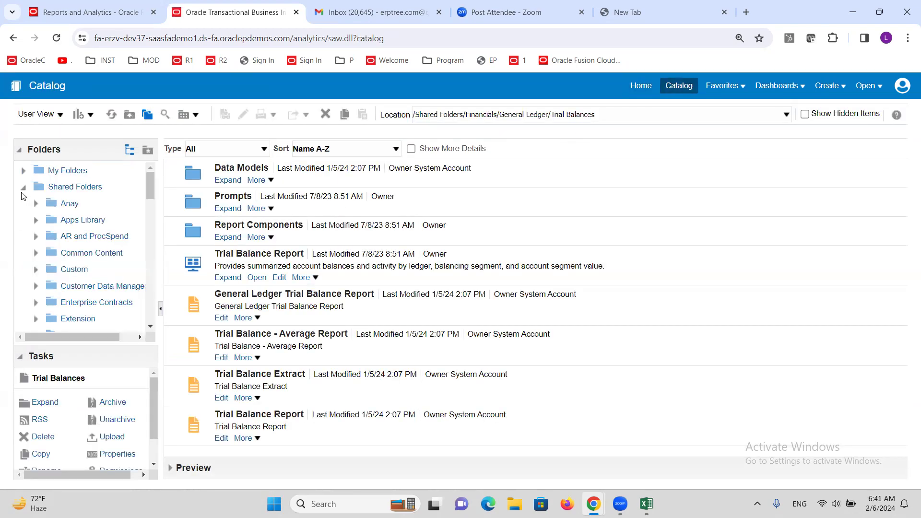
{"action": "left_click", "coordinate": [75, 270]}
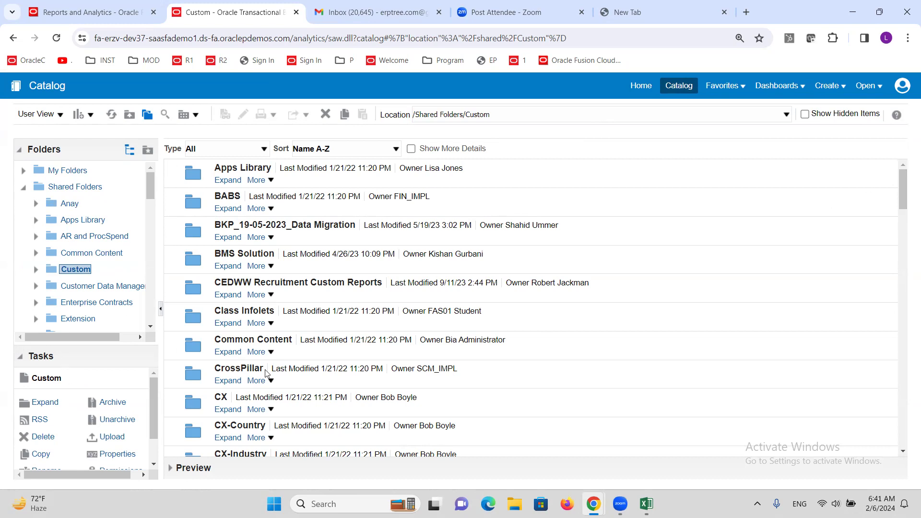
{"action": "left_click", "coordinate": [36, 269]}
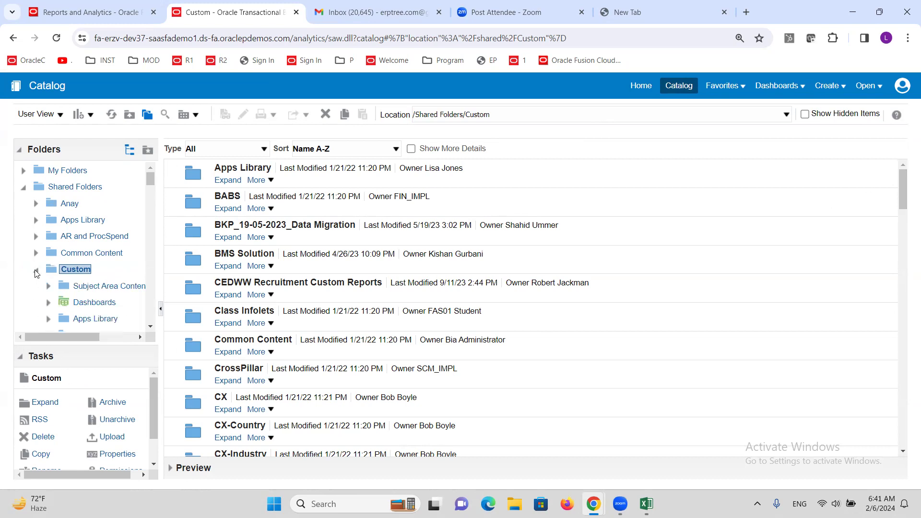
{"action": "scroll", "coordinate": [151, 186], "scroll_direction": "down", "scroll_amount": 3}
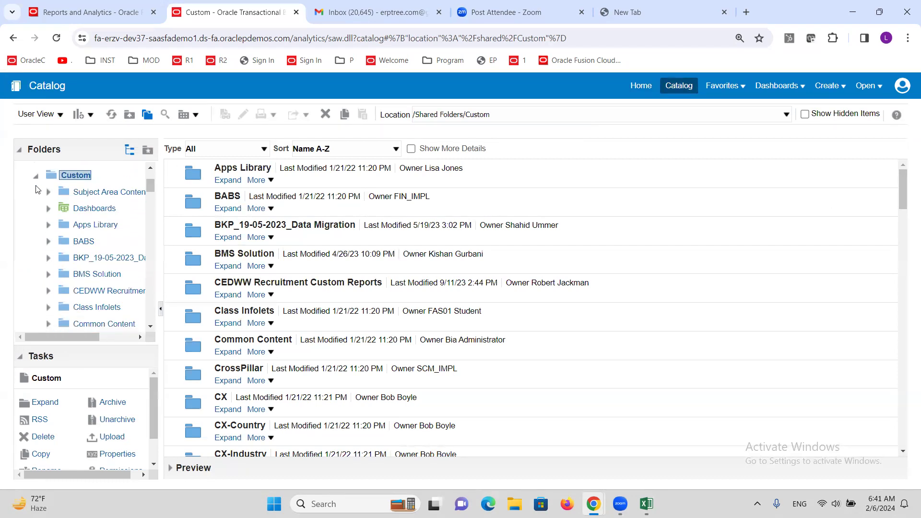
{"action": "left_click", "coordinate": [35, 178]}
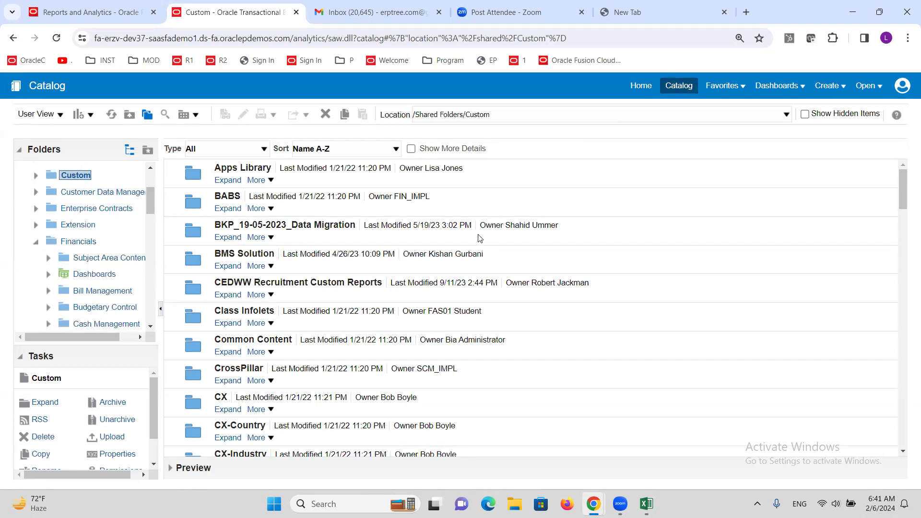
Step: Find the ALTINC Invoice Report analysis in the Custom folder's contents and open it
{"action": "scroll", "coordinate": [480, 239], "scroll_direction": "down", "scroll_amount": 12}
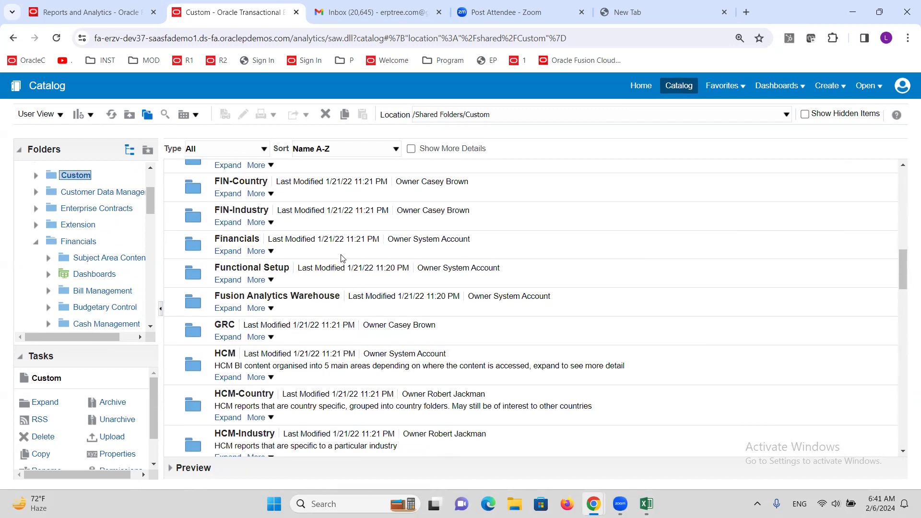
{"action": "scroll", "coordinate": [345, 258], "scroll_direction": "down", "scroll_amount": 6}
{"action": "scroll", "coordinate": [347, 257], "scroll_direction": "down", "scroll_amount": 18}
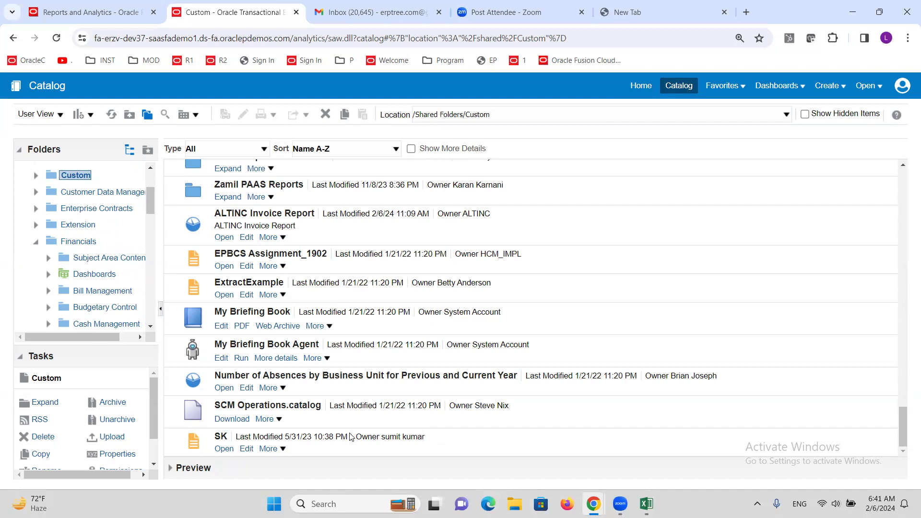
{"action": "scroll", "coordinate": [350, 435], "scroll_direction": "up", "scroll_amount": 2}
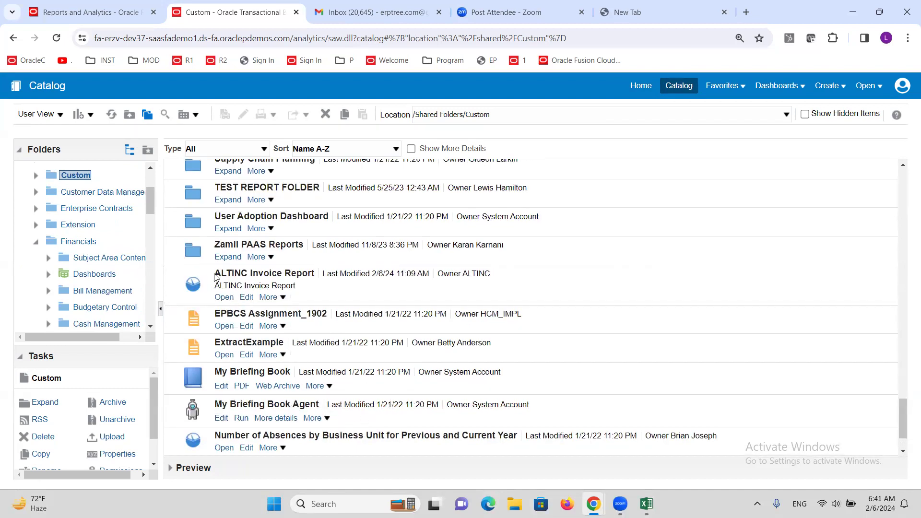
{"action": "left_click", "coordinate": [253, 276]}
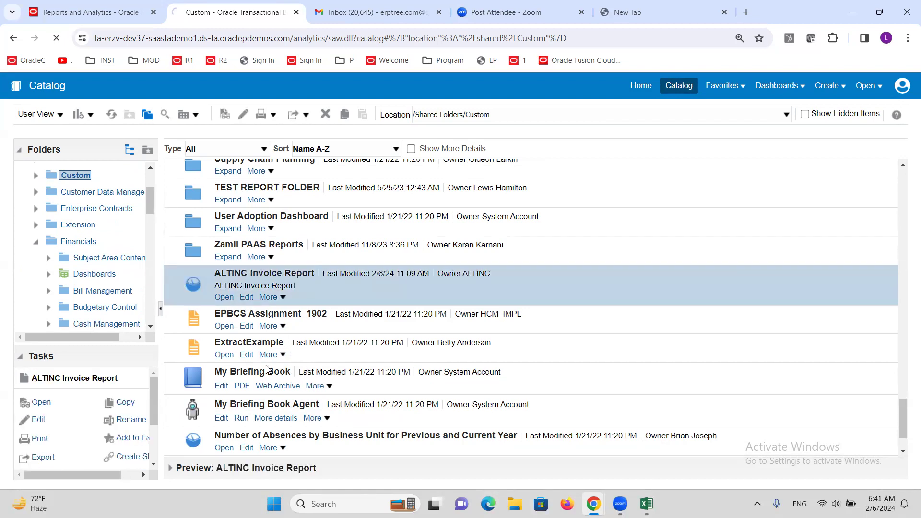
{"action": "left_click", "coordinate": [222, 298]}
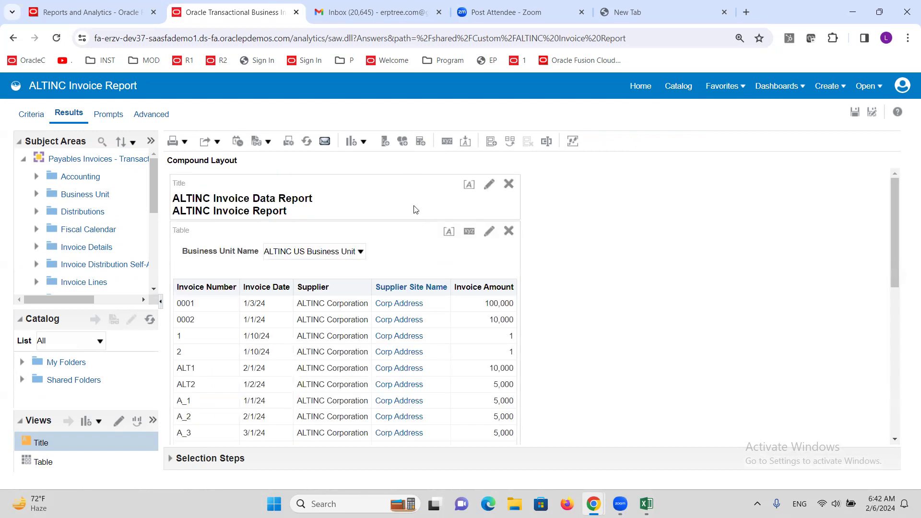
Step: Check the Business Unit Name choices in the table prompt, keep ALTINC US Business Unit, and review the listed invoices
{"action": "mouse_move", "coordinate": [352, 266]}
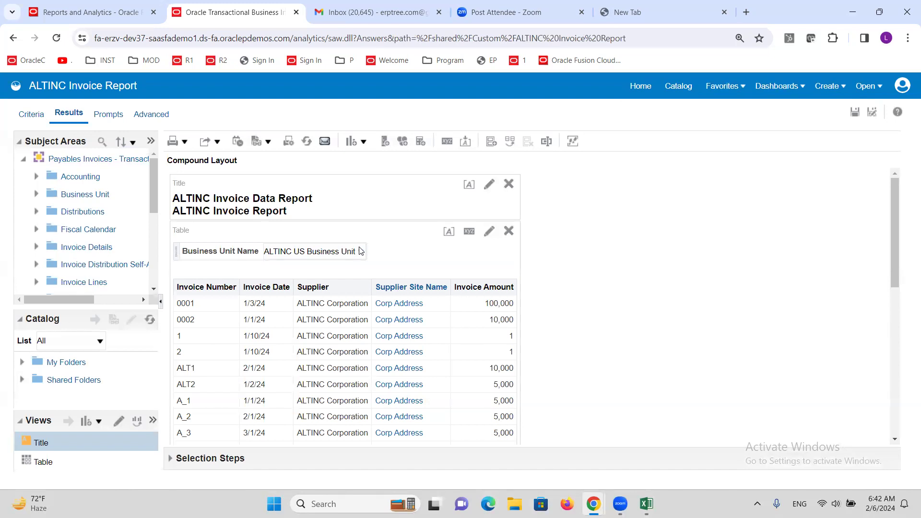
{"action": "left_click", "coordinate": [361, 251]}
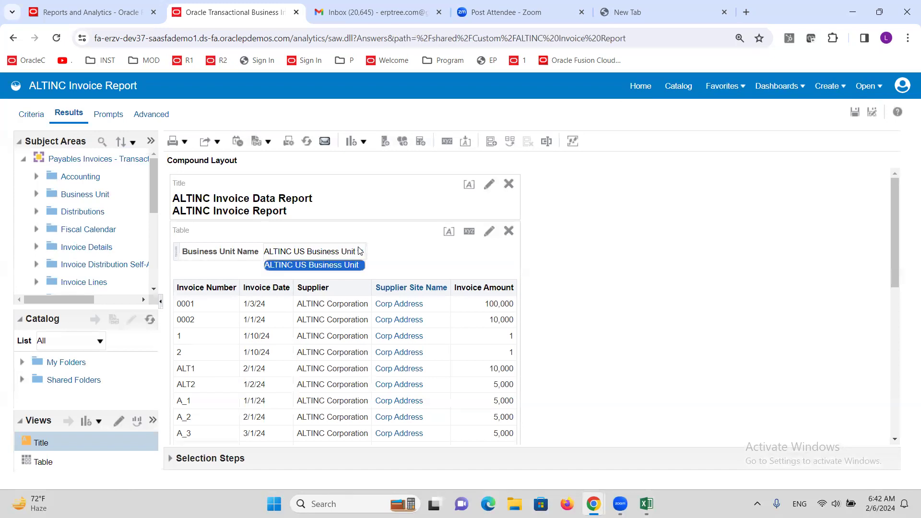
{"action": "left_click", "coordinate": [338, 267]}
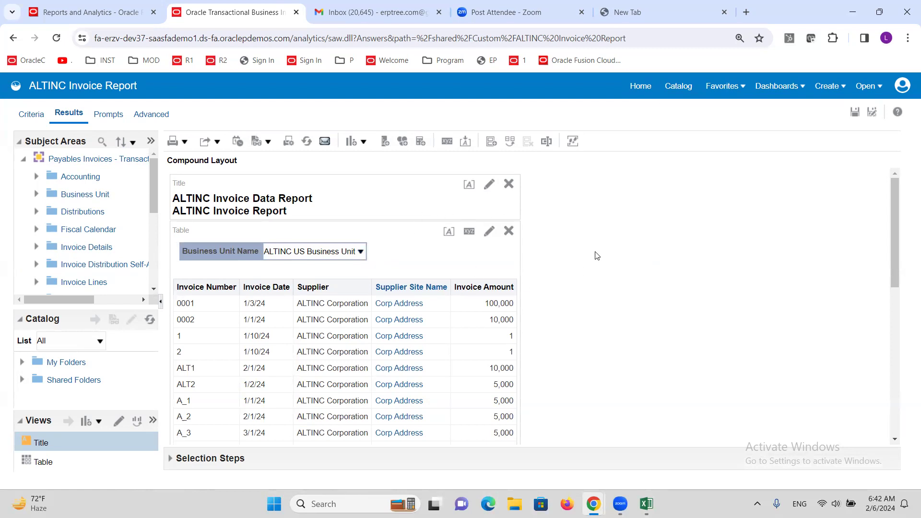
{"action": "scroll", "coordinate": [404, 349], "scroll_direction": "down", "scroll_amount": 5}
{"action": "scroll", "coordinate": [404, 349], "scroll_direction": "down", "scroll_amount": 2}
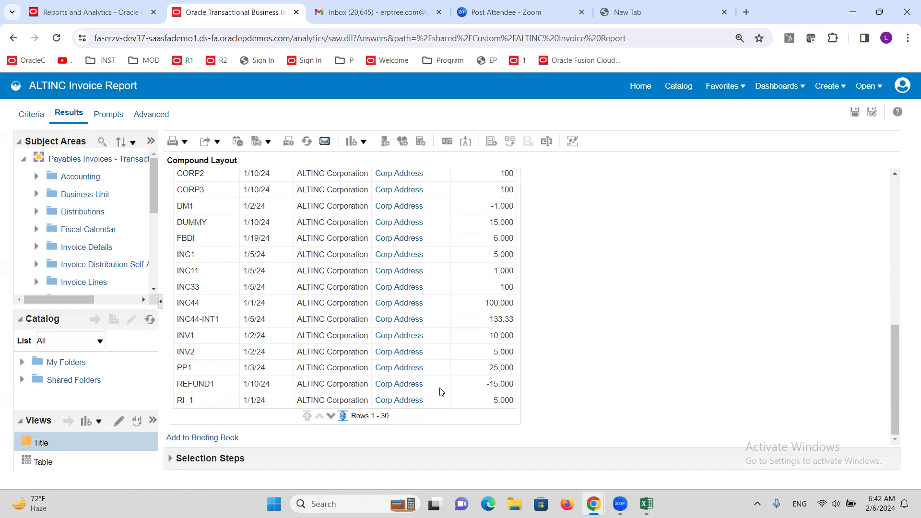
{"action": "scroll", "coordinate": [412, 405], "scroll_direction": "up", "scroll_amount": 2}
{"action": "scroll", "coordinate": [414, 407], "scroll_direction": "up", "scroll_amount": 5}
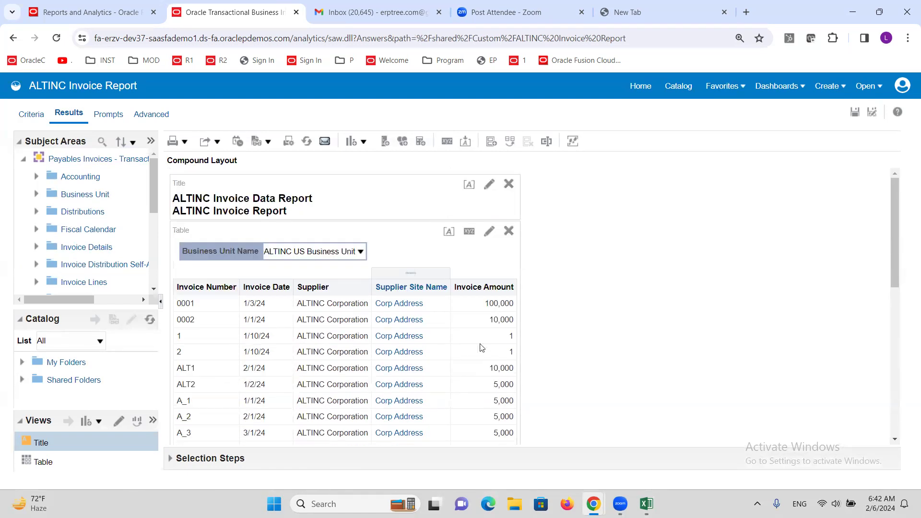
Step: Add a logo to the report's title view using the red-yellow-green gauge image with its arrow pointing to red, and finish editing the title
{"action": "left_click", "coordinate": [490, 188]}
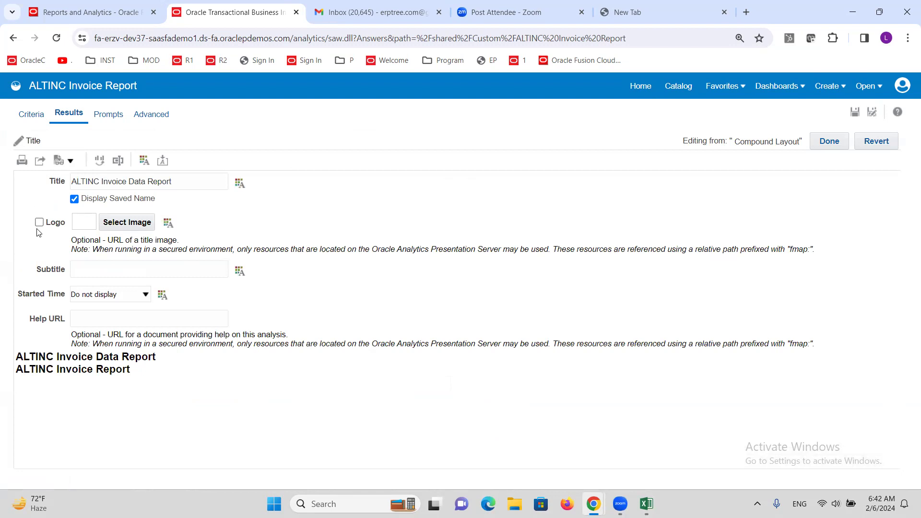
{"action": "left_click", "coordinate": [39, 222]}
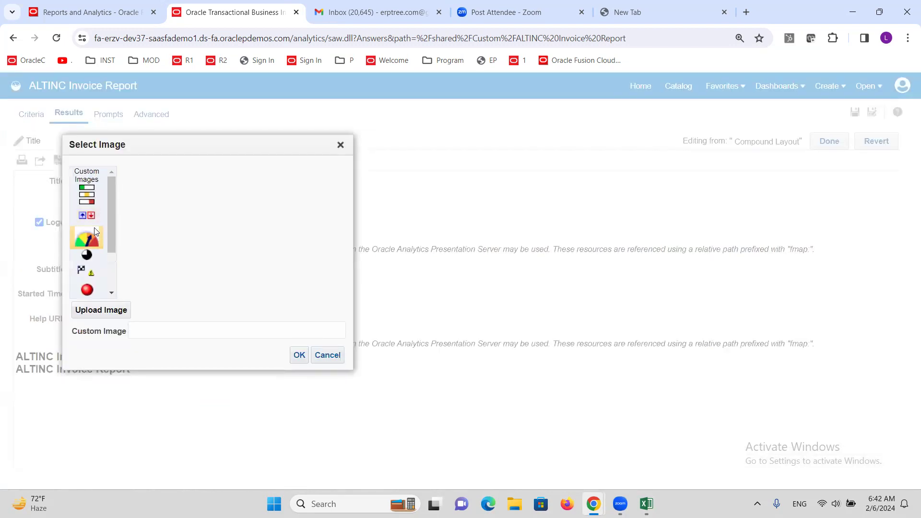
{"action": "left_click", "coordinate": [93, 231]}
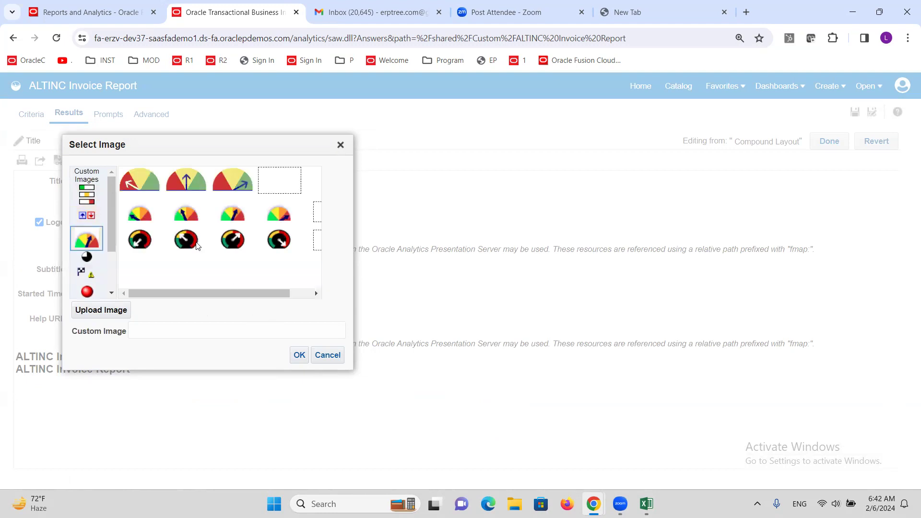
{"action": "left_click", "coordinate": [135, 180]}
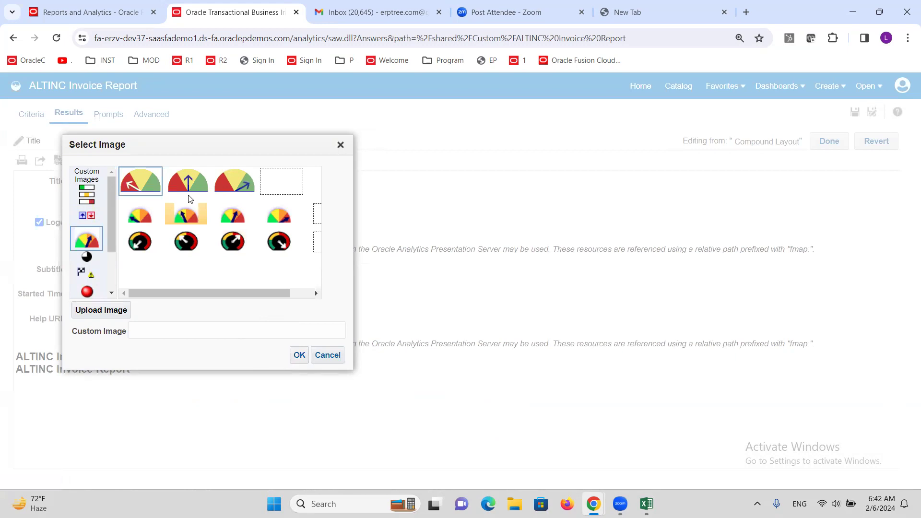
{"action": "left_click", "coordinate": [300, 355]}
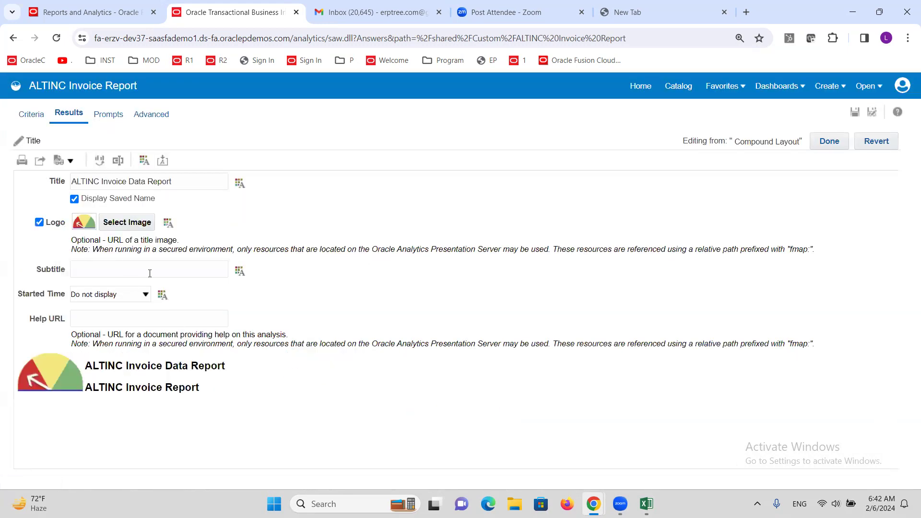
{"action": "left_click", "coordinate": [833, 146]}
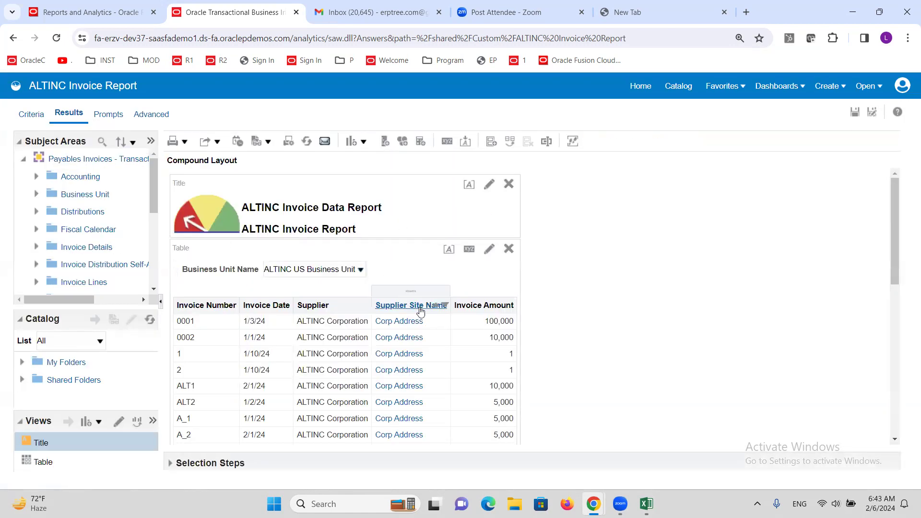
Step: Review the invoice rows in the compound layout and open the table view for editing
{"action": "scroll", "coordinate": [483, 356], "scroll_direction": "down", "scroll_amount": 4}
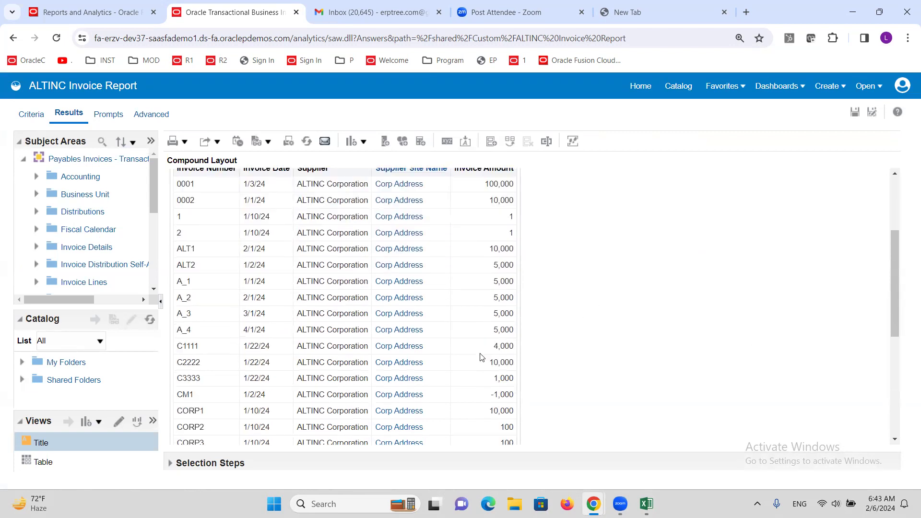
{"action": "scroll", "coordinate": [453, 302], "scroll_direction": "up", "scroll_amount": 4}
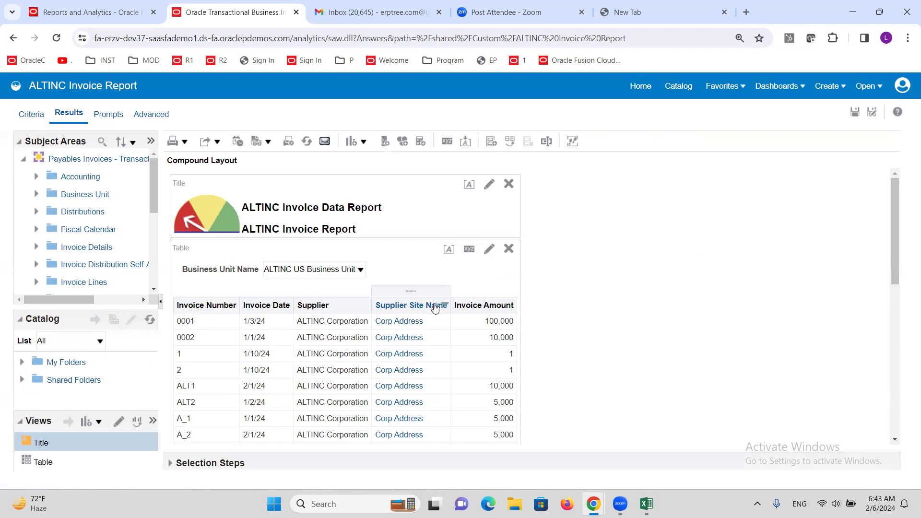
{"action": "left_click", "coordinate": [490, 250]}
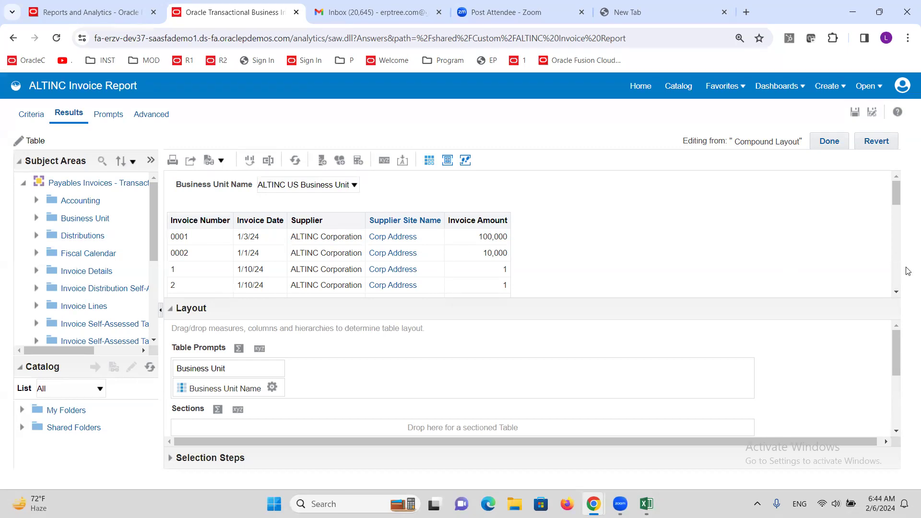
{"action": "left_click", "coordinate": [895, 293]}
{"action": "scroll", "coordinate": [480, 250], "scroll_direction": "up", "scroll_amount": 2}
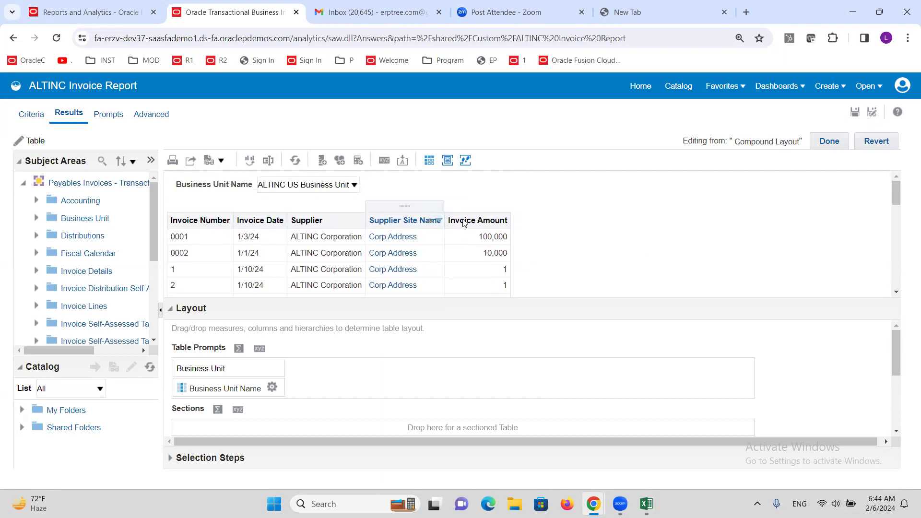
Step: Set the Invoice Amount column's cell background color to yellow in its column properties and apply the change
{"action": "left_click_drag", "start_coordinate": [898, 354], "coordinate": [907, 408]}
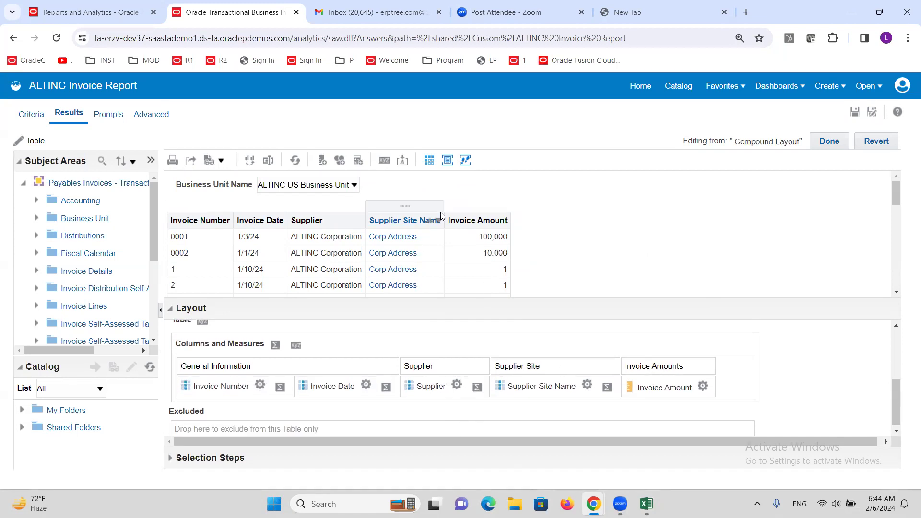
{"action": "left_click", "coordinate": [703, 388]}
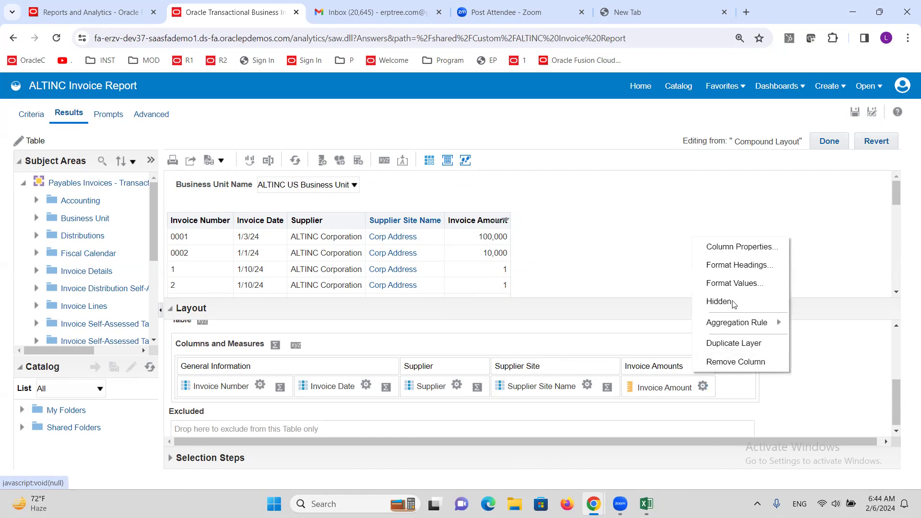
{"action": "left_click", "coordinate": [728, 249]}
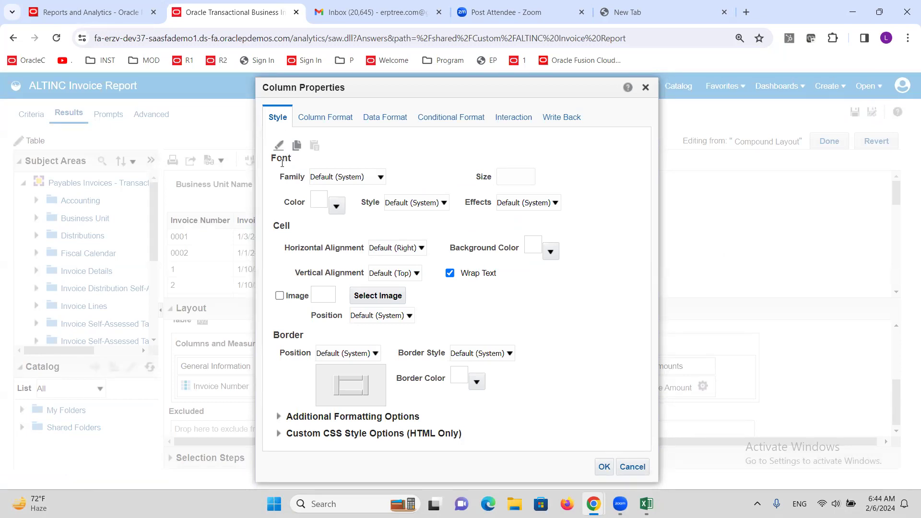
{"action": "left_click_drag", "start_coordinate": [583, 85], "coordinate": [876, 79]}
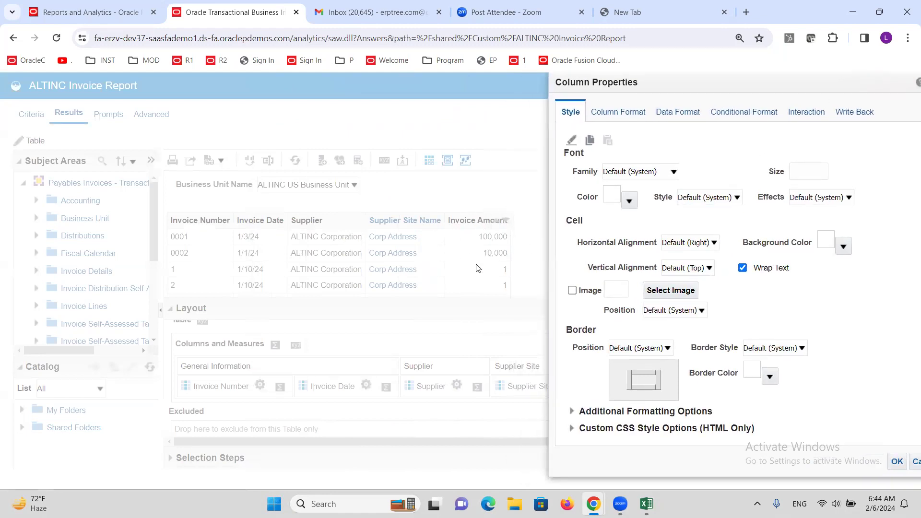
{"action": "left_click_drag", "start_coordinate": [642, 87], "coordinate": [390, 115]}
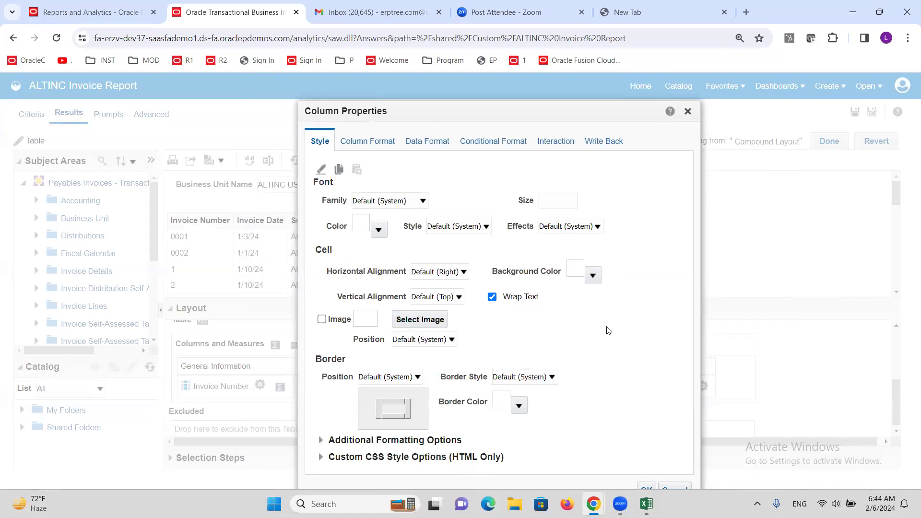
{"action": "left_click", "coordinate": [594, 275]}
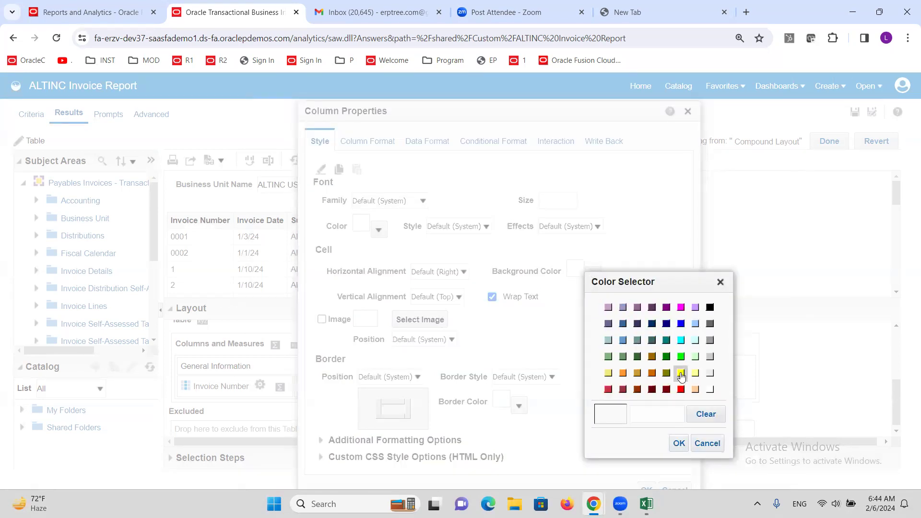
{"action": "left_click", "coordinate": [681, 372]}
{"action": "left_click", "coordinate": [679, 444]}
{"action": "scroll", "coordinate": [560, 434], "scroll_direction": "down", "scroll_amount": 1}
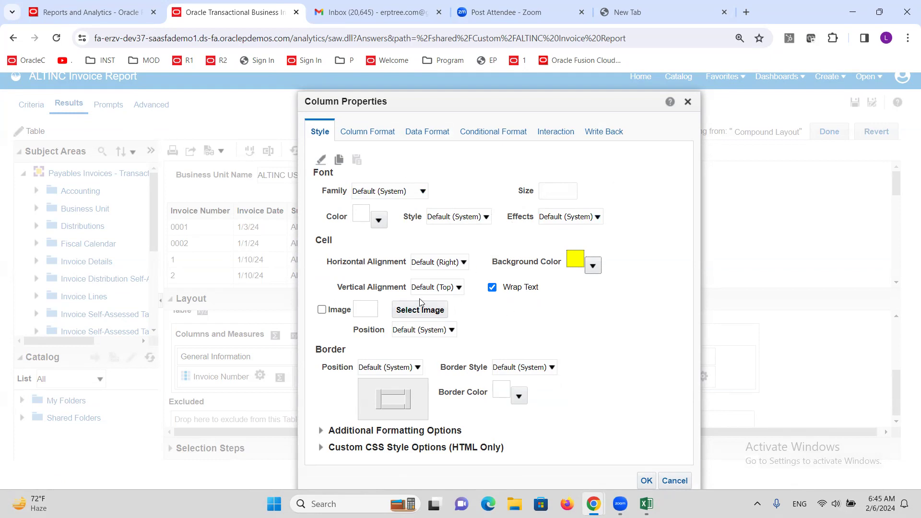
{"action": "left_click", "coordinate": [649, 478]}
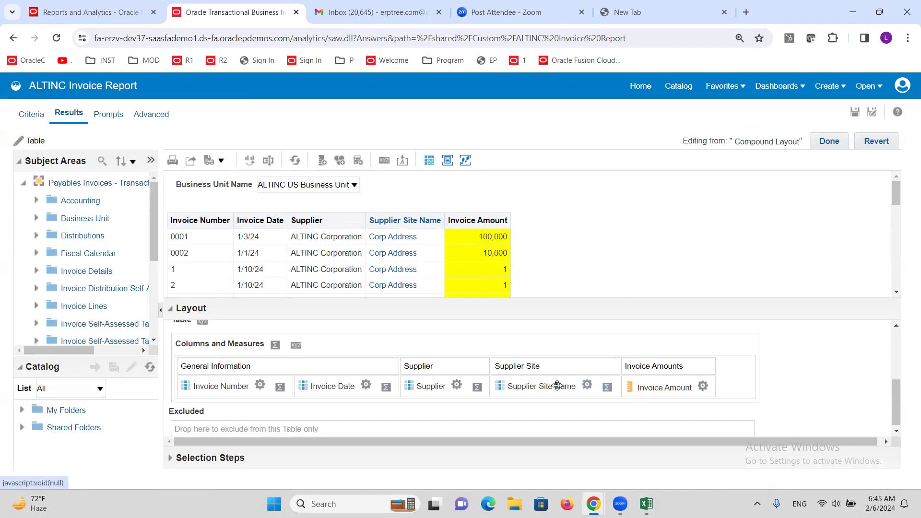
Step: Open the Supplier Site Name column's properties and review its data format, conditional format, interaction and write back settings before returning to the style settings
{"action": "left_click", "coordinate": [587, 387]}
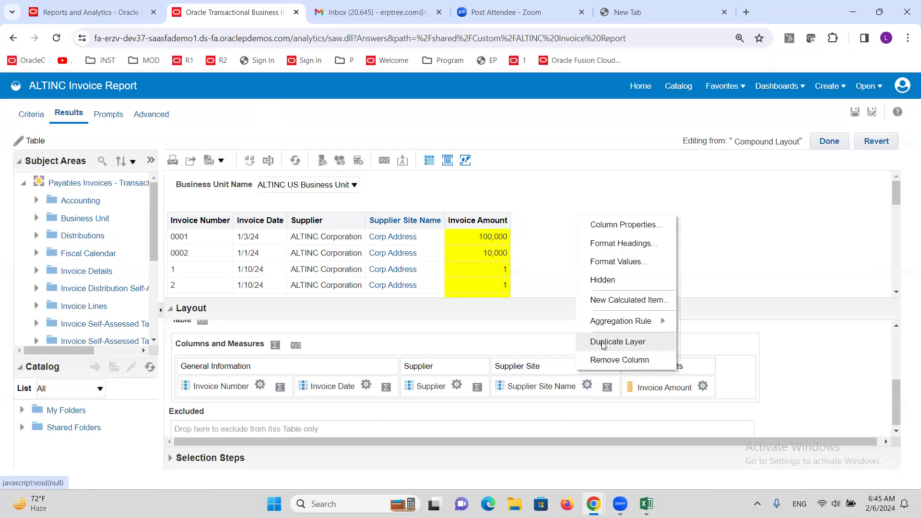
{"action": "left_click", "coordinate": [621, 224]}
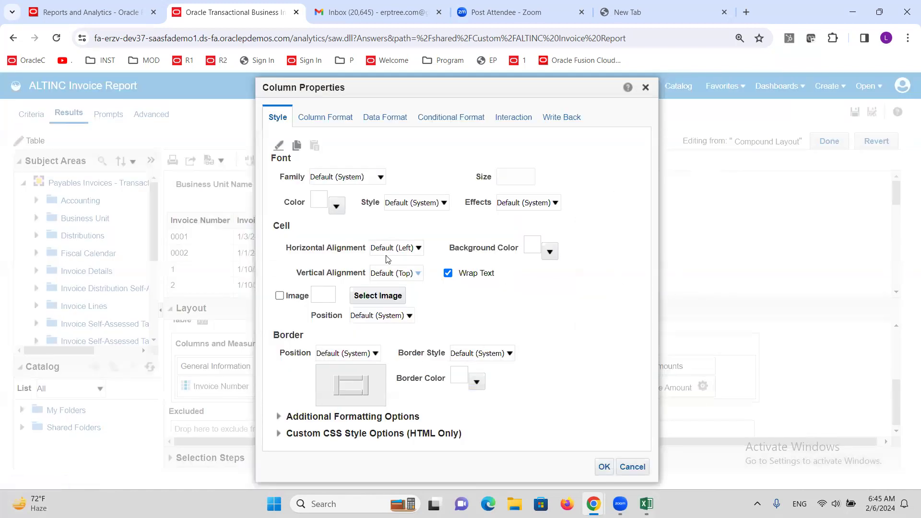
{"action": "left_click", "coordinate": [368, 119]}
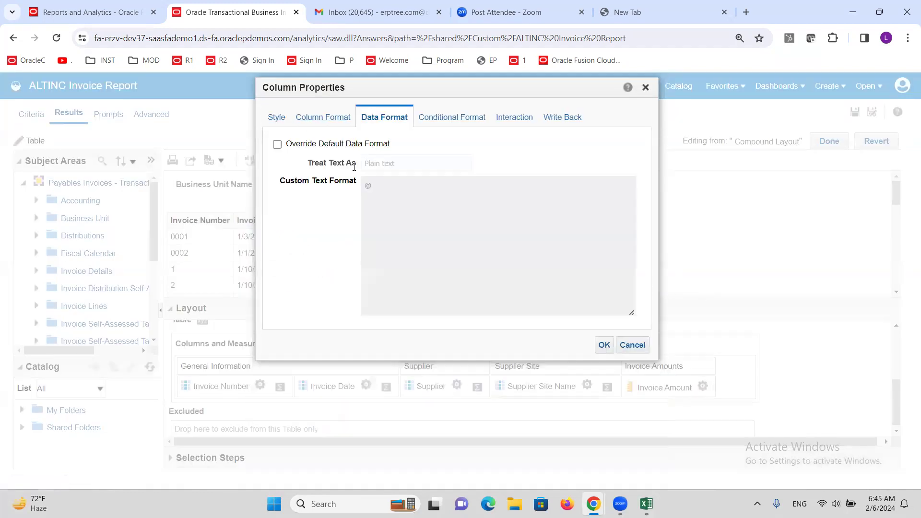
{"action": "left_click", "coordinate": [436, 119]}
{"action": "left_click", "coordinate": [514, 119]}
{"action": "left_click", "coordinate": [562, 117]}
{"action": "left_click", "coordinate": [277, 118]}
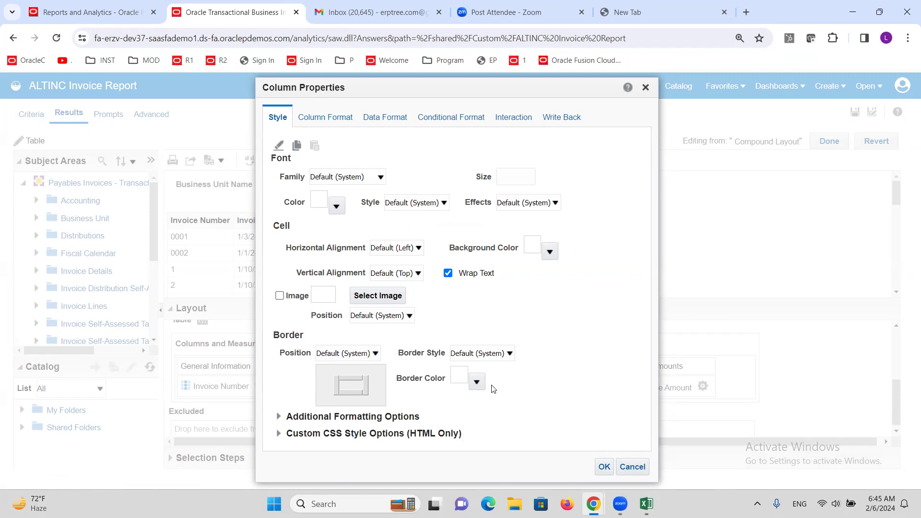
Step: Apply a red (#FF0000) border to all four sides of the Supplier Site Name cells and finish editing the table
{"action": "left_click", "coordinate": [477, 384]}
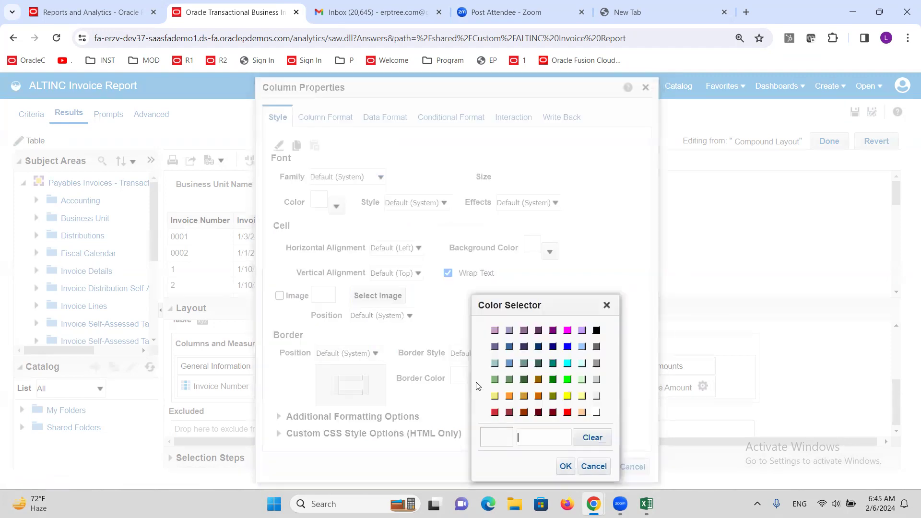
{"action": "left_click", "coordinate": [568, 412]}
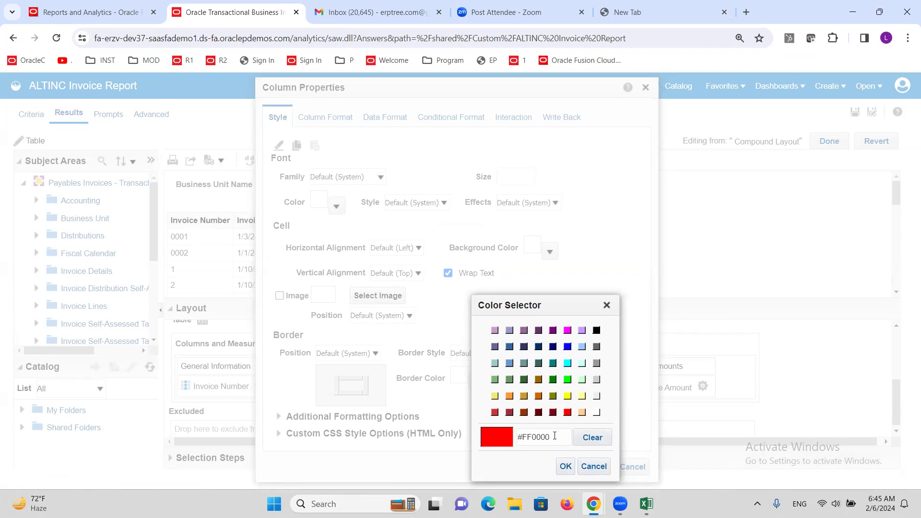
{"action": "left_click", "coordinate": [566, 467]}
{"action": "left_click", "coordinate": [356, 379]}
{"action": "left_click", "coordinate": [336, 386]}
{"action": "left_click", "coordinate": [366, 386]}
{"action": "left_click", "coordinate": [351, 393]}
{"action": "left_click", "coordinate": [606, 466]}
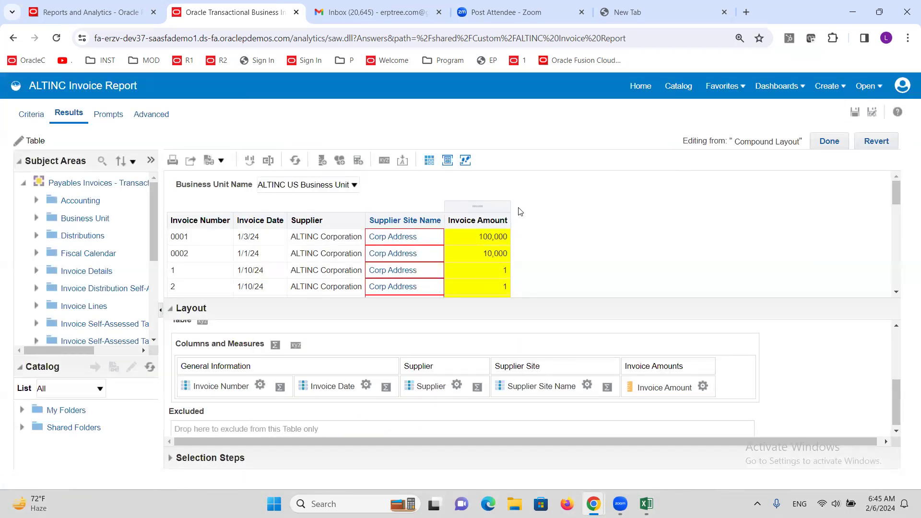
{"action": "left_click", "coordinate": [830, 141]}
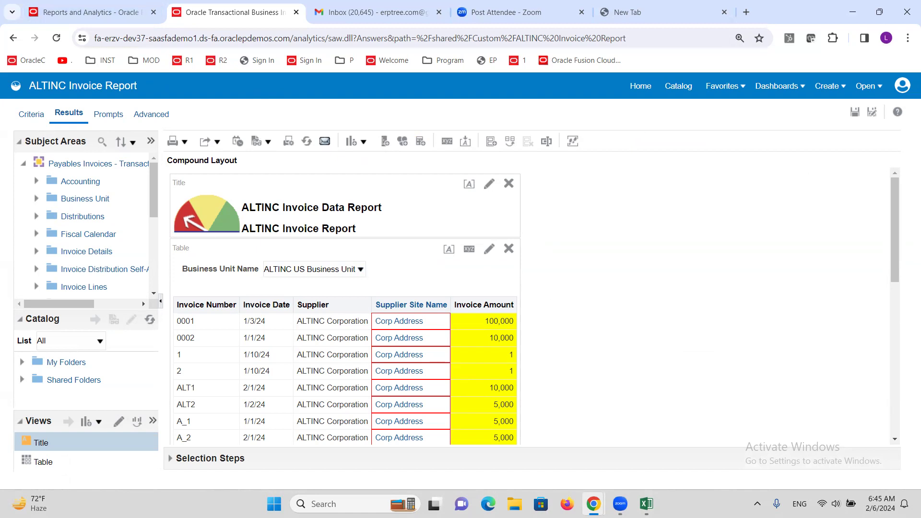
Step: Switch to the Excel training sheet and review the topics Creating BI Reports - SQL, Creating OTBI Report and Payment Format
{"action": "left_click", "coordinate": [646, 504]}
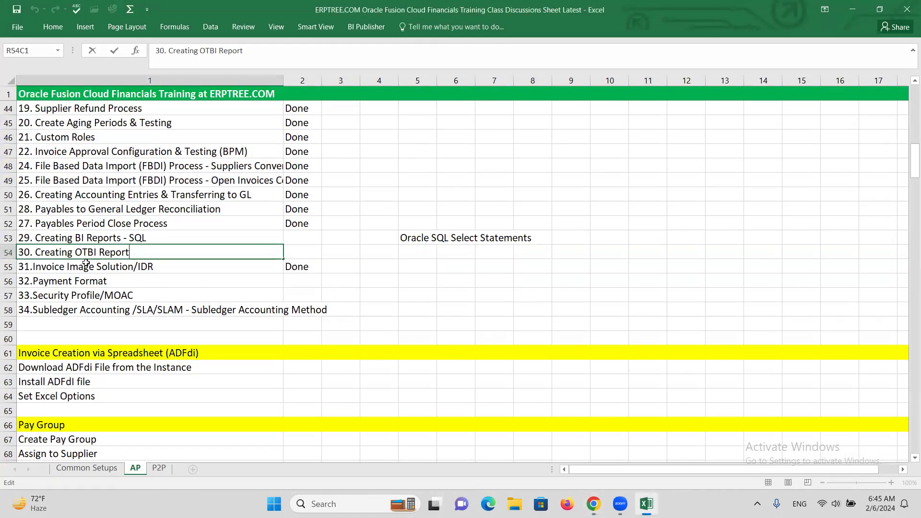
{"action": "left_click_drag", "start_coordinate": [77, 255], "coordinate": [96, 254]}
{"action": "double_click", "coordinate": [76, 238]}
{"action": "left_click_drag", "start_coordinate": [76, 237], "coordinate": [89, 236]}
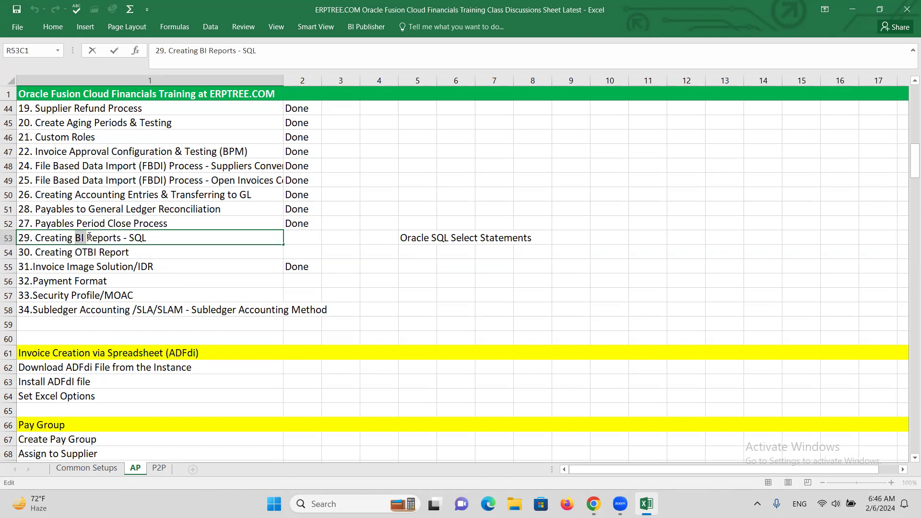
{"action": "double_click", "coordinate": [76, 254]}
{"action": "left_click_drag", "start_coordinate": [76, 253], "coordinate": [100, 254]}
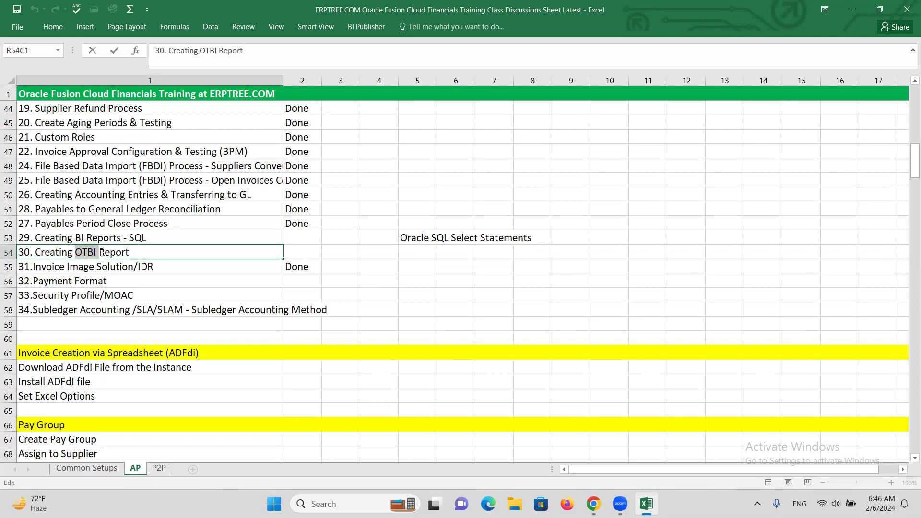
{"action": "left_click", "coordinate": [76, 236]}
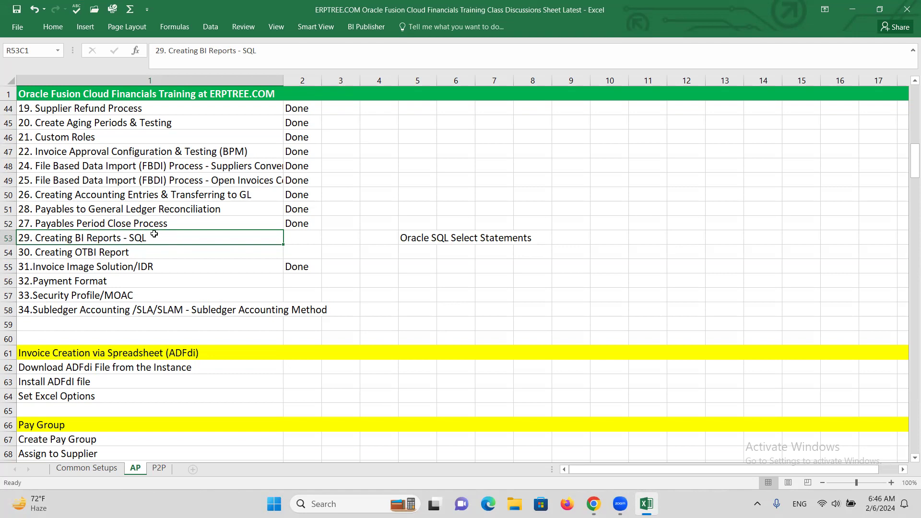
{"action": "double_click", "coordinate": [154, 237]}
{"action": "left_click_drag", "start_coordinate": [154, 237], "coordinate": [132, 238]}
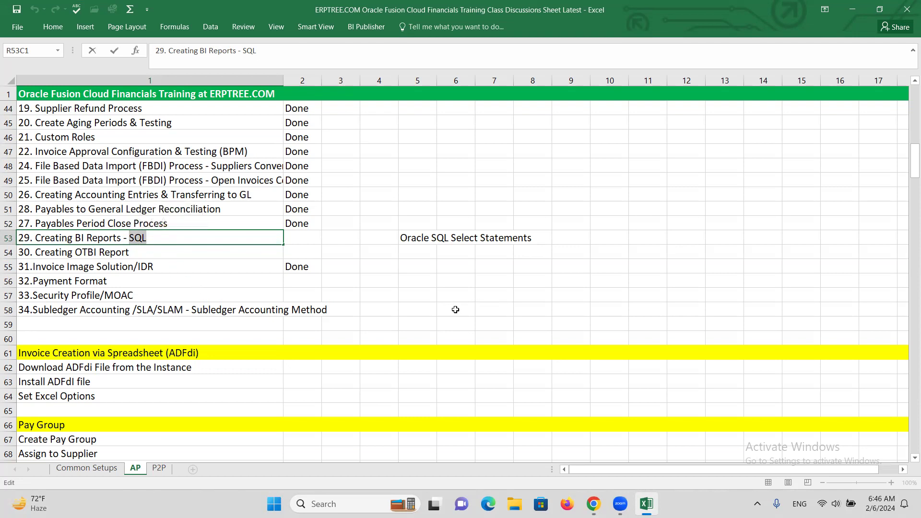
{"action": "key", "text": "Escape"}
{"action": "left_click", "coordinate": [124, 253]}
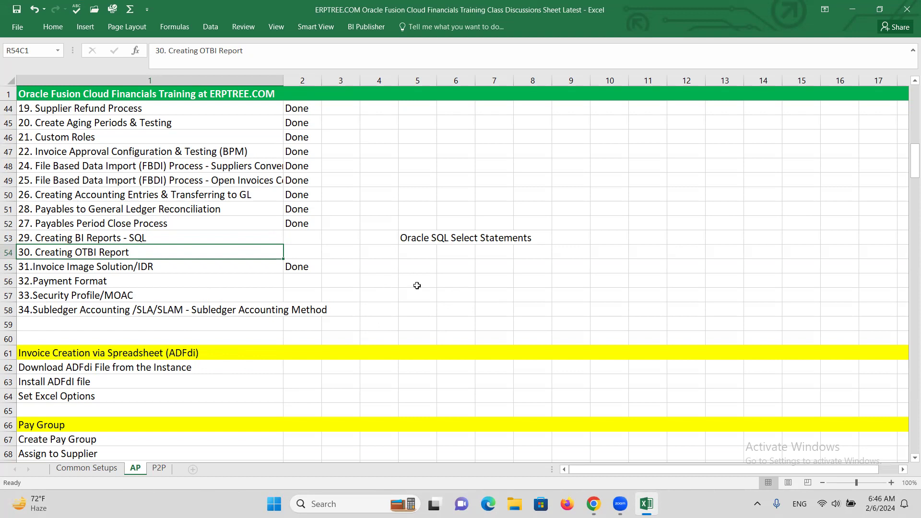
{"action": "left_click", "coordinate": [92, 278]}
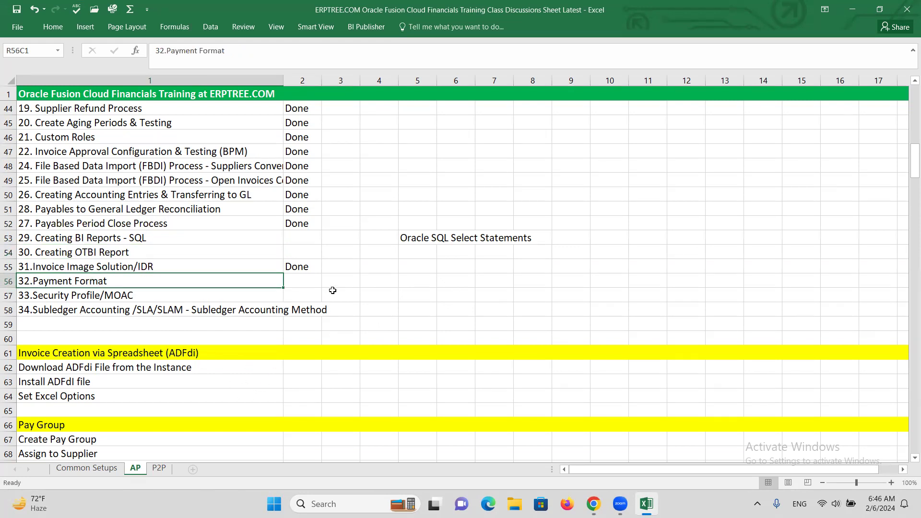
Step: Switch back to Oracle Fusion in Chrome and open Setup and Maintenance from the home page
{"action": "key", "text": "alt+Tab"}
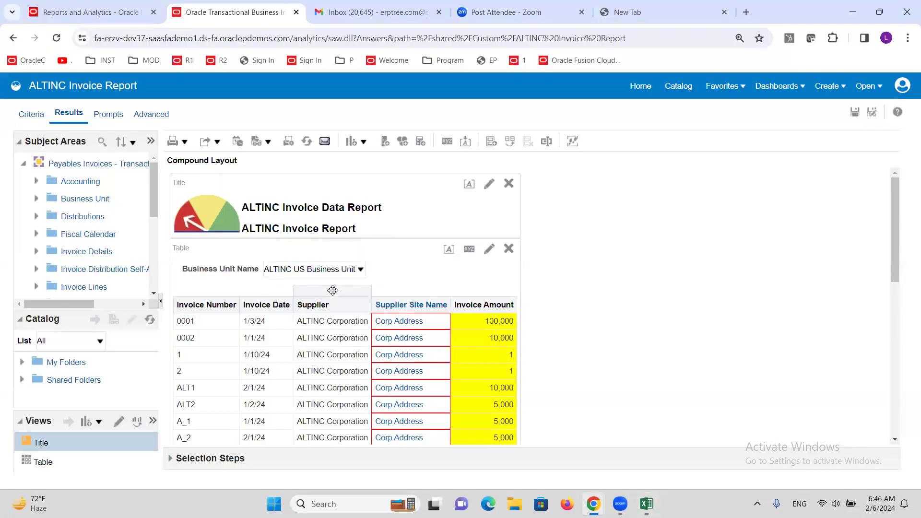
{"action": "left_click", "coordinate": [70, 4]}
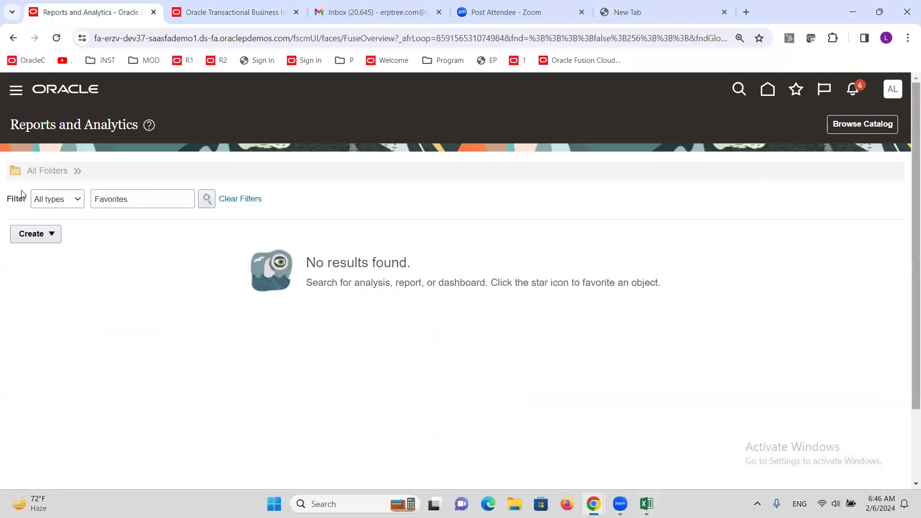
{"action": "left_click", "coordinate": [53, 91]}
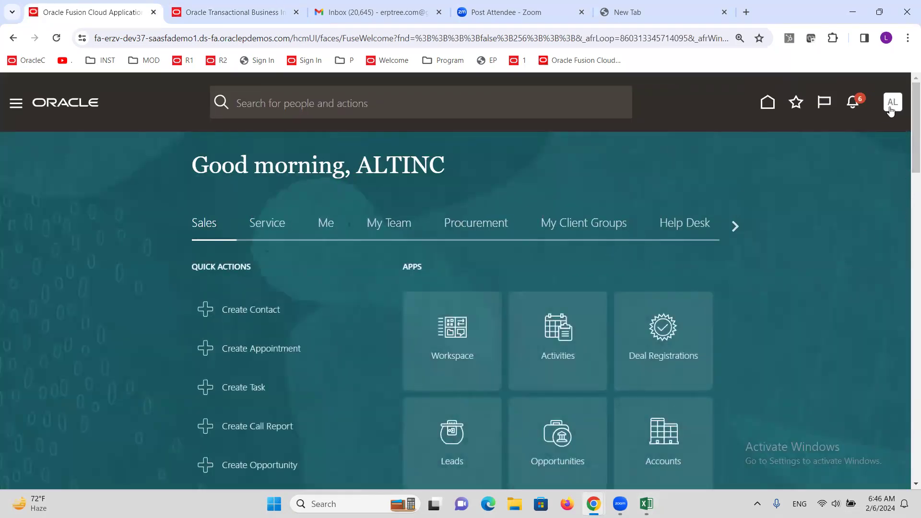
{"action": "left_click", "coordinate": [896, 109]}
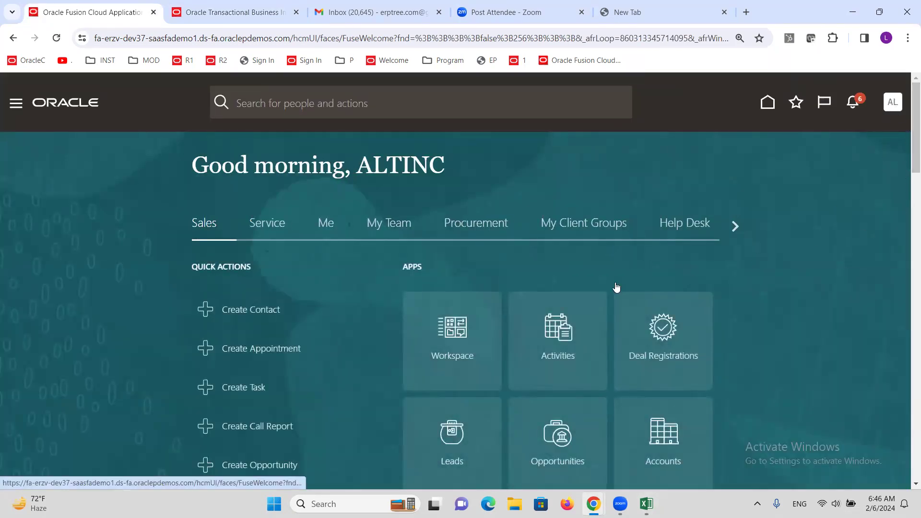
{"action": "left_click", "coordinate": [684, 301]}
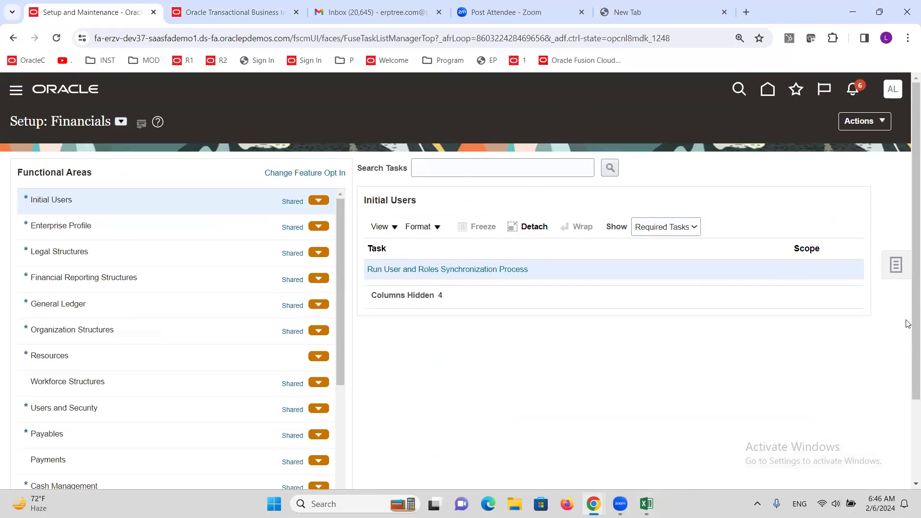
Step: Search the setup tasks for "bank acc" and open Manage Bank Accounts
{"action": "left_click", "coordinate": [492, 168]}
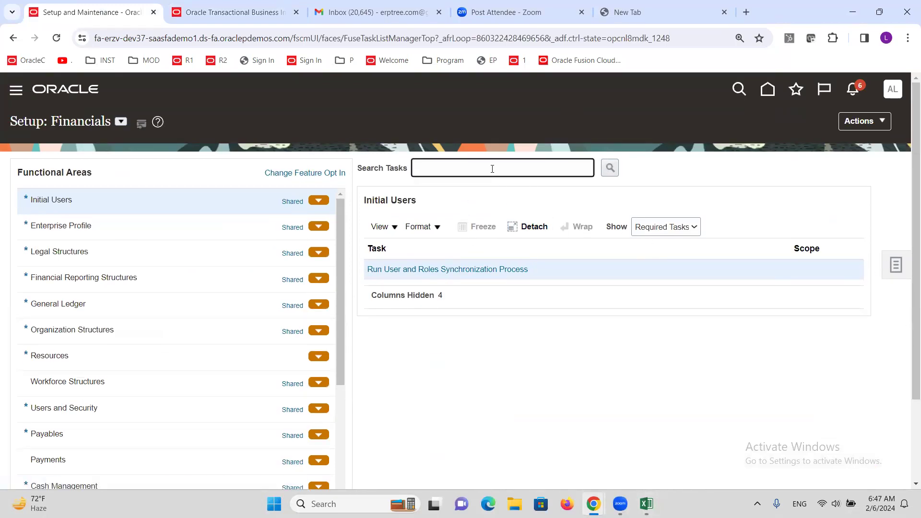
{"action": "type", "text": "bank acc"}
{"action": "key", "text": "Return"}
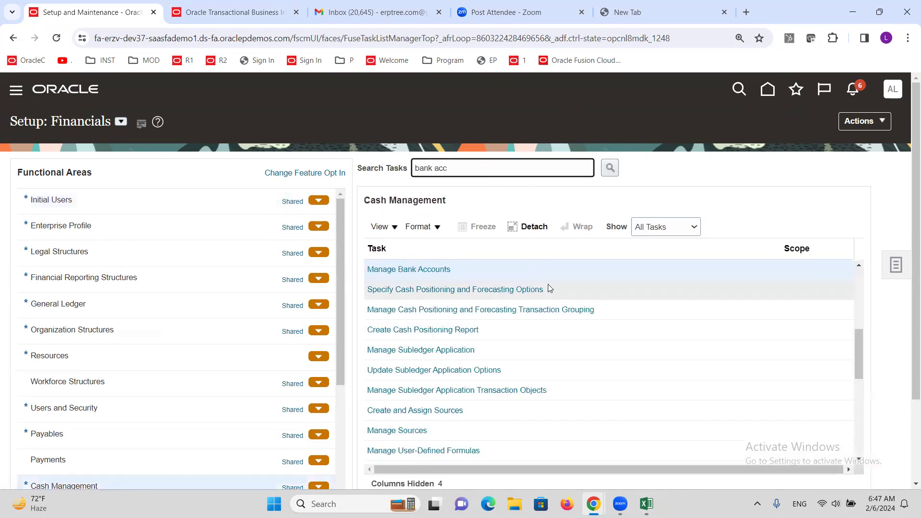
{"action": "left_click", "coordinate": [417, 268]}
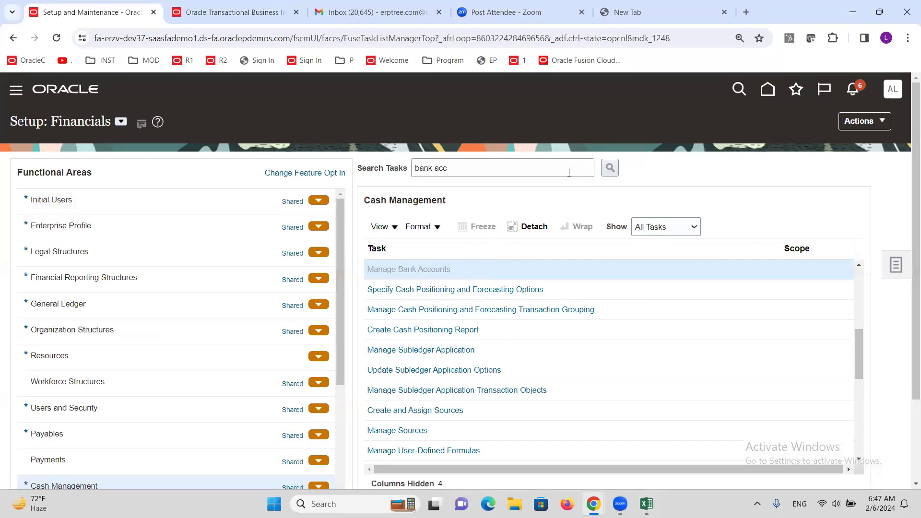
Step: Search the bank accounts by the account name ALT and open ALTINC Corporate Account
{"action": "left_click", "coordinate": [229, 205]}
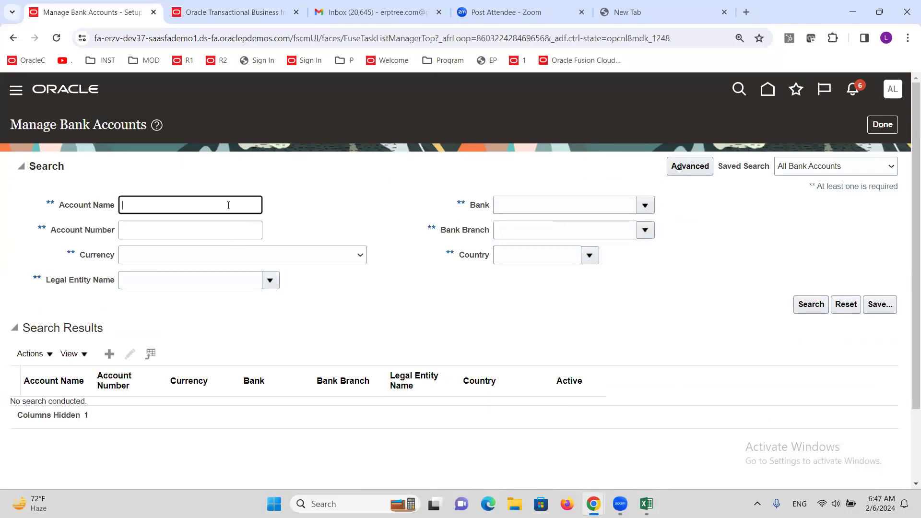
{"action": "type", "text": "ALT"}
{"action": "key", "text": "Return"}
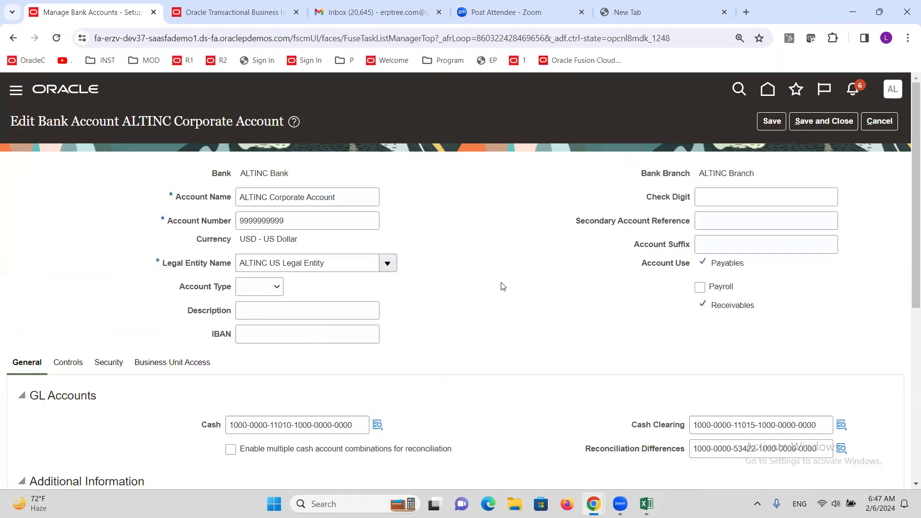
Step: Examine the payment format assigned to the ALTINC Check payment document, cancel out of the bank account and return to the Financials setup tasks
{"action": "scroll", "coordinate": [499, 286], "scroll_direction": "down", "scroll_amount": 5}
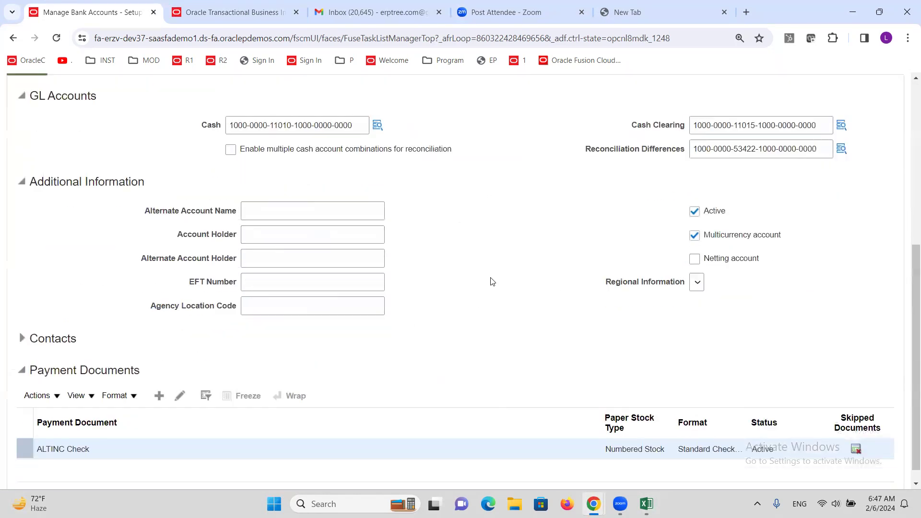
{"action": "triple_click", "coordinate": [680, 448]}
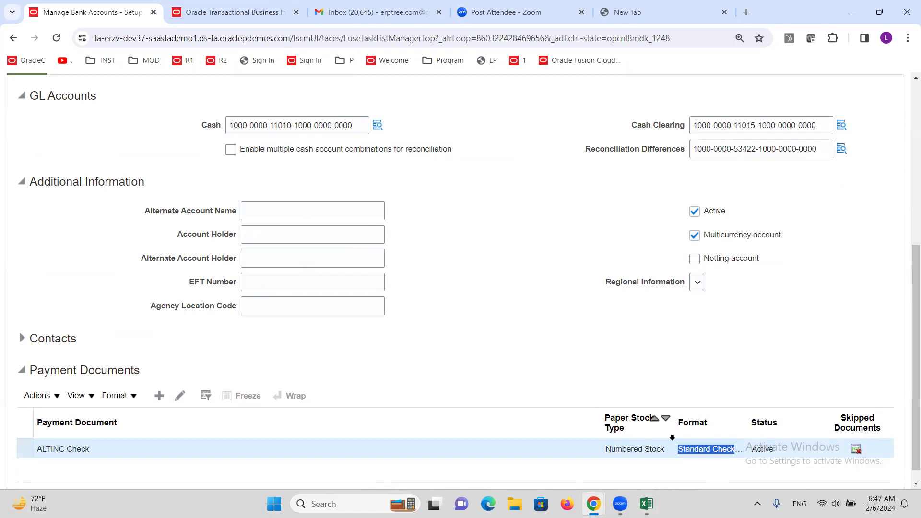
{"action": "scroll", "coordinate": [493, 298], "scroll_direction": "up", "scroll_amount": 5}
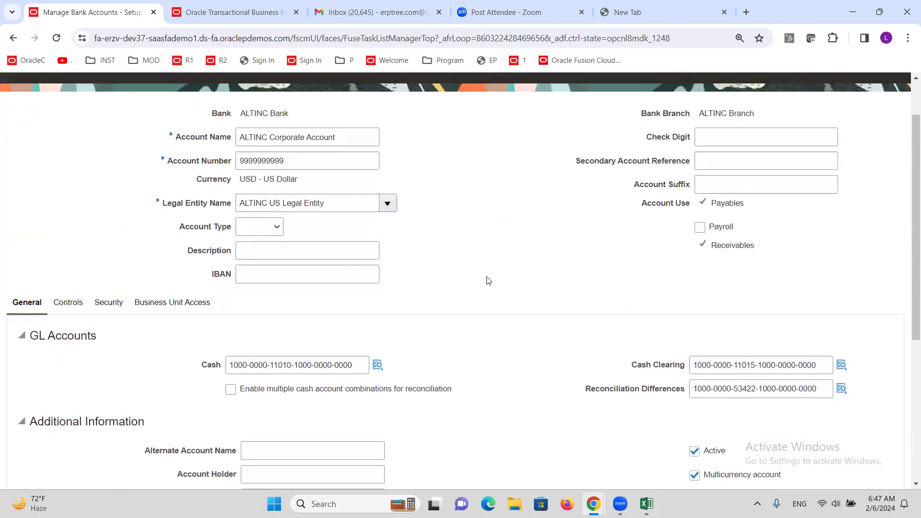
{"action": "left_click", "coordinate": [879, 122]}
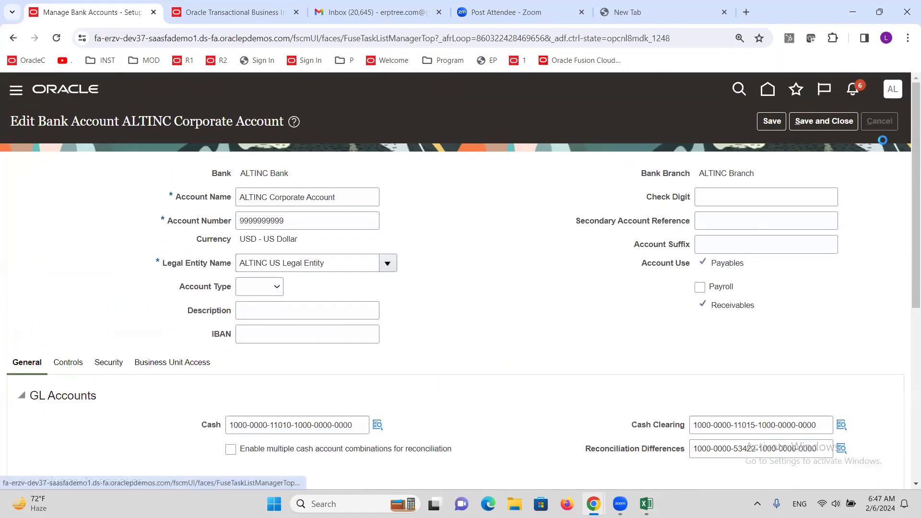
{"action": "left_click", "coordinate": [883, 124]}
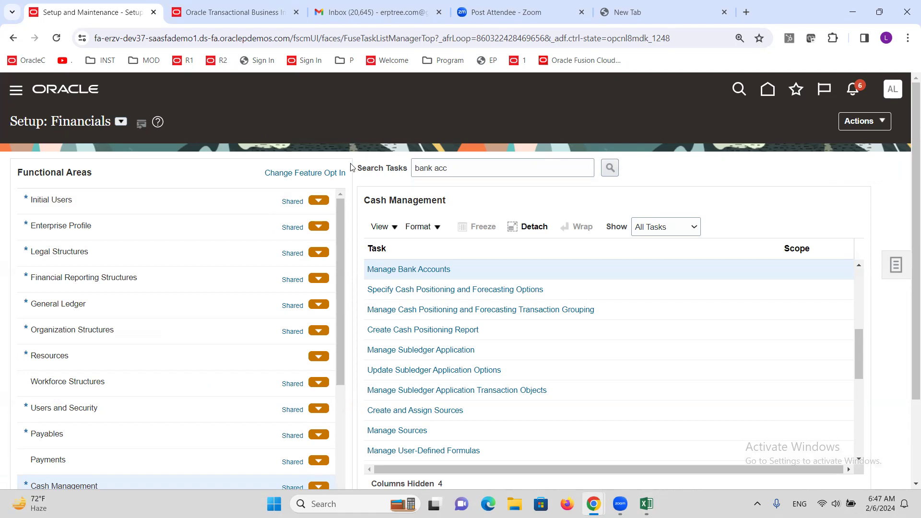
Step: Close the browser tab holding the ALTINC Invoice Report, leaving the site without saving the changes
{"action": "left_click", "coordinate": [251, 11]}
{"action": "left_click", "coordinate": [296, 12]}
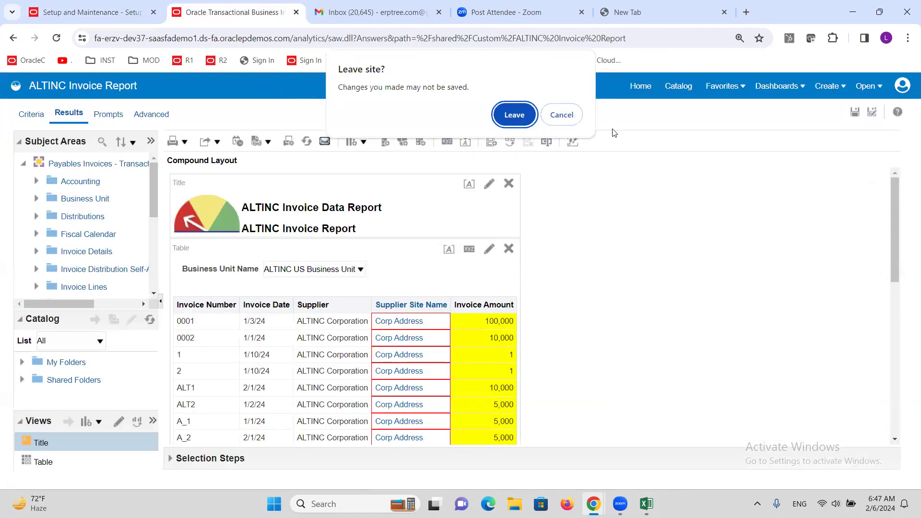
{"action": "left_click", "coordinate": [514, 115]}
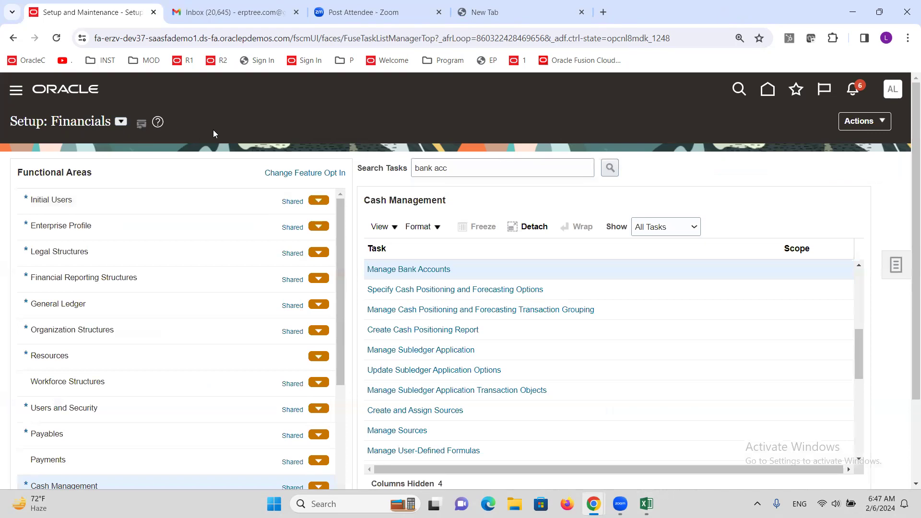
{"action": "left_click_drag", "start_coordinate": [317, 38], "coordinate": [727, 11]}
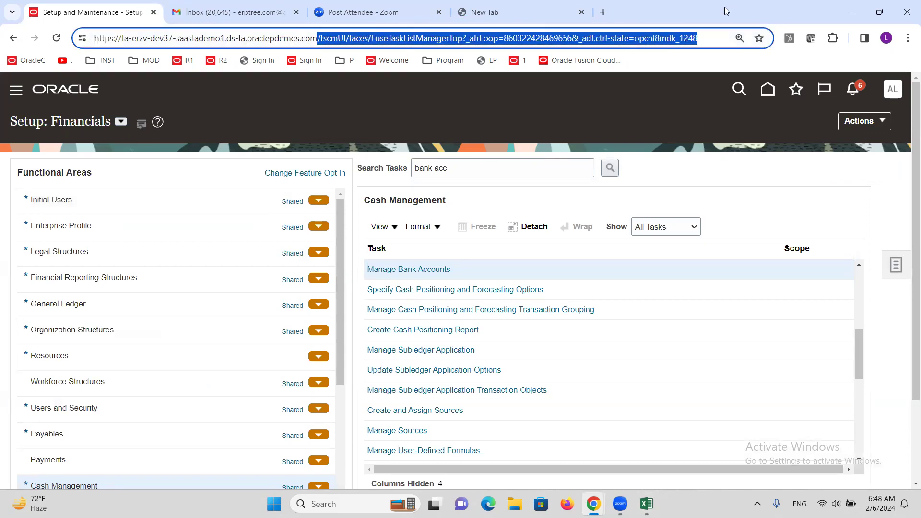
{"action": "key", "text": "BackSpace"}
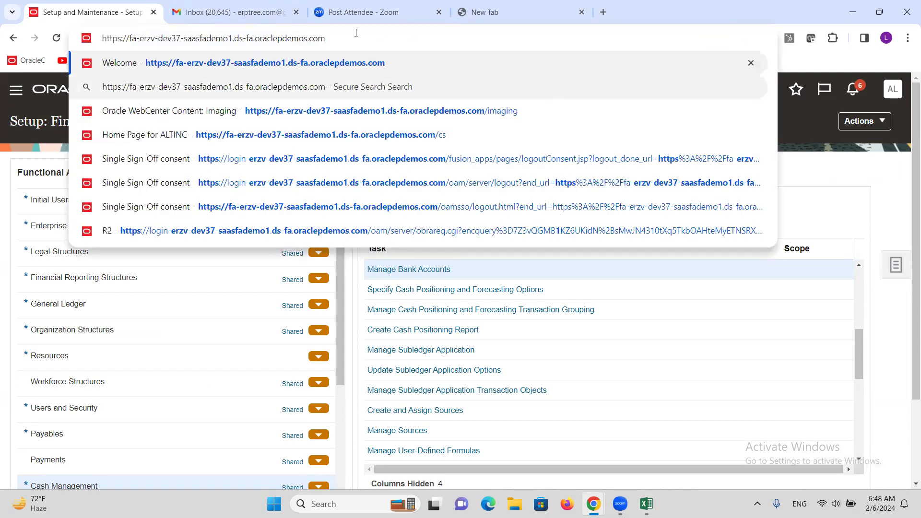
{"action": "type", "text": "/"}
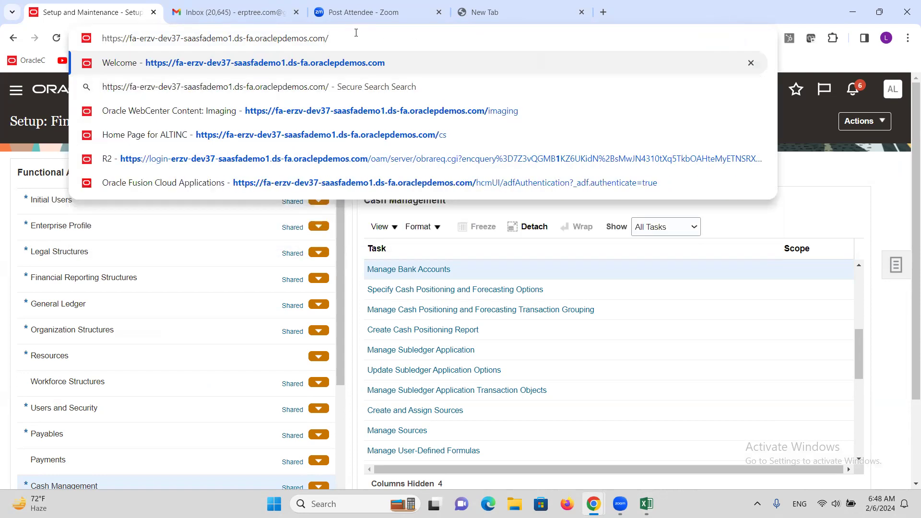
{"action": "type", "text": "X"}
{"action": "key", "text": "BackSpace"}
{"action": "type", "text": "xmlpserver"}
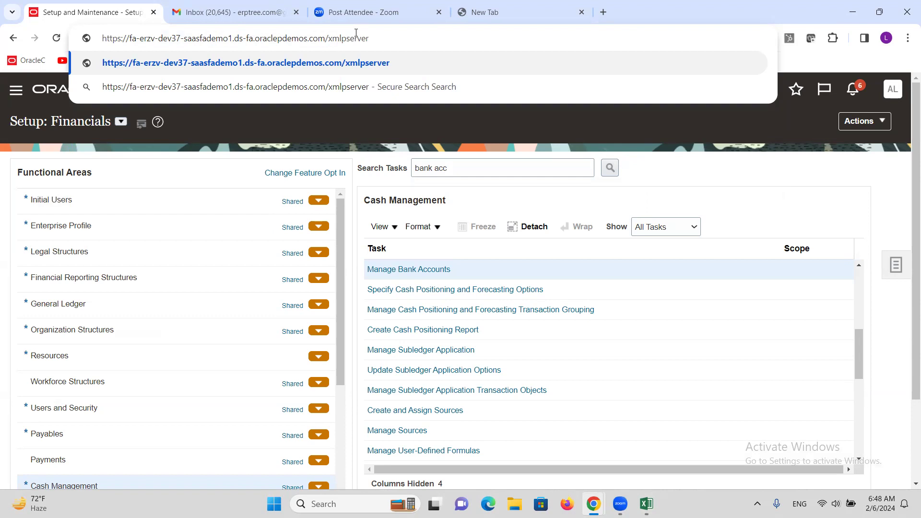
{"action": "key", "text": "shift+Right"}
{"action": "key", "text": "shift+Right"}
{"action": "key", "text": "shift+Right"}
{"action": "key", "text": "shift+Right"}
{"action": "key", "text": "End"}
{"action": "key", "text": "shift+Left"}
{"action": "key", "text": "shift+Left"}
{"action": "key", "text": "shift+Left"}
{"action": "key", "text": "shift+Left"}
{"action": "key", "text": "shift+Left"}
{"action": "key", "text": "shift+Left"}
{"action": "key", "text": "shift+Left"}
{"action": "key", "text": "shift+Left"}
{"action": "key", "text": "shift+Left"}
{"action": "key", "text": "shift+Left"}
{"action": "key", "text": "shift+Left"}
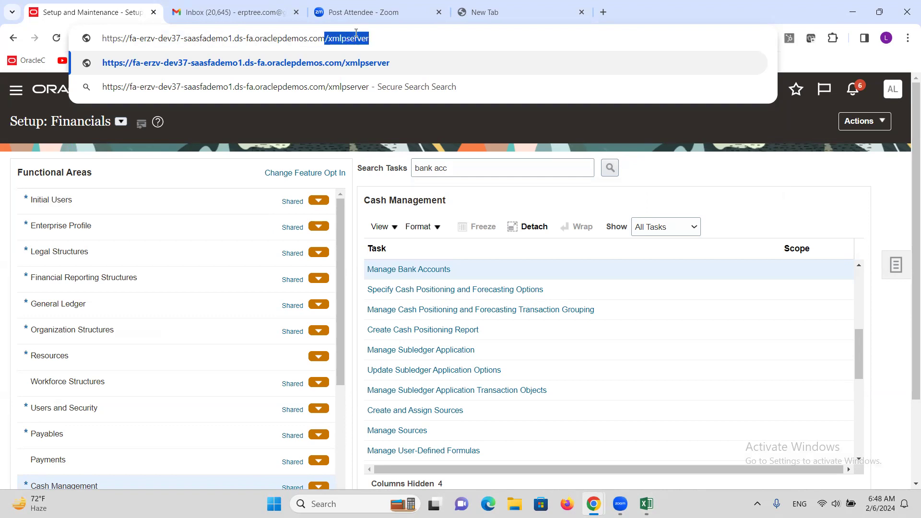
{"action": "key", "text": "End"}
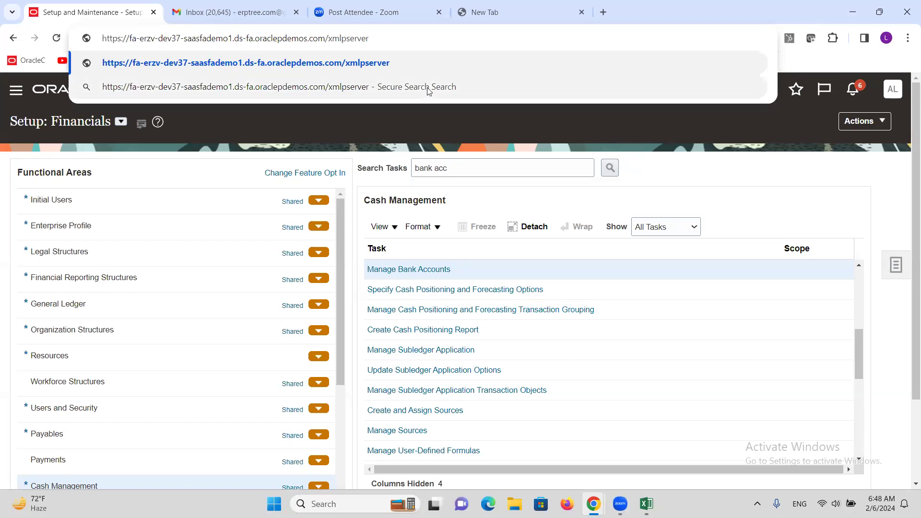
{"action": "left_click", "coordinate": [643, 163]}
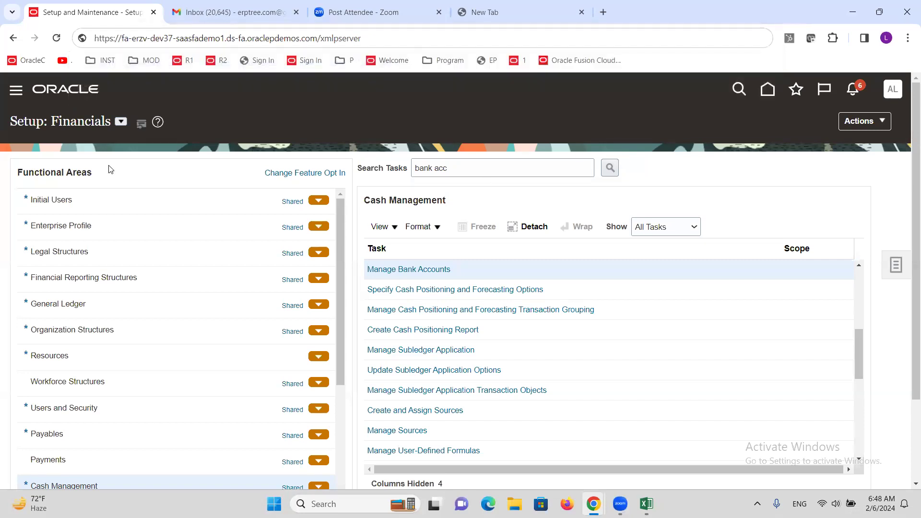
Step: Open the Reports and Analytics work area from the Tools group of the navigator
{"action": "left_click", "coordinate": [18, 94]}
{"action": "scroll", "coordinate": [246, 245], "scroll_direction": "down", "scroll_amount": 15}
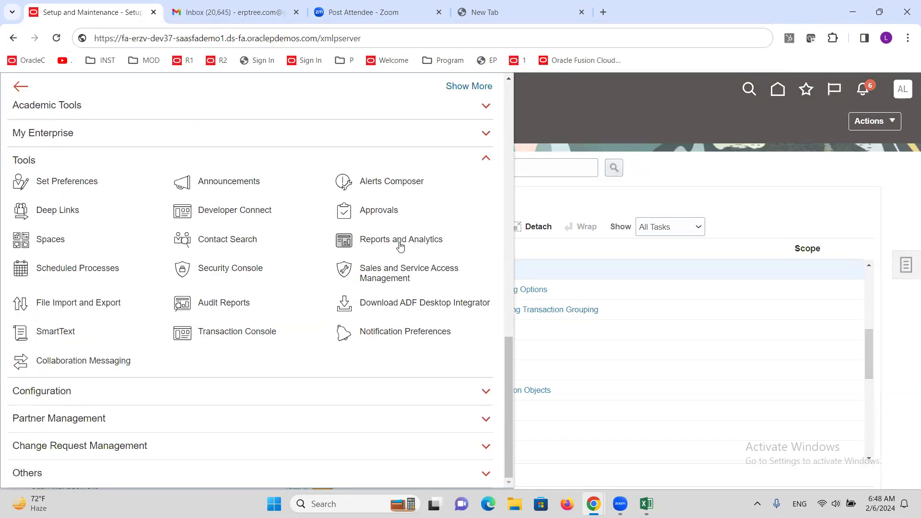
{"action": "left_click", "coordinate": [411, 244]}
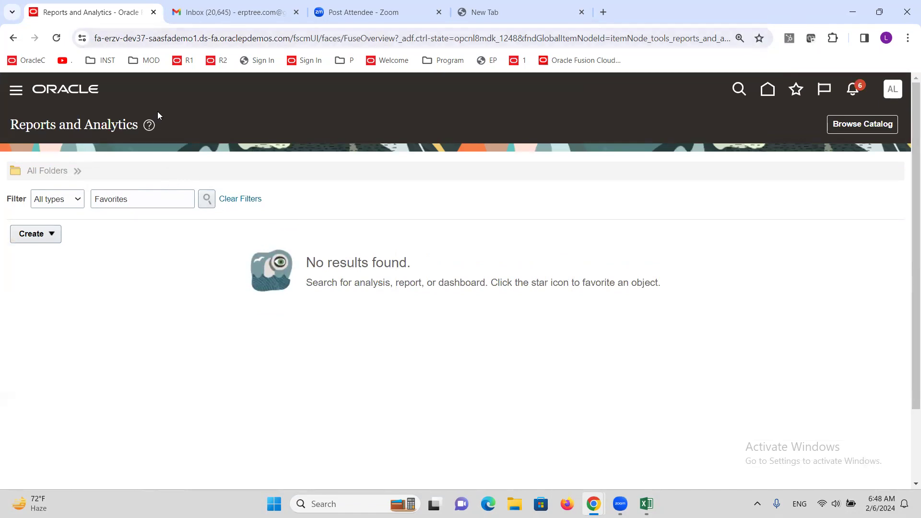
Step: Replace everything after the host name in the page address with /xmlpserver and load the Oracle Analytics Publisher home page
{"action": "left_click_drag", "start_coordinate": [293, 37], "coordinate": [898, 5]}
{"action": "key", "text": "BackSpace"}
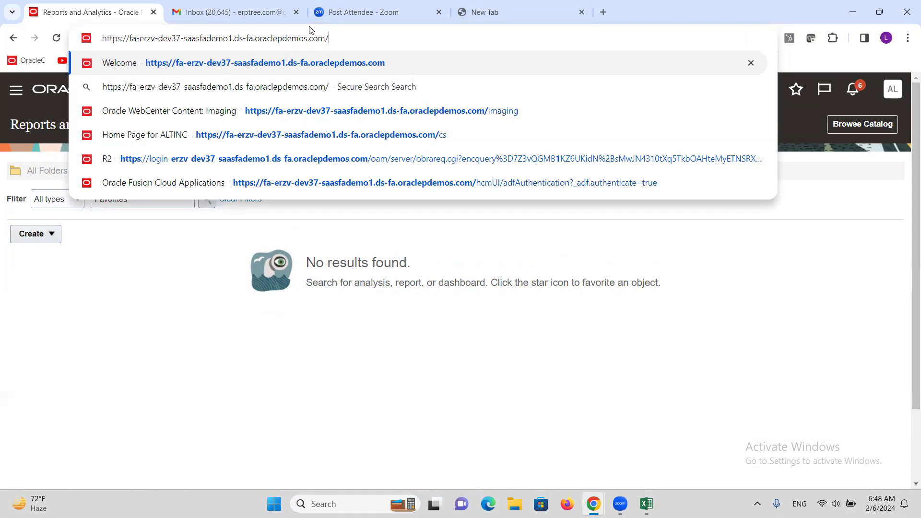
{"action": "type", "text": "xm"}
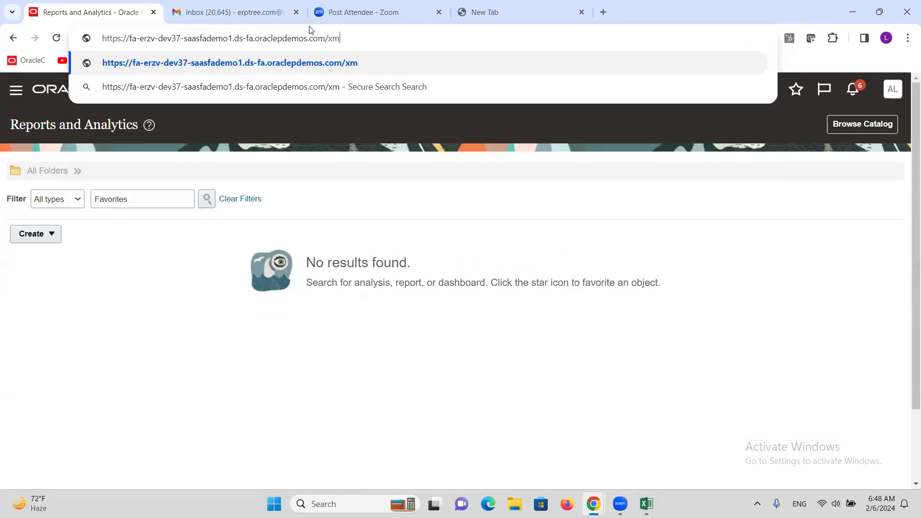
{"action": "type", "text": "lpserver"}
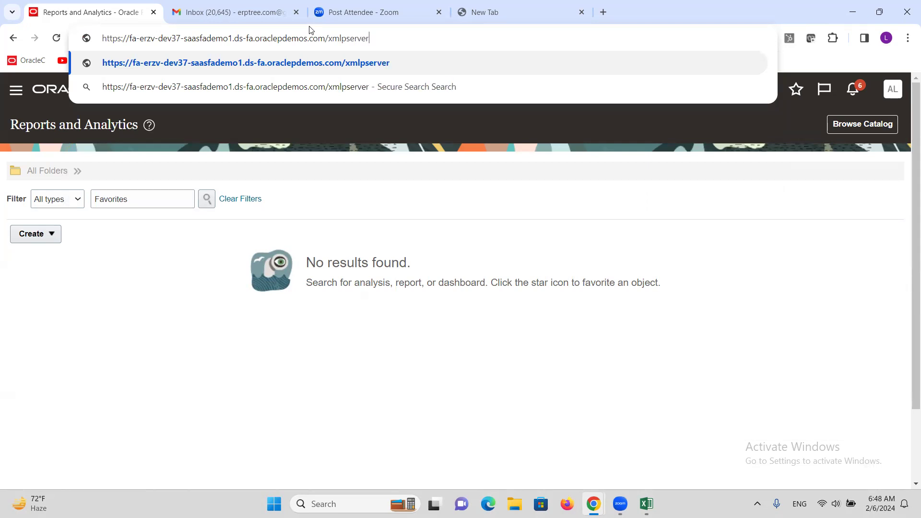
{"action": "key", "text": "Return"}
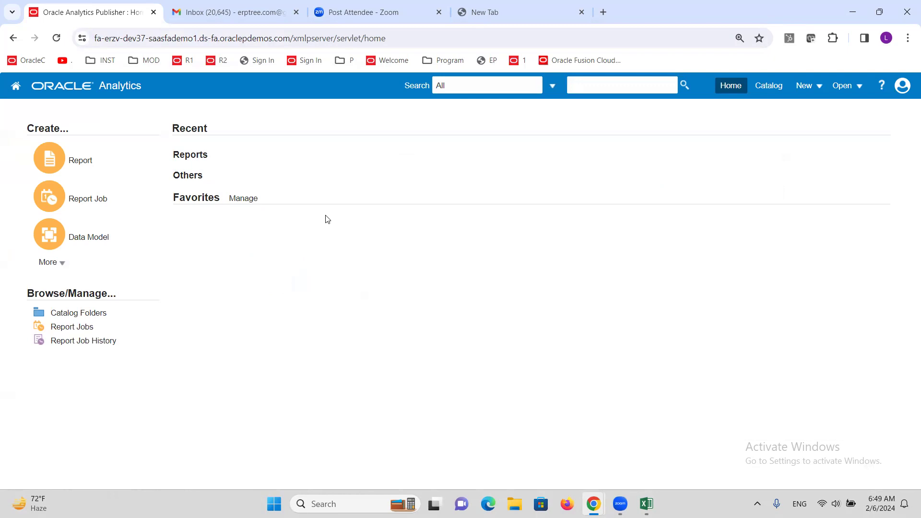
Step: Open the catalog, widen the folder pane and go to the Payments folder under Shared Folders/Financials
{"action": "left_click", "coordinate": [772, 89]}
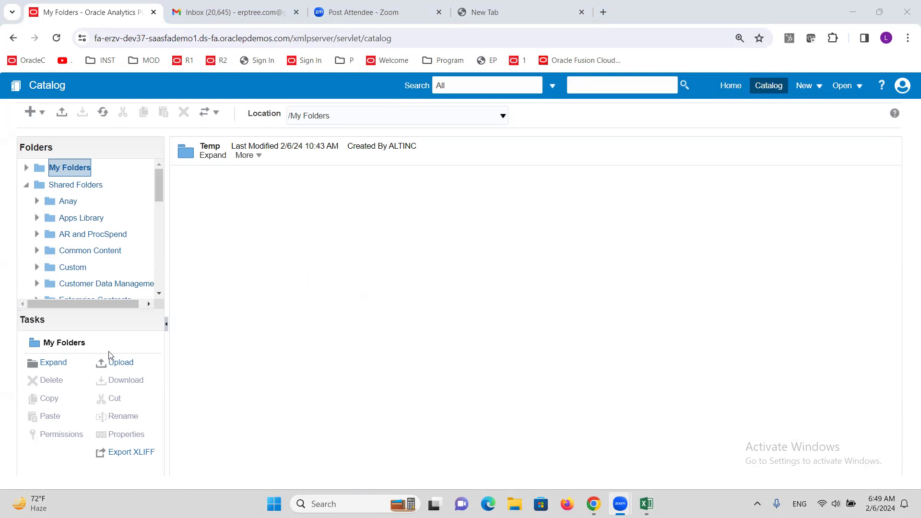
{"action": "left_click_drag", "start_coordinate": [167, 267], "coordinate": [220, 314]}
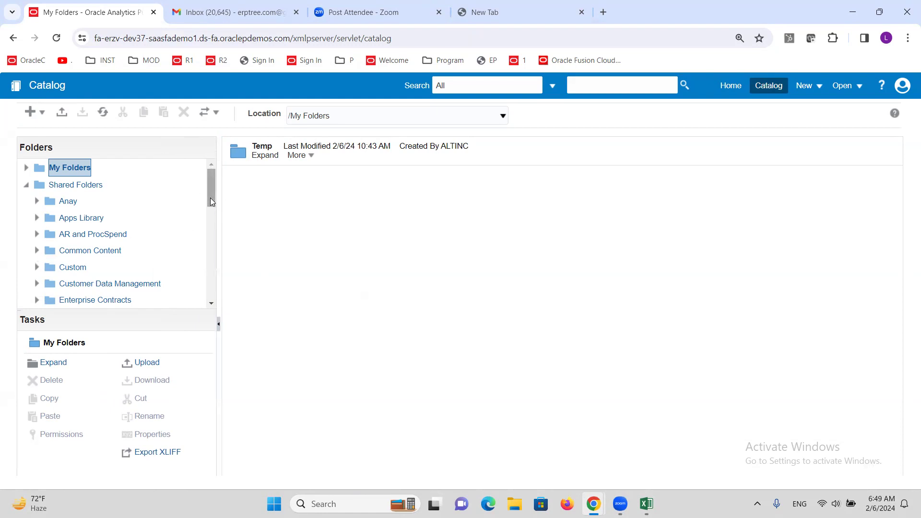
{"action": "left_click_drag", "start_coordinate": [211, 194], "coordinate": [208, 214]}
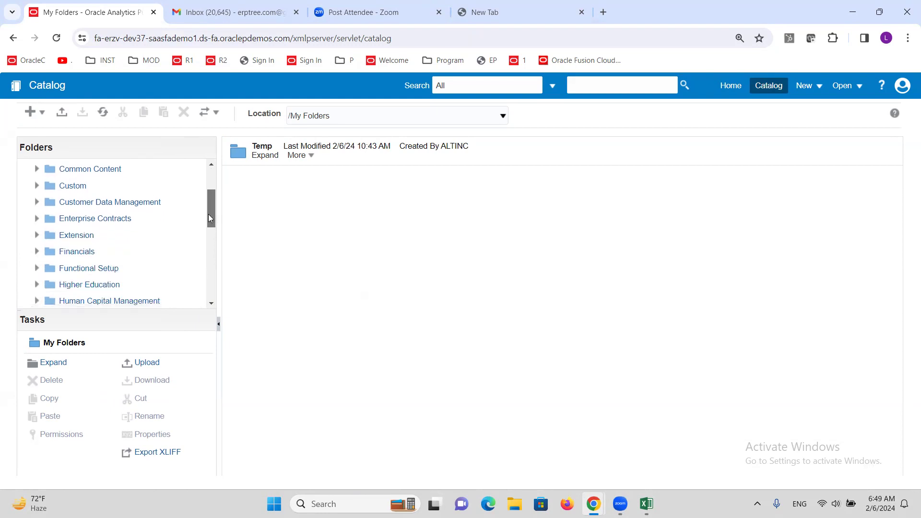
{"action": "left_click", "coordinate": [37, 248]}
{"action": "left_click_drag", "start_coordinate": [211, 194], "coordinate": [209, 224]}
{"action": "left_click", "coordinate": [89, 273]}
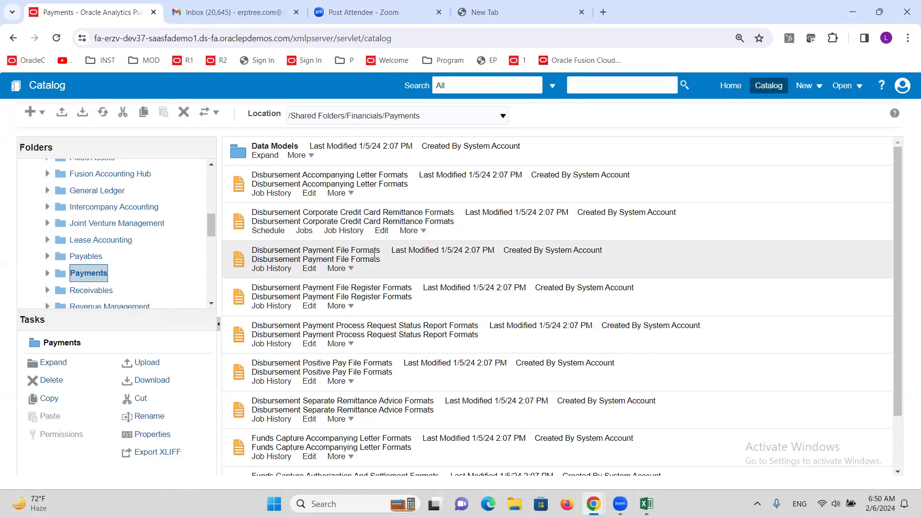
Step: Customize the Disbursement Payment File Formats report and look through its payment layouts
{"action": "left_click", "coordinate": [350, 269]}
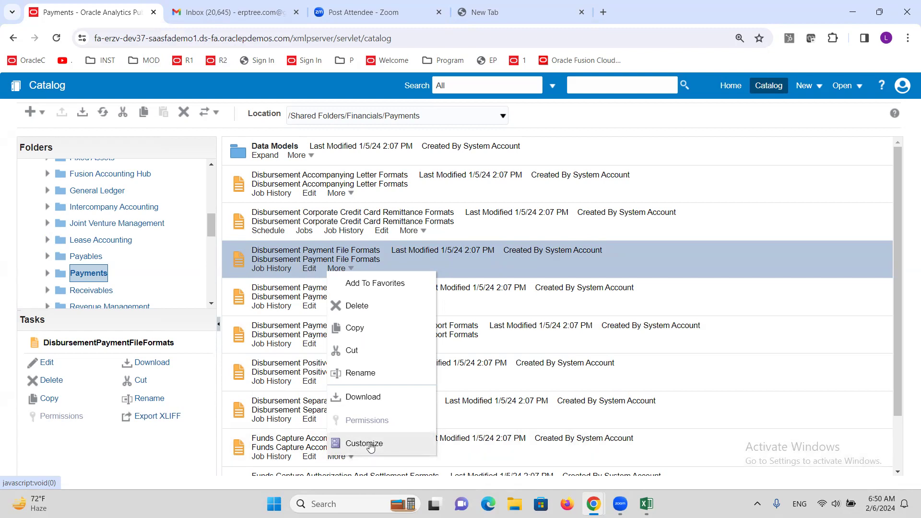
{"action": "left_click", "coordinate": [370, 445]}
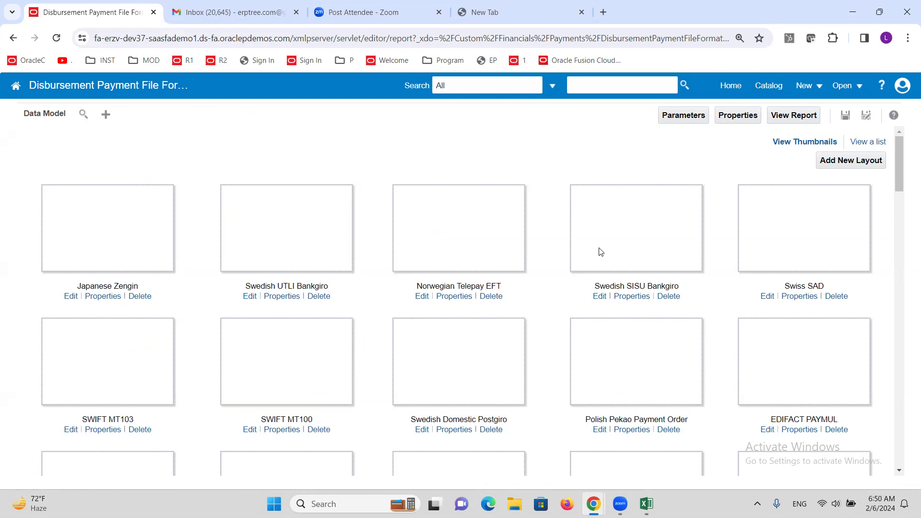
{"action": "scroll", "coordinate": [504, 276], "scroll_direction": "down", "scroll_amount": 2}
{"action": "scroll", "coordinate": [502, 274], "scroll_direction": "down", "scroll_amount": 3}
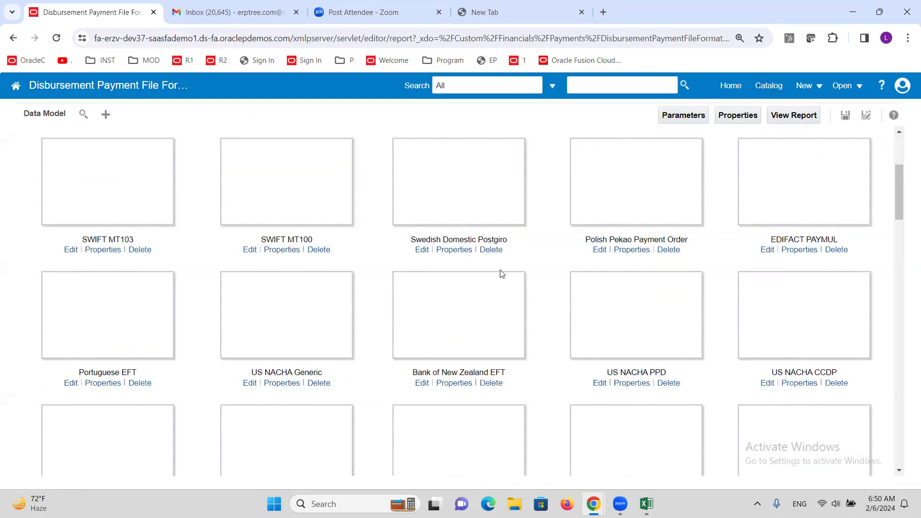
{"action": "scroll", "coordinate": [500, 276], "scroll_direction": "down", "scroll_amount": 4}
{"action": "scroll", "coordinate": [499, 296], "scroll_direction": "down", "scroll_amount": 5}
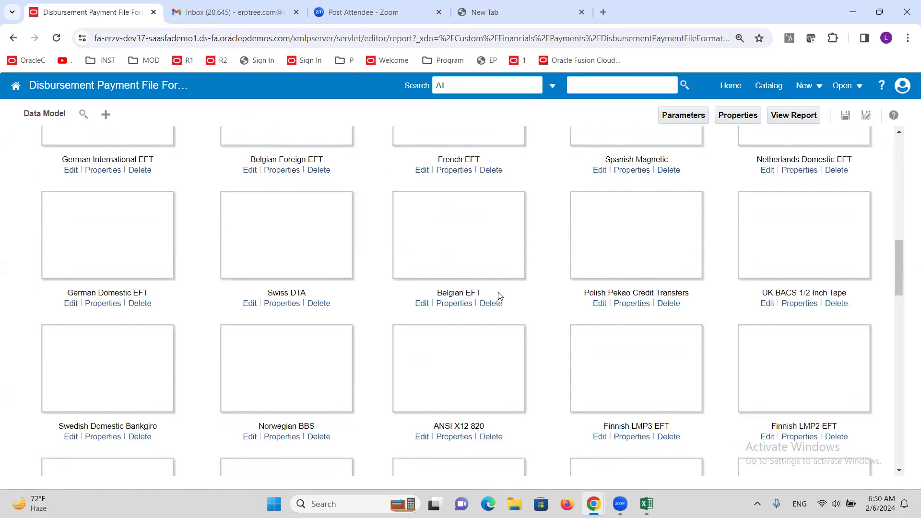
{"action": "scroll", "coordinate": [499, 296], "scroll_direction": "down", "scroll_amount": 5}
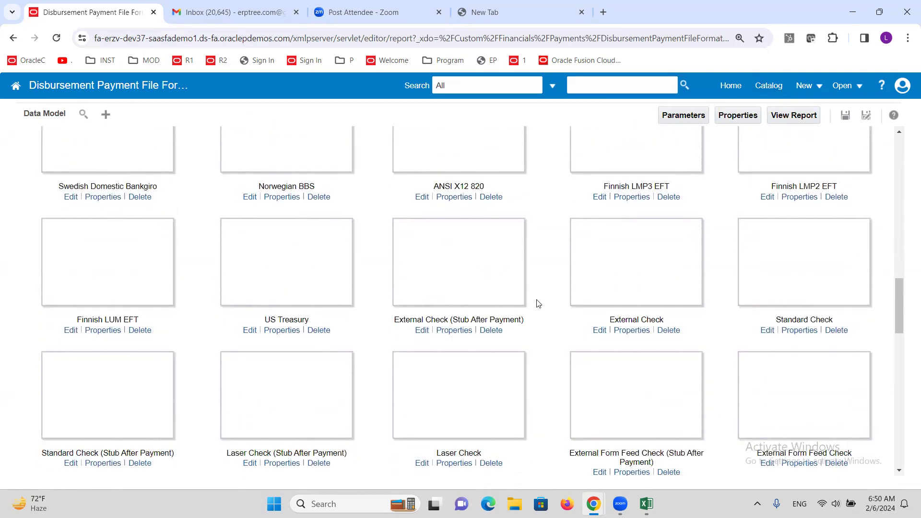
{"action": "scroll", "coordinate": [539, 303], "scroll_direction": "down", "scroll_amount": 5}
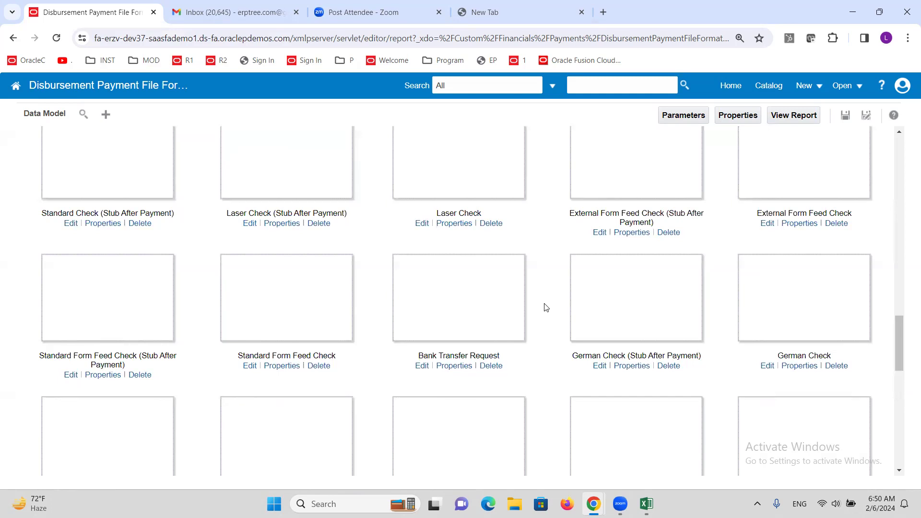
Step: Find the Standard Check layout by searching the page for "standa", download its RTF template and open it in Word with editing enabled
{"action": "key", "text": "ctrl+f"}
{"action": "type", "text": "standa"}
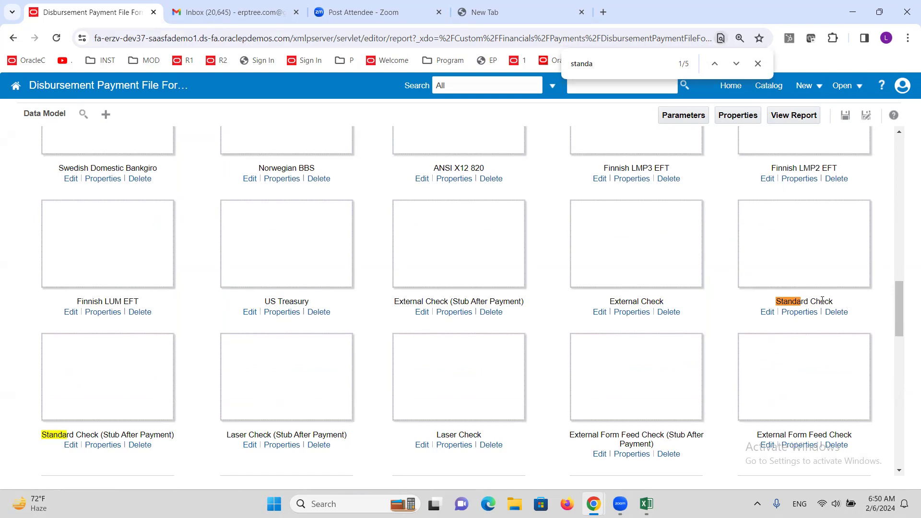
{"action": "left_click", "coordinate": [766, 315]}
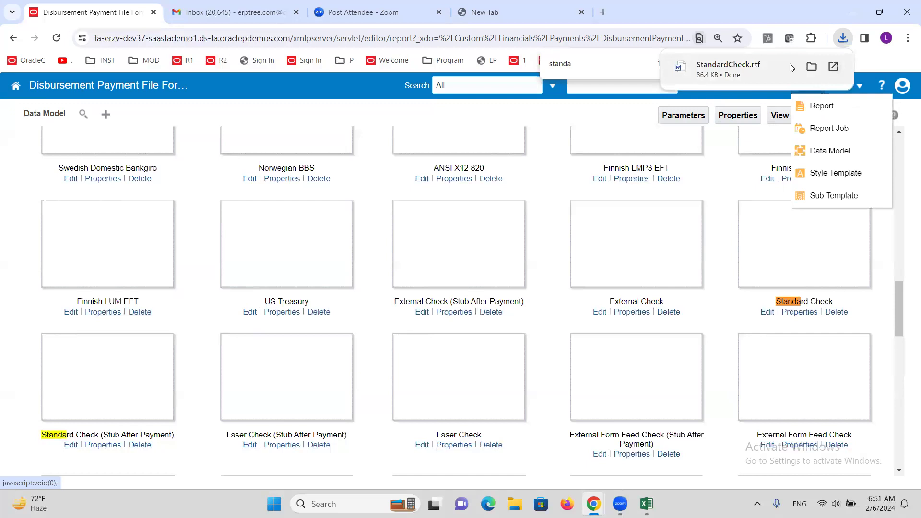
{"action": "left_click", "coordinate": [792, 68]}
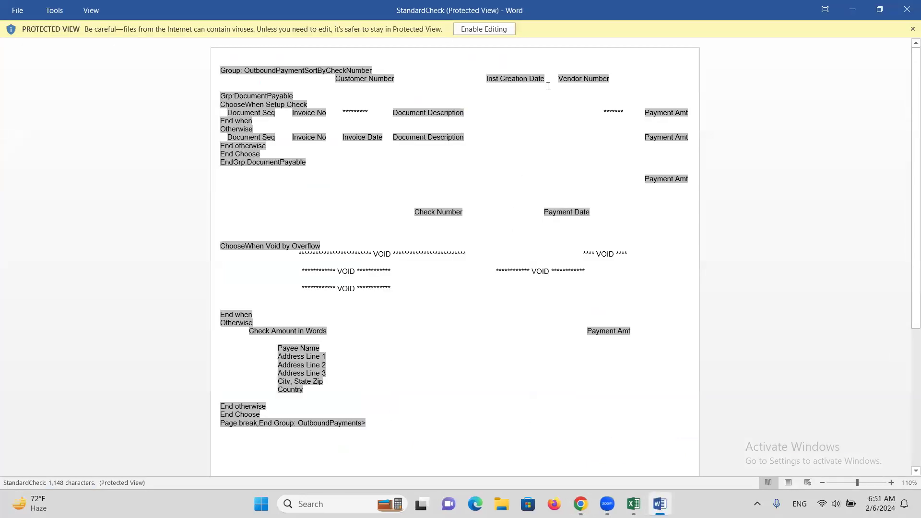
{"action": "left_click", "coordinate": [496, 29]}
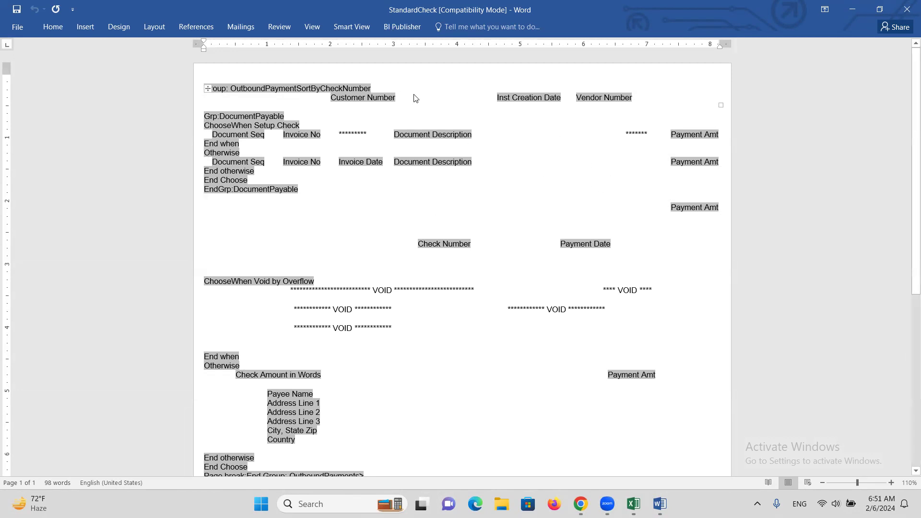
Step: Examine the fields of the check template, including the form field options of Check Number, without changing them
{"action": "left_click", "coordinate": [496, 192]}
{"action": "triple_click", "coordinate": [422, 135]}
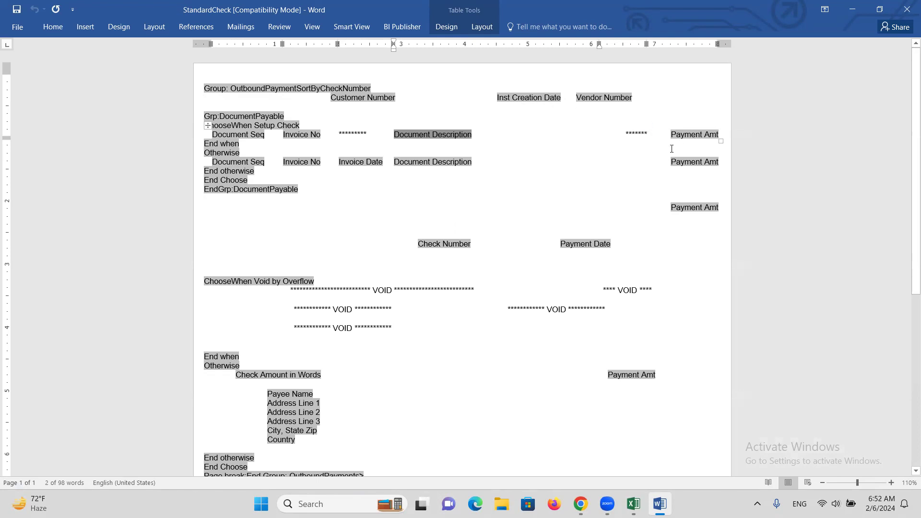
{"action": "double_click", "coordinate": [439, 243]}
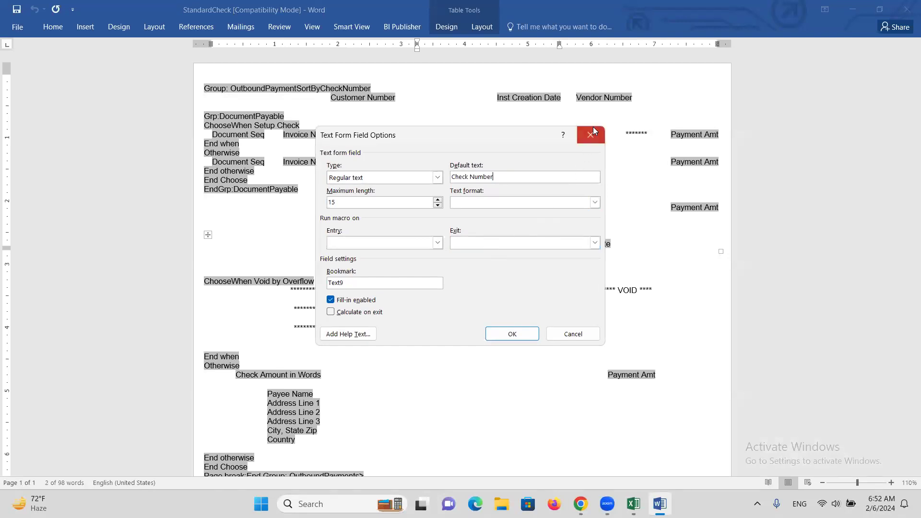
{"action": "left_click", "coordinate": [593, 131]}
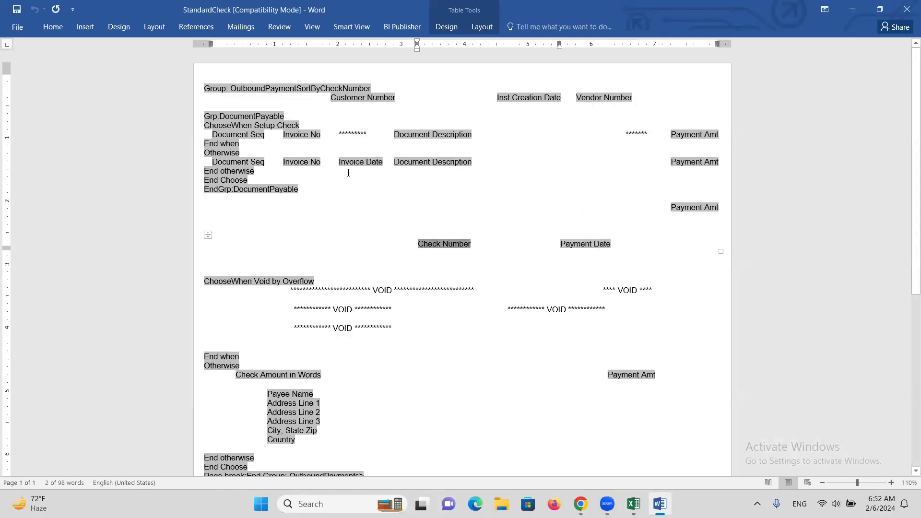
{"action": "scroll", "coordinate": [429, 193], "scroll_direction": "down", "scroll_amount": 3}
{"action": "scroll", "coordinate": [424, 192], "scroll_direction": "up", "scroll_amount": 3}
Step: Start saving a copy of the StandardCheck template and choose the Desktop as its location
{"action": "left_click", "coordinate": [15, 27]}
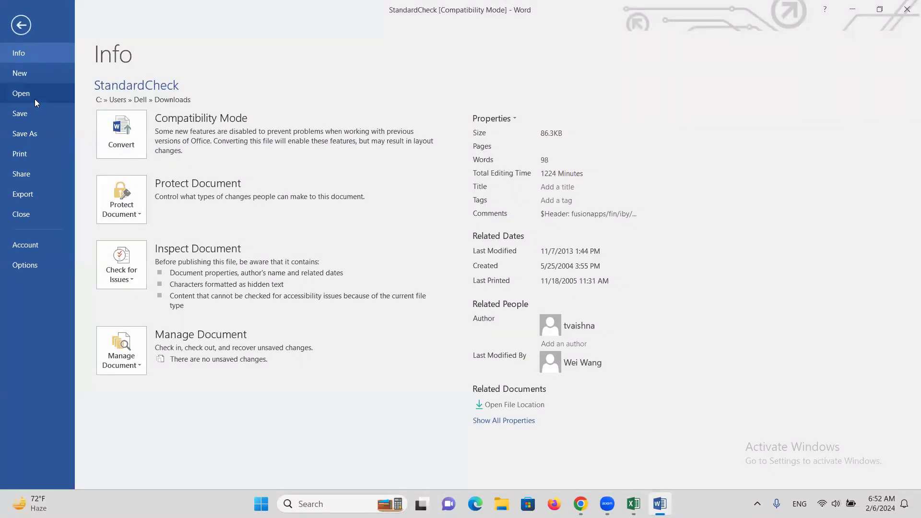
{"action": "left_click", "coordinate": [31, 132]}
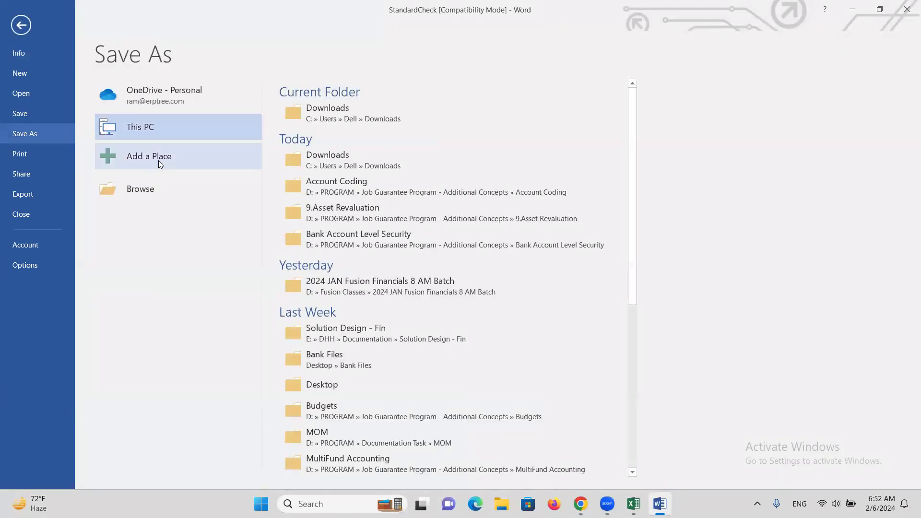
{"action": "left_click", "coordinate": [150, 188]}
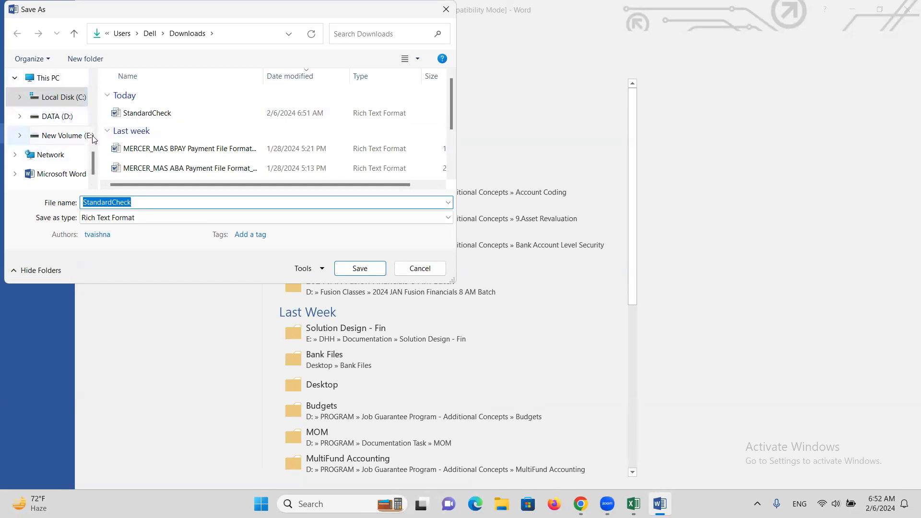
{"action": "scroll", "coordinate": [90, 126], "scroll_direction": "up", "scroll_amount": 2}
{"action": "scroll", "coordinate": [90, 126], "scroll_direction": "up", "scroll_amount": 5}
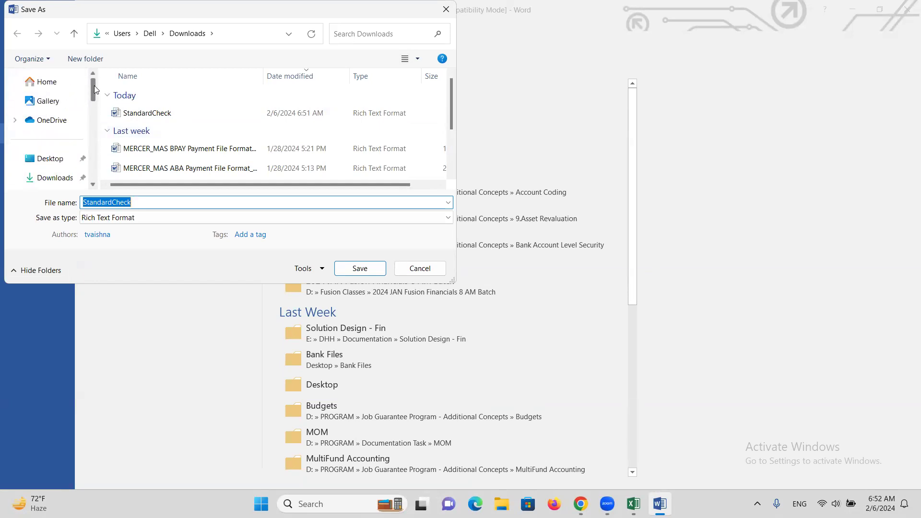
{"action": "left_click", "coordinate": [50, 160]}
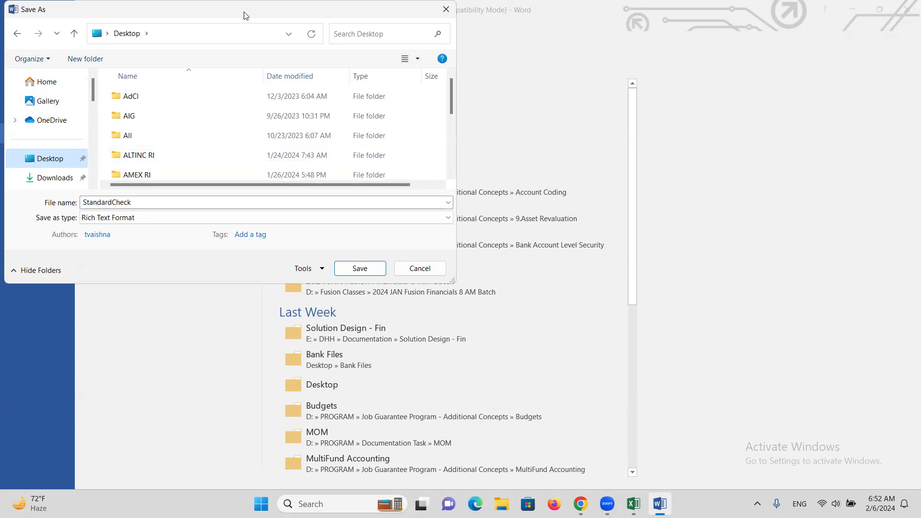
{"action": "left_click_drag", "start_coordinate": [235, 12], "coordinate": [307, 33]}
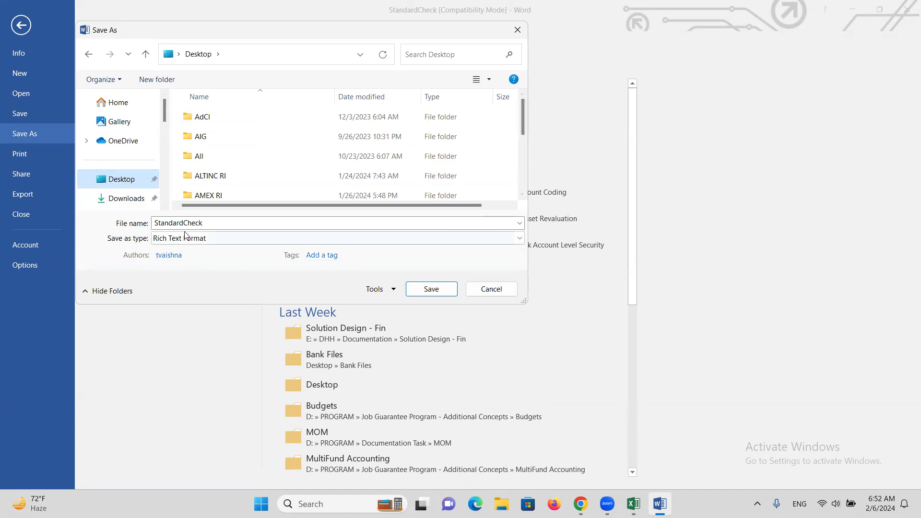
Step: Name the copy ALTINC StandardCheck and save it in Rich Text Format
{"action": "double_click", "coordinate": [157, 222]}
{"action": "left_click", "coordinate": [156, 221]}
{"action": "type", "text": "at"}
{"action": "key", "text": "BackSpace"}
{"action": "key", "text": "BackSpace"}
{"action": "type", "text": "ALTINC"}
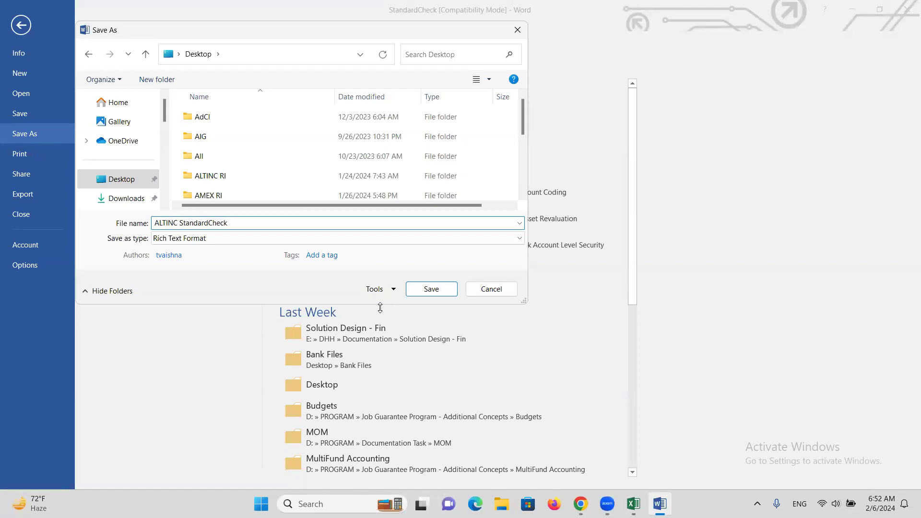
{"action": "left_click", "coordinate": [425, 290]}
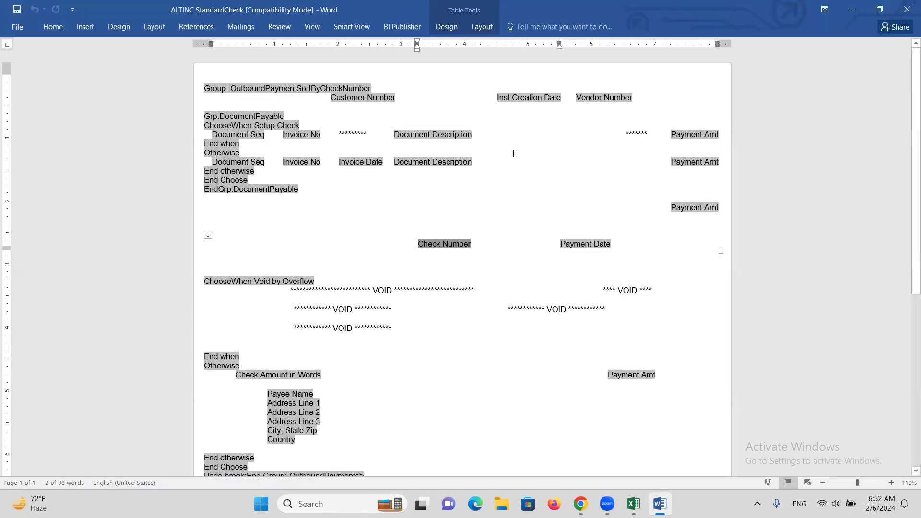
Step: Open the saved ALTINC StandardCheck file from the desktop to check it, and close Word
{"action": "key", "text": "super+d"}
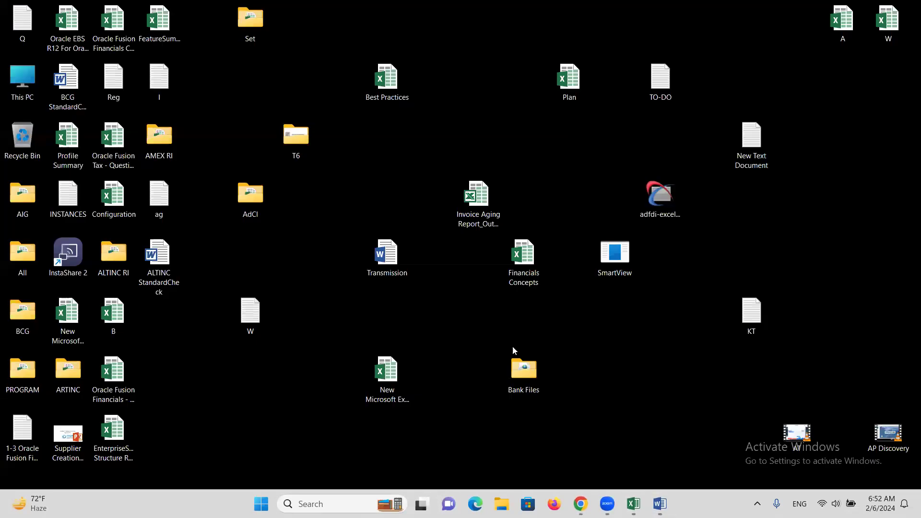
{"action": "double_click", "coordinate": [160, 251]}
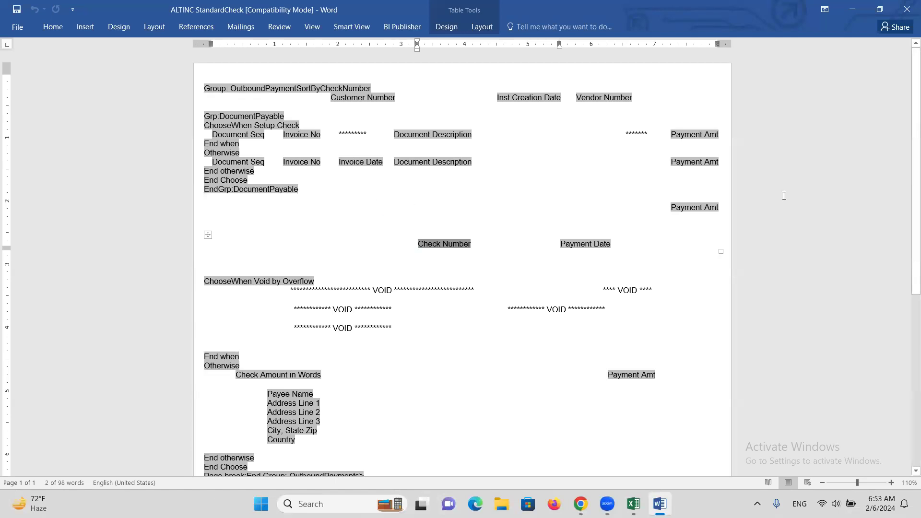
{"action": "left_click", "coordinate": [907, 8]}
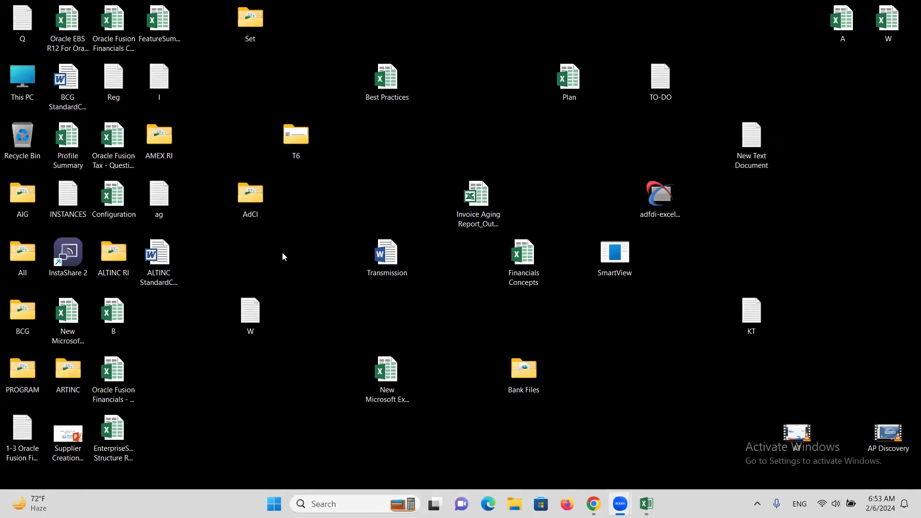
Step: Switch to the Disbursement Payment File Formats report in Chrome and show its layouts as a list
{"action": "mouse_move", "coordinate": [594, 503]}
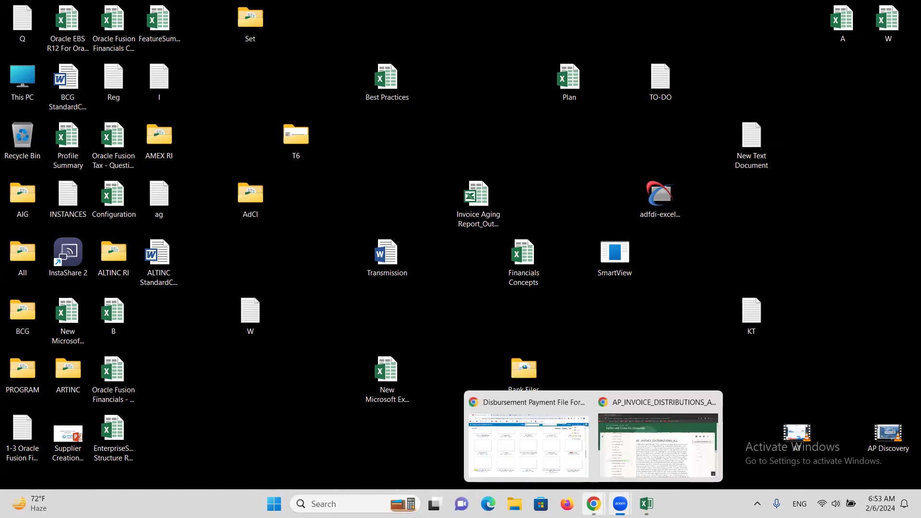
{"action": "left_click", "coordinate": [519, 442]}
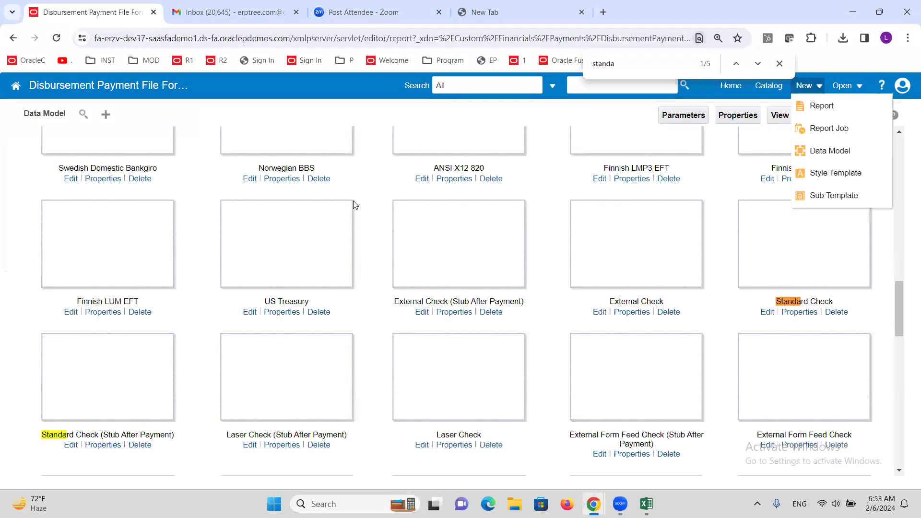
{"action": "left_click", "coordinate": [907, 238]}
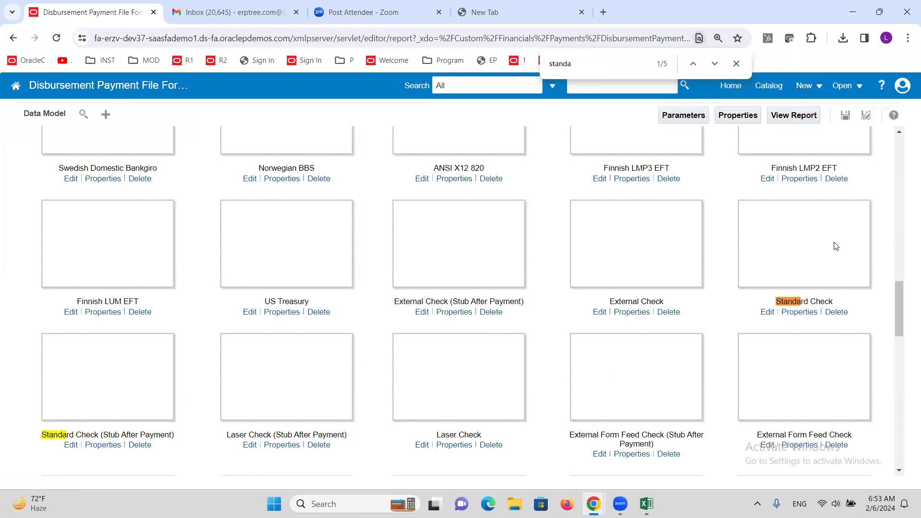
{"action": "scroll", "coordinate": [836, 246], "scroll_direction": "up", "scroll_amount": 6}
{"action": "scroll", "coordinate": [836, 246], "scroll_direction": "up", "scroll_amount": 10}
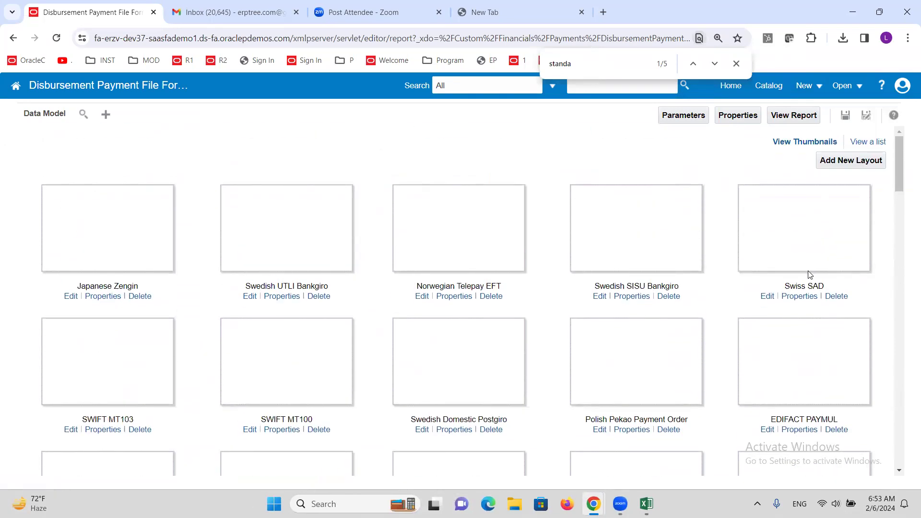
{"action": "left_click", "coordinate": [867, 143]}
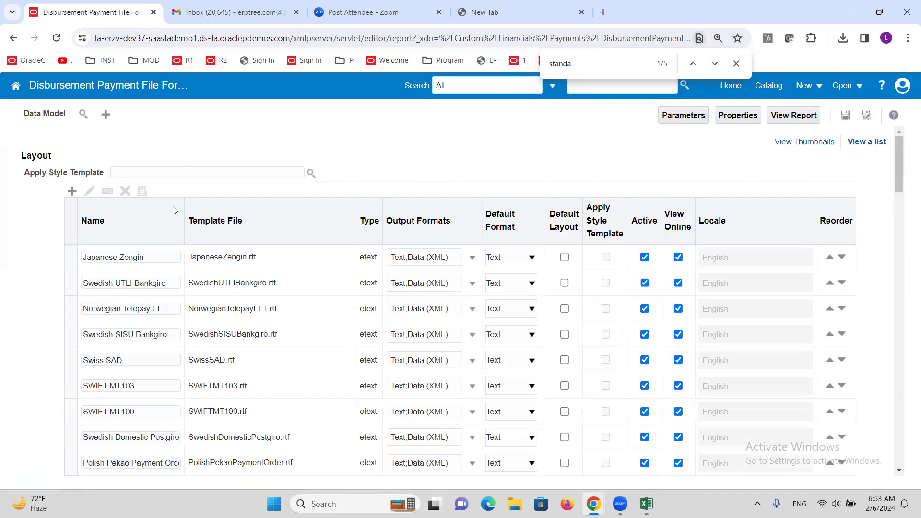
Step: Add a new layout by upload, name it ALTINC Check Layout and choose ALTINC StandardCheck.rtf from the Desktop as its template file
{"action": "left_click", "coordinate": [72, 192]}
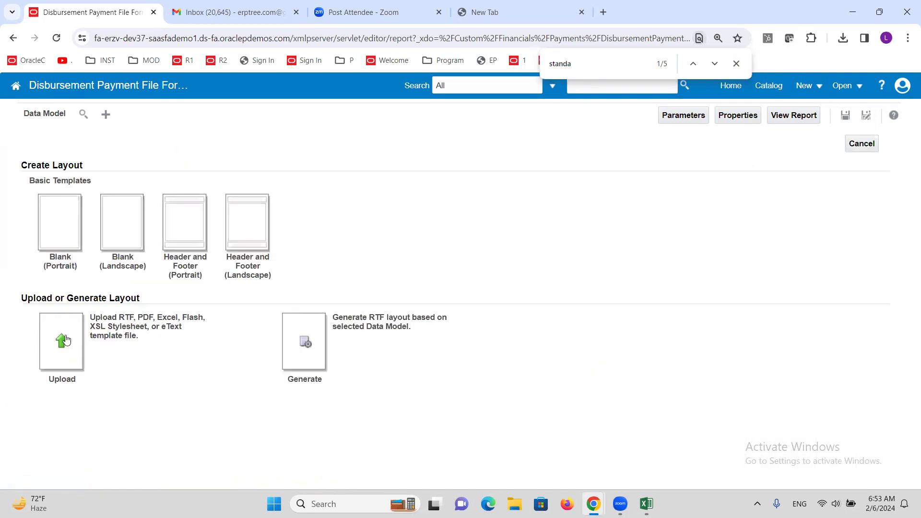
{"action": "left_click", "coordinate": [56, 342]}
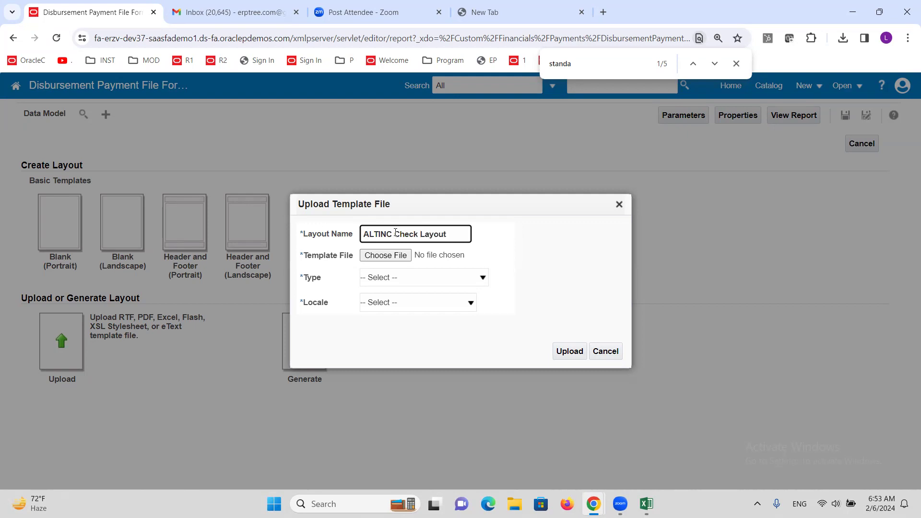
{"action": "left_click", "coordinate": [385, 255]}
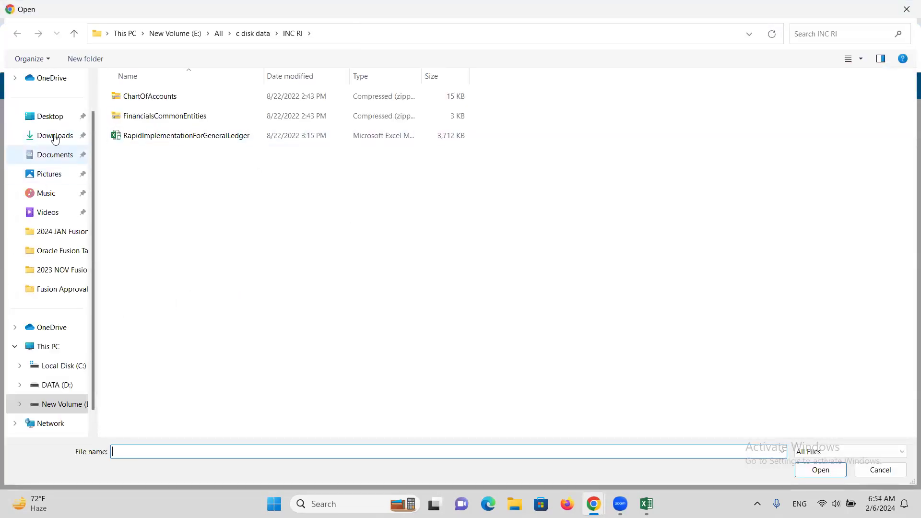
{"action": "left_click", "coordinate": [54, 120]}
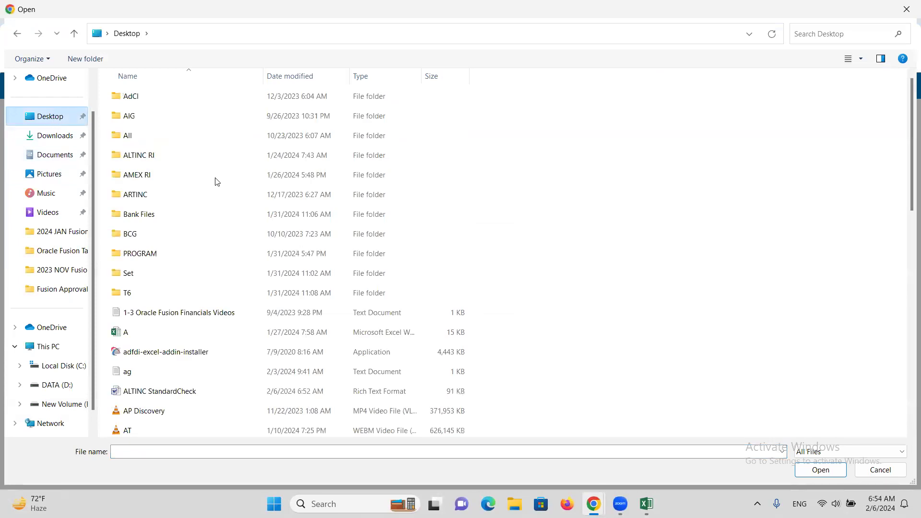
{"action": "scroll", "coordinate": [397, 261], "scroll_direction": "down", "scroll_amount": 5}
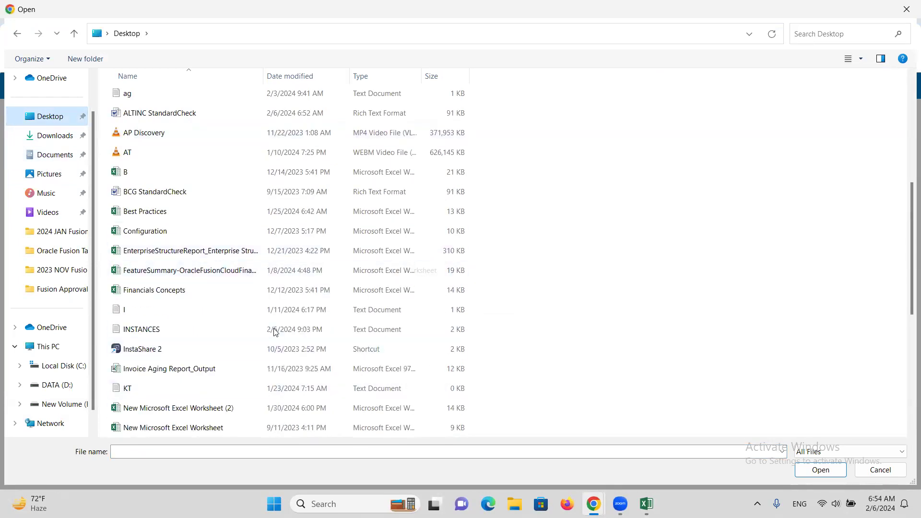
{"action": "left_click", "coordinate": [181, 115]}
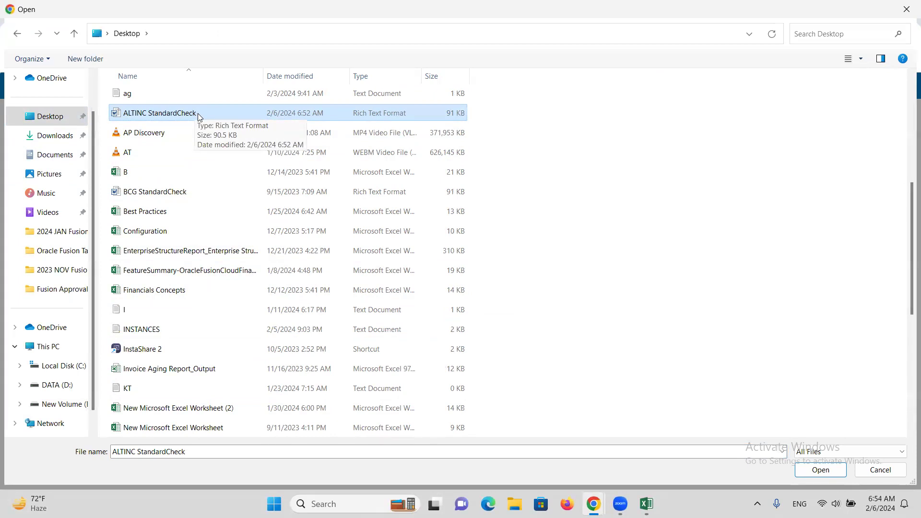
{"action": "double_click", "coordinate": [198, 113]}
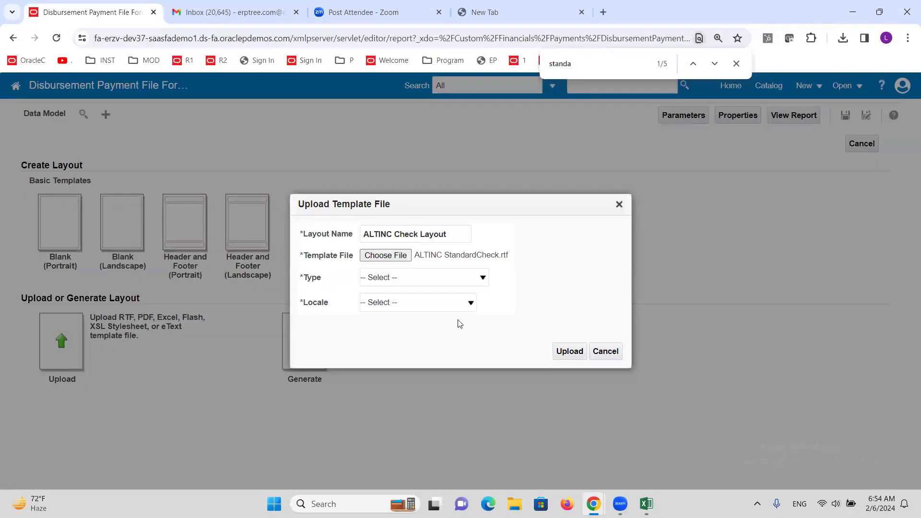
Step: Set the template type to RTF Template and the locale to English (United States), and upload the layout
{"action": "left_click", "coordinate": [484, 278]}
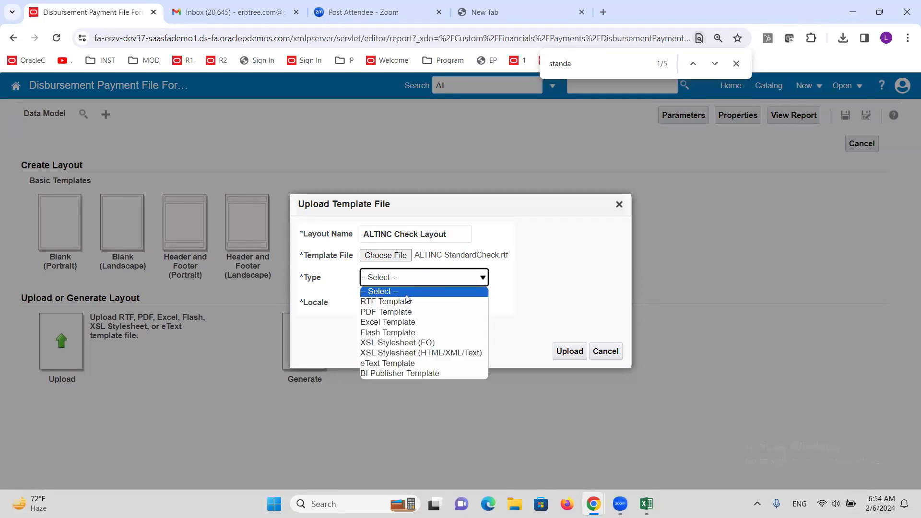
{"action": "left_click", "coordinate": [407, 302]}
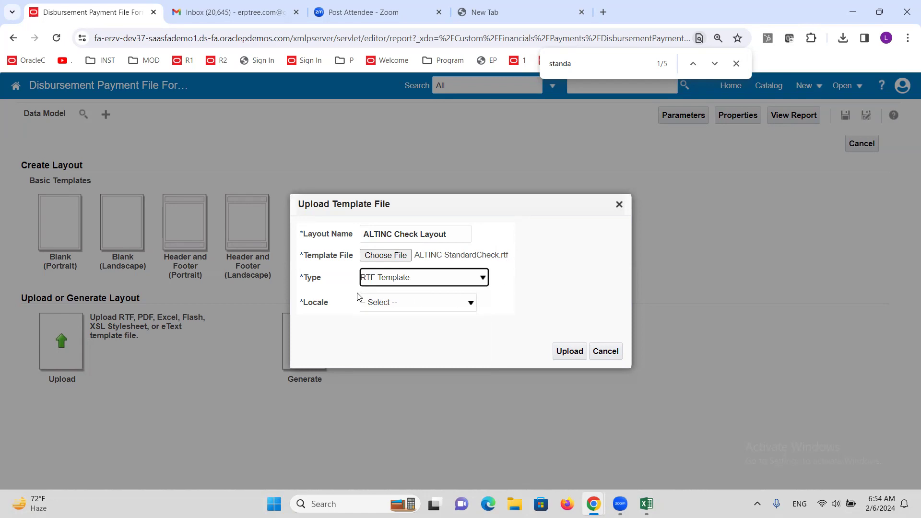
{"action": "left_click", "coordinate": [396, 303]}
{"action": "scroll", "coordinate": [417, 278], "scroll_direction": "down", "scroll_amount": 1}
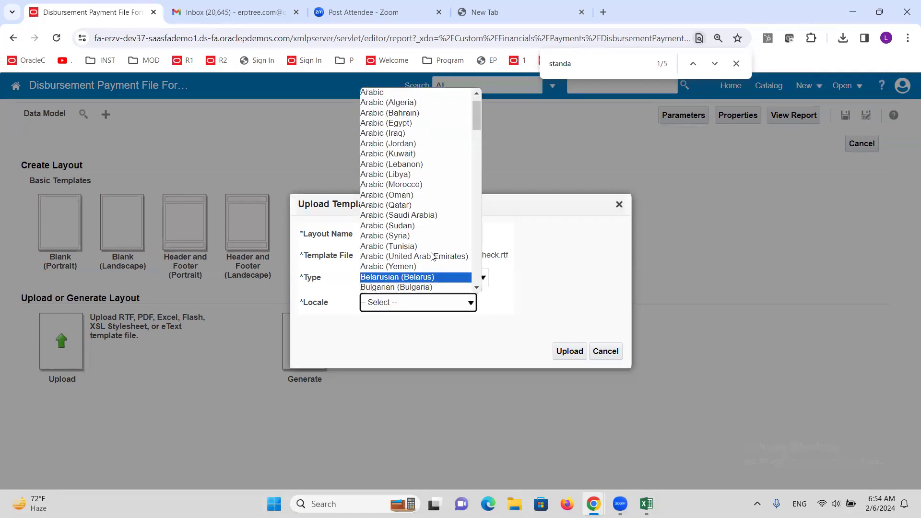
{"action": "key", "text": "Down"}
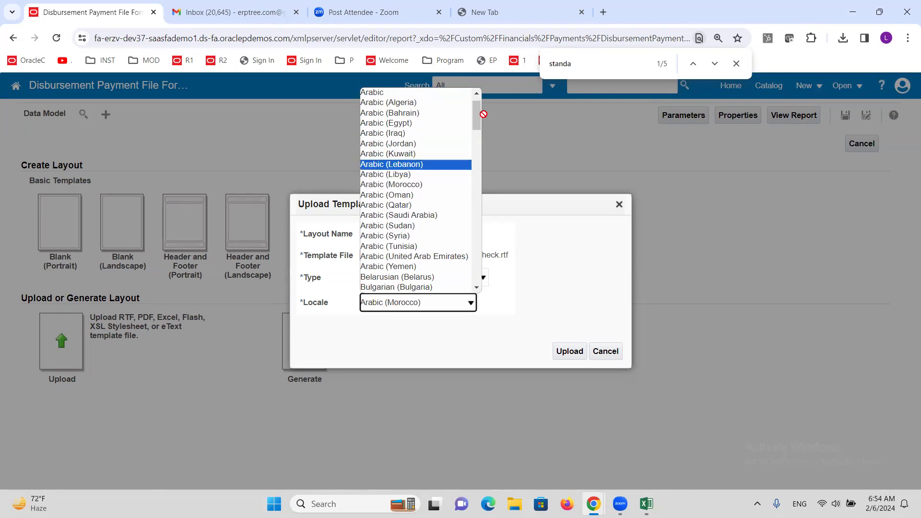
{"action": "left_click_drag", "start_coordinate": [478, 116], "coordinate": [476, 158]}
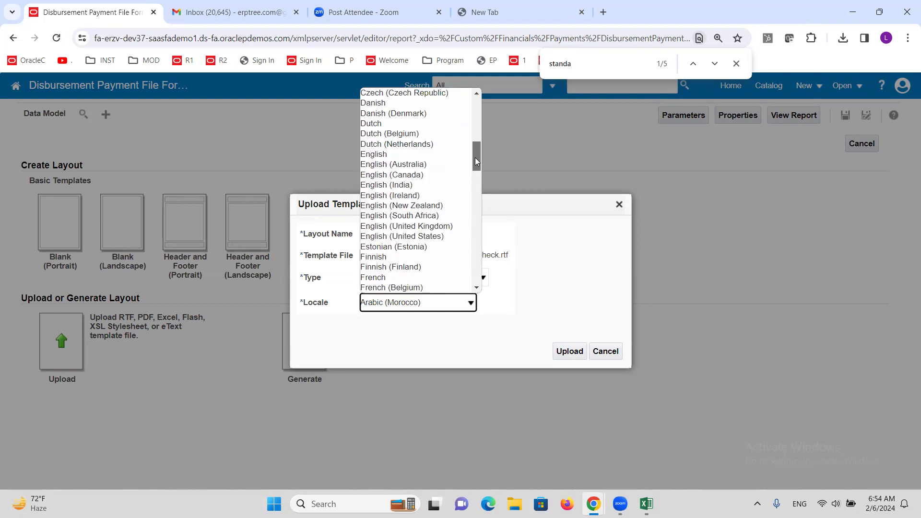
{"action": "left_click", "coordinate": [432, 240]}
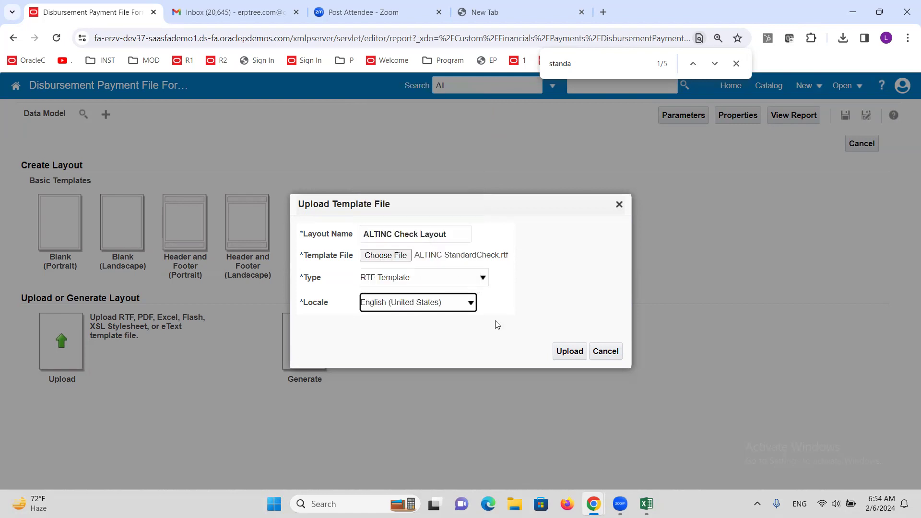
{"action": "left_click", "coordinate": [573, 357]}
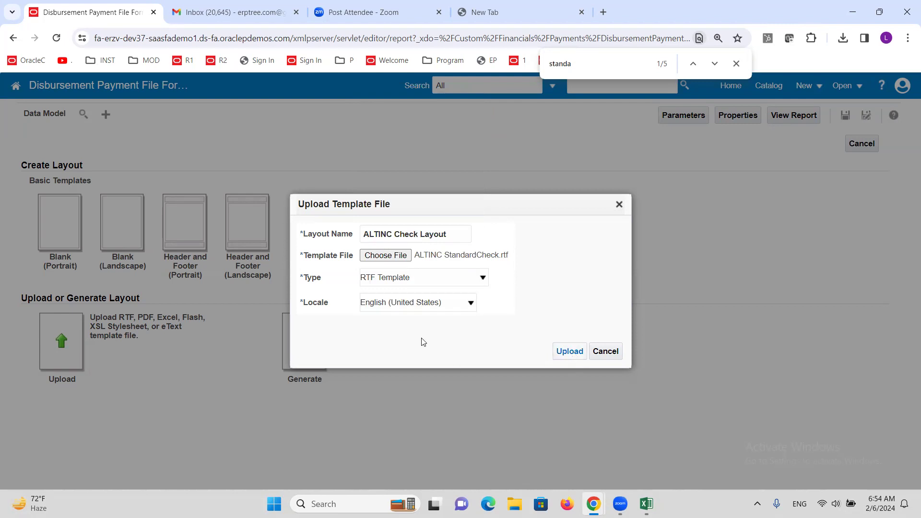
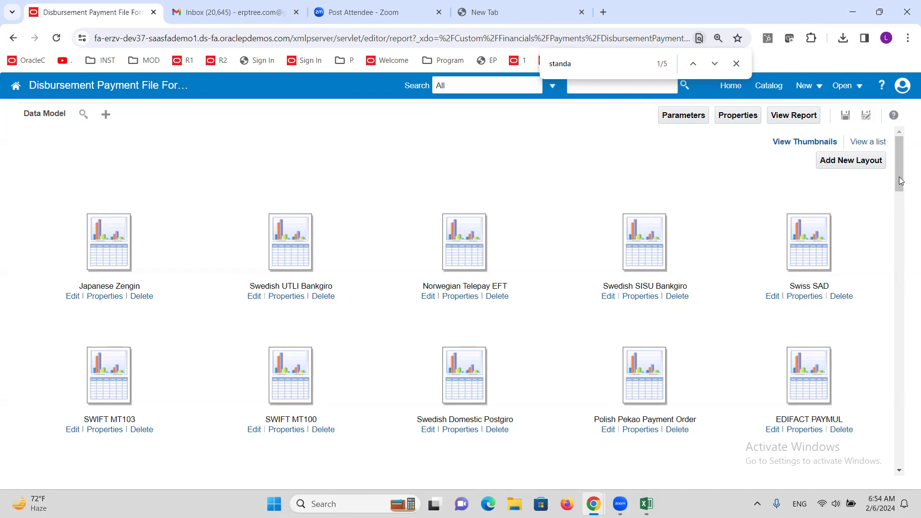
Step: Show the layouts as a list and clear HTML and RTF from the ALTINC Check Layout's output formats, keeping PDF selected
{"action": "left_click", "coordinate": [868, 144]}
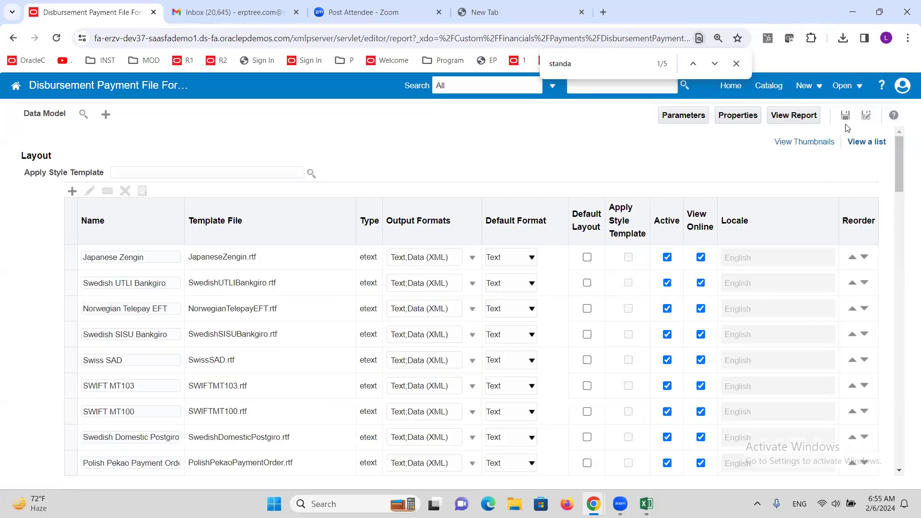
{"action": "left_click_drag", "start_coordinate": [900, 174], "coordinate": [909, 469]}
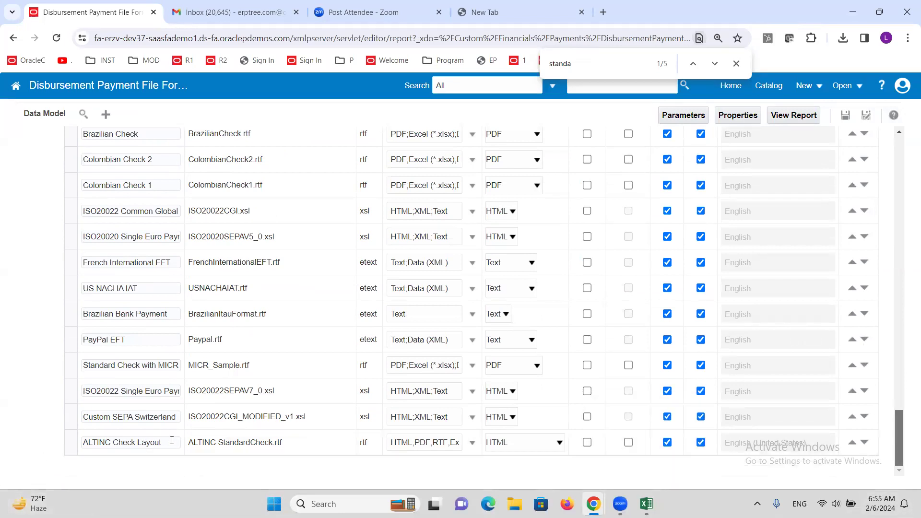
{"action": "left_click", "coordinate": [473, 443]}
{"action": "left_click", "coordinate": [394, 323]}
{"action": "left_click", "coordinate": [394, 344]}
{"action": "left_click", "coordinate": [394, 364]}
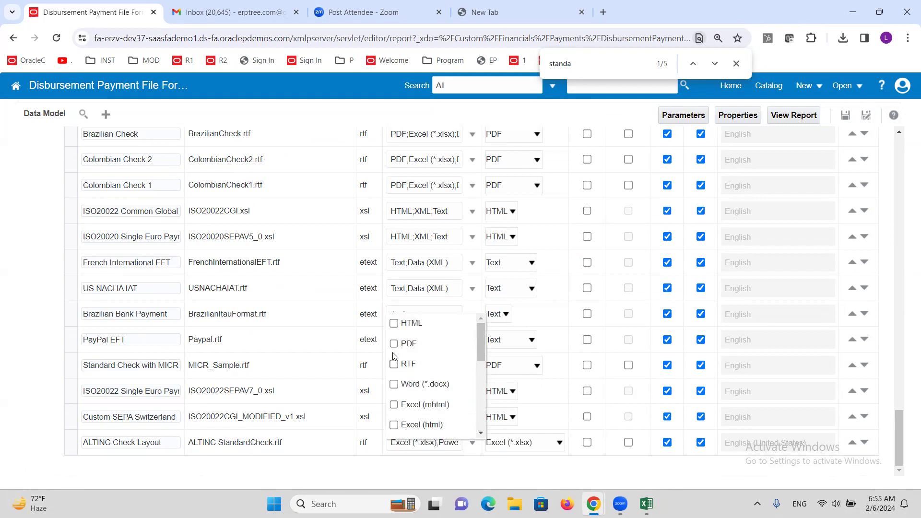
{"action": "left_click", "coordinate": [394, 344]}
{"action": "left_click", "coordinate": [438, 483]}
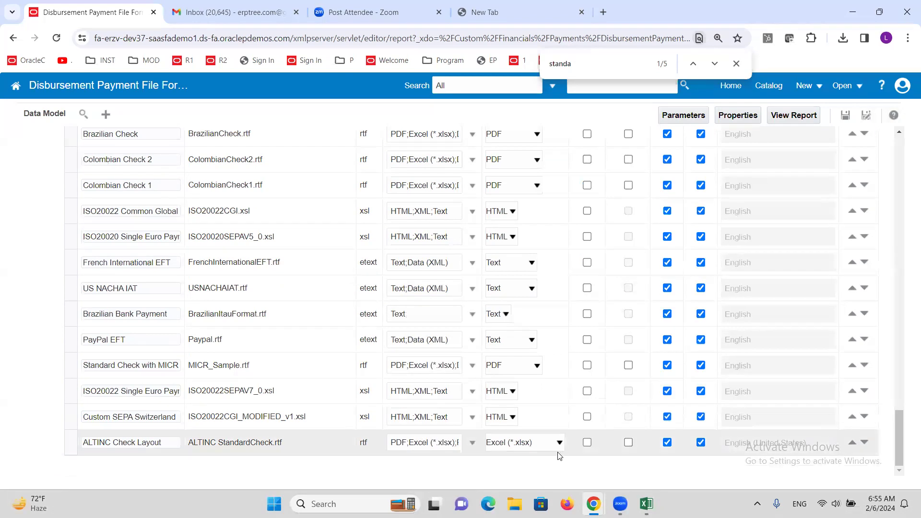
Step: Clear the remaining output formats of ALTINC Check Layout so that PDF is its only output format
{"action": "left_click", "coordinate": [474, 446]}
{"action": "mouse_move", "coordinate": [478, 349]}
{"action": "left_mouse_down"}
{"action": "mouse_move", "coordinate": [483, 415]}
{"action": "mouse_move", "coordinate": [480, 342]}
{"action": "left_mouse_up"}
{"action": "left_click", "coordinate": [411, 343]}
{"action": "left_click", "coordinate": [453, 393]}
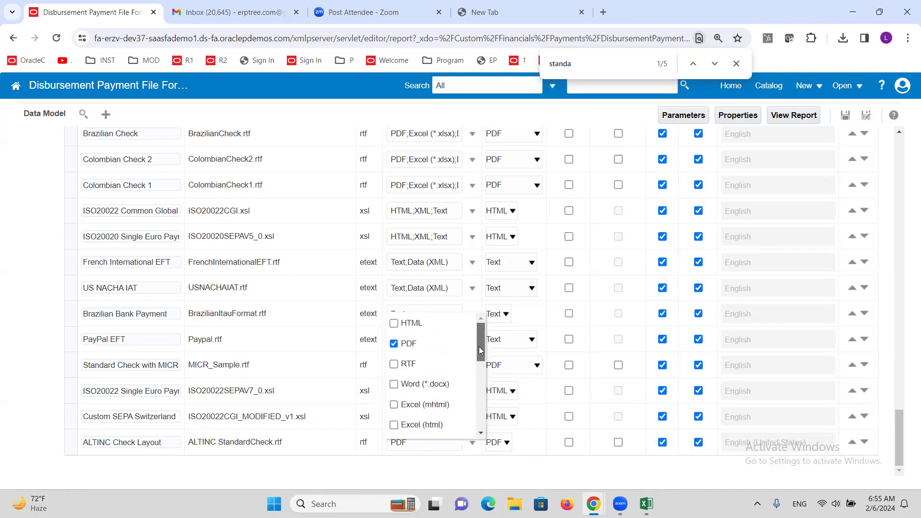
{"action": "left_click", "coordinate": [358, 487]}
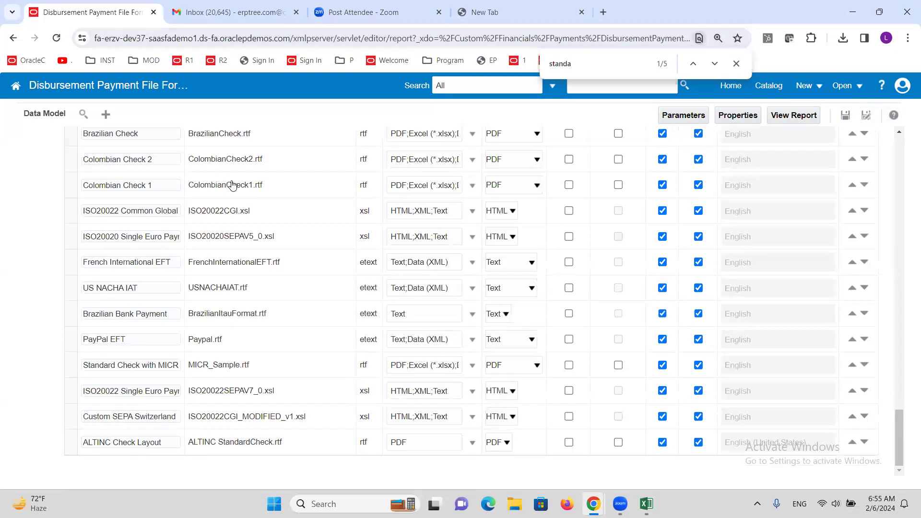
Step: Return to the Oracle Fusion home page by shortening the address to the host name, and open Setup and Maintenance
{"action": "left_click_drag", "start_coordinate": [294, 38], "coordinate": [909, 37]}
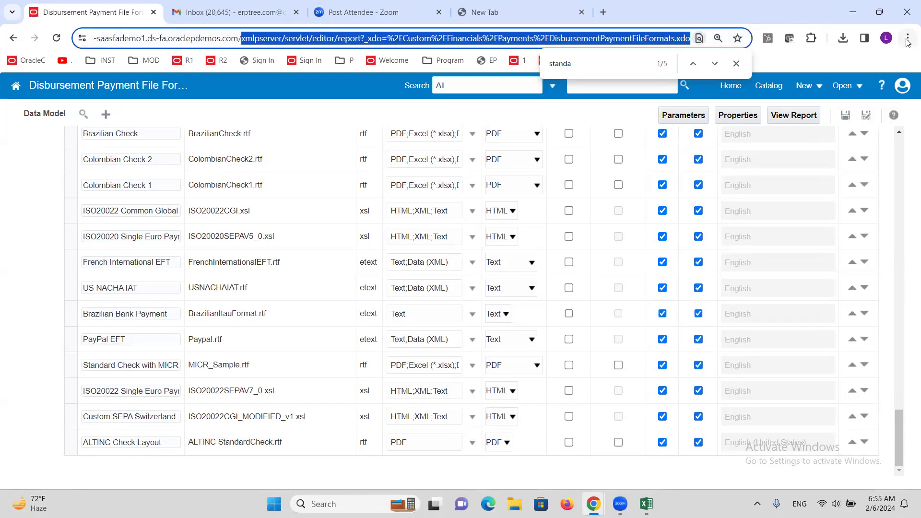
{"action": "key", "text": "BackSpace"}
{"action": "key", "text": "Return"}
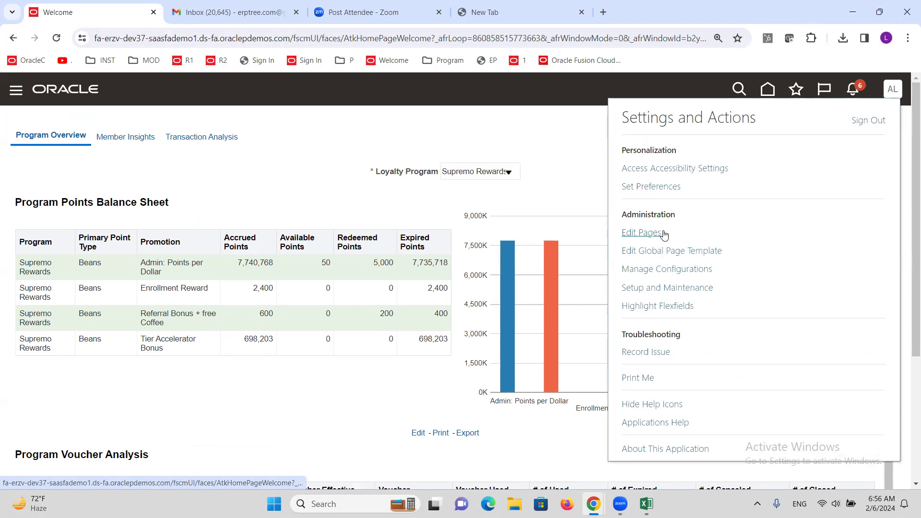
{"action": "left_click", "coordinate": [678, 288]}
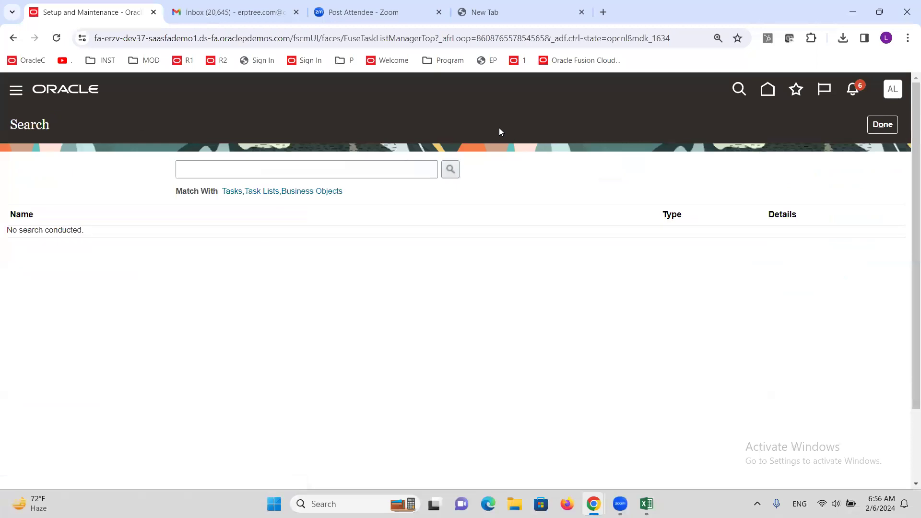
Step: Search the setup tasks for "formats" and open the Manage Formats task
{"action": "left_click", "coordinate": [338, 175]}
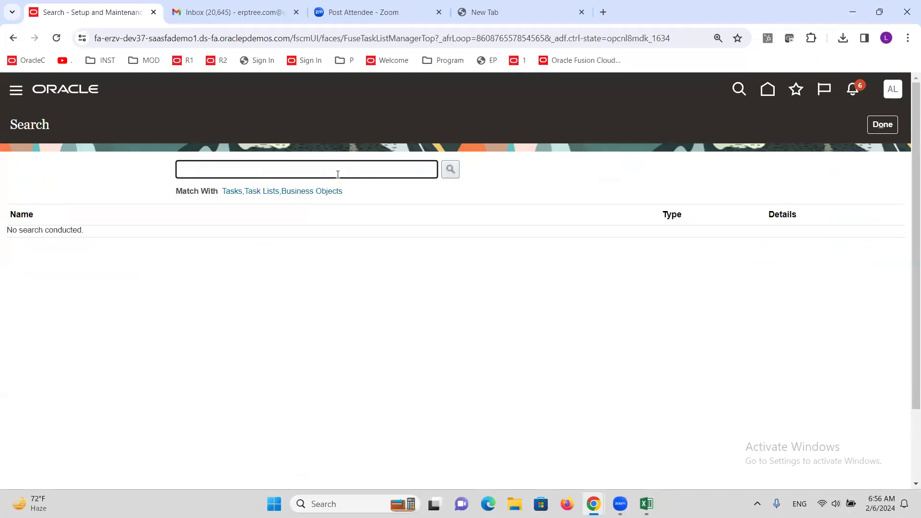
{"action": "type", "text": "formats"}
{"action": "key", "text": "Return"}
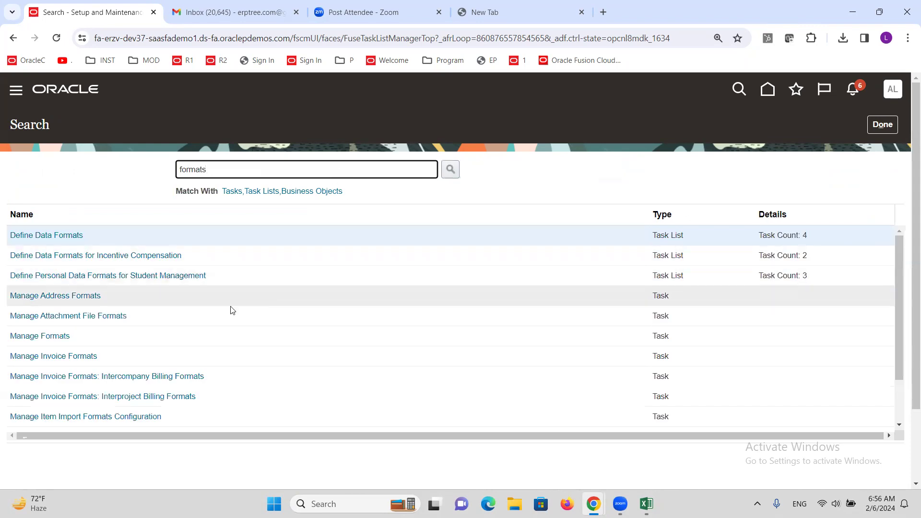
{"action": "left_click", "coordinate": [53, 336]}
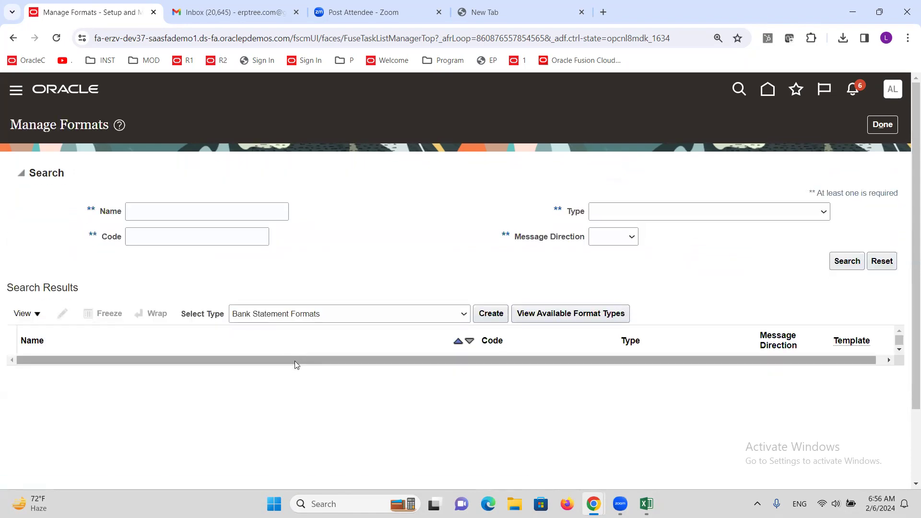
Step: Start creating a payment format of the type Disbursement Payment File Formats
{"action": "left_click", "coordinate": [463, 314]}
{"action": "scroll", "coordinate": [421, 251], "scroll_direction": "down", "scroll_amount": 1}
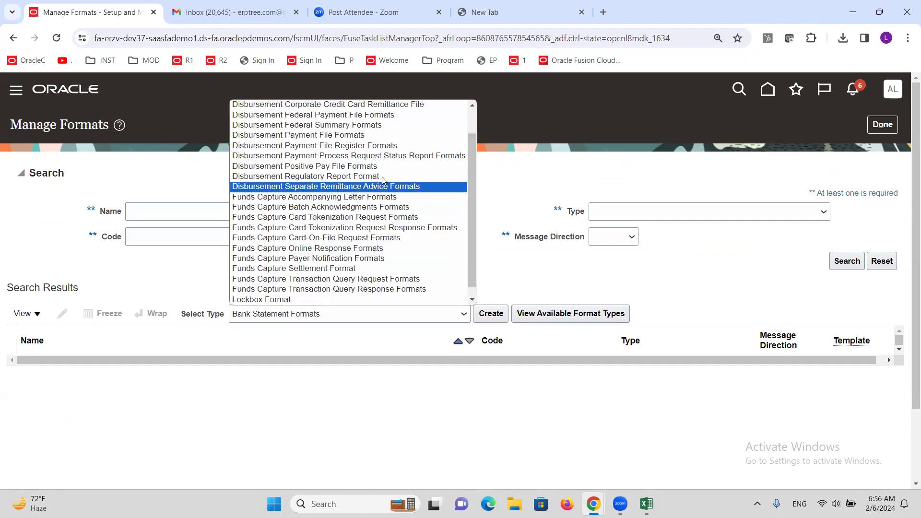
{"action": "left_click", "coordinate": [368, 137]}
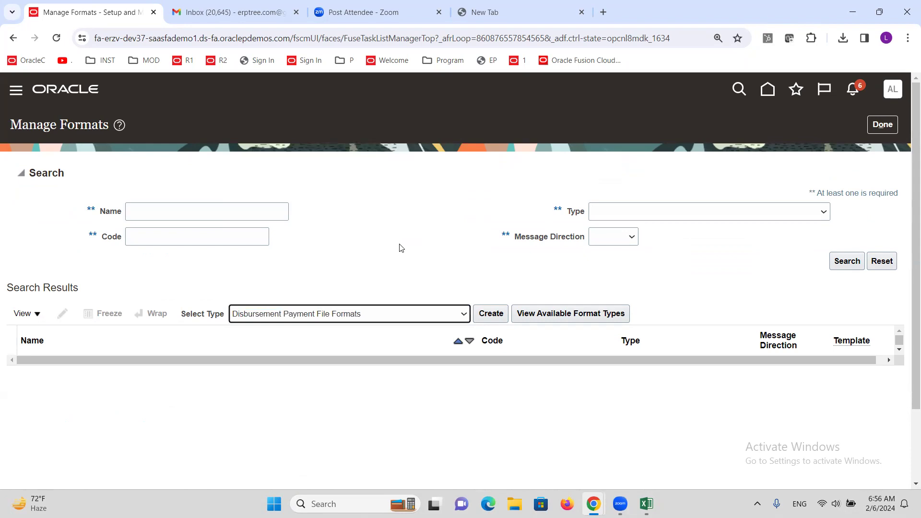
{"action": "left_click", "coordinate": [394, 243]}
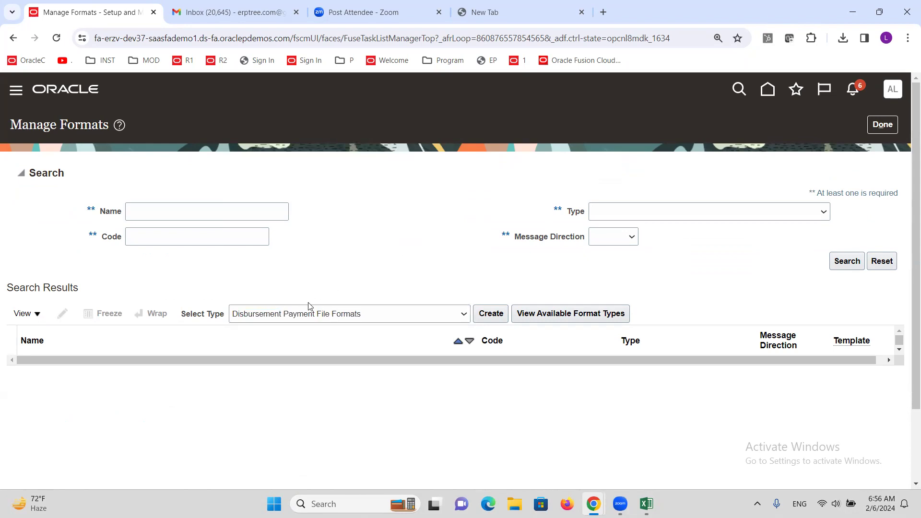
{"action": "left_click", "coordinate": [492, 315]}
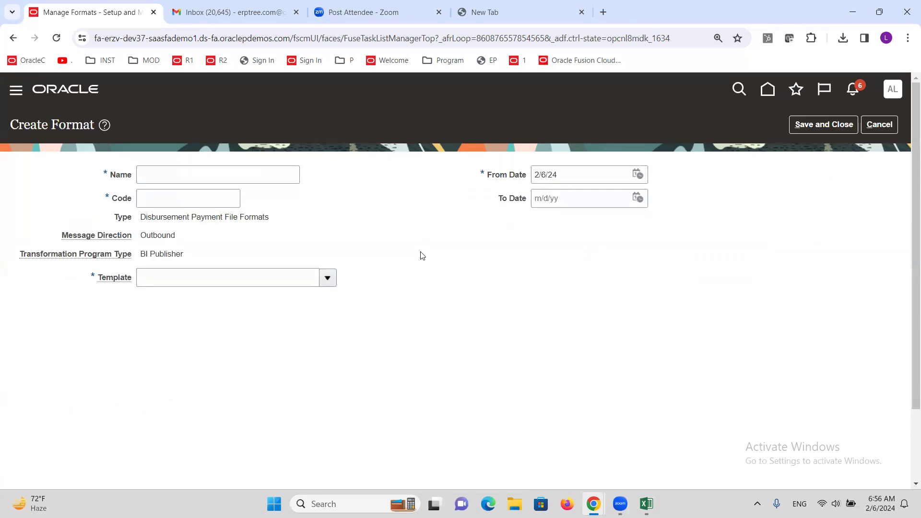
Step: Name the new format ALTINC Check and give it the code ALTINC
{"action": "left_click", "coordinate": [222, 178]}
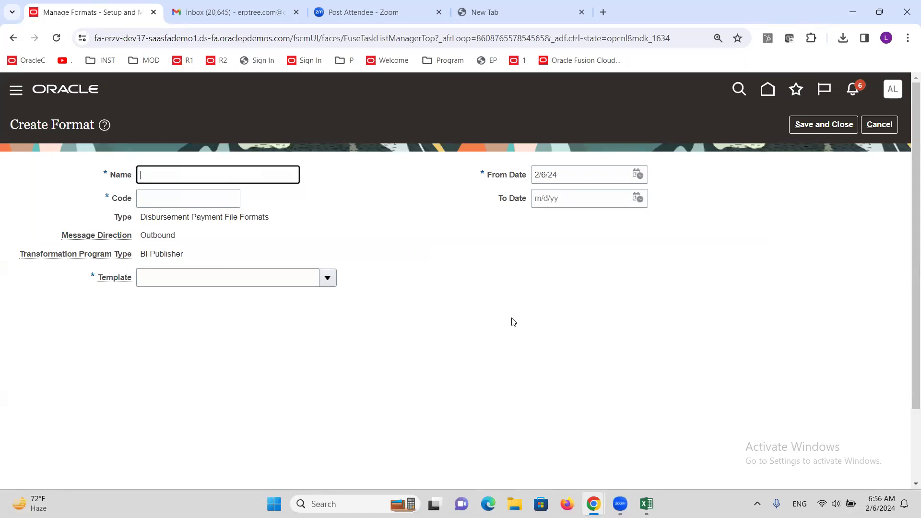
{"action": "type", "text": "ALTINC Check"}
{"action": "key", "text": "Tab"}
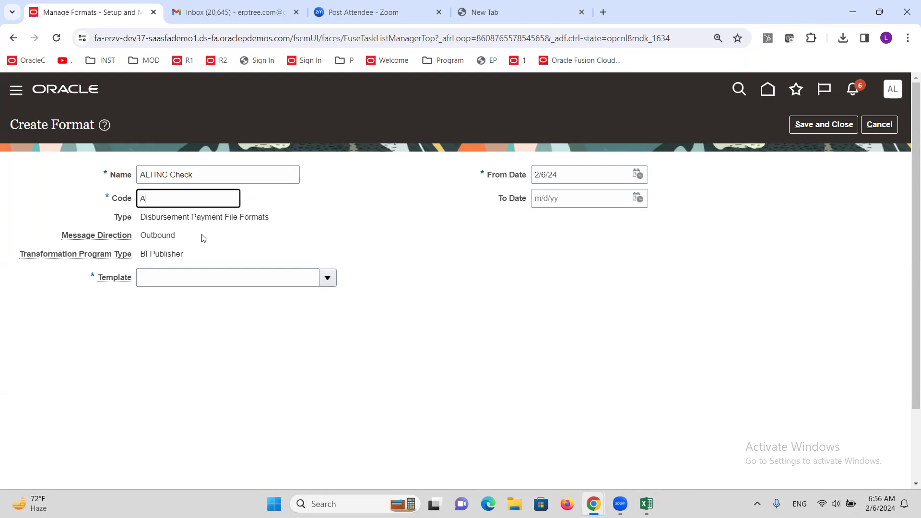
{"action": "key", "text": "Tab"}
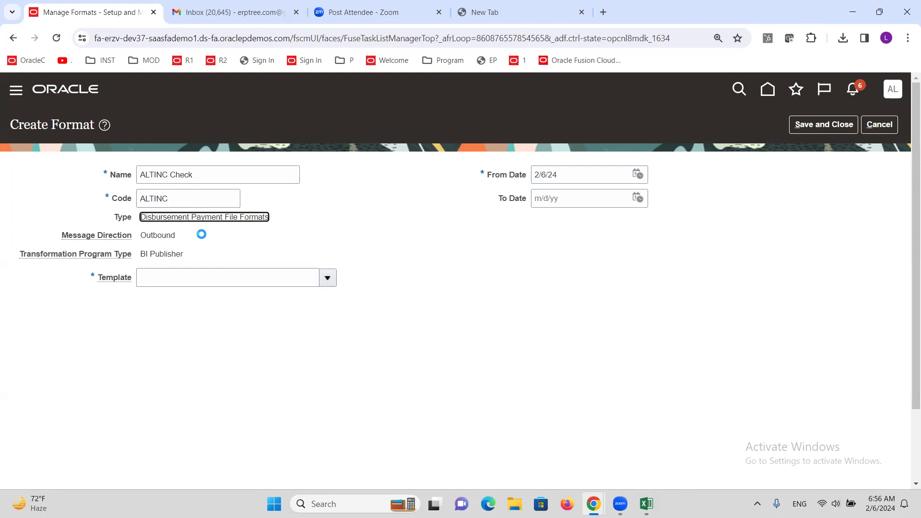
Step: Assign ALTINC Check Layout as the format's template, save the format and leave Manage Formats
{"action": "left_click", "coordinate": [207, 277]}
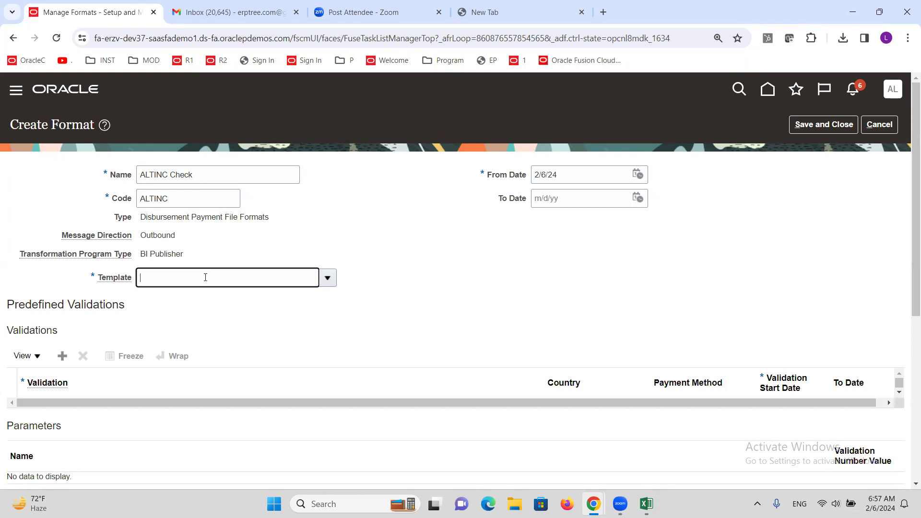
{"action": "type", "text": "ALTINC"}
{"action": "key", "text": "Tab"}
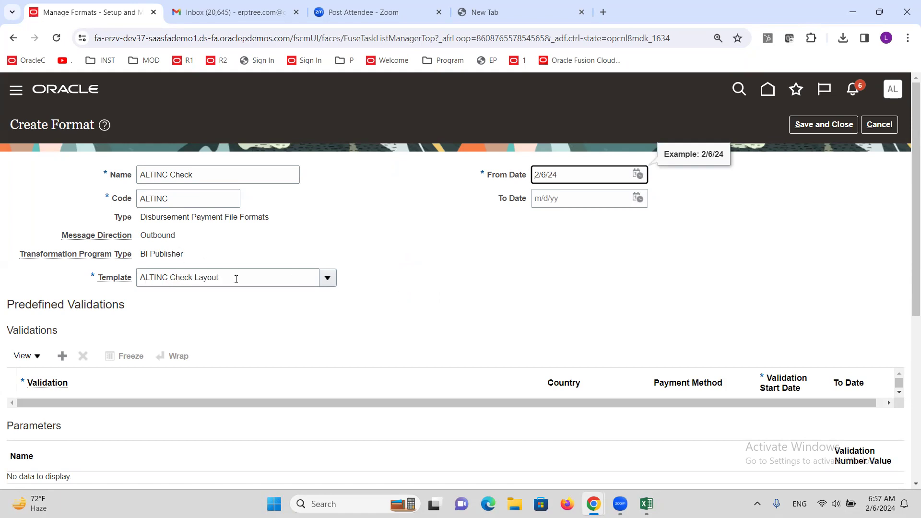
{"action": "left_click", "coordinate": [819, 125]}
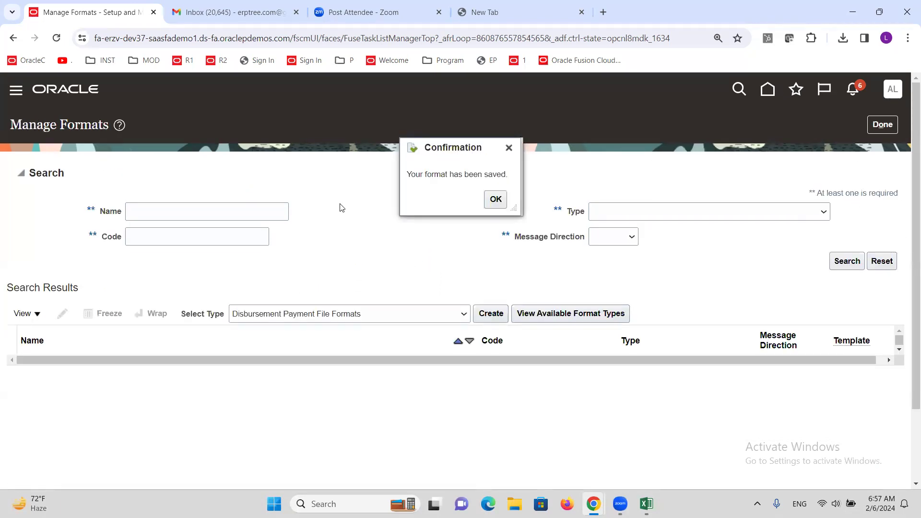
{"action": "left_click", "coordinate": [494, 204]}
{"action": "left_click", "coordinate": [893, 131]}
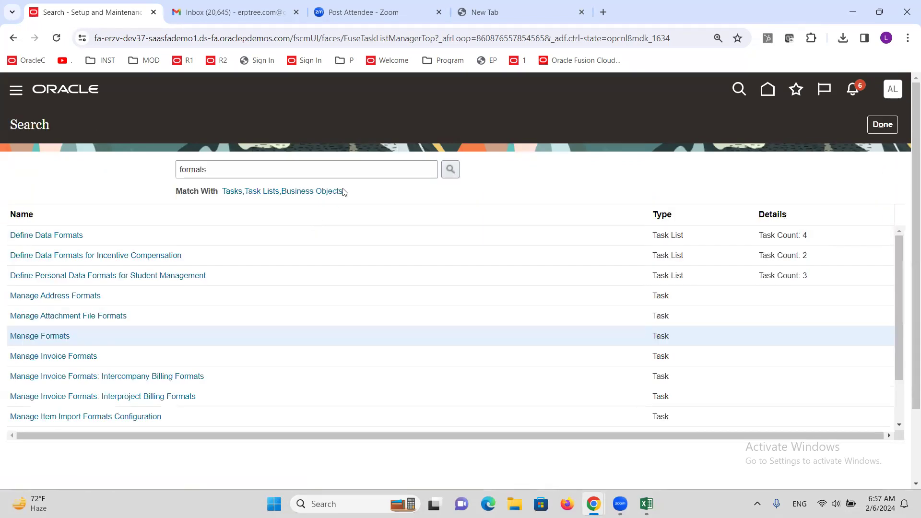
Step: Copy the host part of the Oracle Fusion address from Chrome and load it in a new Firefox window
{"action": "left_click_drag", "start_coordinate": [291, 38], "coordinate": [60, 32]}
{"action": "key", "text": "ctrl+c"}
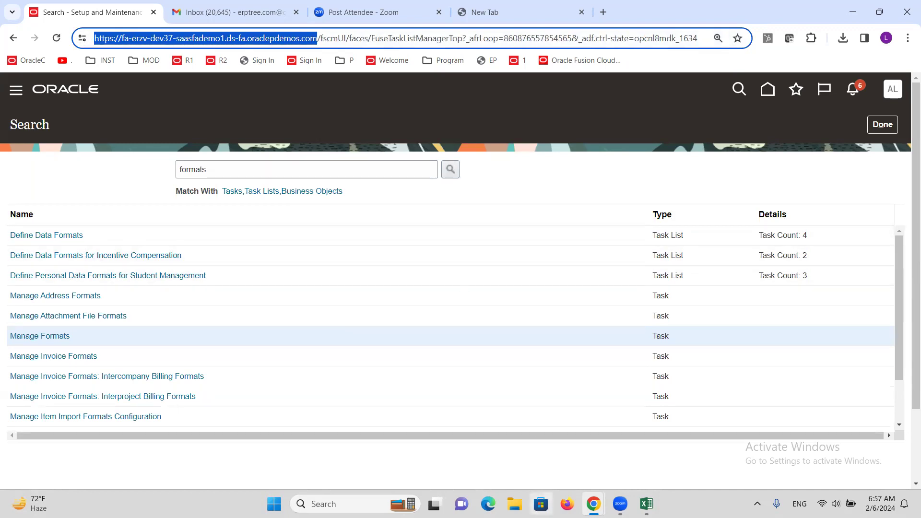
{"action": "left_click", "coordinate": [567, 504]}
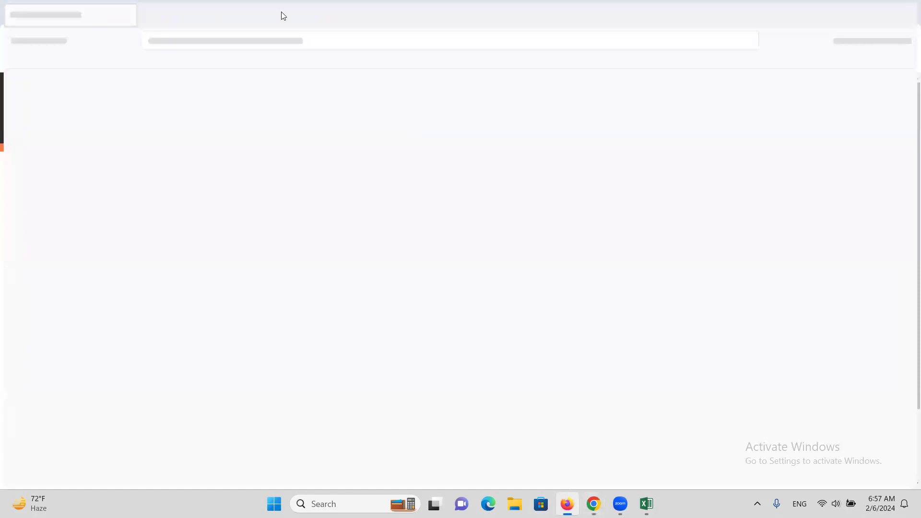
{"action": "key", "text": "ctrl+v"}
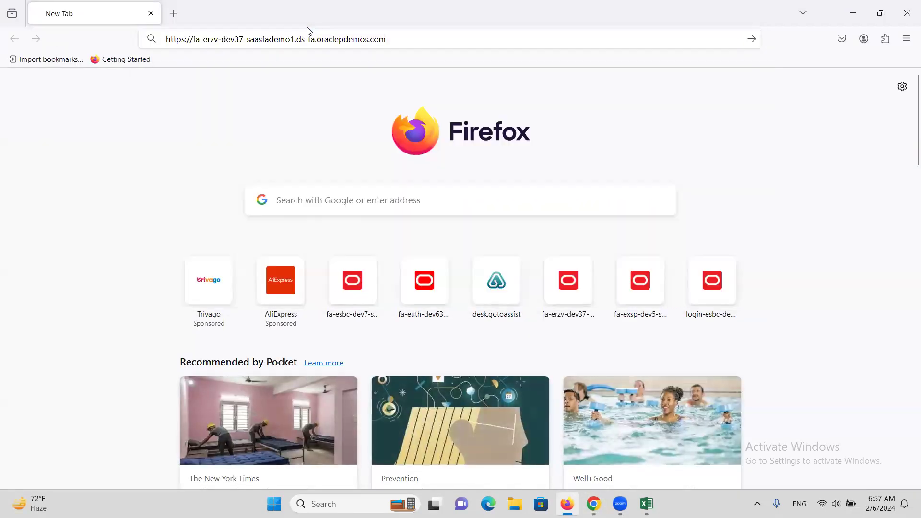
{"action": "key", "text": "Return"}
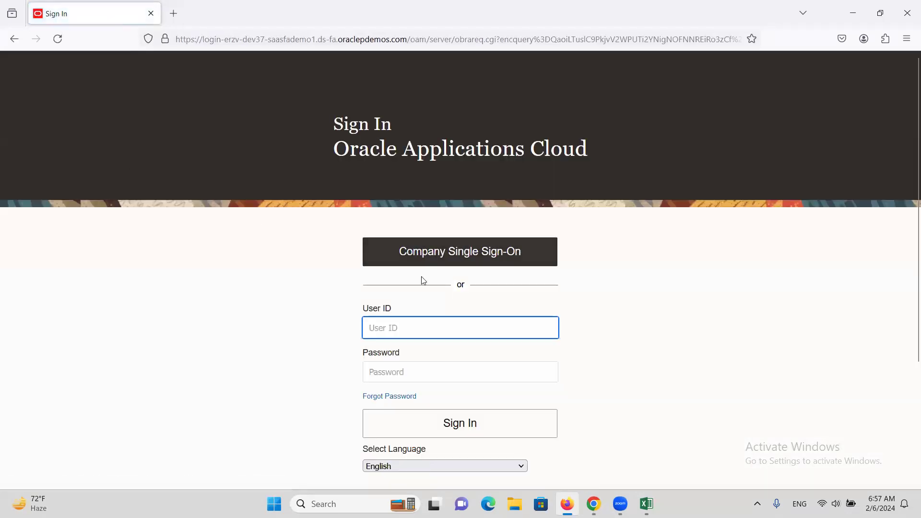
Step: Sign in to Oracle Applications Cloud with the user ID and account password, and decline saving the password in the browser
{"action": "type", "text": "ALTINC"}
{"action": "key", "text": "Tab"}
{"action": "type", "text": "W"}
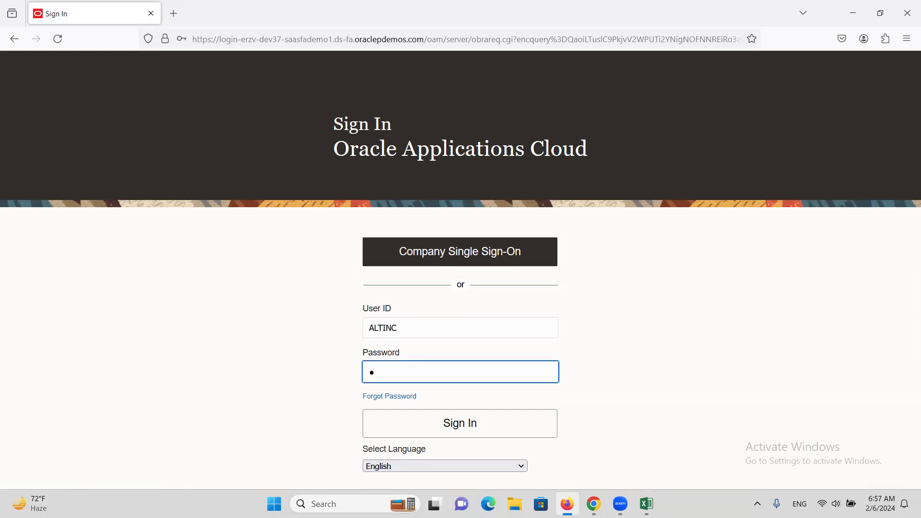
{"action": "key", "text": "Return"}
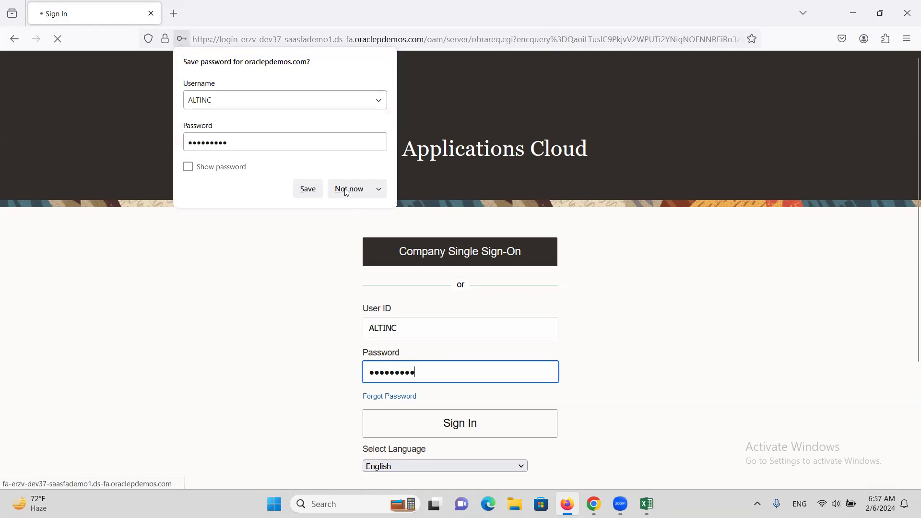
{"action": "left_click", "coordinate": [372, 196]}
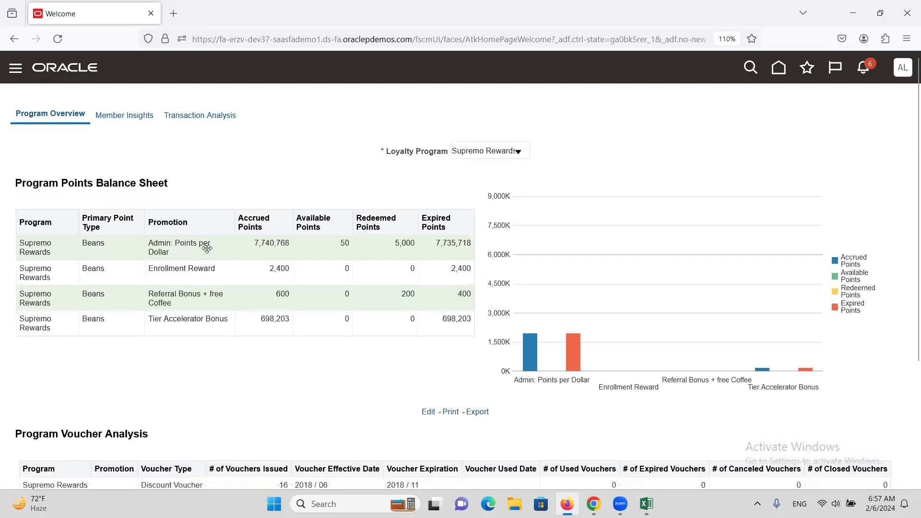
Step: Open Setup and Maintenance in the Firefox session and expand its additional task links
{"action": "scroll", "coordinate": [137, 286], "scroll_direction": "down", "scroll_amount": 5}
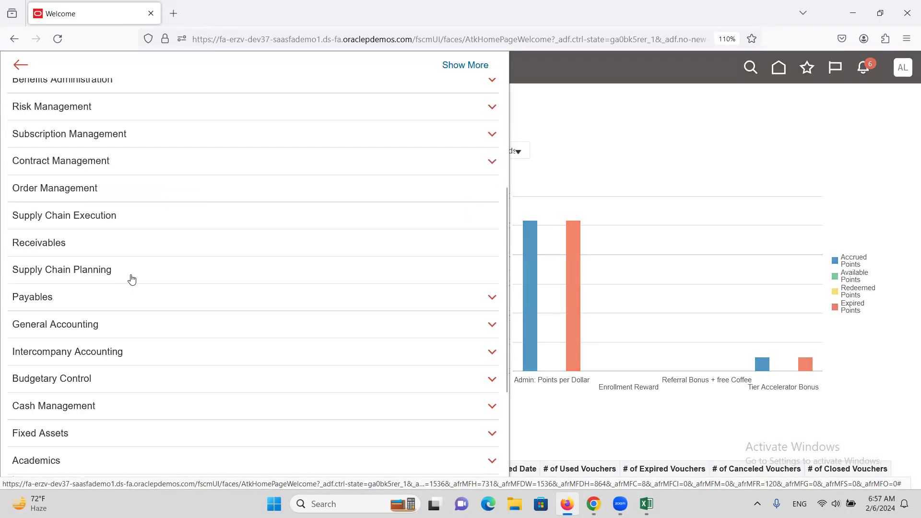
{"action": "left_click", "coordinate": [756, 148]}
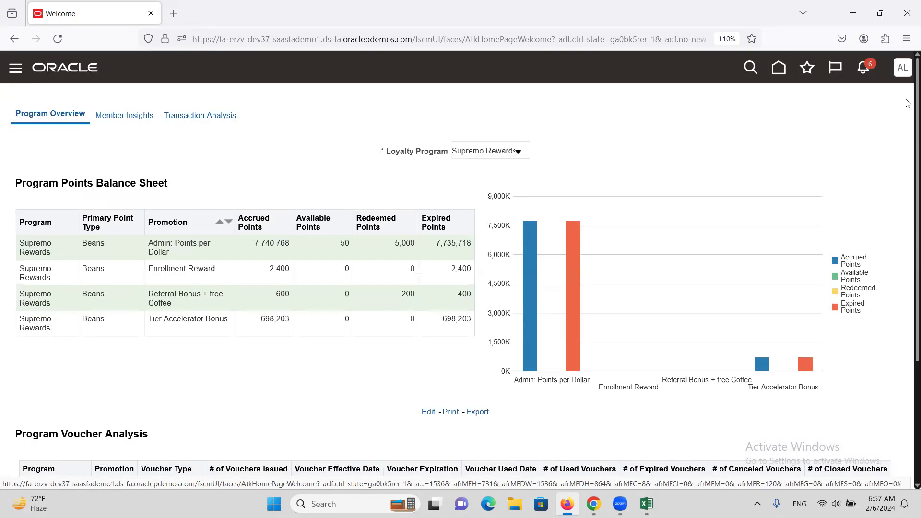
{"action": "left_click", "coordinate": [902, 68]}
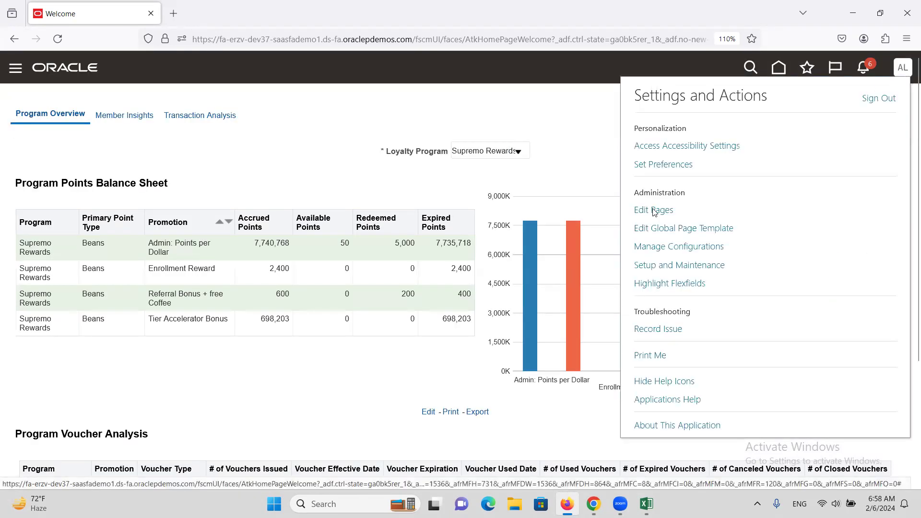
{"action": "left_click", "coordinate": [684, 267]}
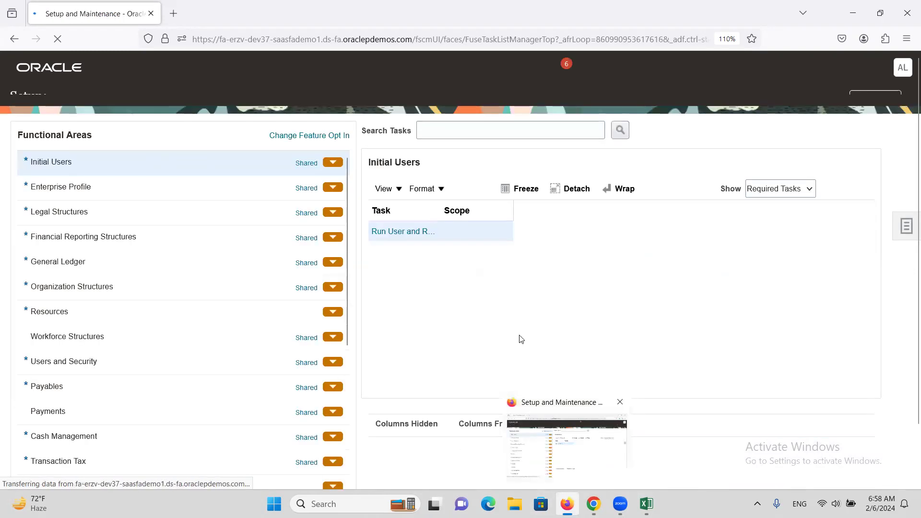
{"action": "left_click", "coordinate": [907, 244]}
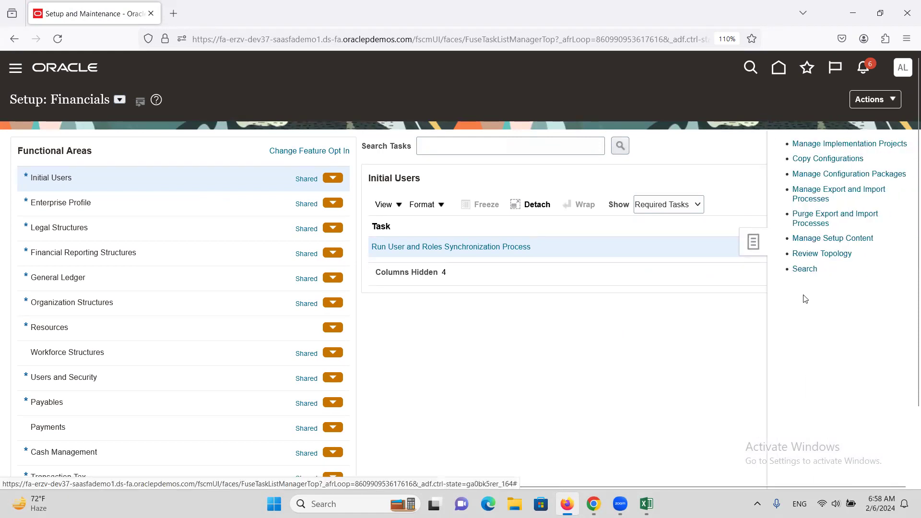
Step: Search the setup tasks for BANK ACC and open the Manage Bank Accounts task
{"action": "left_click", "coordinate": [807, 270]}
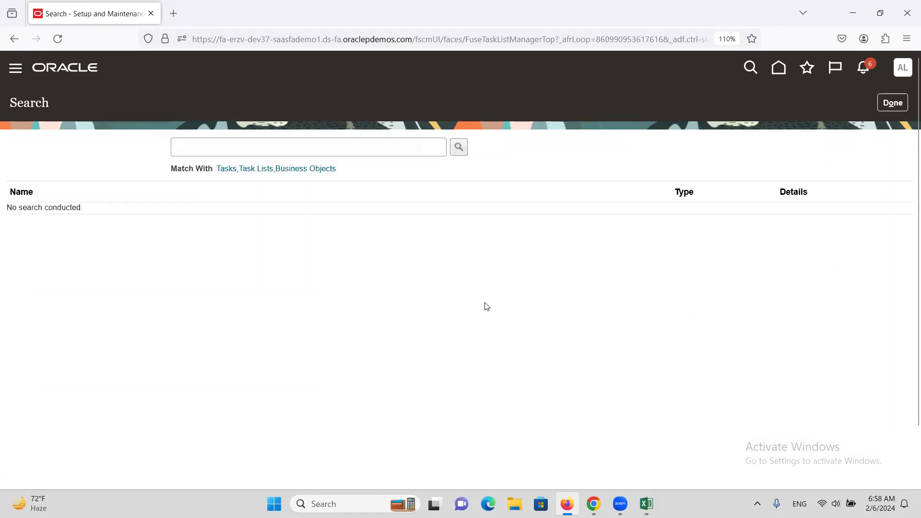
{"action": "left_click", "coordinate": [280, 144]}
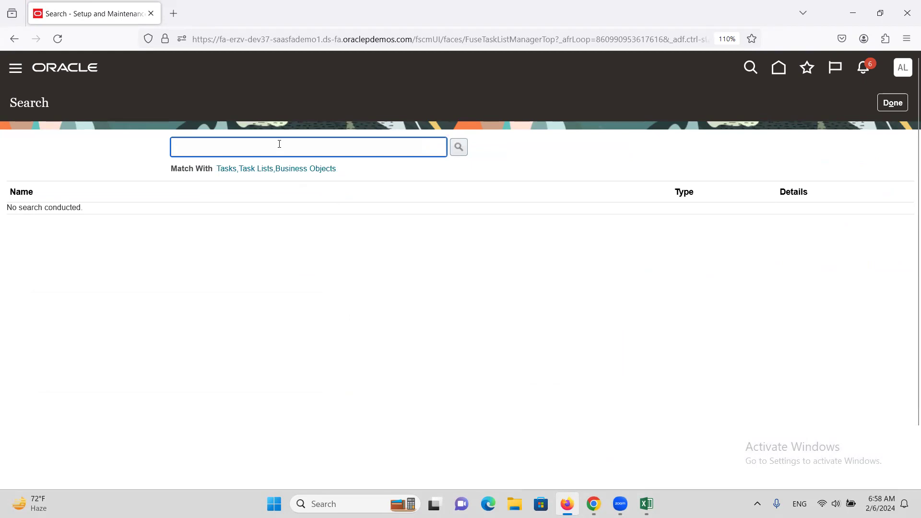
{"action": "type", "text": "BAN"}
{"action": "key", "text": "Return"}
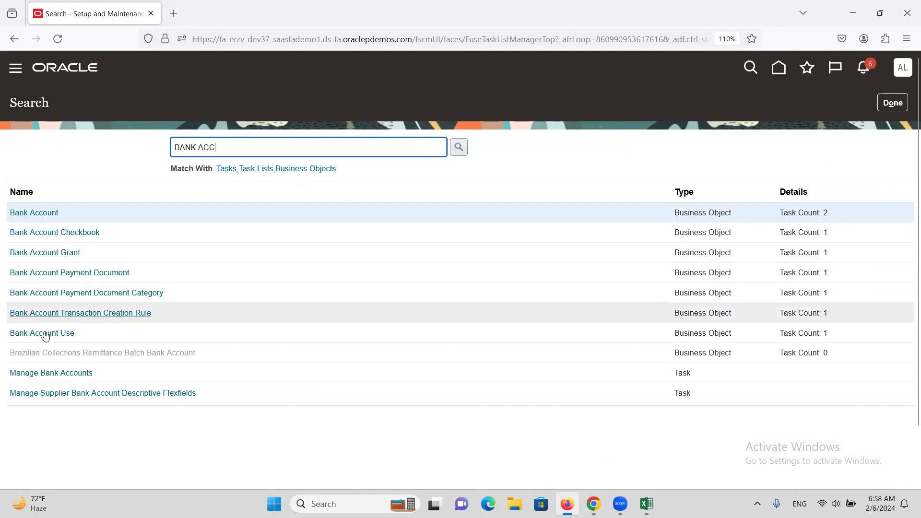
{"action": "left_click", "coordinate": [59, 373]}
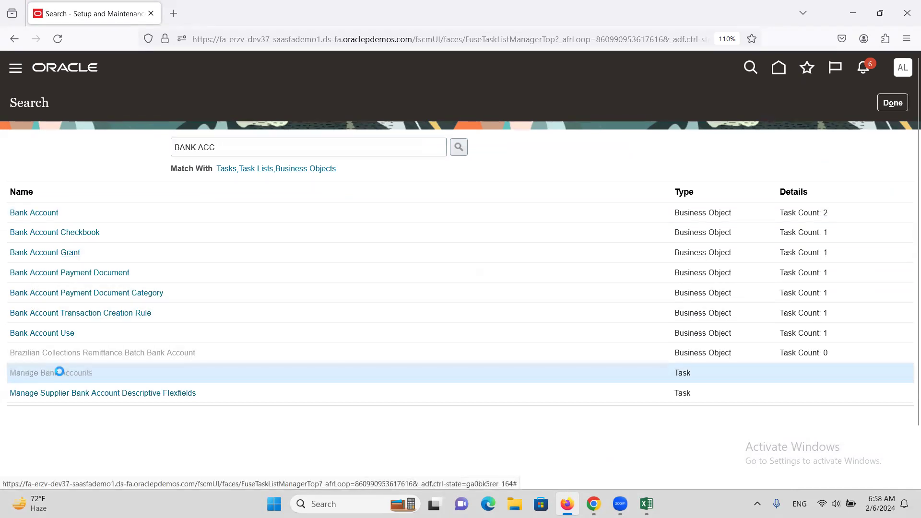
Step: Find bank accounts whose name starts with ALT and open the ALTINC Corporate Account for editing
{"action": "left_click", "coordinate": [224, 182]}
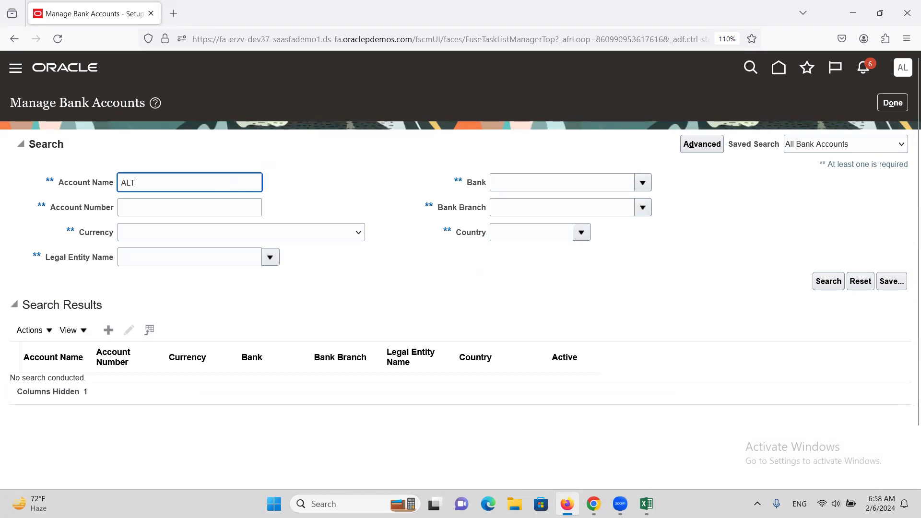
{"action": "key", "text": "Return"}
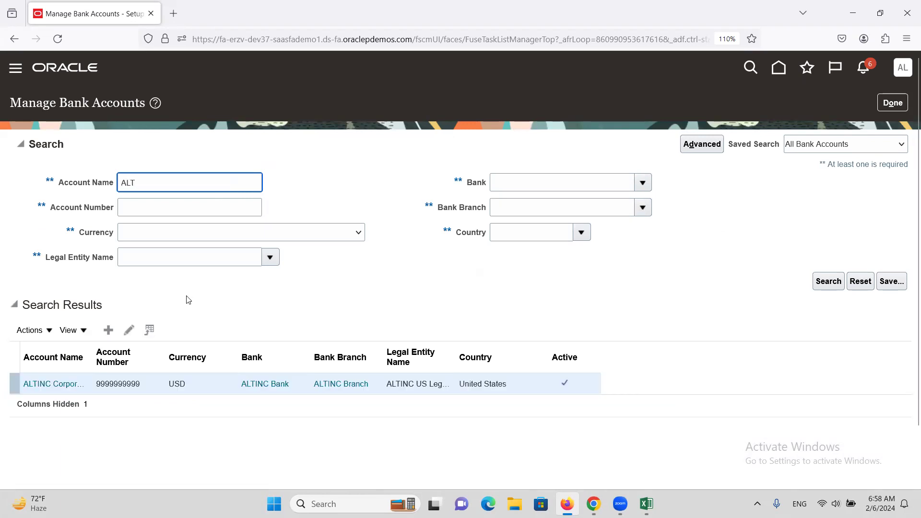
{"action": "left_click", "coordinate": [129, 330]}
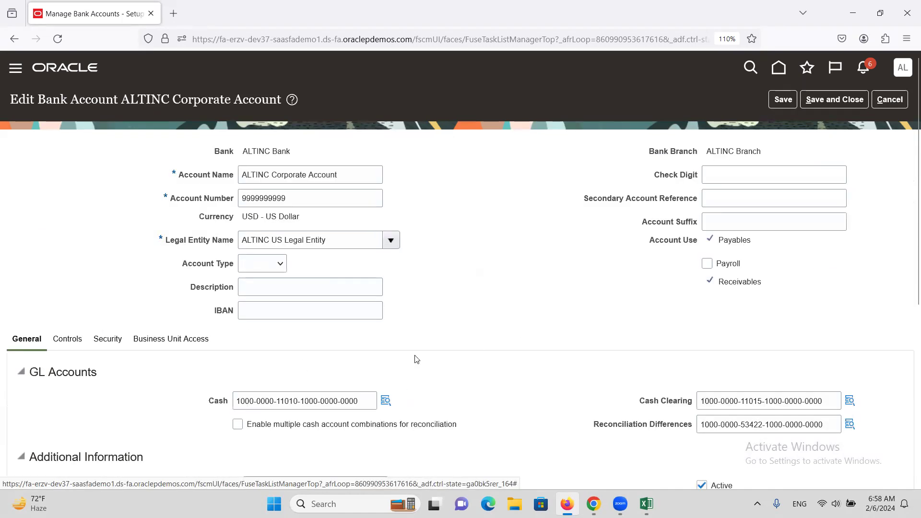
Step: Edit the account's ALTINC Check payment document and set its format to ALTINC Check
{"action": "scroll", "coordinate": [337, 354], "scroll_direction": "down", "scroll_amount": 6}
{"action": "triple_click", "coordinate": [727, 435]}
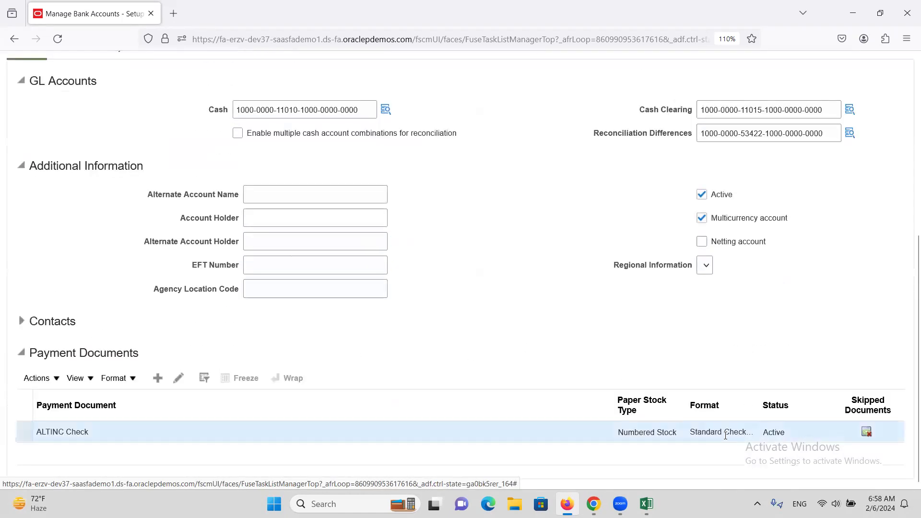
{"action": "left_click", "coordinate": [179, 378]}
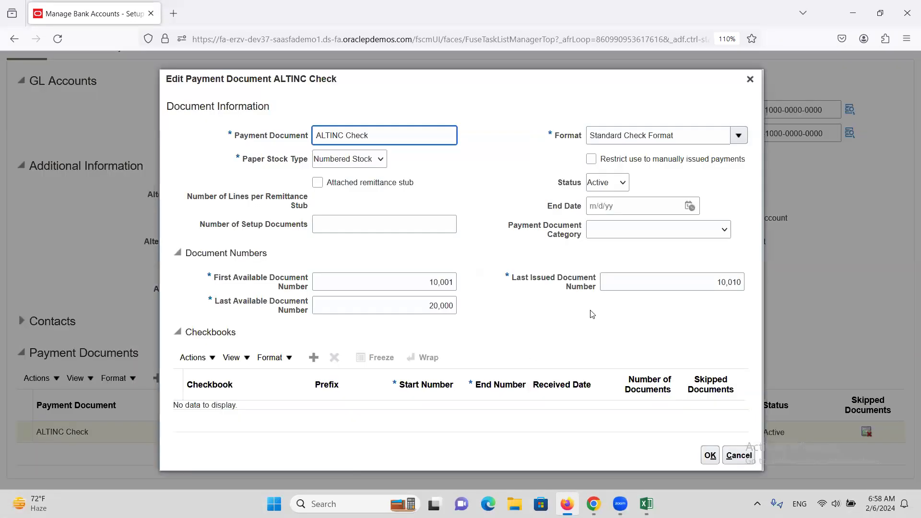
{"action": "double_click", "coordinate": [694, 136]}
{"action": "triple_click", "coordinate": [691, 136]}
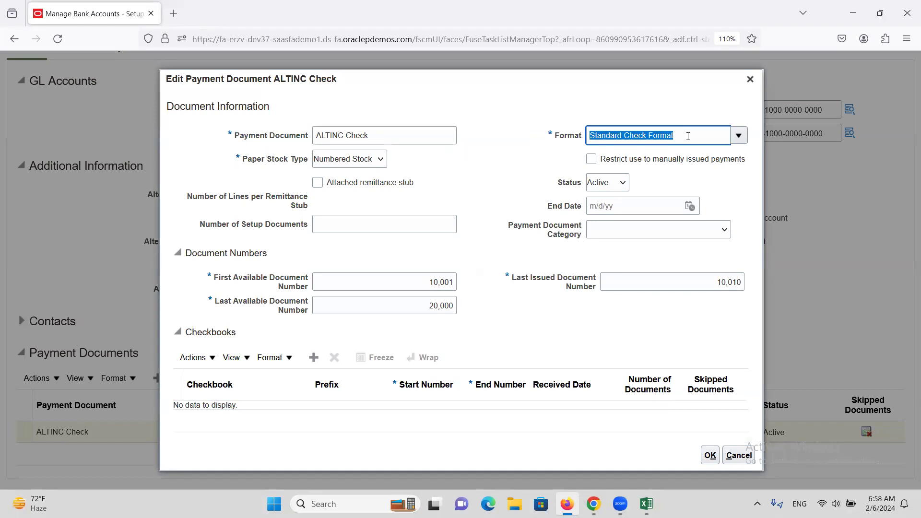
{"action": "type", "text": "ALT"}
{"action": "key", "text": "Tab"}
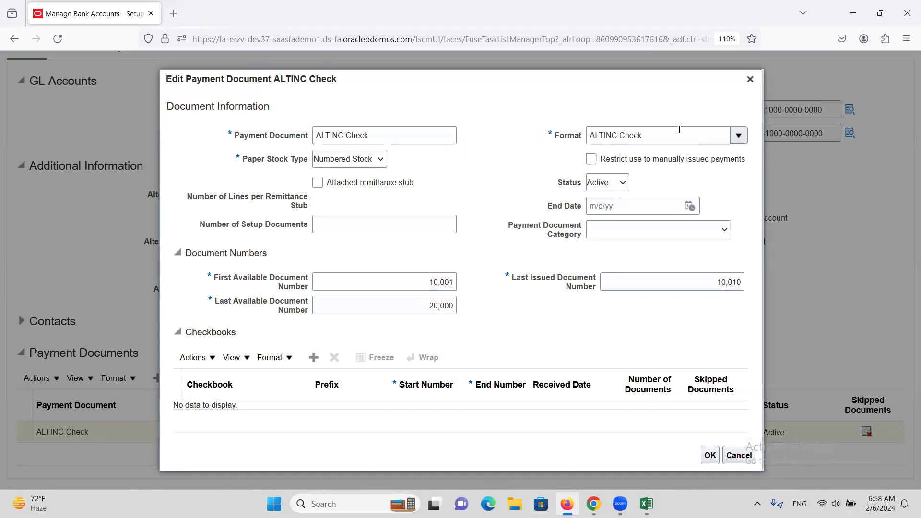
{"action": "left_click_drag", "start_coordinate": [654, 138], "coordinate": [580, 141]}
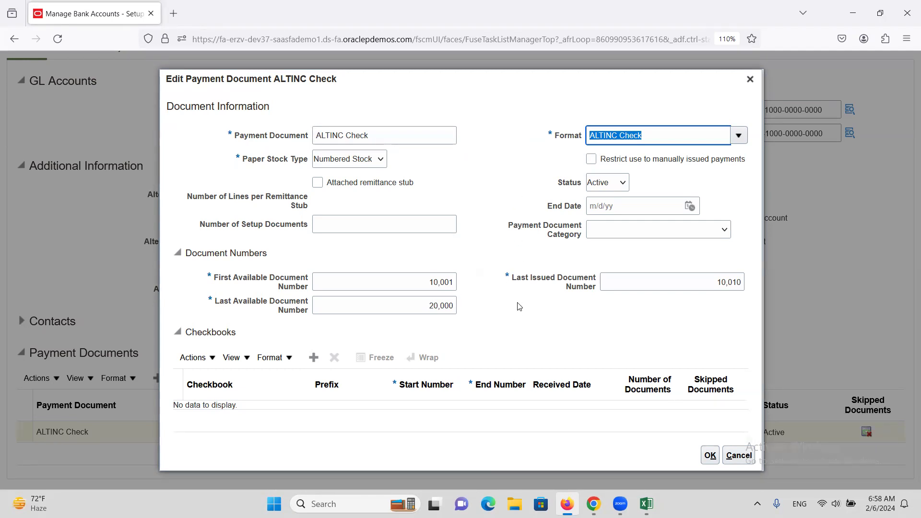
{"action": "left_click", "coordinate": [710, 455]}
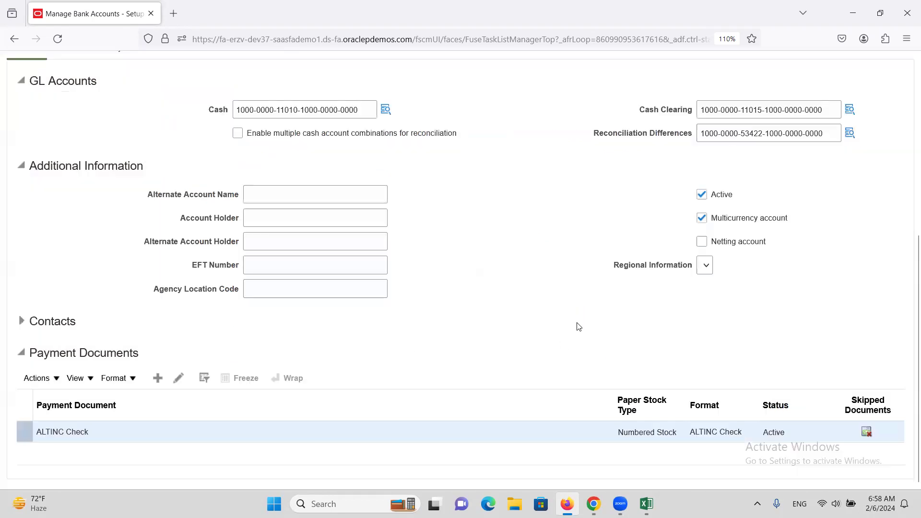
Step: Save and close the bank account, dismiss the confirmation and leave Manage Bank Accounts
{"action": "scroll", "coordinate": [557, 294], "scroll_direction": "up", "scroll_amount": 6}
{"action": "left_click", "coordinate": [832, 101]}
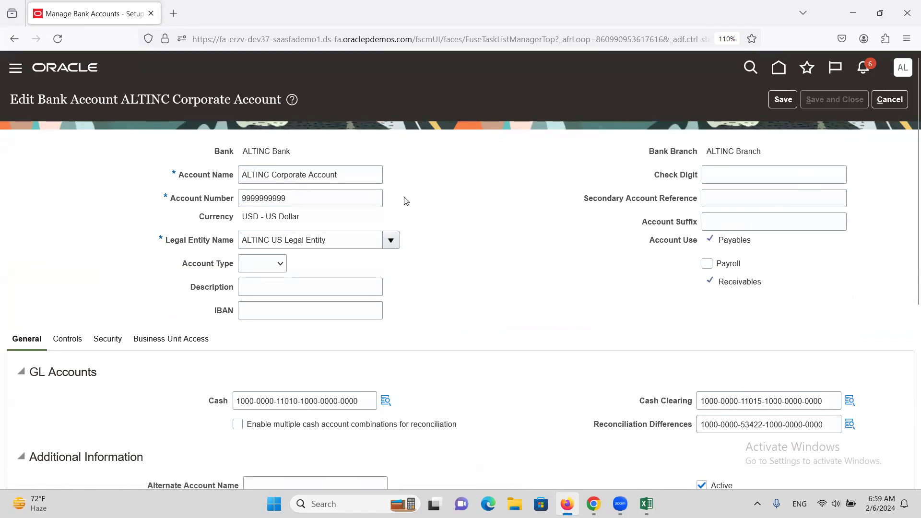
{"action": "left_click", "coordinate": [492, 182]}
{"action": "left_click", "coordinate": [893, 102]}
Step: Search the setup tasks for PAYMENT PROCESS PR and open the Manage Payment Process Profiles task
{"action": "double_click", "coordinate": [273, 146]}
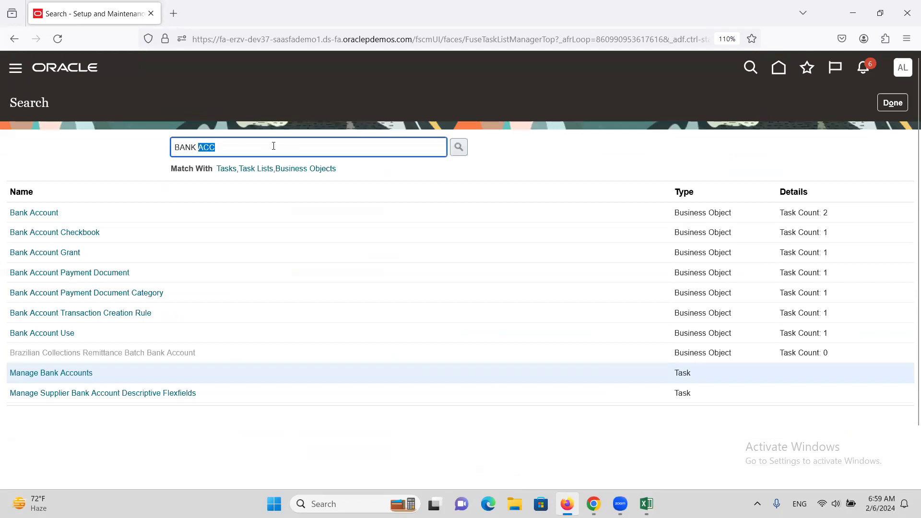
{"action": "double_click", "coordinate": [274, 145]}
{"action": "triple_click", "coordinate": [274, 146]}
{"action": "type", "text": "PAYMENT P"}
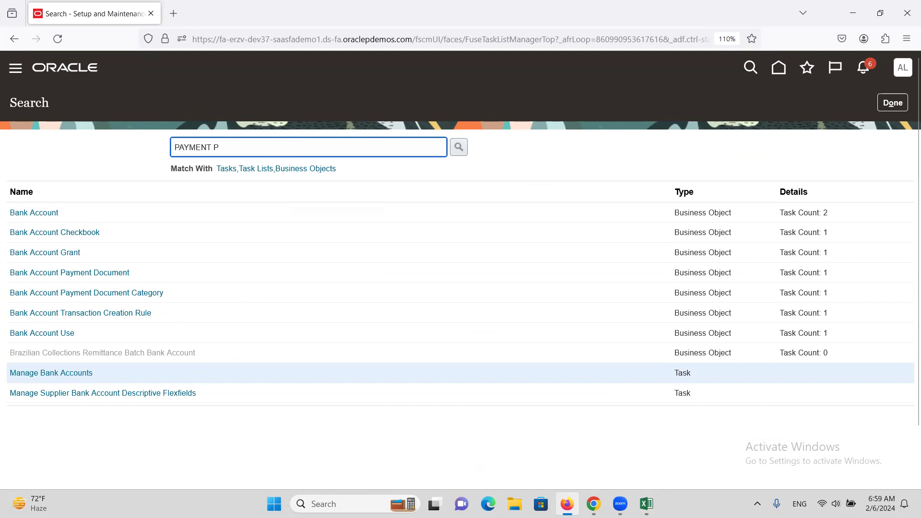
{"action": "type", "text": "ROCESS PR"}
{"action": "key", "text": "Return"}
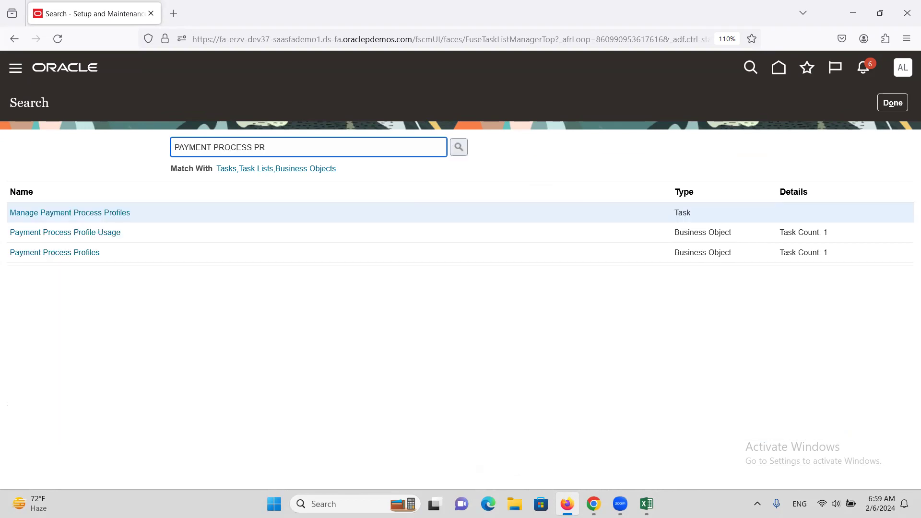
{"action": "left_click", "coordinate": [63, 212]}
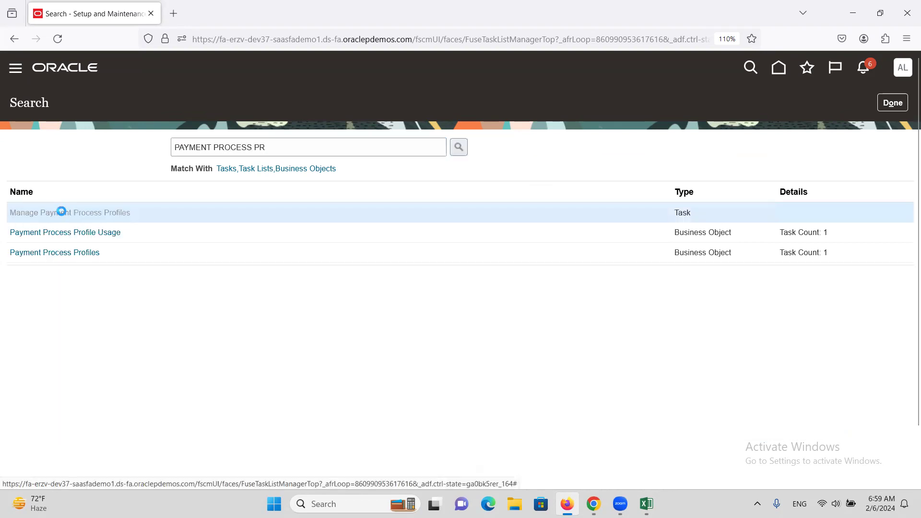
Step: Find payment process profiles whose name starts with ALT and open the ALTINC Payment Process Profile for editing
{"action": "left_click", "coordinate": [219, 187]}
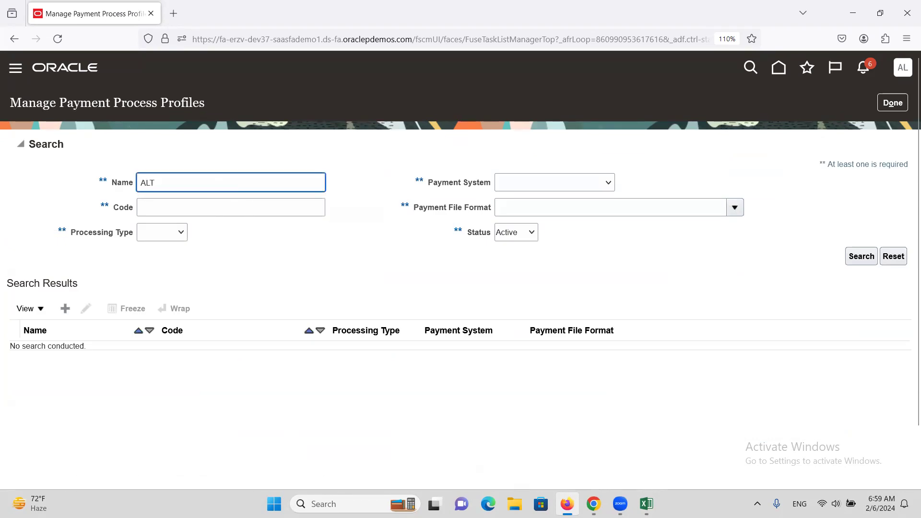
{"action": "key", "text": "Return"}
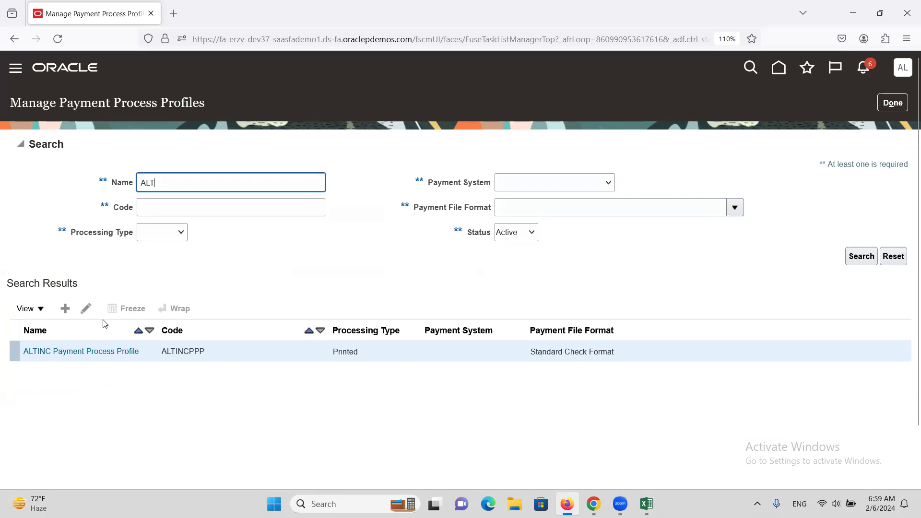
{"action": "left_click", "coordinate": [139, 330]}
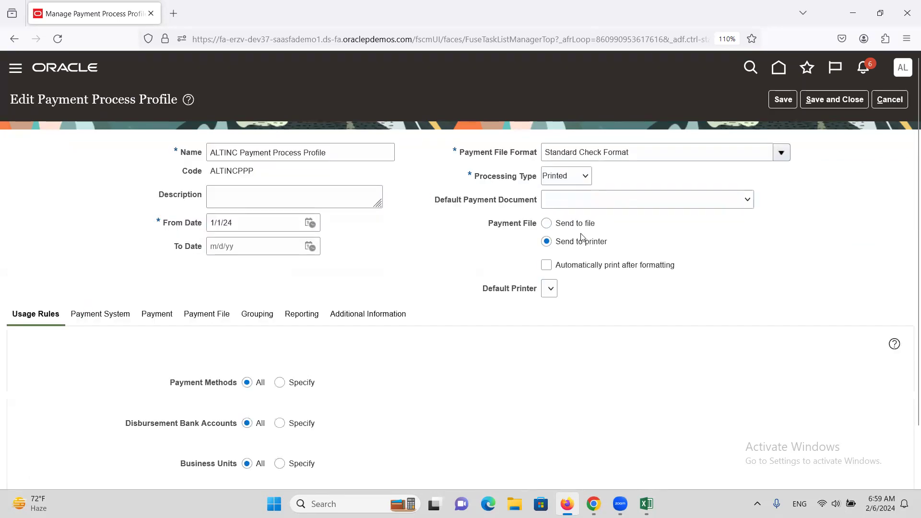
Step: Set the profile's payment file format to ALTINC Check, save and close it, and leave Manage Payment Process Profiles
{"action": "left_click_drag", "start_coordinate": [627, 154], "coordinate": [506, 163]}
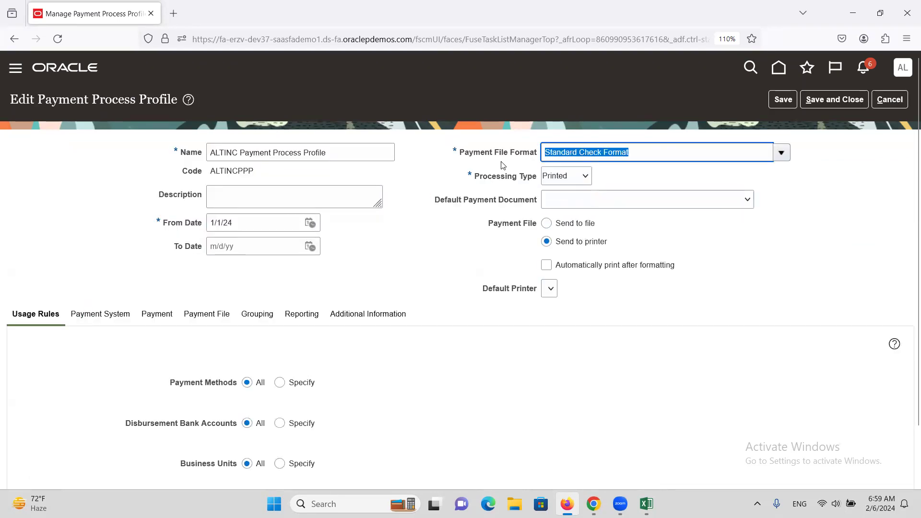
{"action": "type", "text": "ALT"}
{"action": "key", "text": "Tab"}
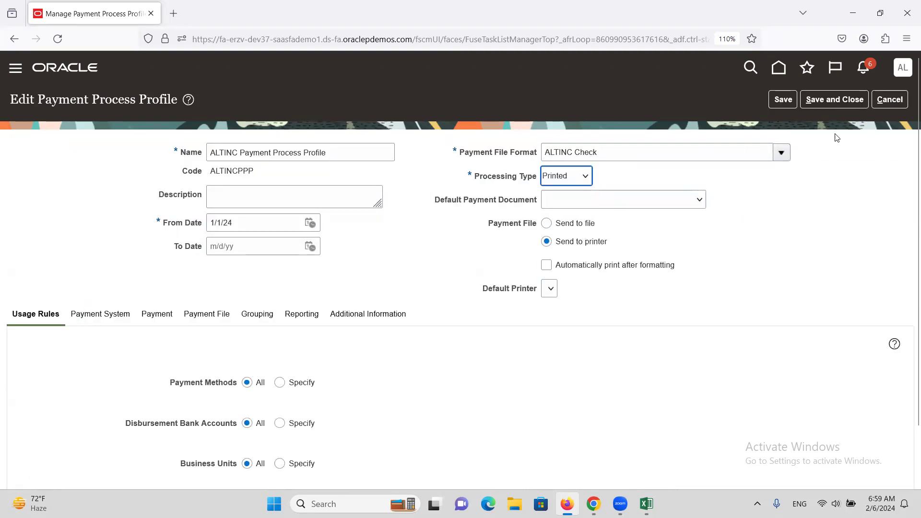
{"action": "left_click", "coordinate": [838, 98]}
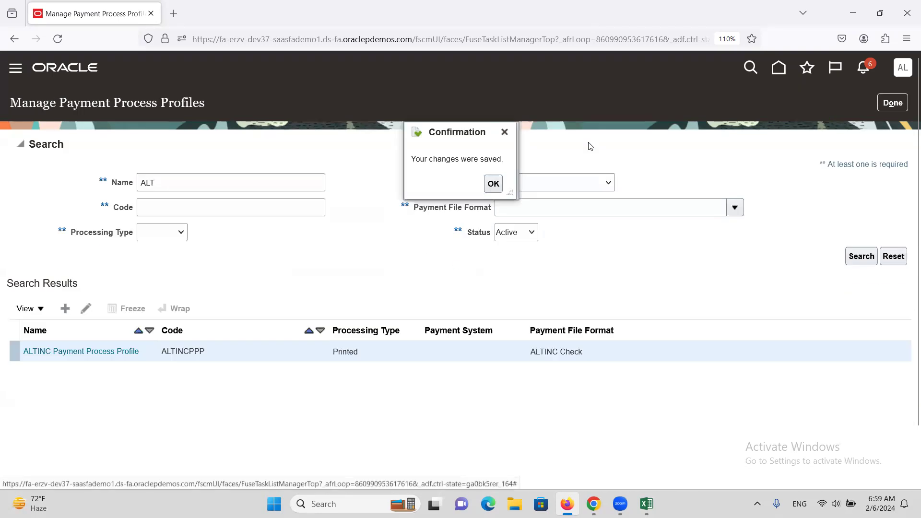
{"action": "left_click", "coordinate": [493, 184]}
{"action": "left_click", "coordinate": [893, 102]}
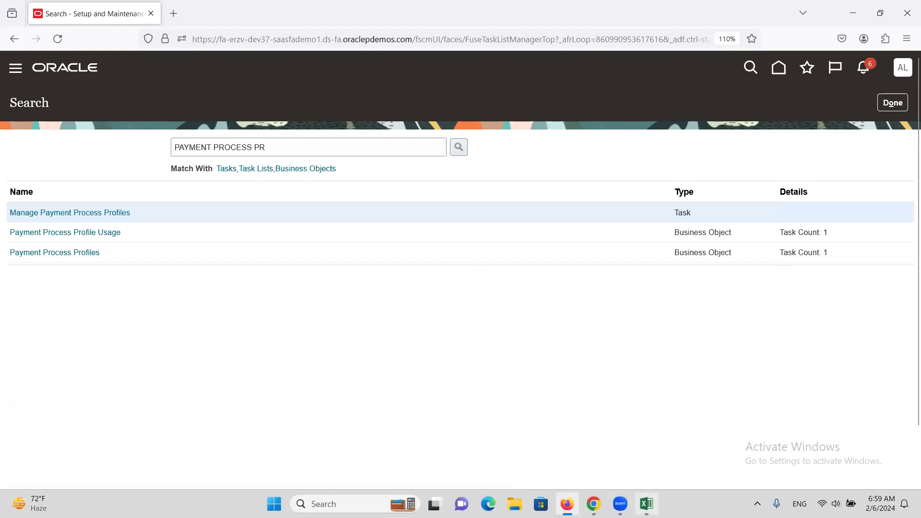
Step: Review the Payment Format and Security Profile/MOAC topics on the Excel training sheet's AP worksheet and return to Firefox
{"action": "key", "text": "alt+Tab"}
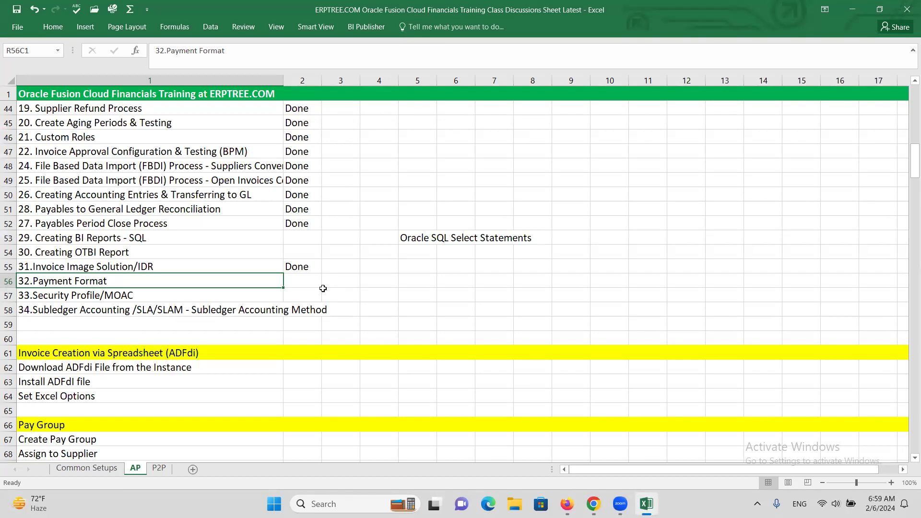
{"action": "left_click", "coordinate": [66, 299]}
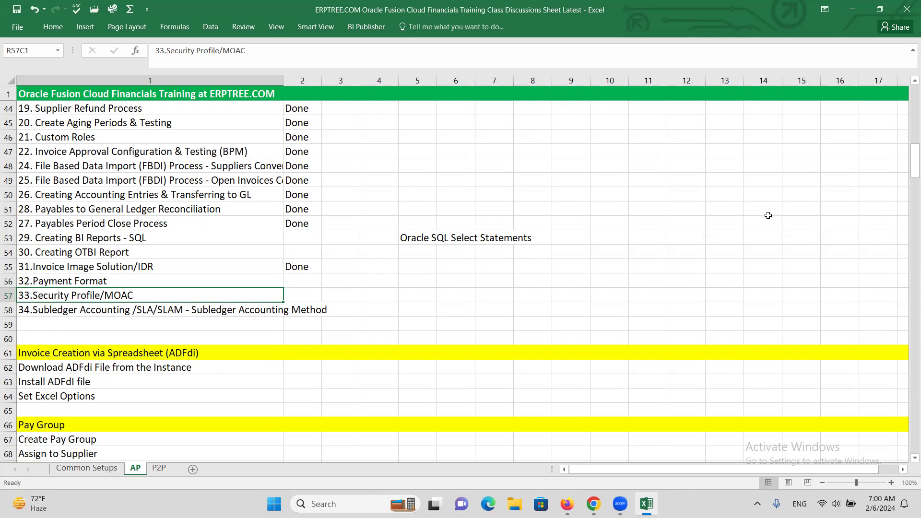
{"action": "left_click", "coordinate": [771, 221]}
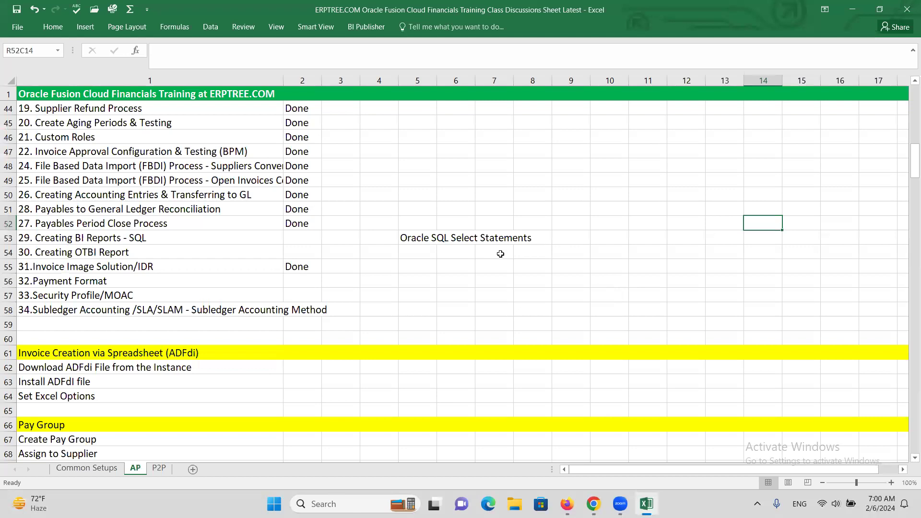
{"action": "left_click", "coordinate": [96, 281]}
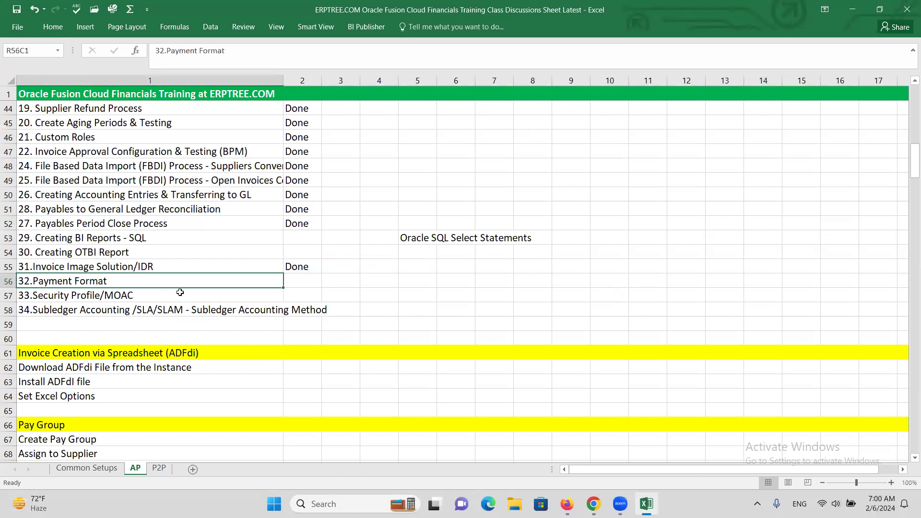
{"action": "key", "text": "alt+Tab"}
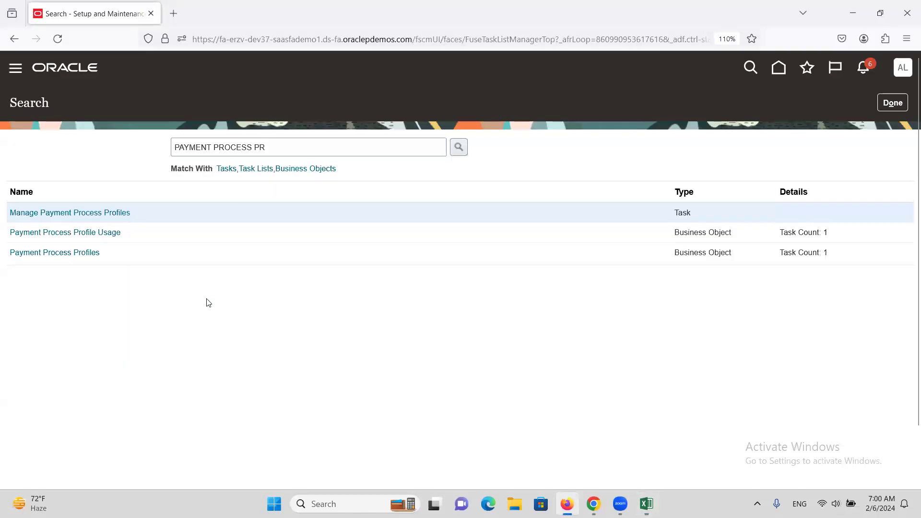
Step: Leave the setup task search and open the Suppliers work area under Procurement
{"action": "left_click", "coordinate": [893, 104]}
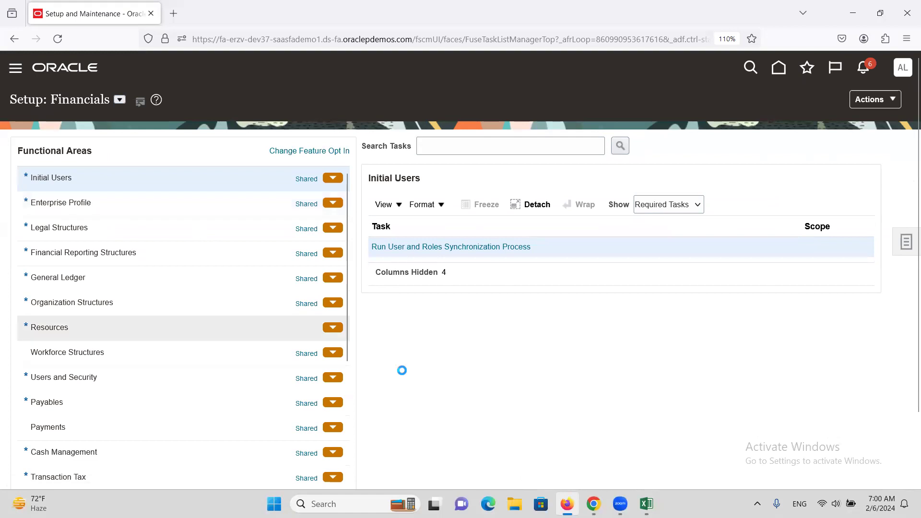
{"action": "scroll", "coordinate": [222, 319], "scroll_direction": "down", "scroll_amount": 5}
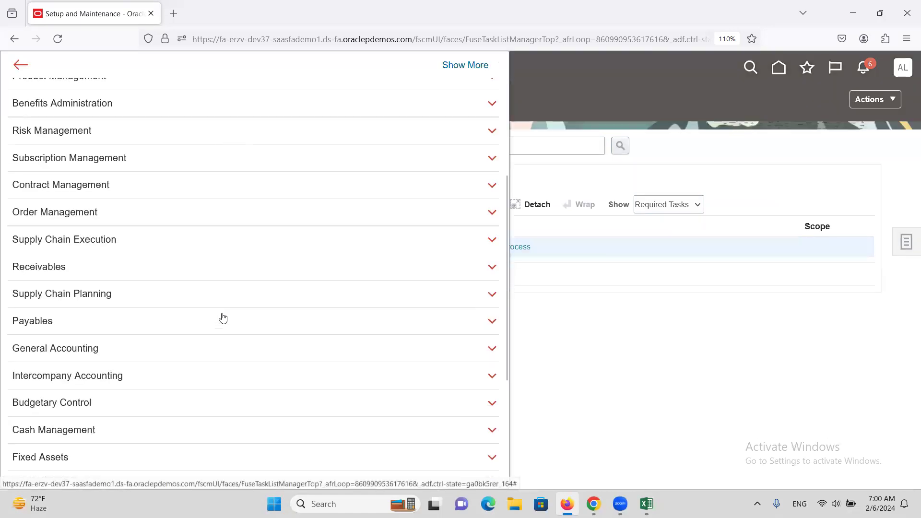
{"action": "scroll", "coordinate": [129, 235], "scroll_direction": "up", "scroll_amount": 6}
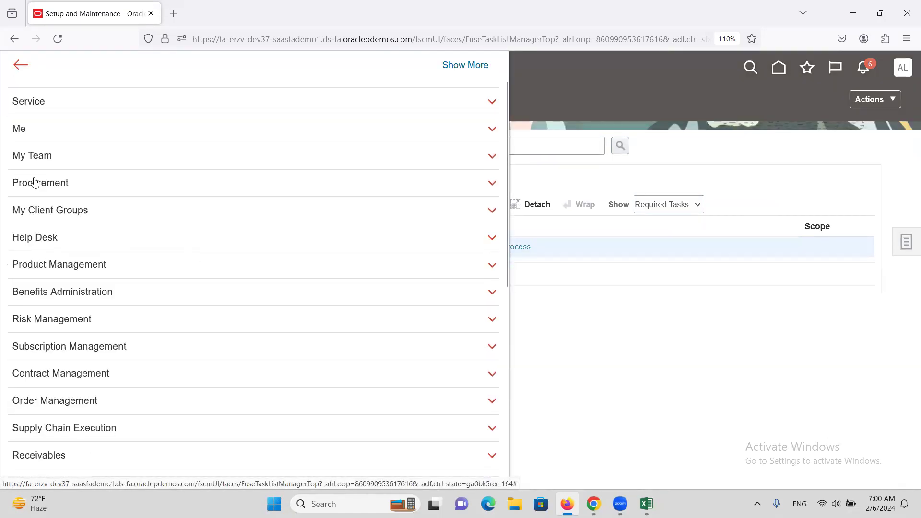
{"action": "left_click", "coordinate": [54, 230]}
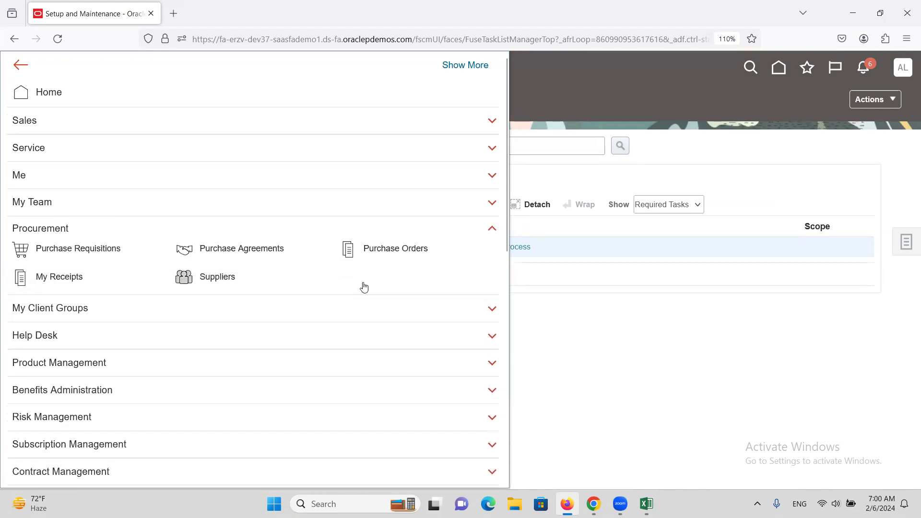
{"action": "left_click", "coordinate": [216, 283]}
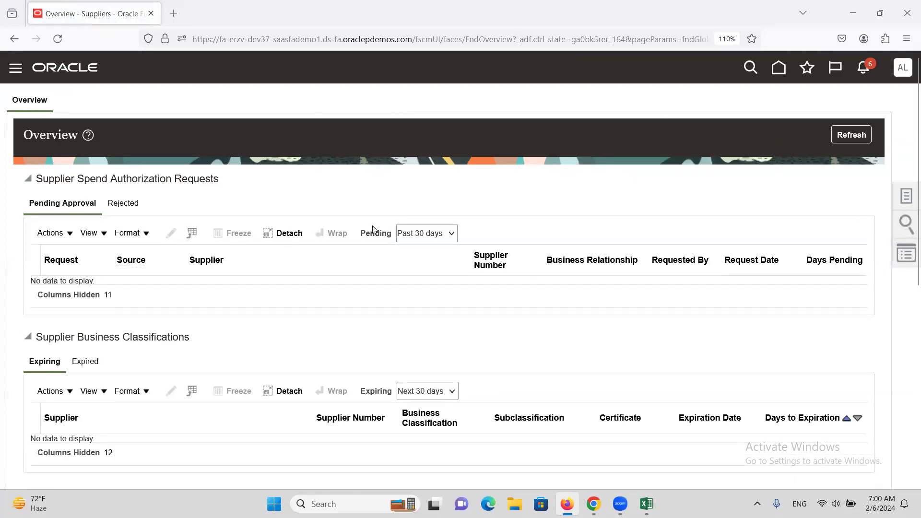
Step: Check the Payment Format topic on the Excel training sheet's AP worksheet and return to Firefox
{"action": "key", "text": "alt+Tab"}
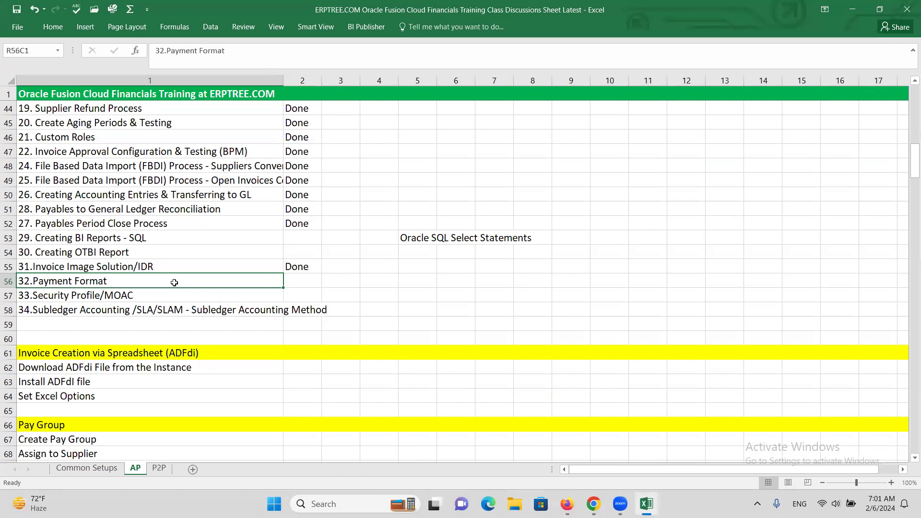
{"action": "key", "text": "alt+Tab"}
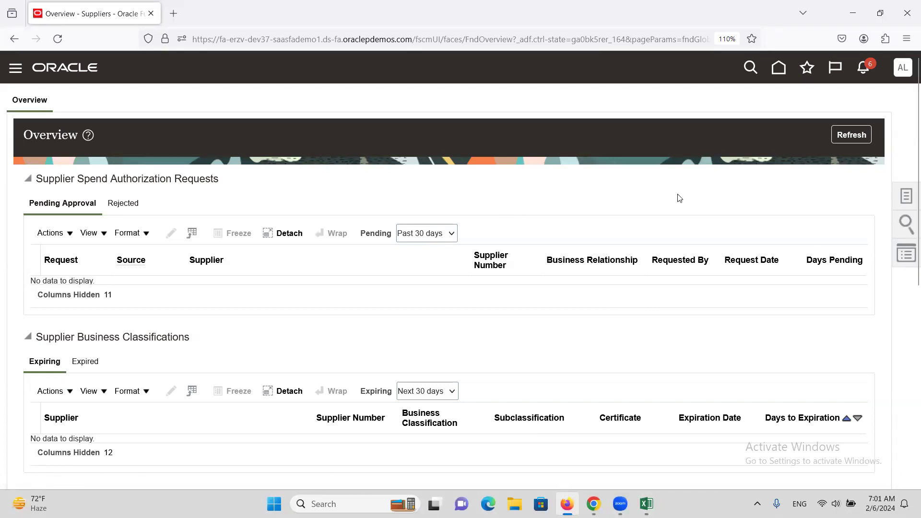
Step: In Setup and Maintenance, search the setup tasks for TRANSMISS and open Manage Transmission Configurations
{"action": "left_click", "coordinate": [902, 71]}
{"action": "left_click", "coordinate": [691, 265]}
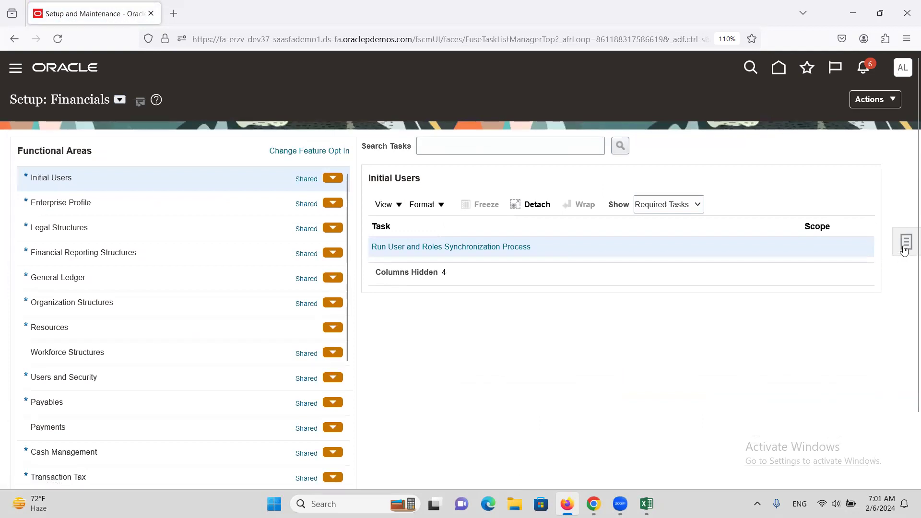
{"action": "left_click", "coordinate": [905, 244]}
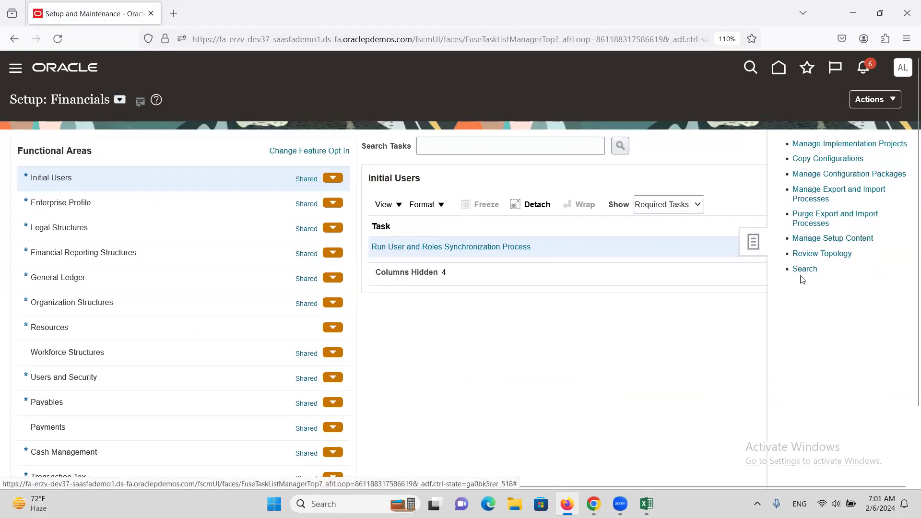
{"action": "left_click", "coordinate": [355, 146]}
{"action": "type", "text": "TRAN"}
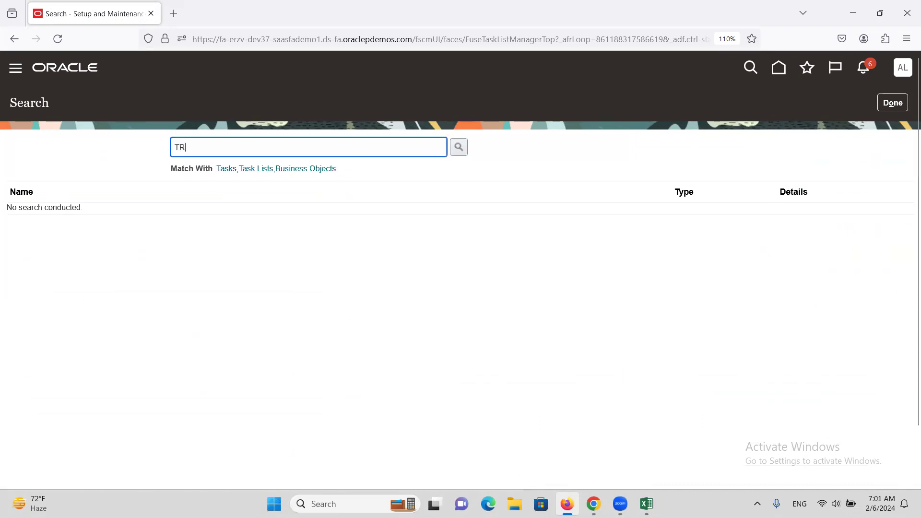
{"action": "key", "text": "BackSpace"}
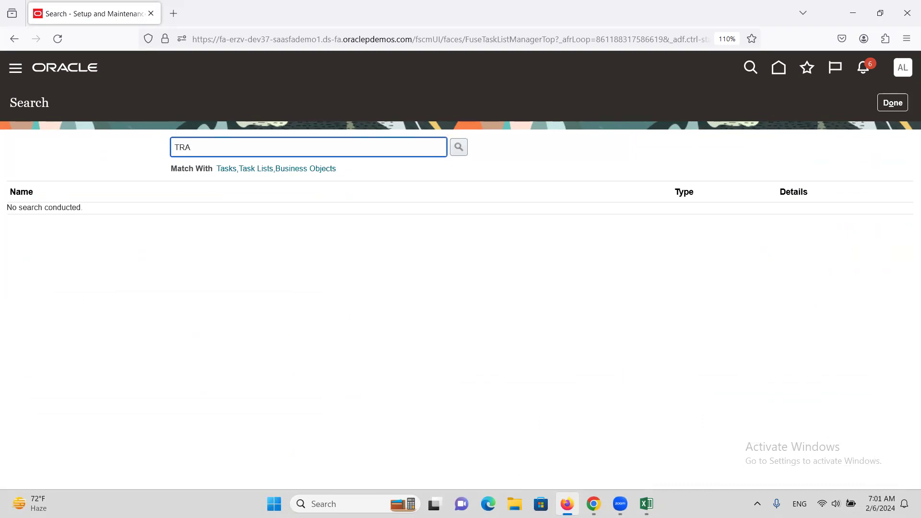
{"action": "type", "text": "NSMISS"}
{"action": "key", "text": "Return"}
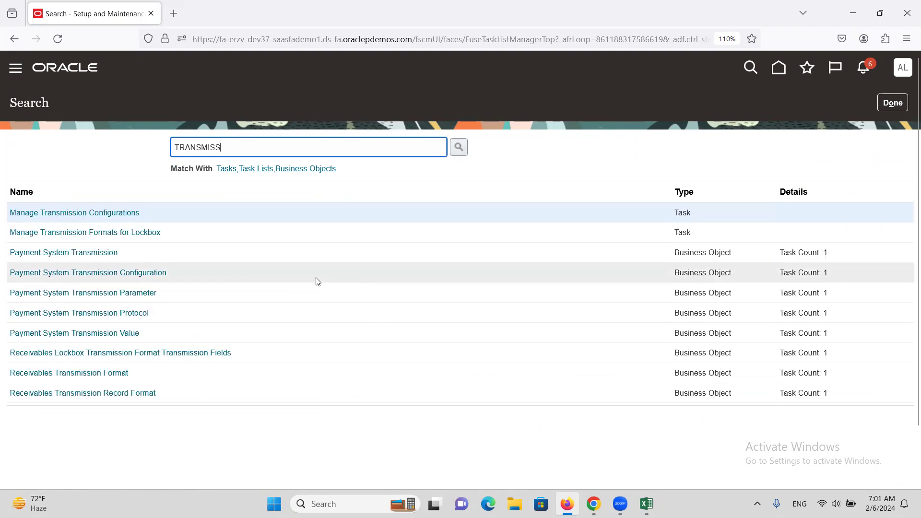
{"action": "left_click", "coordinate": [110, 212]}
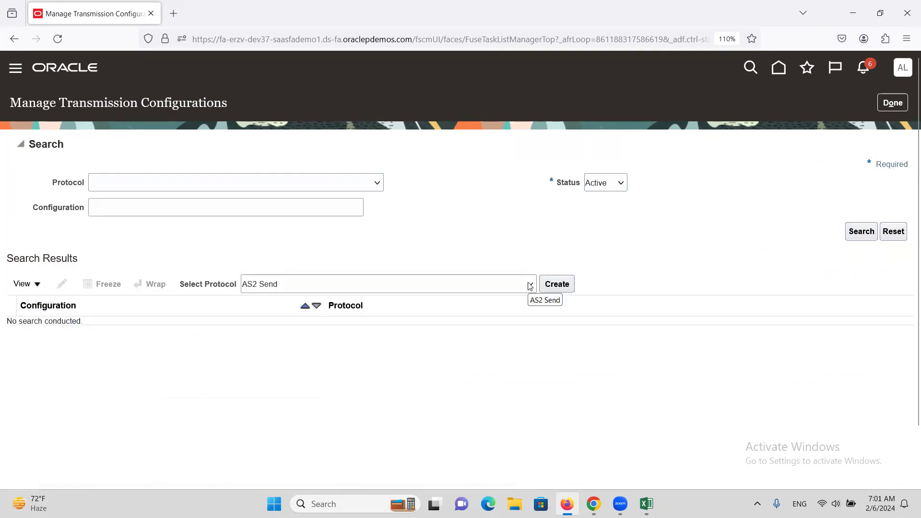
Step: Start a new transmission configuration using the Secure File Transfer Protocol for Static File Names
{"action": "left_click", "coordinate": [530, 287]}
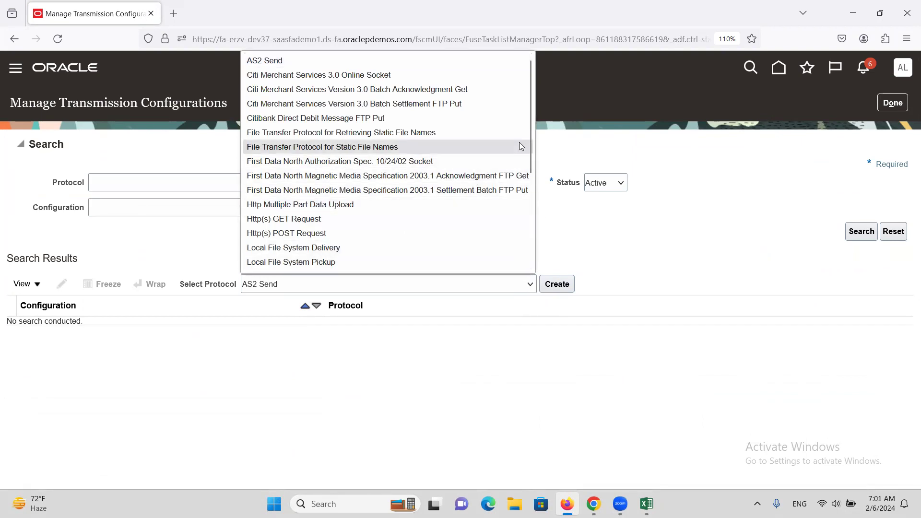
{"action": "left_click_drag", "start_coordinate": [529, 106], "coordinate": [536, 212]}
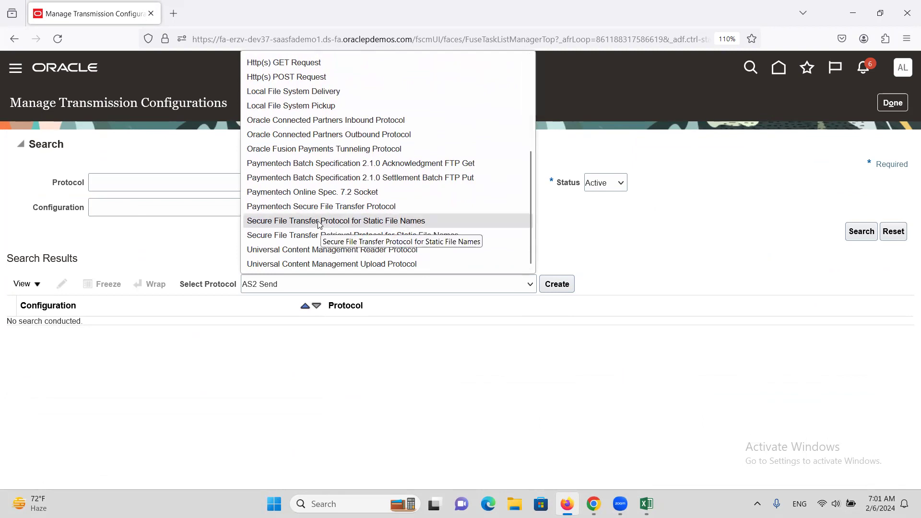
{"action": "left_click", "coordinate": [361, 222]}
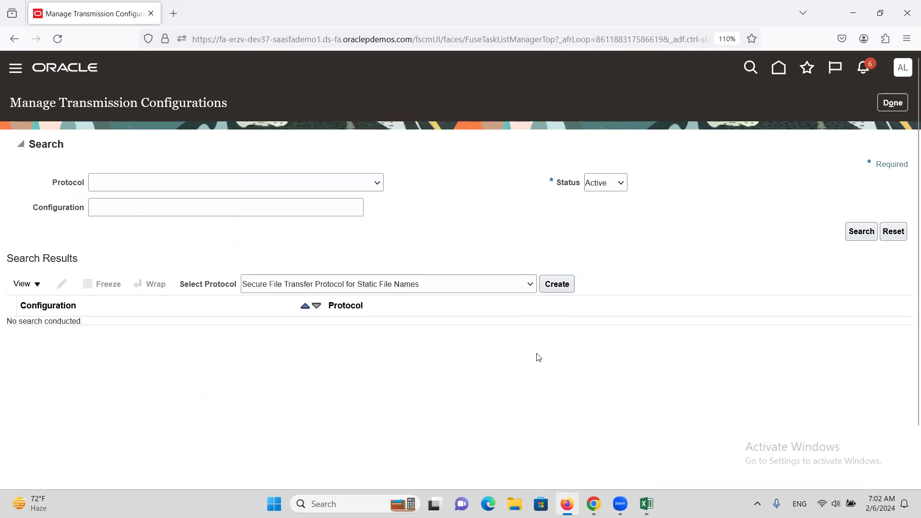
{"action": "left_click", "coordinate": [563, 286]}
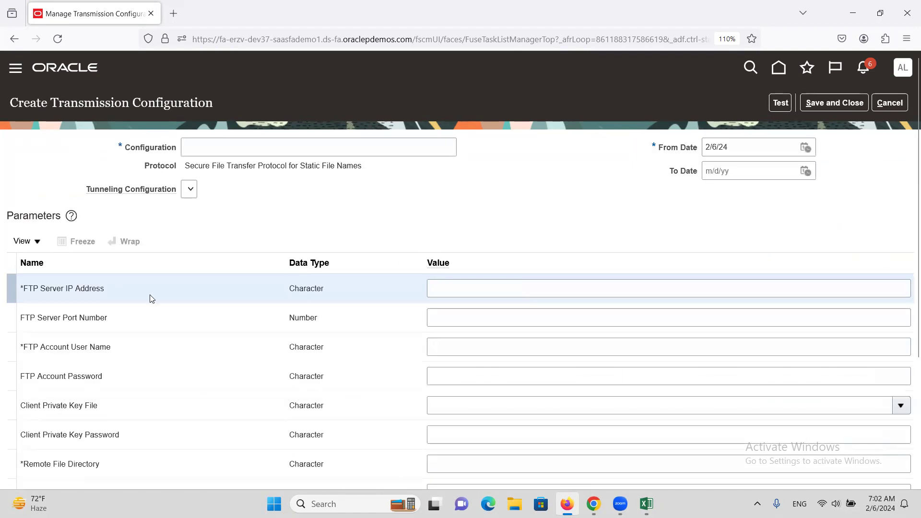
Step: Examine the FTP server IP address, port number and account user name parameters, discard the configuration and leave Manage Transmission Configurations
{"action": "double_click", "coordinate": [60, 289]}
{"action": "triple_click", "coordinate": [60, 288]}
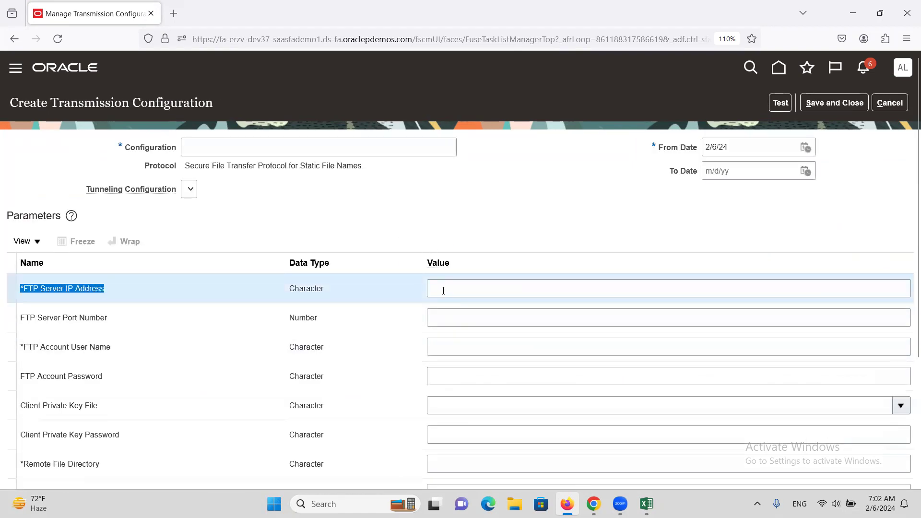
{"action": "left_click", "coordinate": [443, 290]}
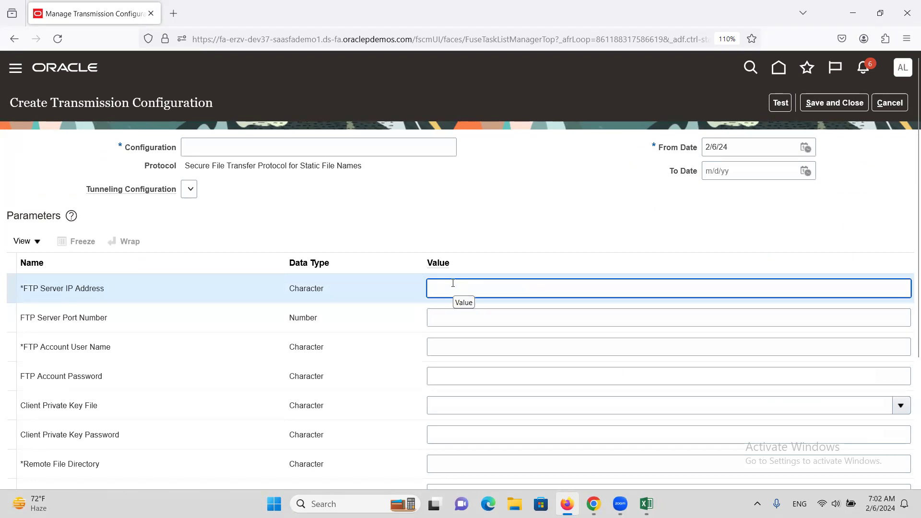
{"action": "left_click", "coordinate": [453, 317]}
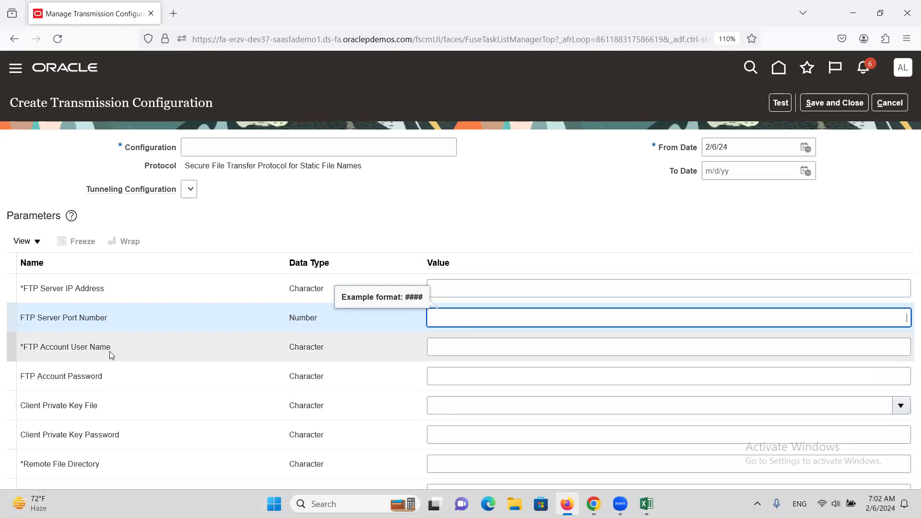
{"action": "left_click", "coordinate": [436, 349]}
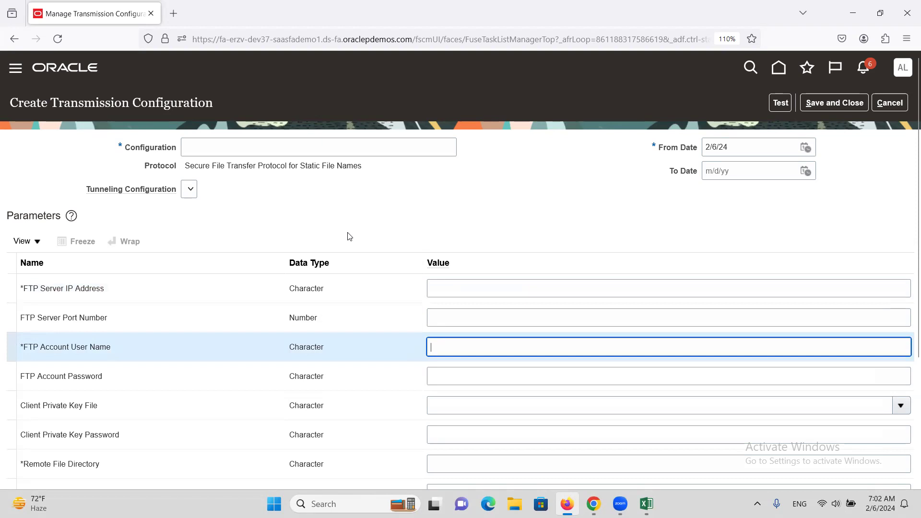
{"action": "left_click", "coordinate": [894, 106]}
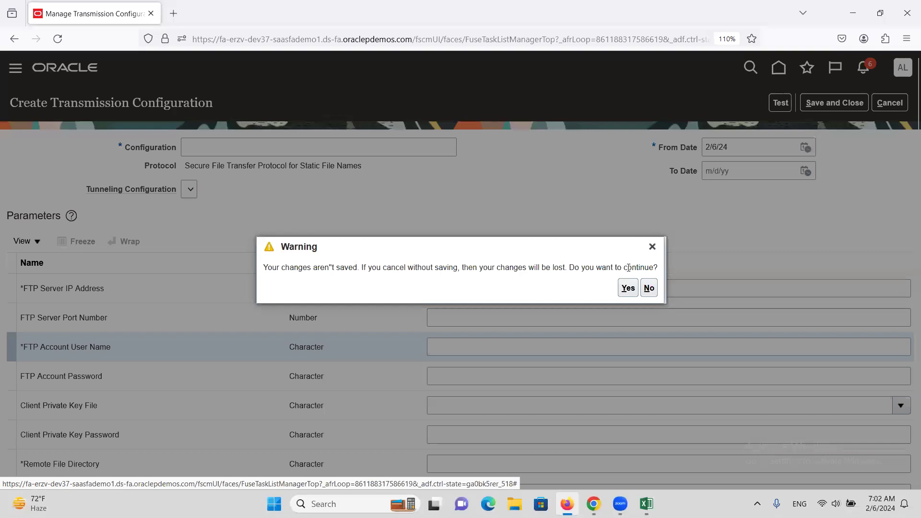
{"action": "left_click", "coordinate": [629, 289]}
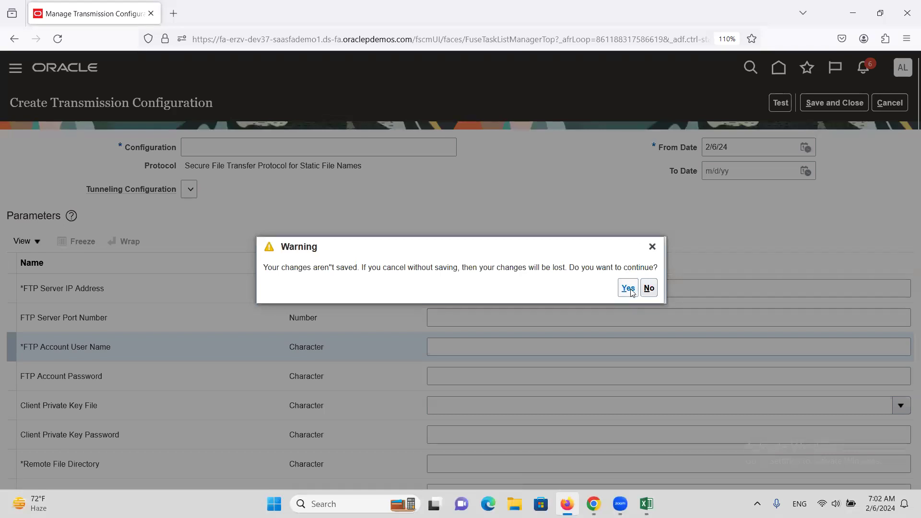
{"action": "left_click", "coordinate": [892, 102]}
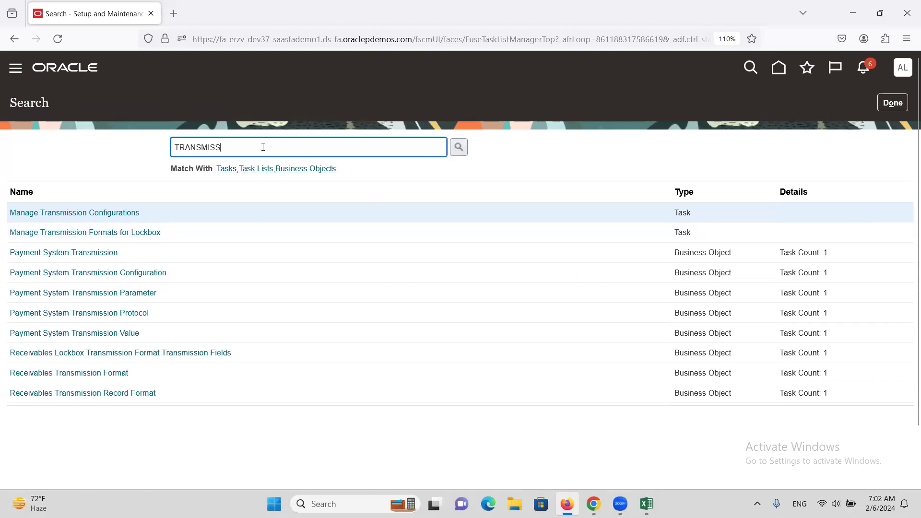
Step: Search the setup tasks for Payment sys, open Manage Payment Systems and start creating a payment system
{"action": "double_click", "coordinate": [262, 147]}
{"action": "type", "text": "P"}
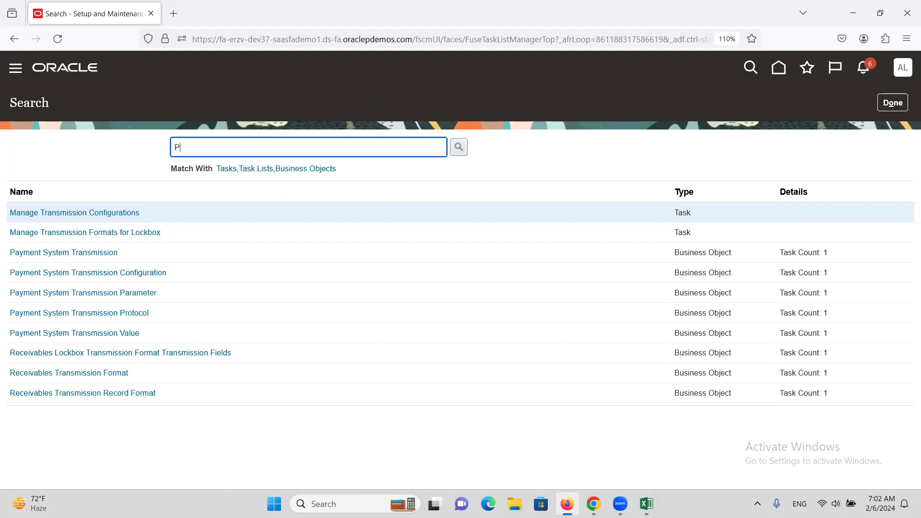
{"action": "type", "text": "ayment sys"}
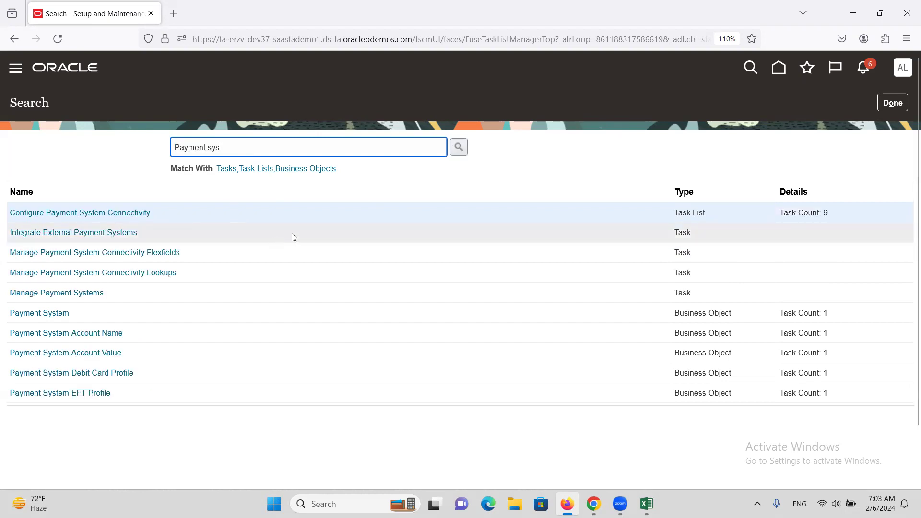
{"action": "left_click", "coordinate": [86, 293]}
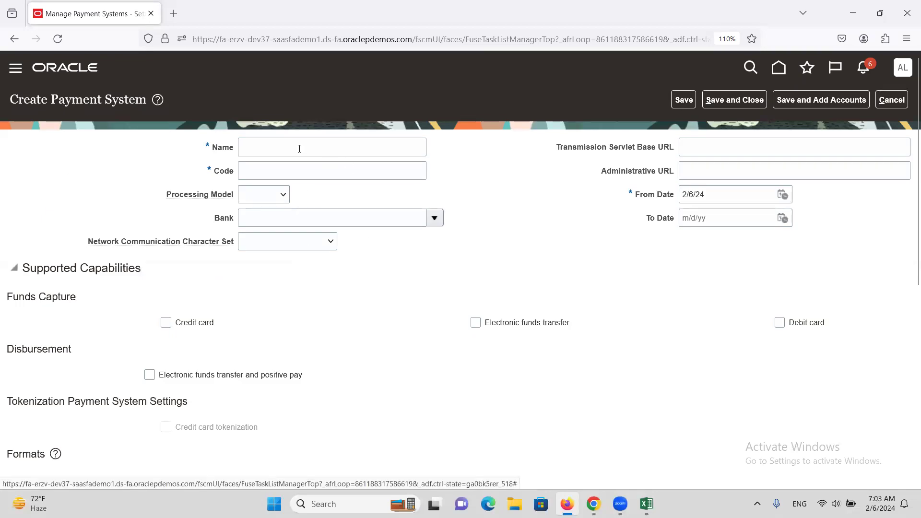
Step: Enable Electronic funds transfer and positive pay for disbursement, and enter the payment system's name asdf and code sdfsd
{"action": "left_click", "coordinate": [150, 376]}
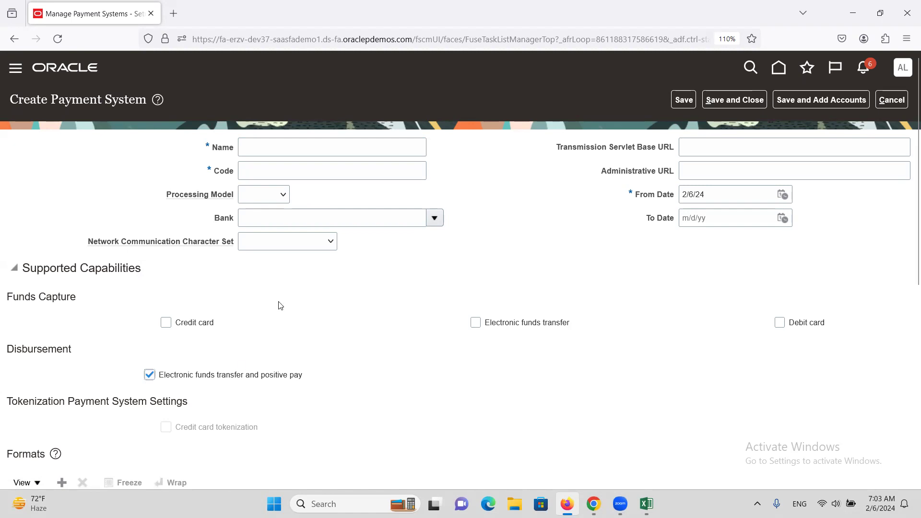
{"action": "left_click", "coordinate": [276, 149]}
{"action": "type", "text": "asdf"}
{"action": "key", "text": "Tab"}
{"action": "type", "text": "sdfsd"}
{"action": "key", "text": "Tab"}
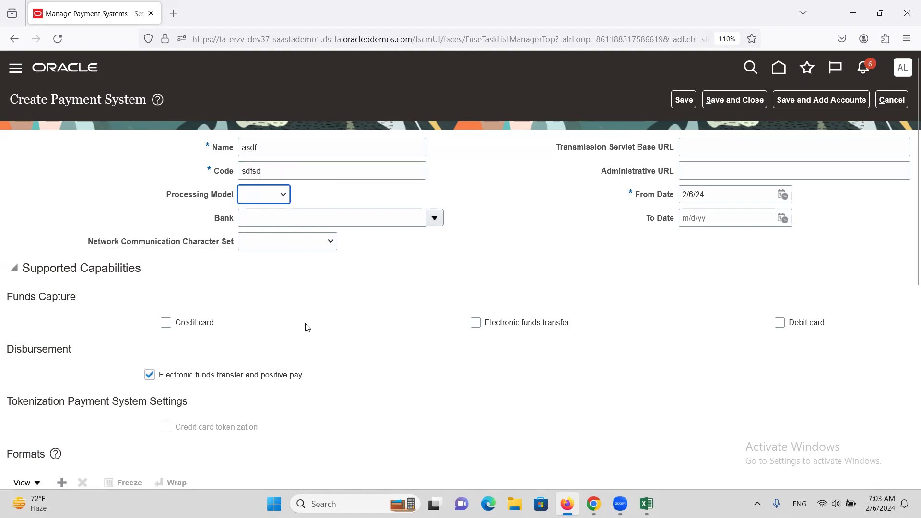
Step: Add Belgian EFT Format to the payment system's formats
{"action": "scroll", "coordinate": [304, 323], "scroll_direction": "down", "scroll_amount": 5}
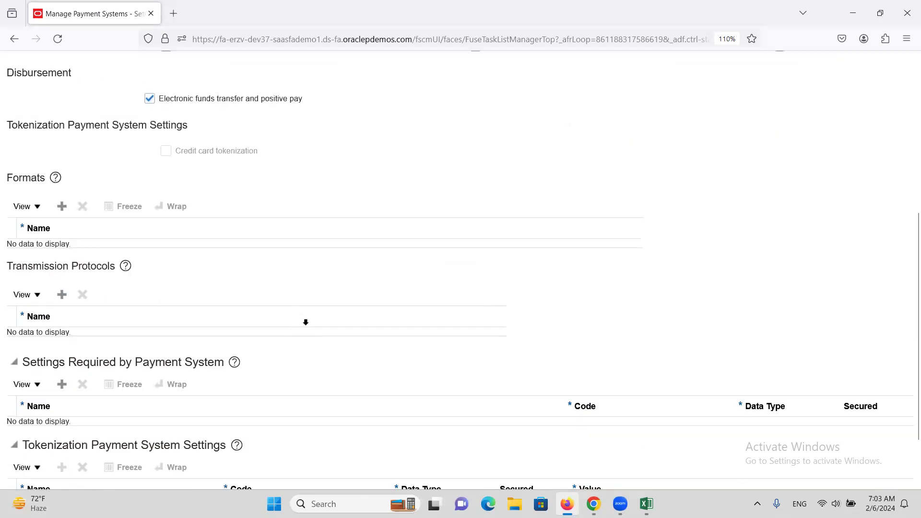
{"action": "double_click", "coordinate": [19, 182]}
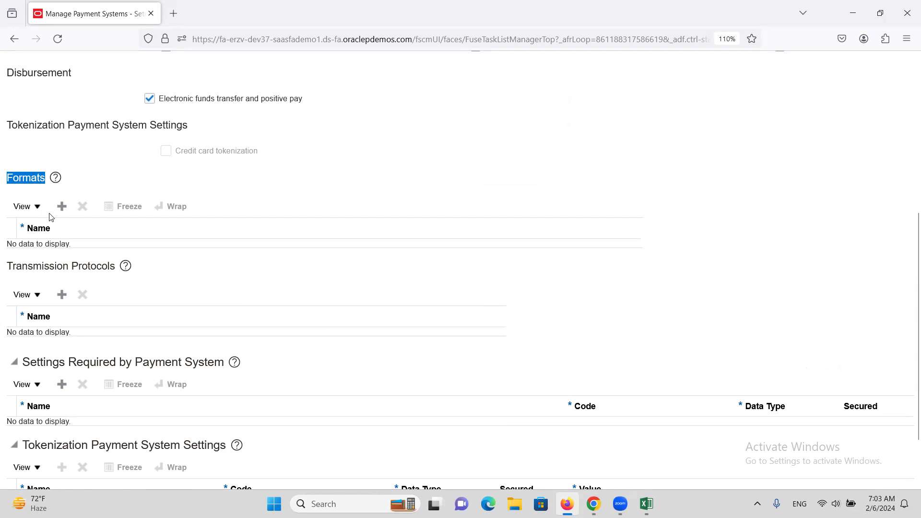
{"action": "left_click", "coordinate": [62, 206]}
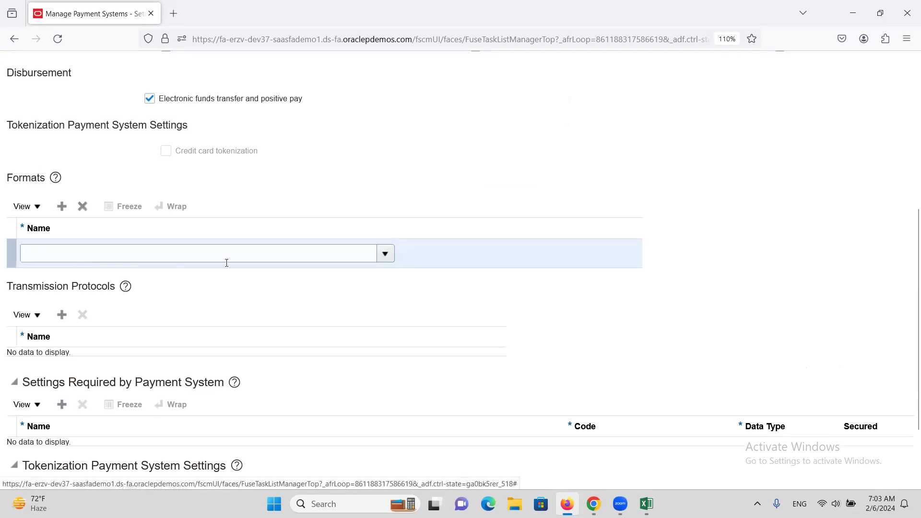
{"action": "left_click", "coordinate": [385, 254]}
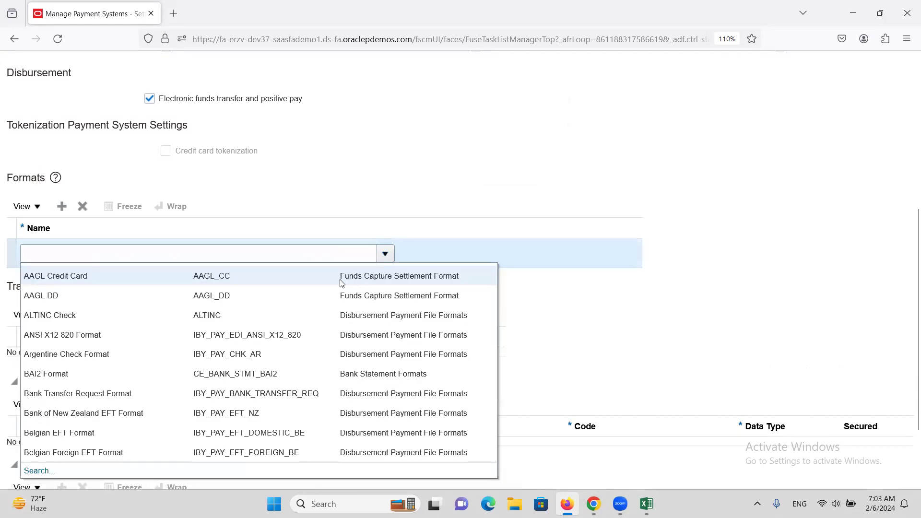
{"action": "scroll", "coordinate": [167, 355], "scroll_direction": "down", "scroll_amount": 3}
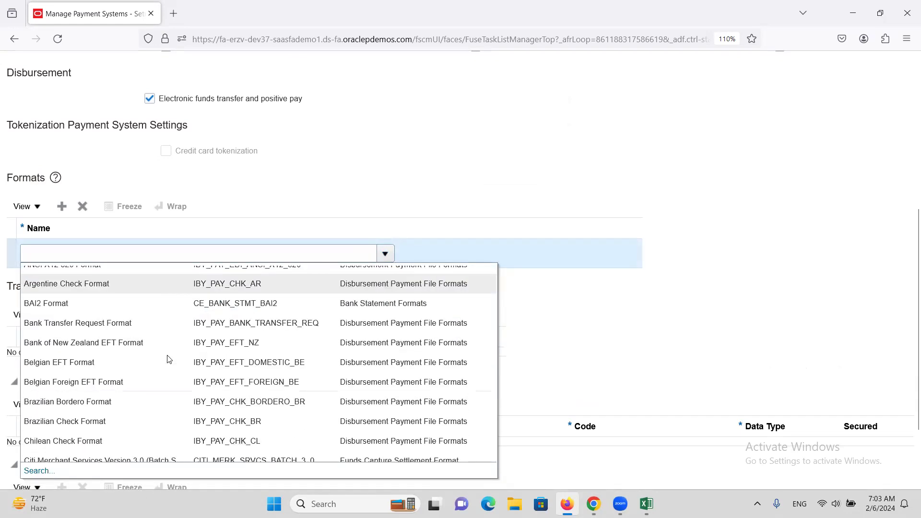
{"action": "left_click", "coordinate": [74, 362]}
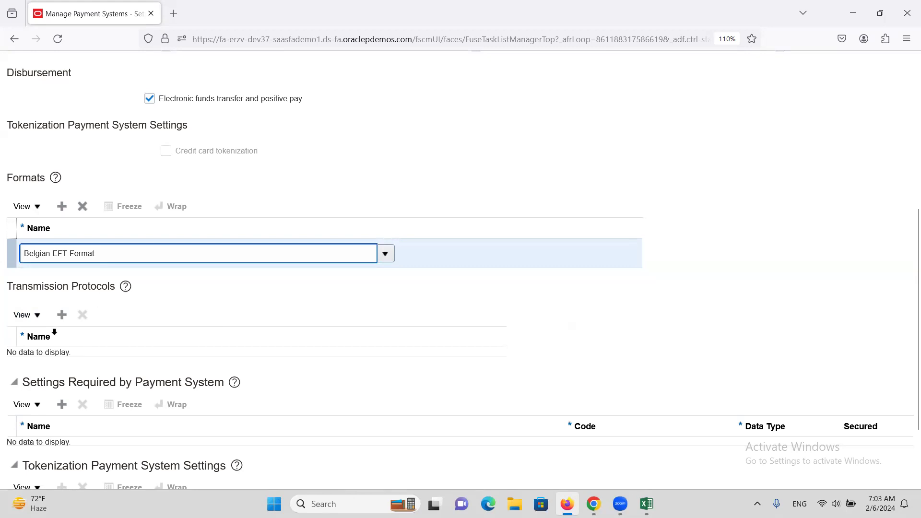
Step: Add Secure File Transfer Protocol for Static File Names to the payment system's transmission protocols
{"action": "left_click", "coordinate": [61, 315]}
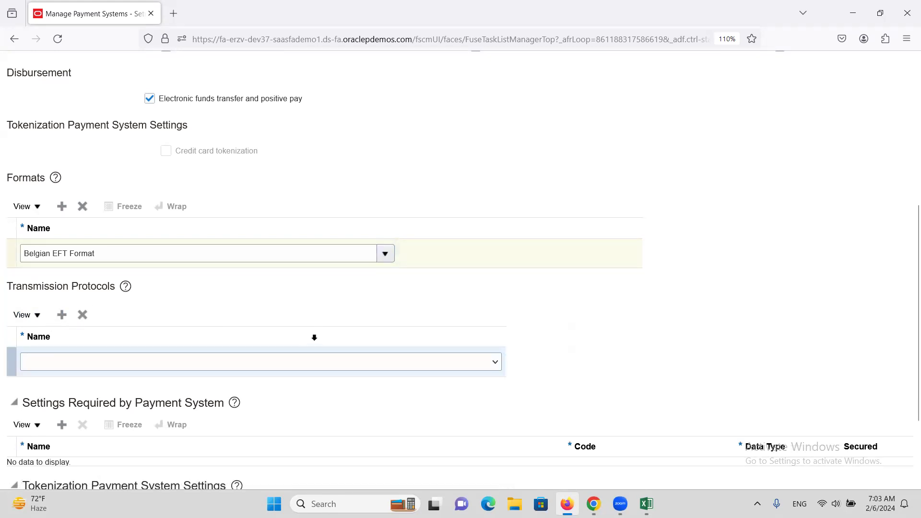
{"action": "left_click", "coordinate": [496, 361]}
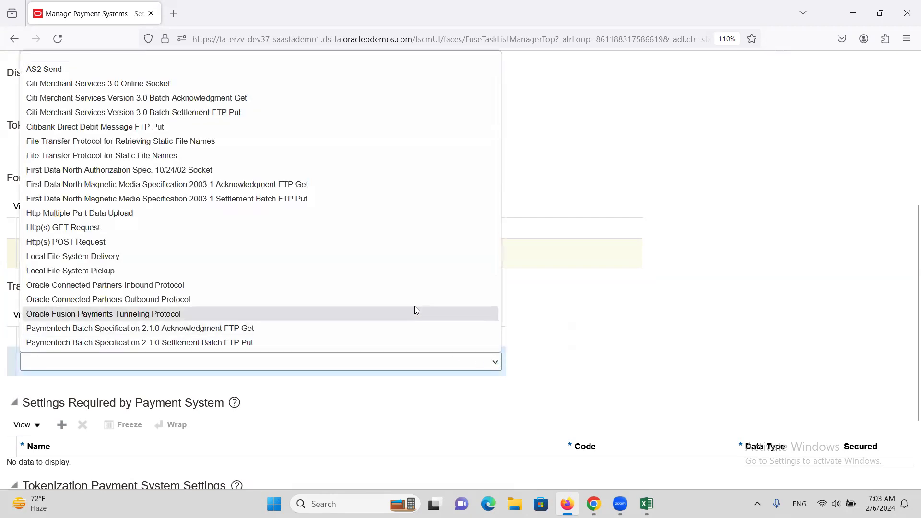
{"action": "scroll", "coordinate": [387, 279], "scroll_direction": "down", "scroll_amount": 2}
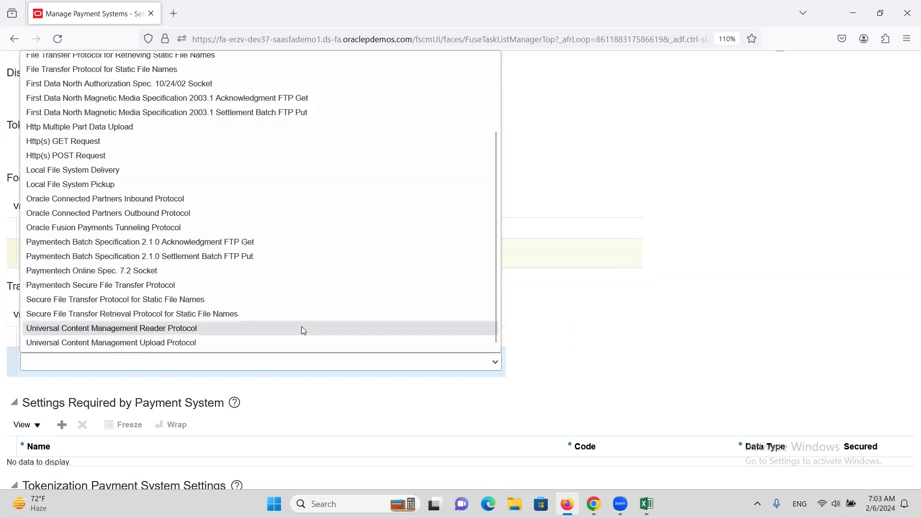
{"action": "scroll", "coordinate": [300, 323], "scroll_direction": "up", "scroll_amount": 2}
{"action": "scroll", "coordinate": [301, 323], "scroll_direction": "down", "scroll_amount": 2}
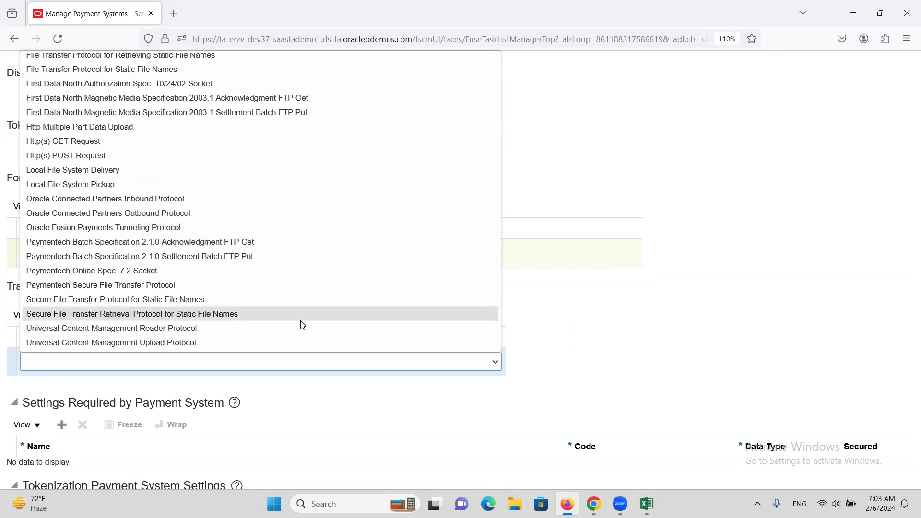
{"action": "left_click", "coordinate": [115, 301]}
{"action": "scroll", "coordinate": [303, 326], "scroll_direction": "up", "scroll_amount": 5}
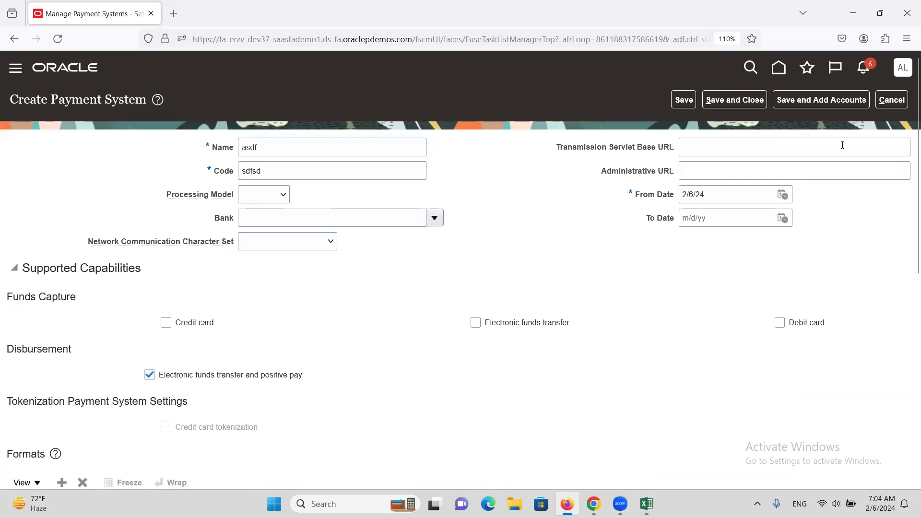
Step: Save and close the new payment system, acknowledge the confirmation and leave the Manage Payment Systems page
{"action": "left_click", "coordinate": [747, 100]}
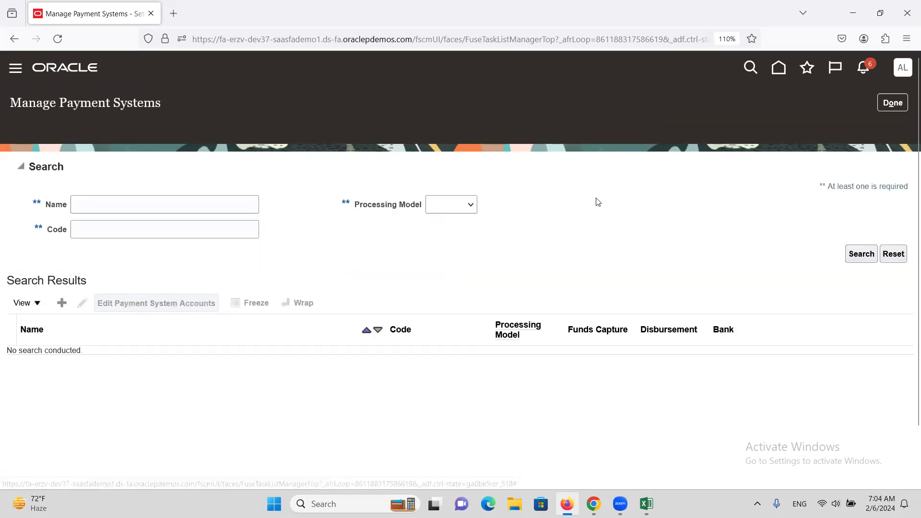
{"action": "left_click", "coordinate": [514, 183]}
{"action": "left_click", "coordinate": [893, 103]}
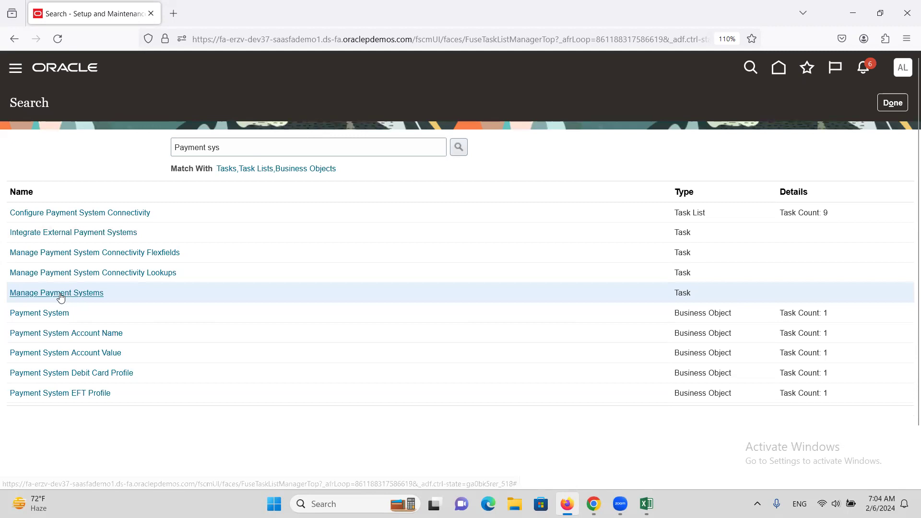
Step: Search the setup tasks for payment process pro and open Manage Payment Process Profiles
{"action": "triple_click", "coordinate": [259, 142]}
{"action": "double_click", "coordinate": [259, 142]}
{"action": "triple_click", "coordinate": [259, 142]}
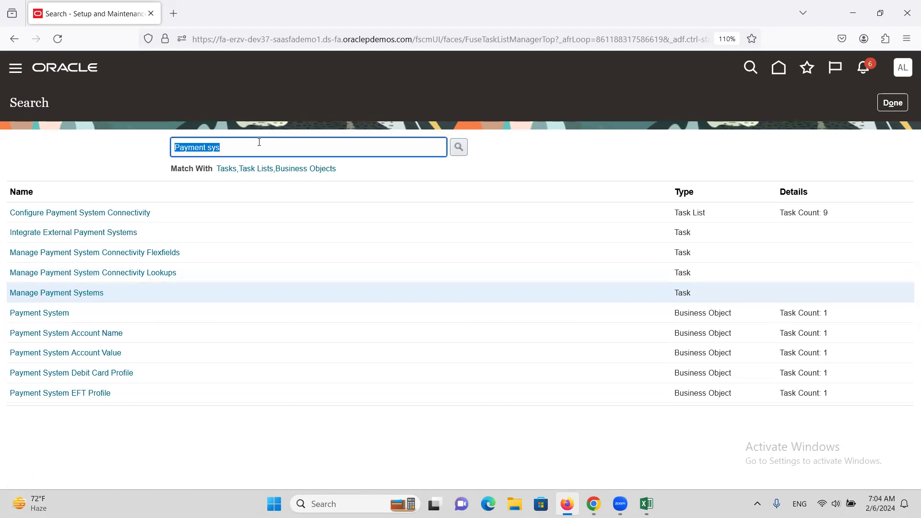
{"action": "type", "text": "p"}
{"action": "key", "text": "Return"}
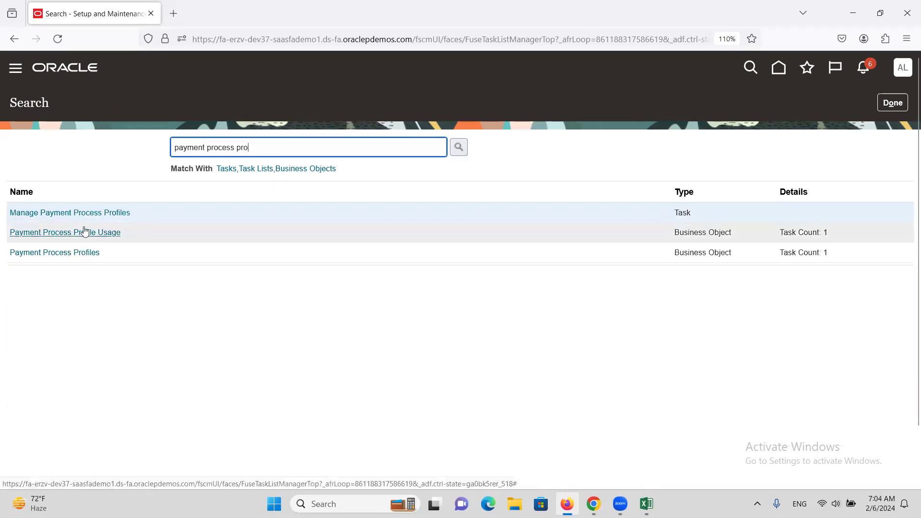
{"action": "left_click", "coordinate": [84, 213]}
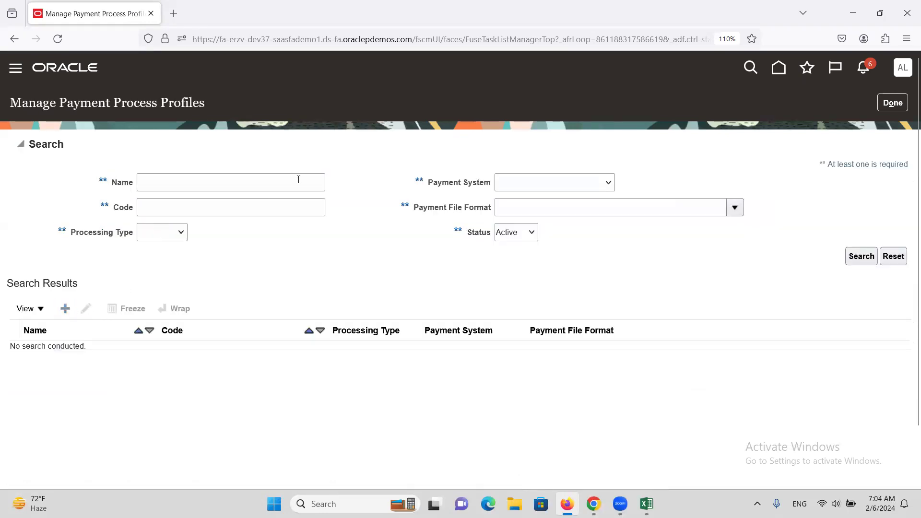
Step: Start creating a payment process profile with the name EFT and the code EFT
{"action": "left_click", "coordinate": [314, 150]}
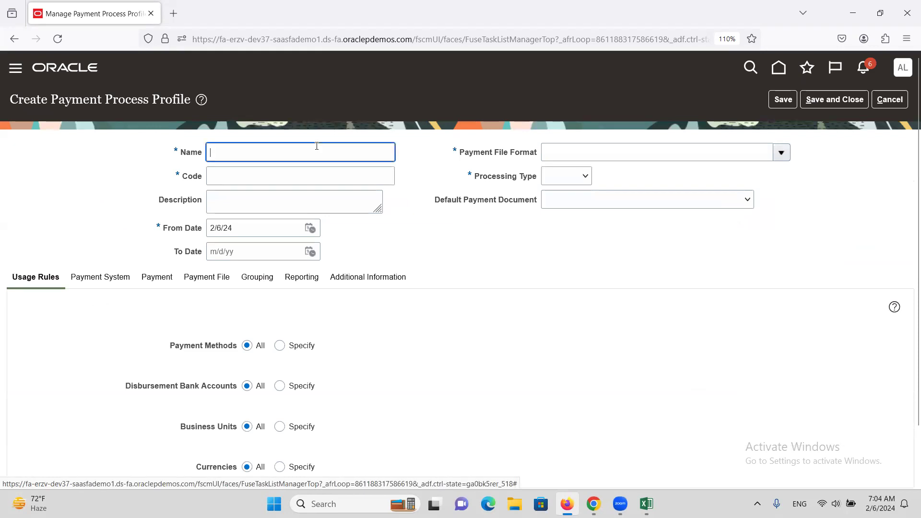
{"action": "type", "text": "EFT"}
{"action": "key", "text": "Tab"}
{"action": "type", "text": "EFT"}
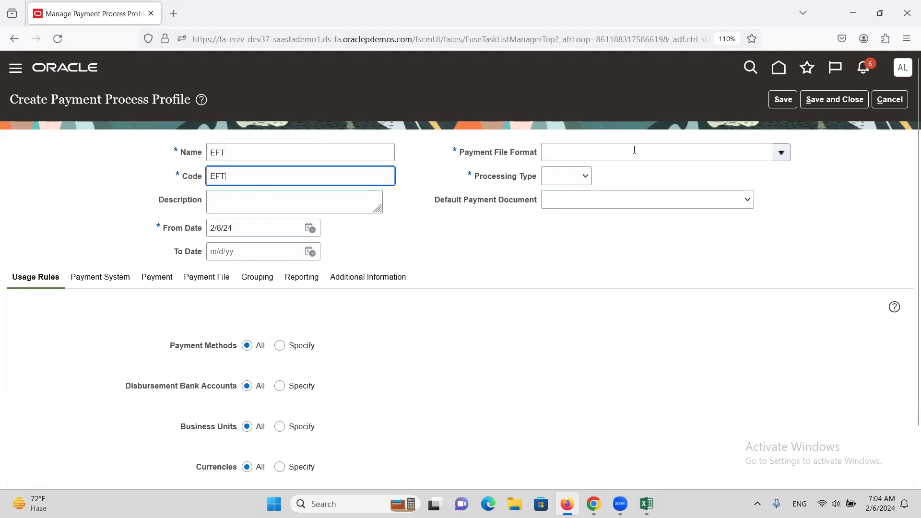
Step: Set the profile's payment file format to Belgian EFT Format and its processing type to Electronic
{"action": "left_click", "coordinate": [586, 149]}
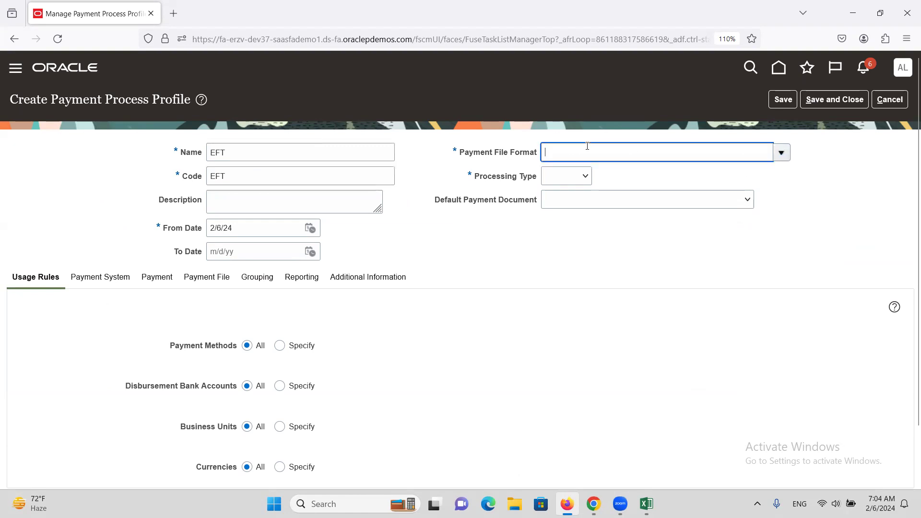
{"action": "left_click", "coordinate": [783, 153]}
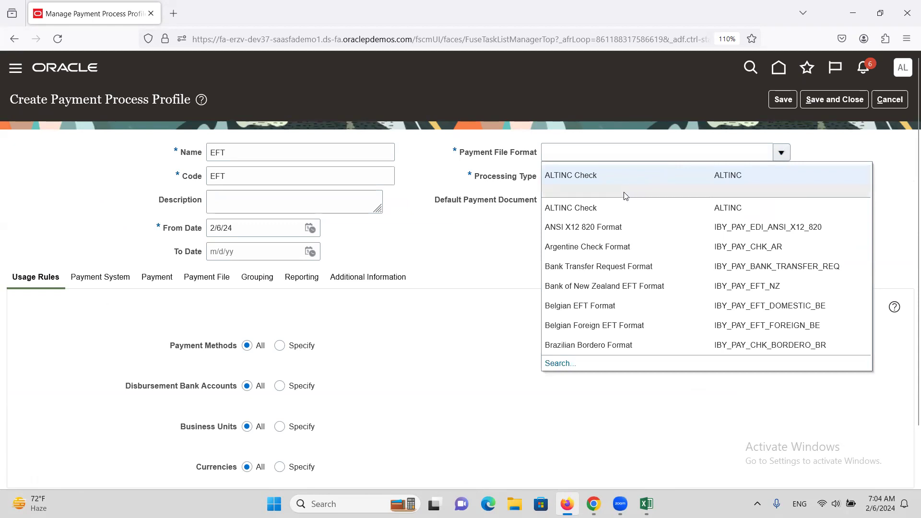
{"action": "left_click", "coordinate": [611, 305]}
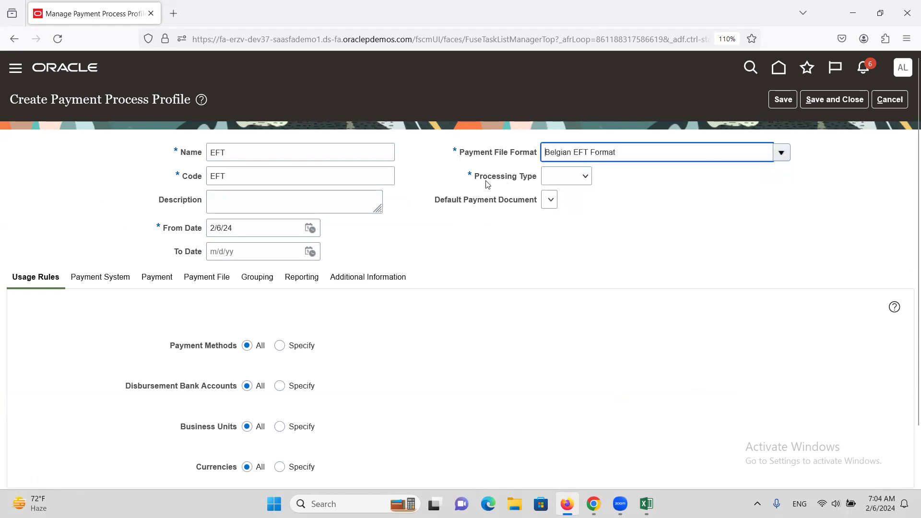
{"action": "left_click", "coordinate": [578, 176]}
{"action": "left_click", "coordinate": [578, 213]}
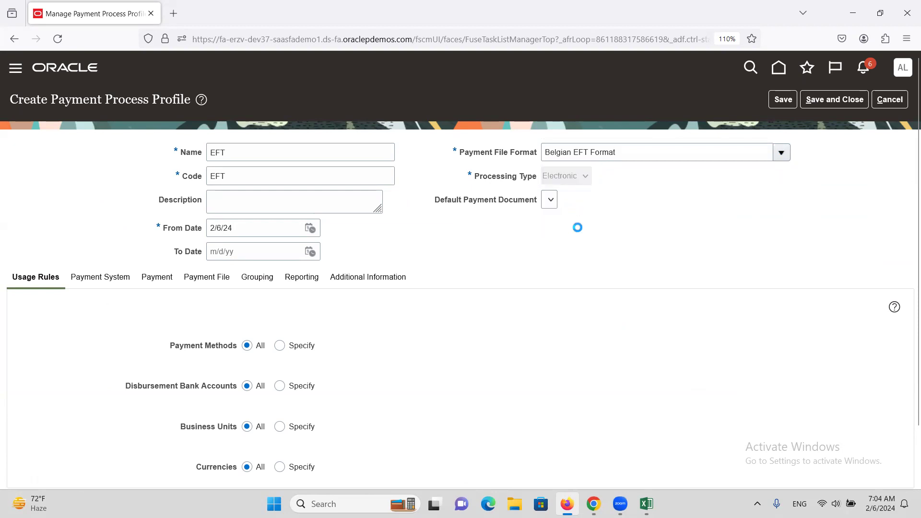
Step: Assign Global Payment System to the payment process profile, then save and close the profile
{"action": "left_click", "coordinate": [97, 281]}
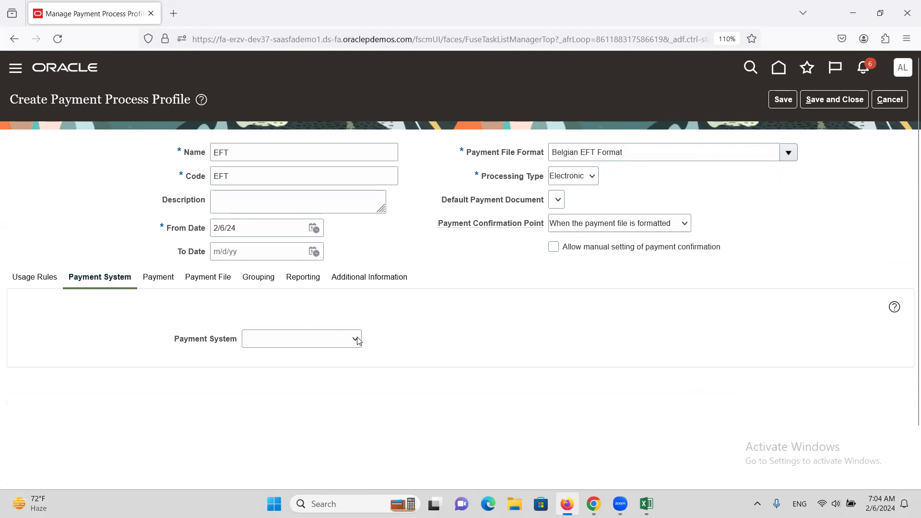
{"action": "left_click", "coordinate": [354, 340]}
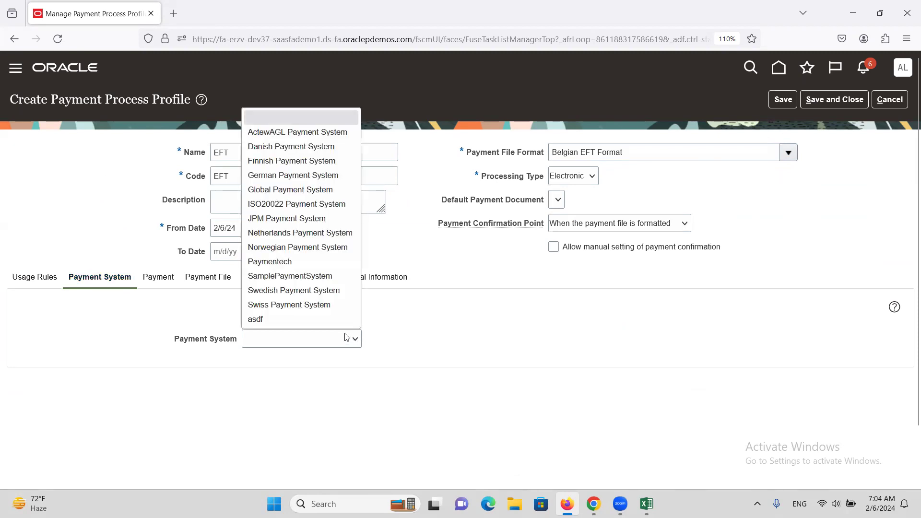
{"action": "left_click", "coordinate": [296, 190]}
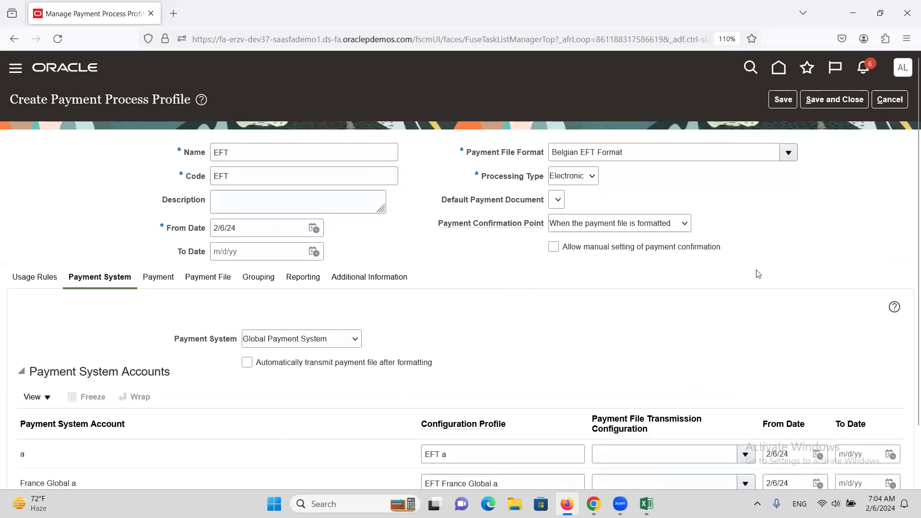
{"action": "left_click", "coordinate": [835, 99]}
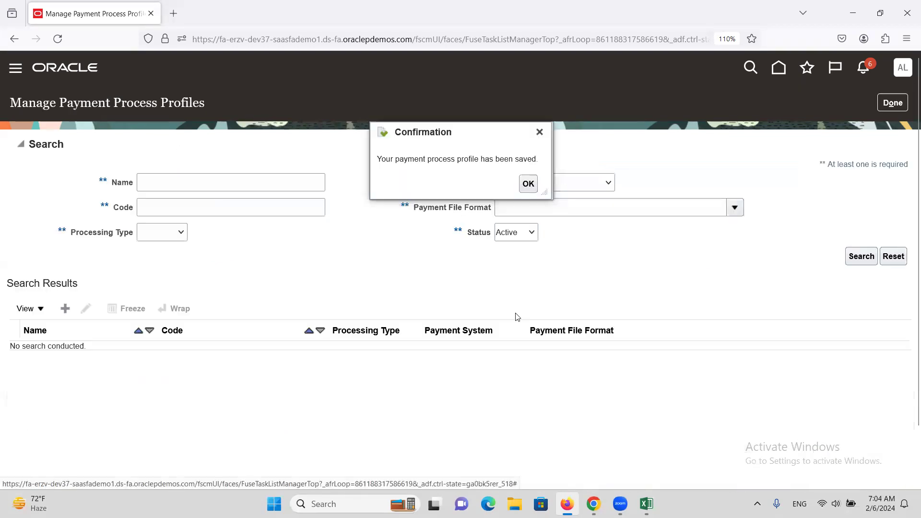
{"action": "left_click", "coordinate": [527, 184]}
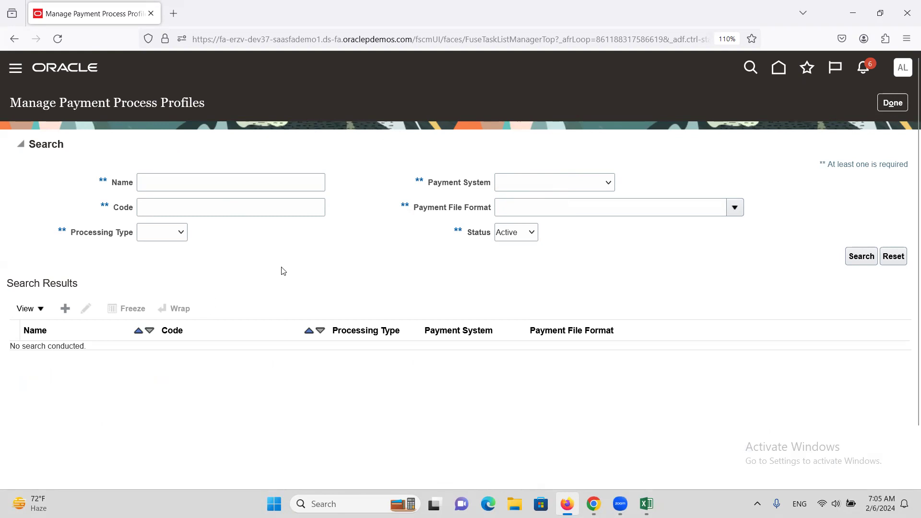
Step: Return to the Financials setup page, switch to the Excel training sheet and select the 33.Security Profile/MOAC topic
{"action": "left_click", "coordinate": [894, 105]}
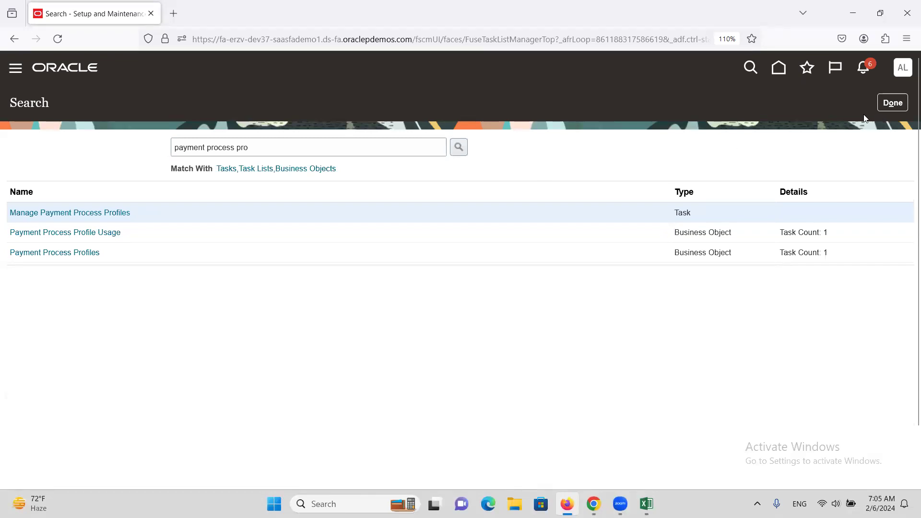
{"action": "left_click", "coordinate": [894, 103]}
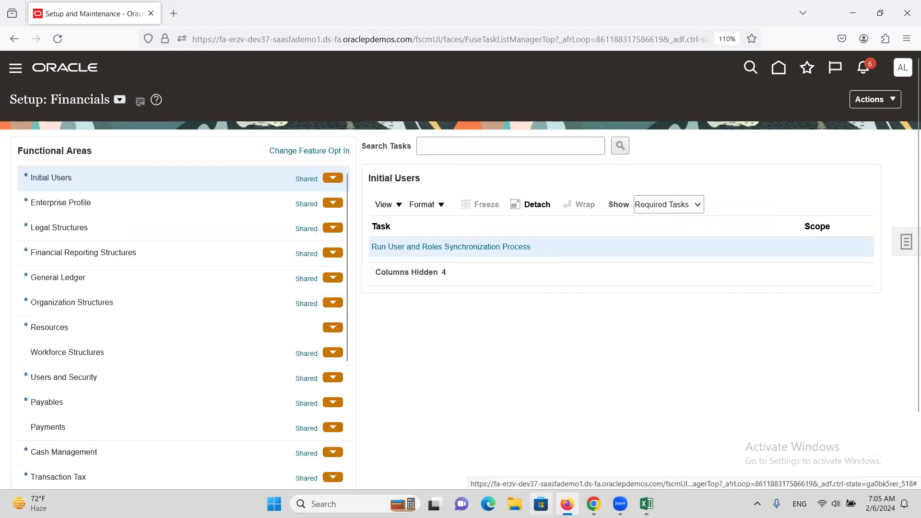
{"action": "left_click", "coordinate": [637, 460]}
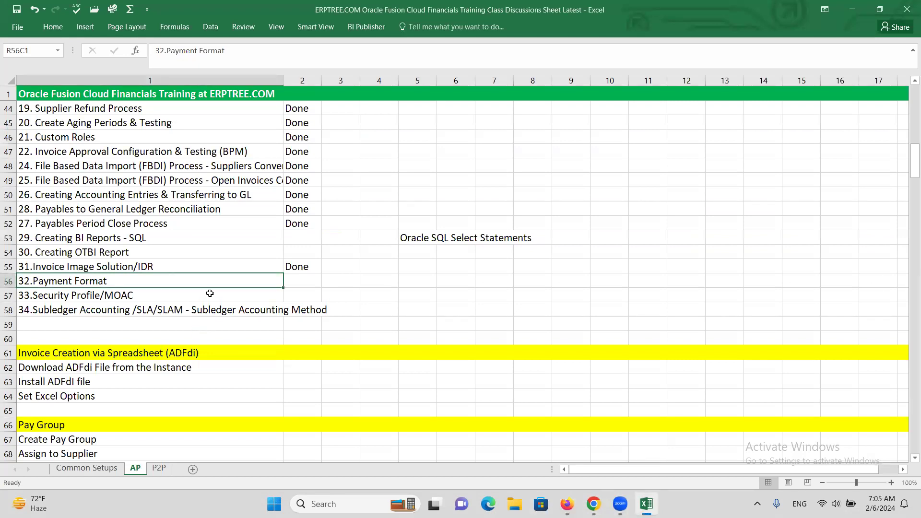
{"action": "left_click", "coordinate": [162, 300]}
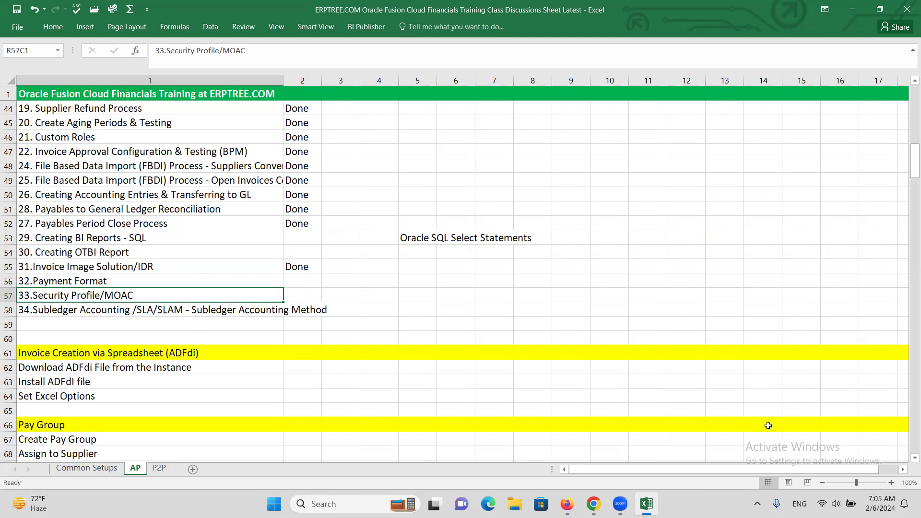
Step: Enter EBS, OU1, OU2 and OU3 one below another in column 18, rows 50 to 53, of the AP sheet
{"action": "left_click", "coordinate": [904, 470]}
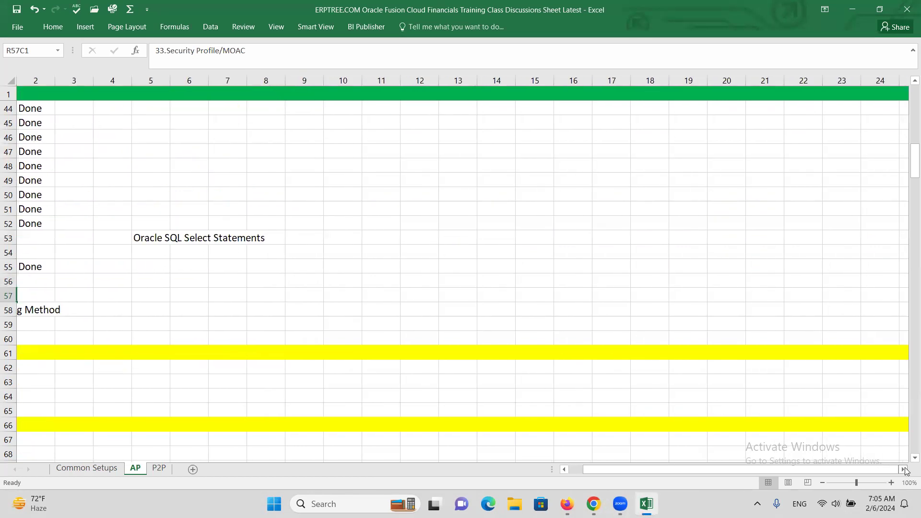
{"action": "left_click", "coordinate": [641, 190]}
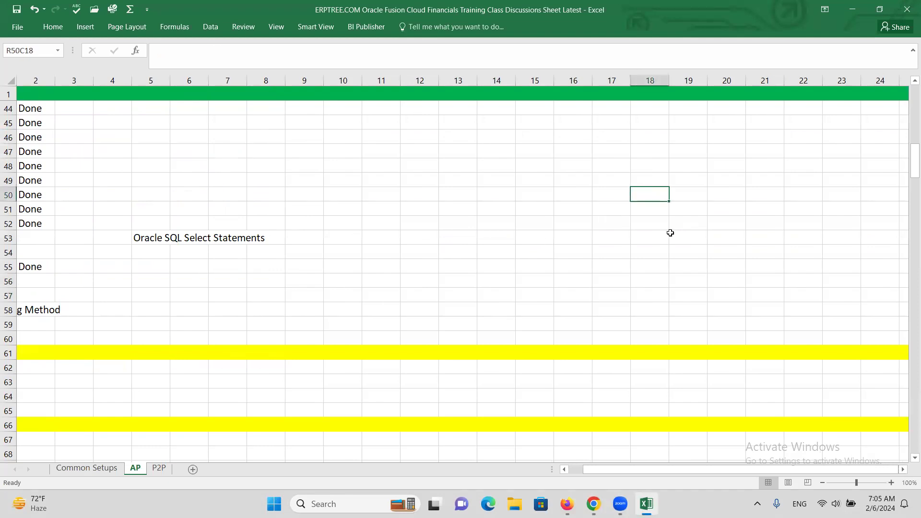
{"action": "type", "text": "EBS"}
{"action": "left_click", "coordinate": [646, 211]}
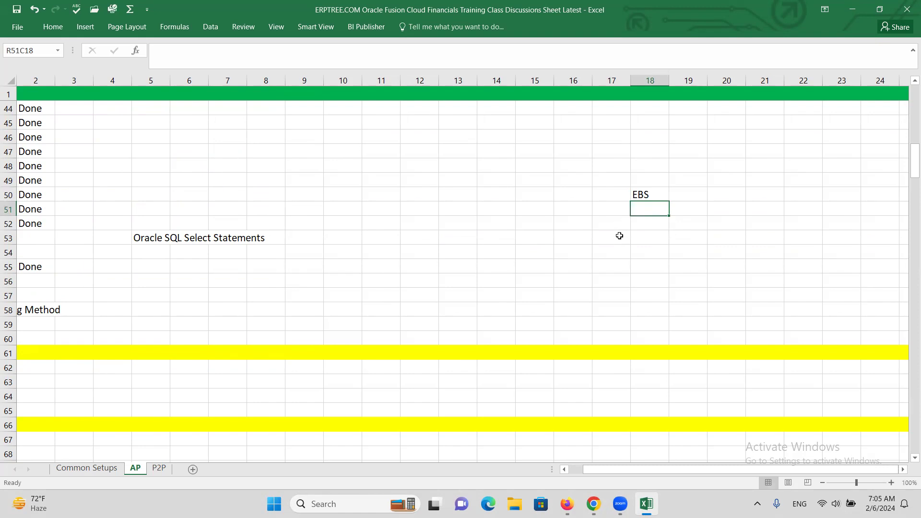
{"action": "type", "text": "OU"}
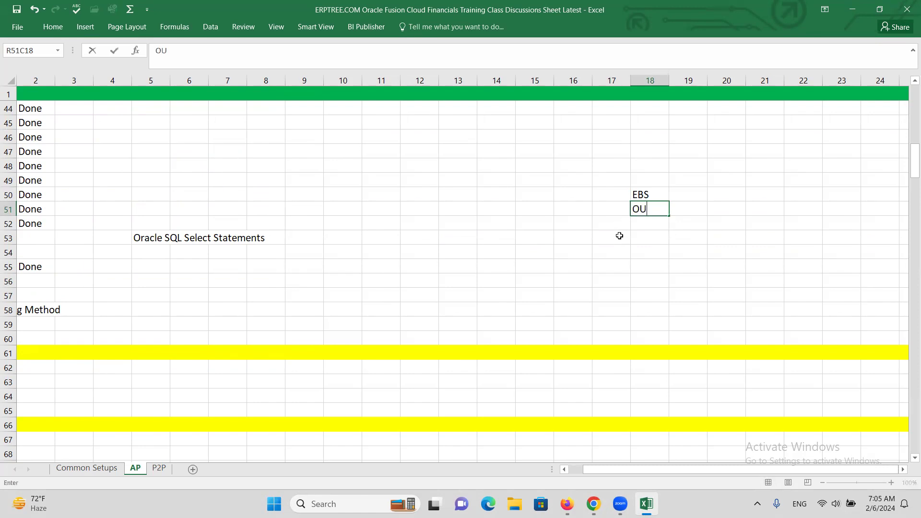
{"action": "type", "text": "1"}
{"action": "key", "text": "Return"}
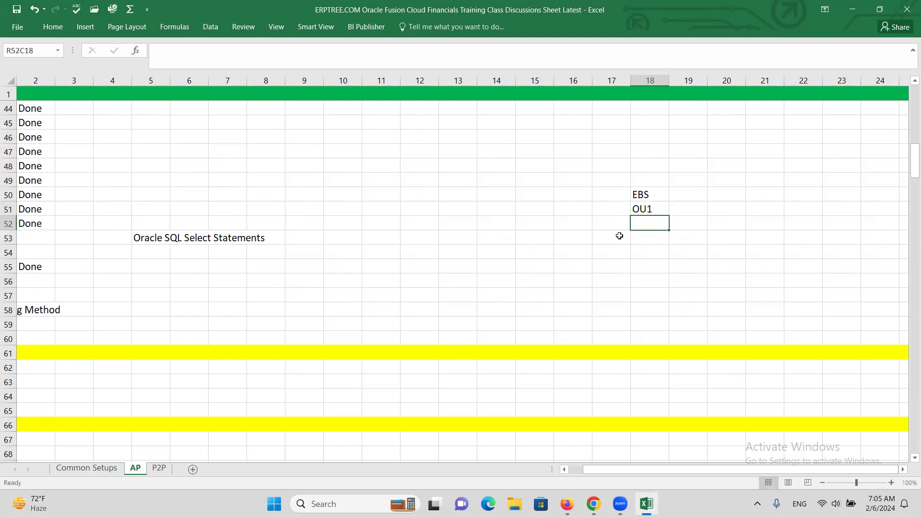
{"action": "type", "text": "OU2"}
{"action": "key", "text": "Return"}
{"action": "type", "text": "OU3"}
{"action": "left_click", "coordinate": [589, 256]}
Step: Enter AP Responsibility in column 21 of row 51, on the same row as OU1
{"action": "left_click", "coordinate": [727, 219]}
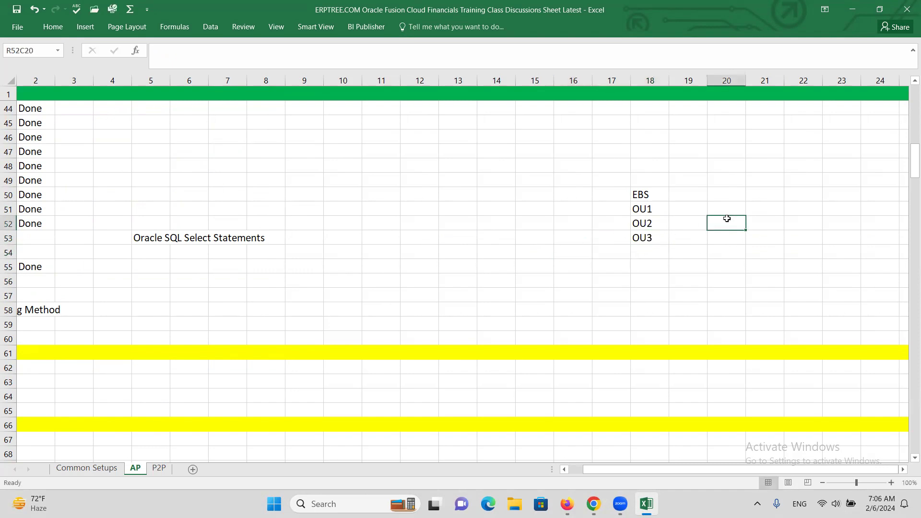
{"action": "left_click", "coordinate": [734, 206]}
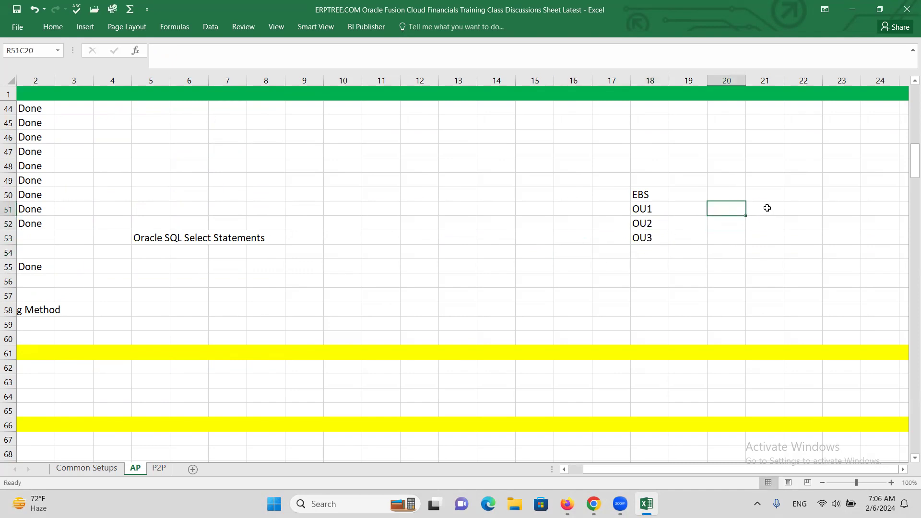
{"action": "left_click", "coordinate": [767, 208]}
{"action": "type", "text": "a"}
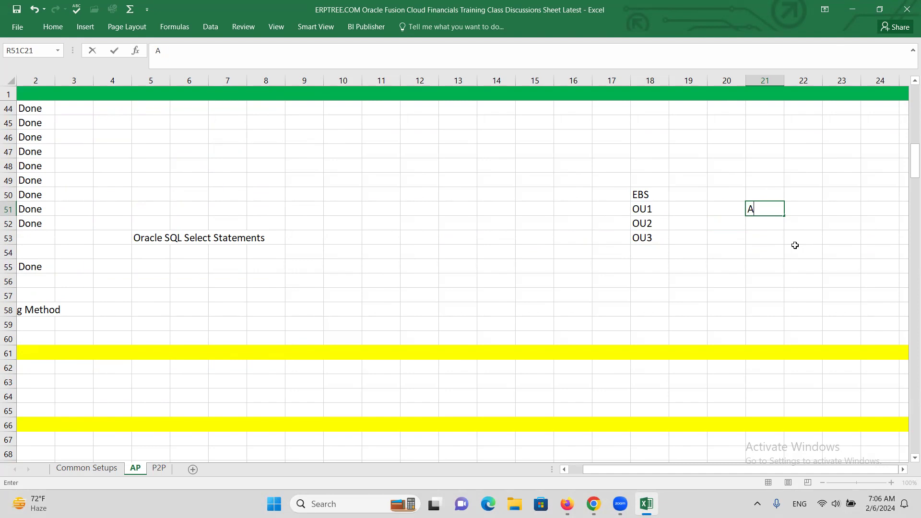
{"action": "type", "text": "P Responsibilit"}
{"action": "type", "text": "y"}
{"action": "key", "text": "ctrl+Return"}
Step: Draw a straight arrow from the OU1 cell to the AP Responsibility text
{"action": "left_click", "coordinate": [640, 212]}
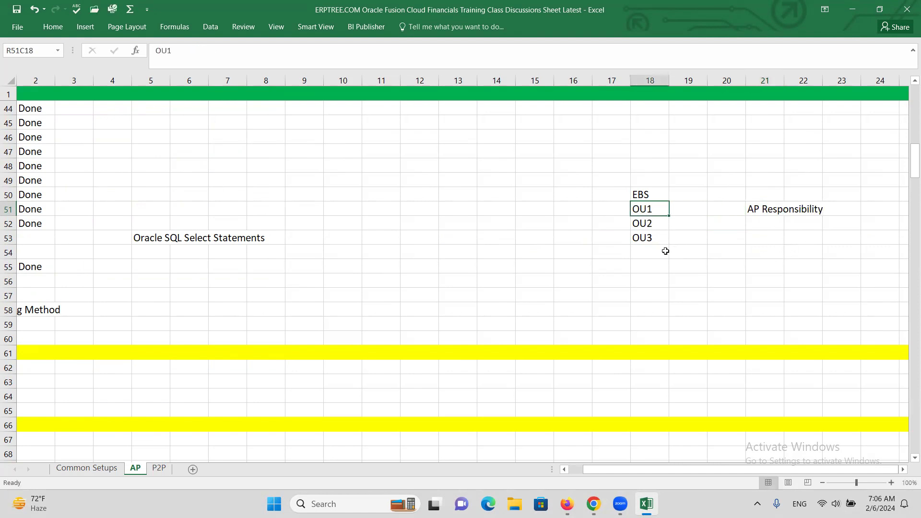
{"action": "left_click", "coordinate": [85, 29]}
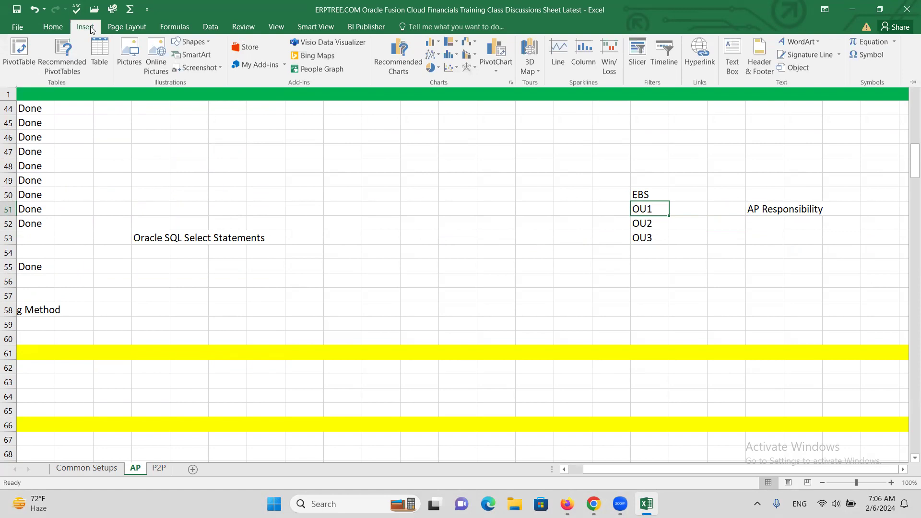
{"action": "left_click", "coordinate": [191, 42]}
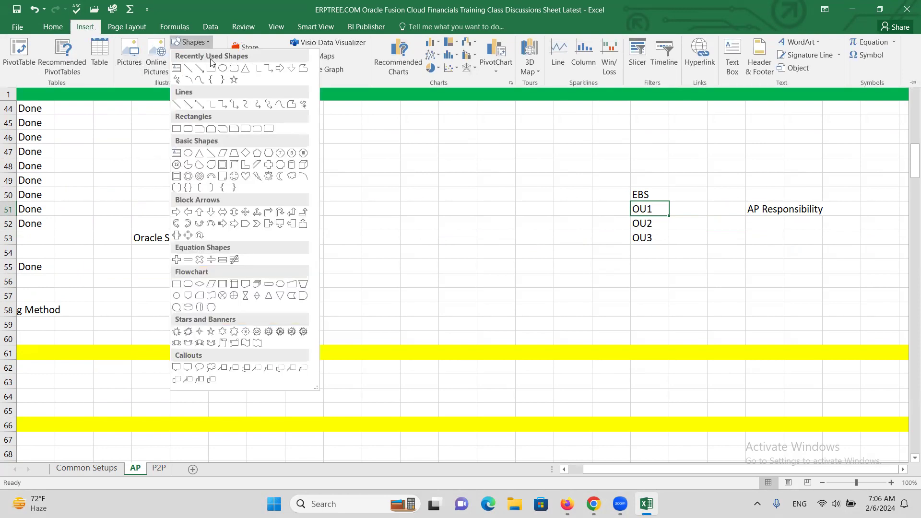
{"action": "left_click", "coordinate": [201, 68]}
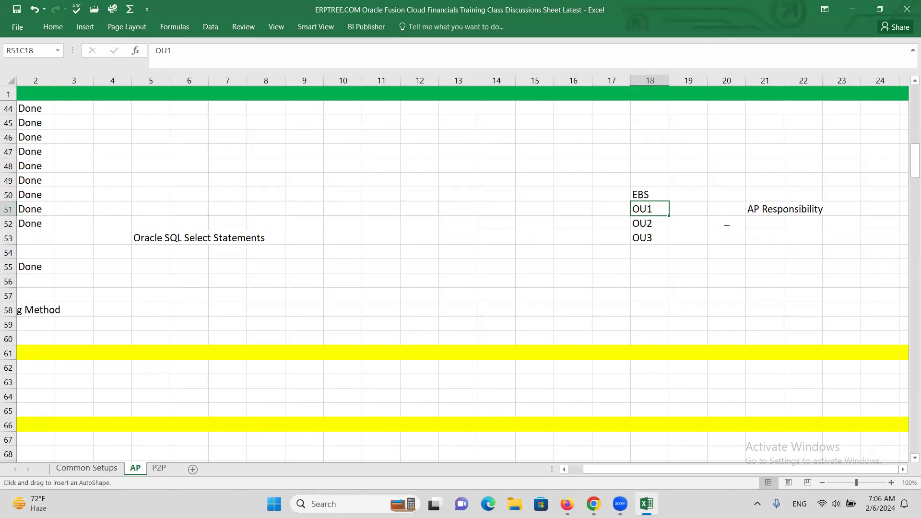
{"action": "left_click_drag", "start_coordinate": [652, 211], "coordinate": [748, 212]}
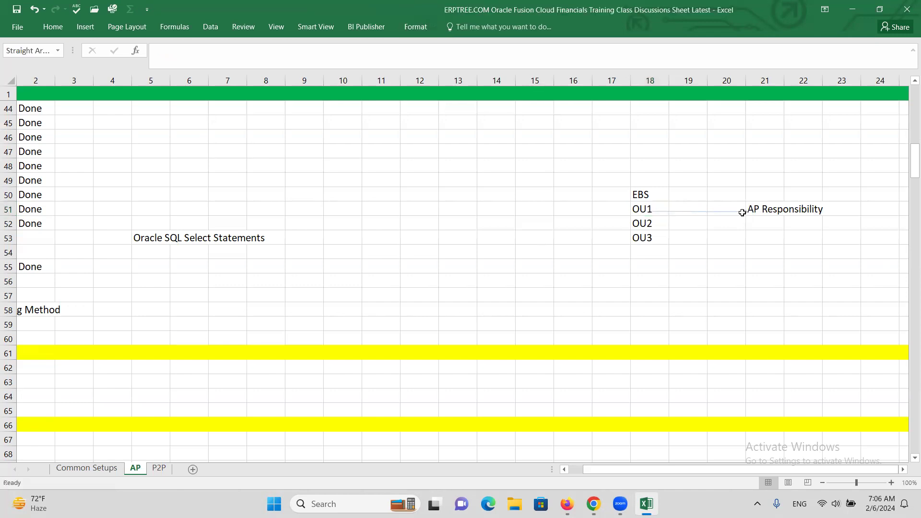
Step: Enter MO: Operating Unit in column 20 of row 50, above the arrow between OU1 and AP Responsibility
{"action": "left_click", "coordinate": [727, 194]}
{"action": "type", "text": "M"}
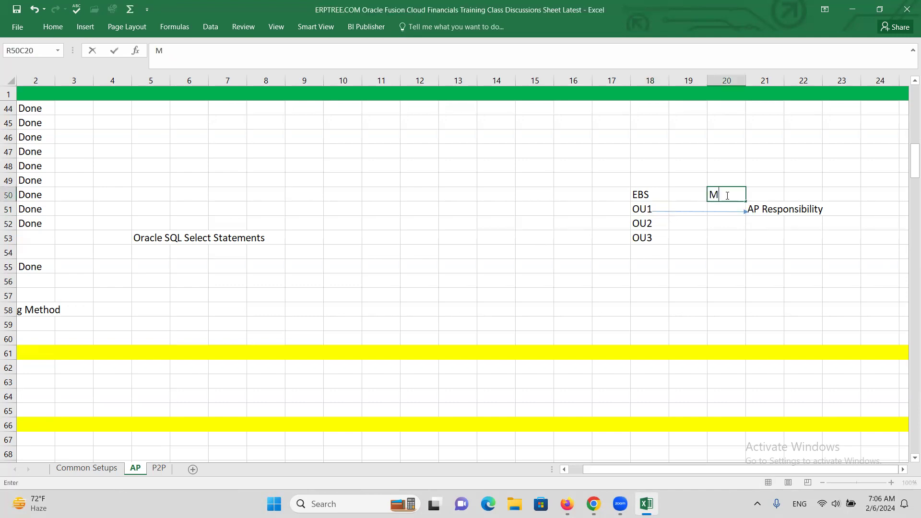
{"action": "type", "text": "O: Operating Unit"}
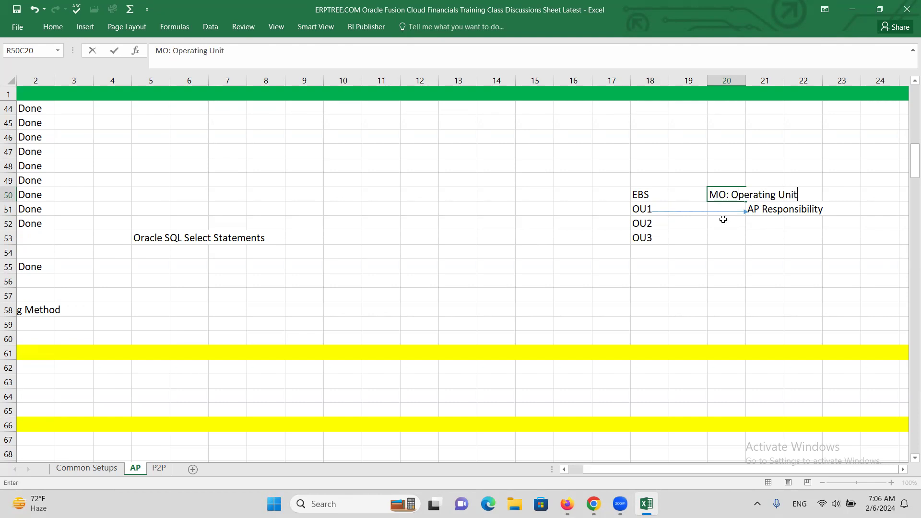
{"action": "left_click", "coordinate": [695, 248]}
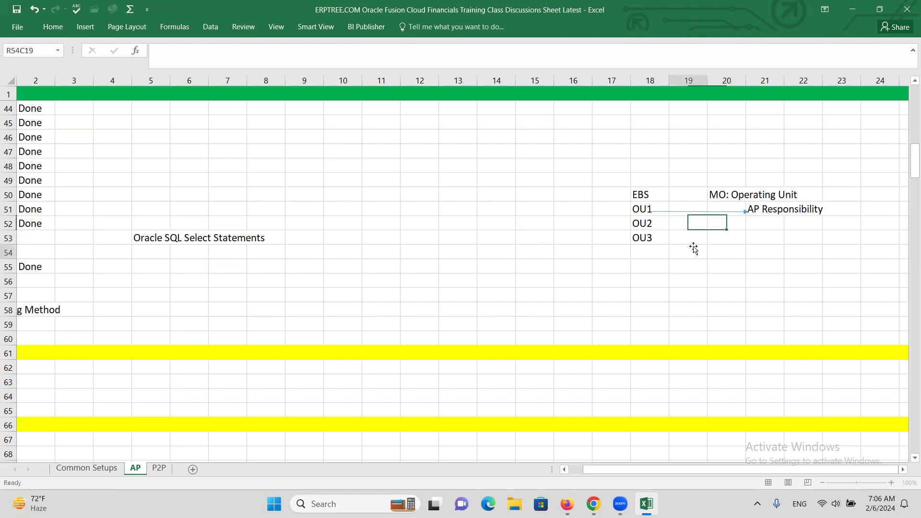
{"action": "left_click", "coordinate": [645, 212]}
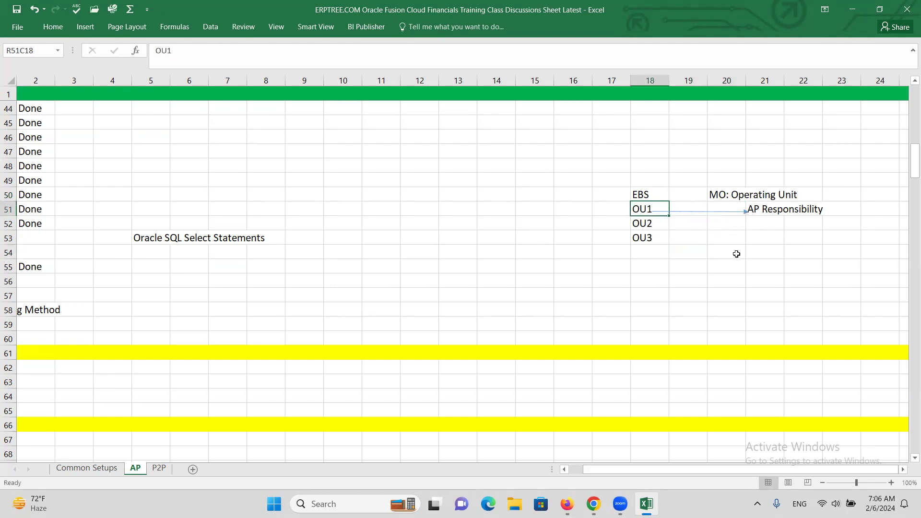
Step: Draw a right brace shape beside OU1, OU2 and OU3, spanning rows 51 to 53
{"action": "left_click", "coordinate": [692, 268]}
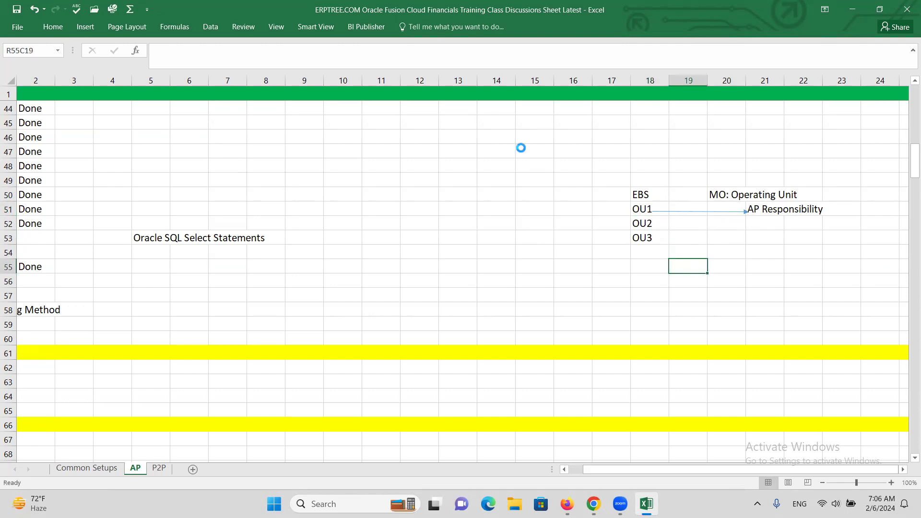
{"action": "left_click", "coordinate": [50, 27]}
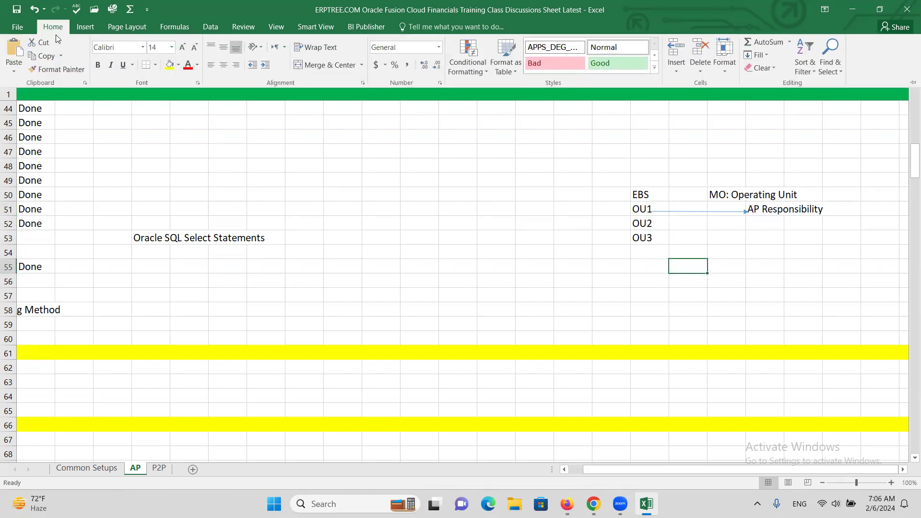
{"action": "left_click", "coordinate": [87, 27]}
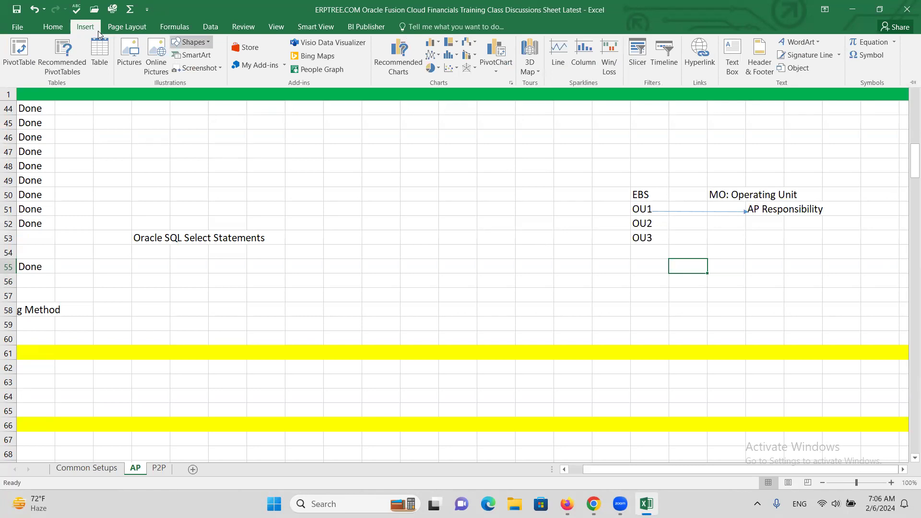
{"action": "left_click", "coordinate": [191, 42]}
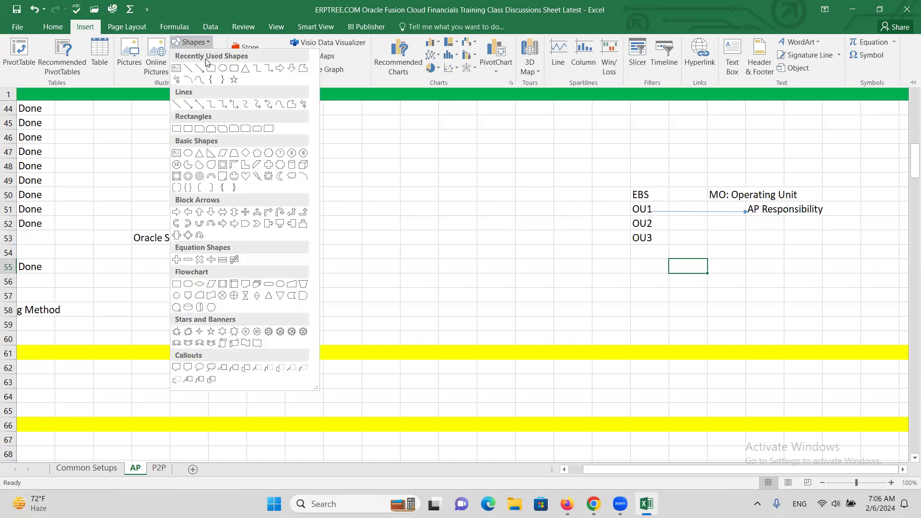
{"action": "left_click", "coordinate": [222, 80]}
{"action": "left_click_drag", "start_coordinate": [656, 205], "coordinate": [669, 240]}
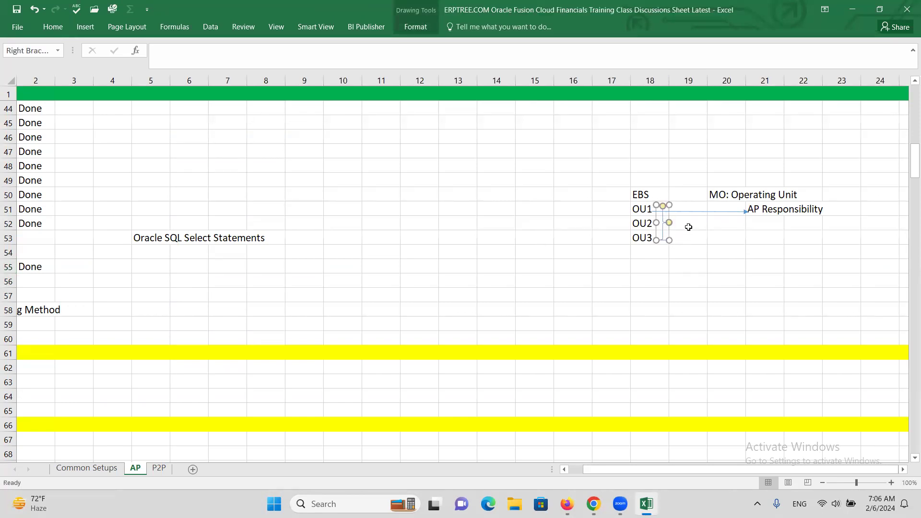
Step: Enter Security Profile in column 19 of row 52, beside the brace that groups the operating units
{"action": "left_click", "coordinate": [686, 227]}
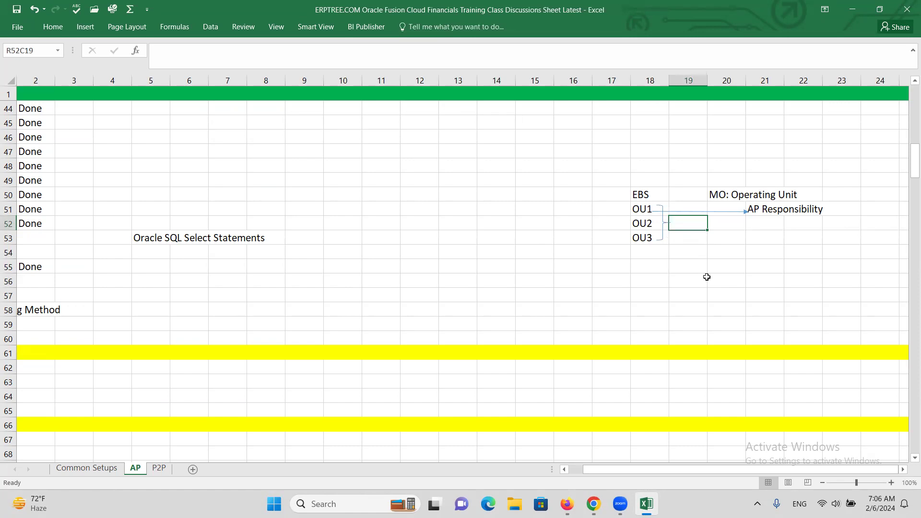
{"action": "type", "text": "Se"}
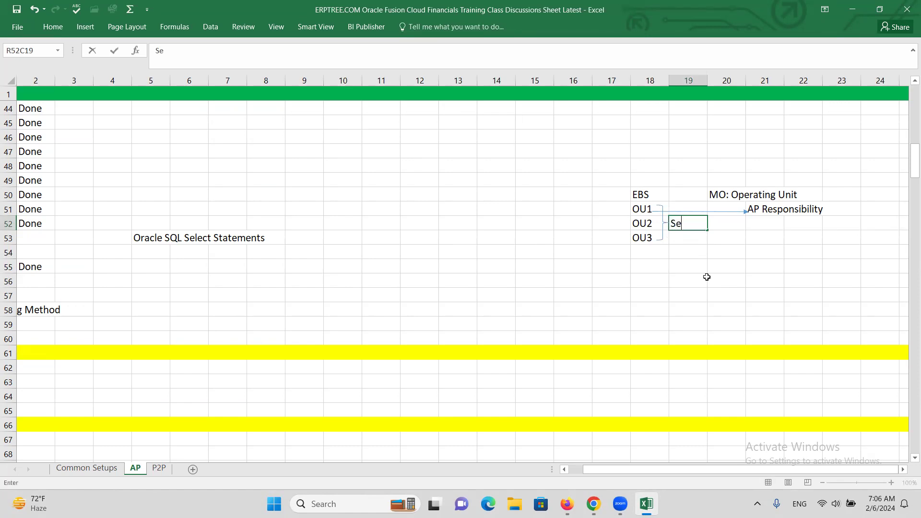
{"action": "type", "text": "curity Profile"}
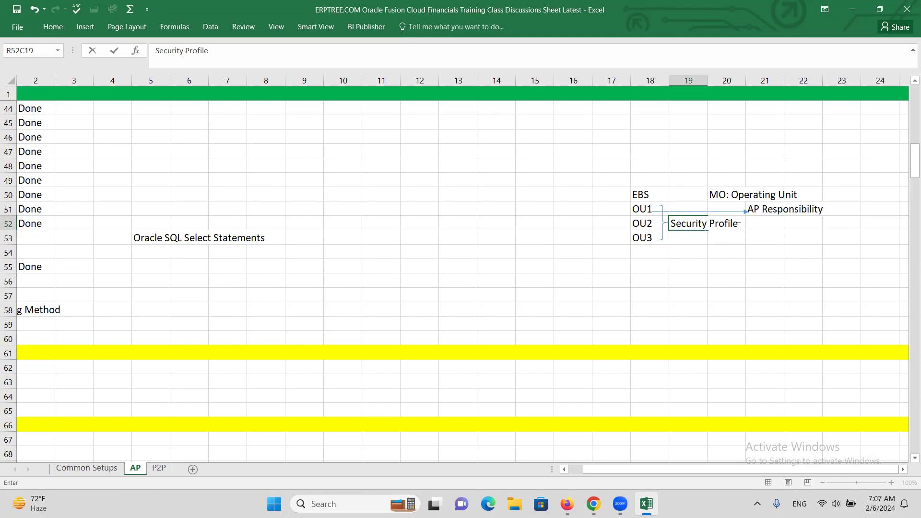
{"action": "left_click", "coordinate": [84, 30]}
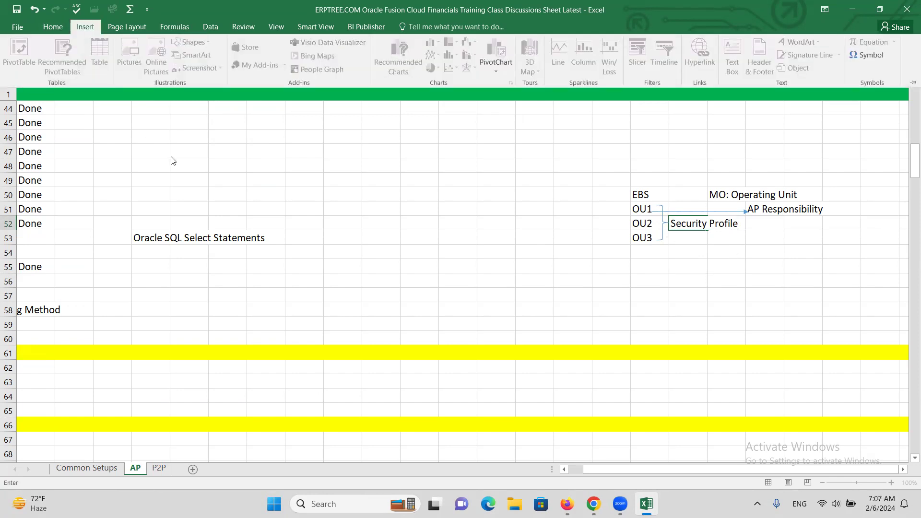
{"action": "left_click", "coordinate": [86, 31]}
{"action": "left_click", "coordinate": [702, 262]}
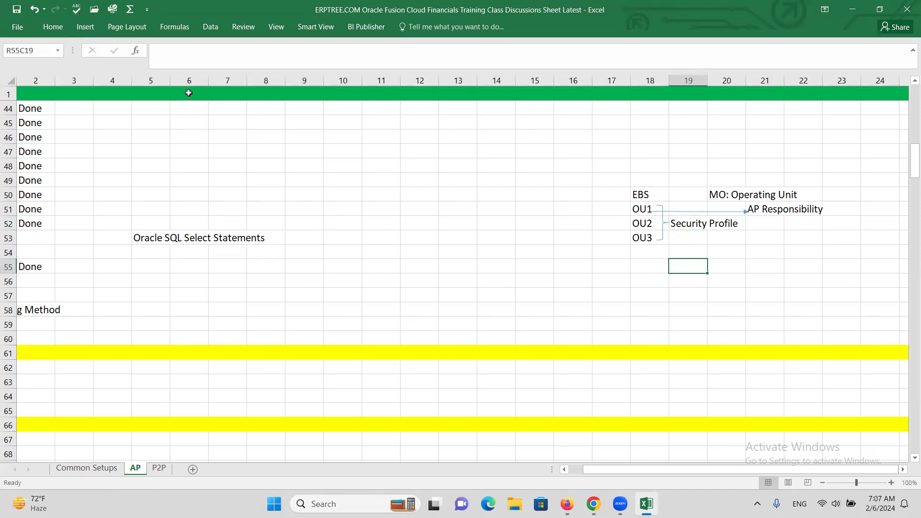
Step: Draw a straight arrow from the end of the Security Profile text up to the AP Responsibility text
{"action": "left_click", "coordinate": [87, 30]}
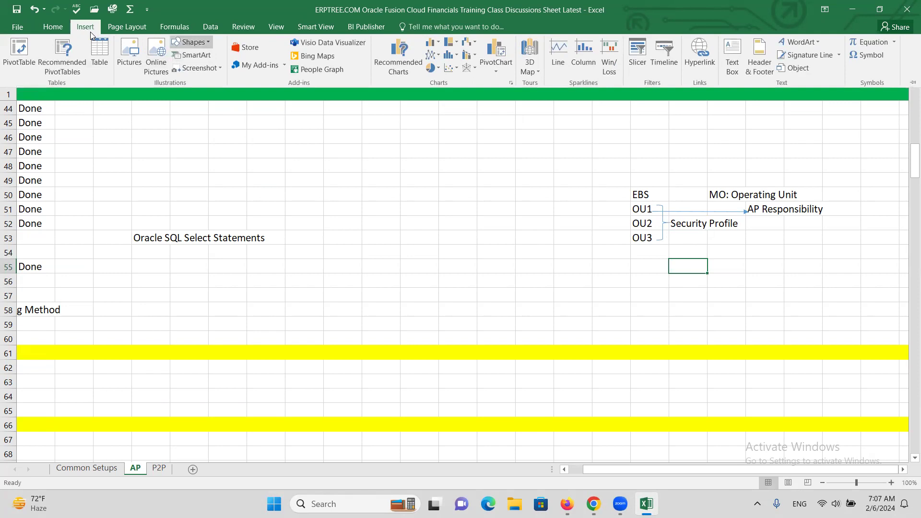
{"action": "left_click", "coordinate": [191, 42]}
{"action": "left_click", "coordinate": [200, 70]}
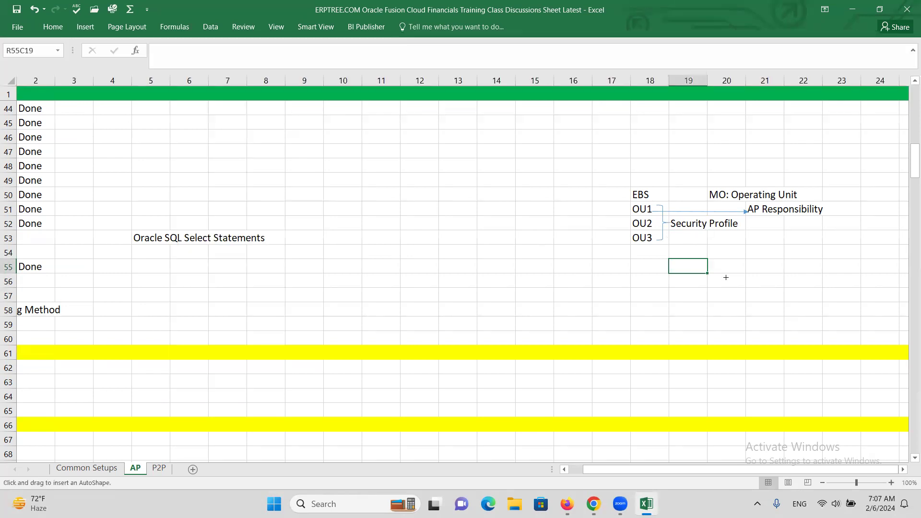
{"action": "left_click_drag", "start_coordinate": [736, 227], "coordinate": [768, 211]}
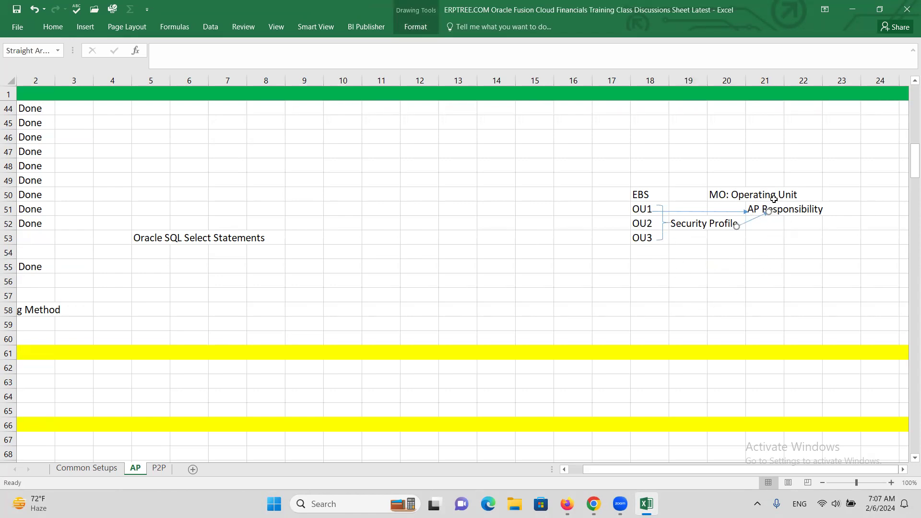
Step: Enter MO: Security Profile in column 21 of row 53, below AP Responsibility
{"action": "left_click", "coordinate": [762, 240]}
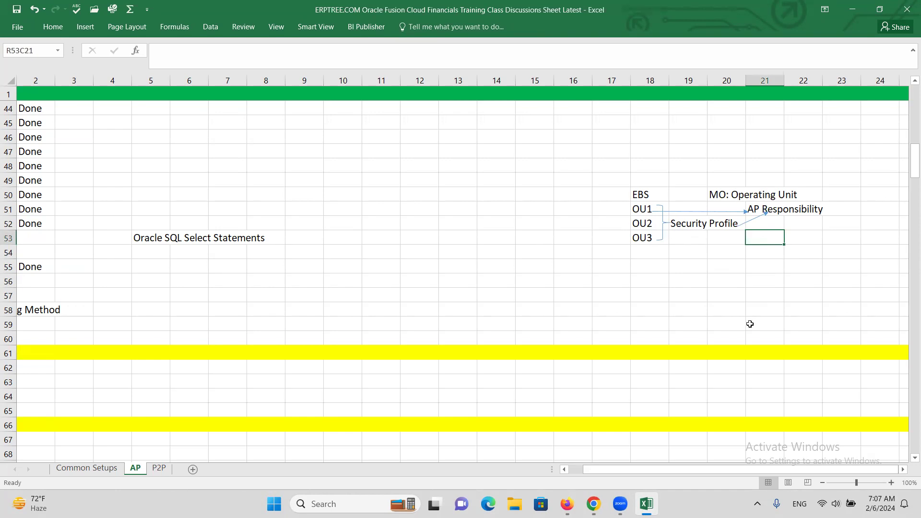
{"action": "type", "text": "mo"}
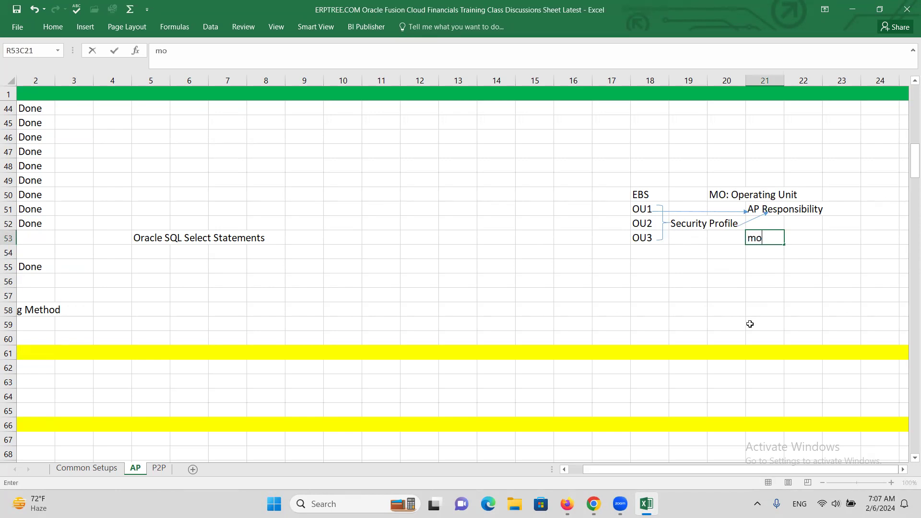
{"action": "key", "text": "BackSpace"}
{"action": "type", "text": "MO: Secur"}
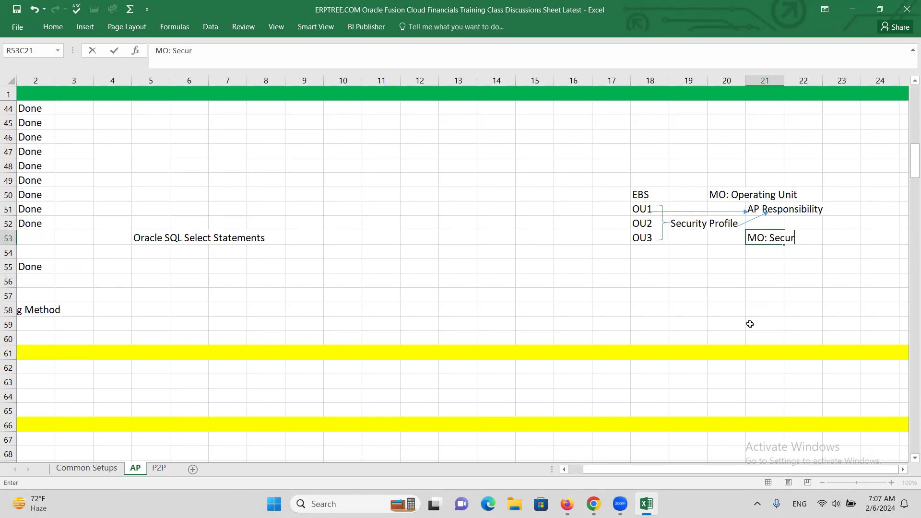
{"action": "type", "text": "ity Profile"}
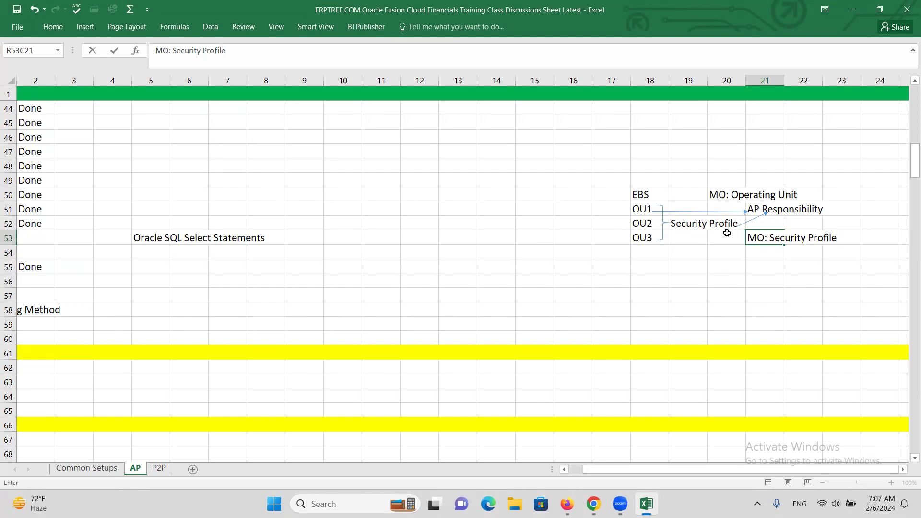
{"action": "left_click", "coordinate": [725, 266]}
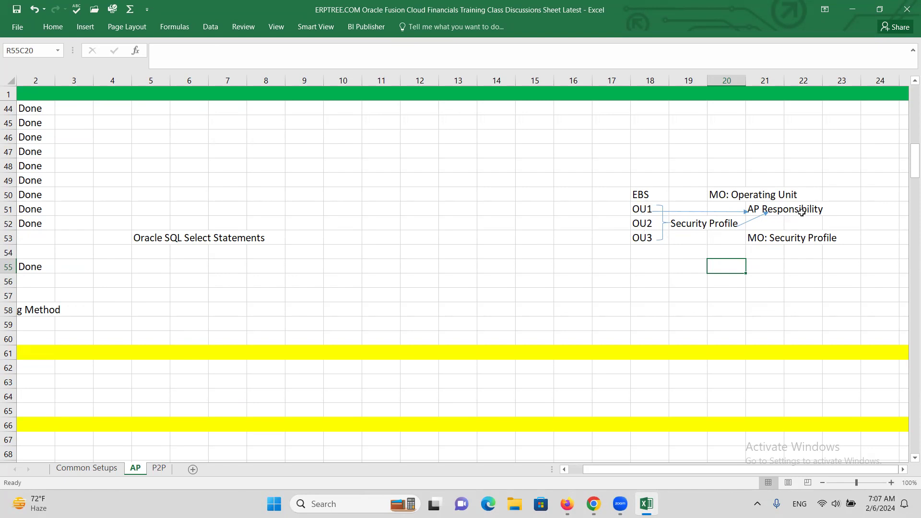
Step: Enter Accounts Payables Manager in column 8 of row 55, near the topic list
{"action": "left_click", "coordinate": [356, 287]}
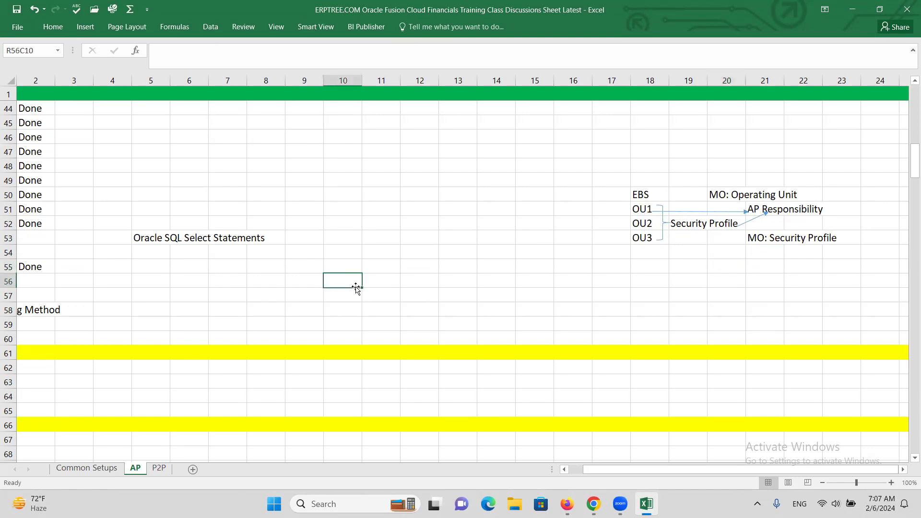
{"action": "left_click_drag", "start_coordinate": [691, 472], "coordinate": [626, 465]}
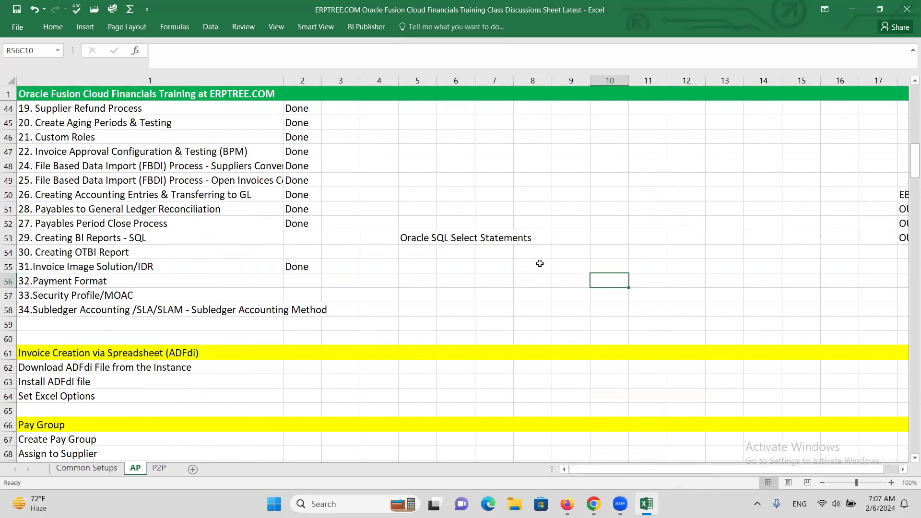
{"action": "left_click", "coordinate": [544, 266]}
{"action": "type", "text": "Accounts P"}
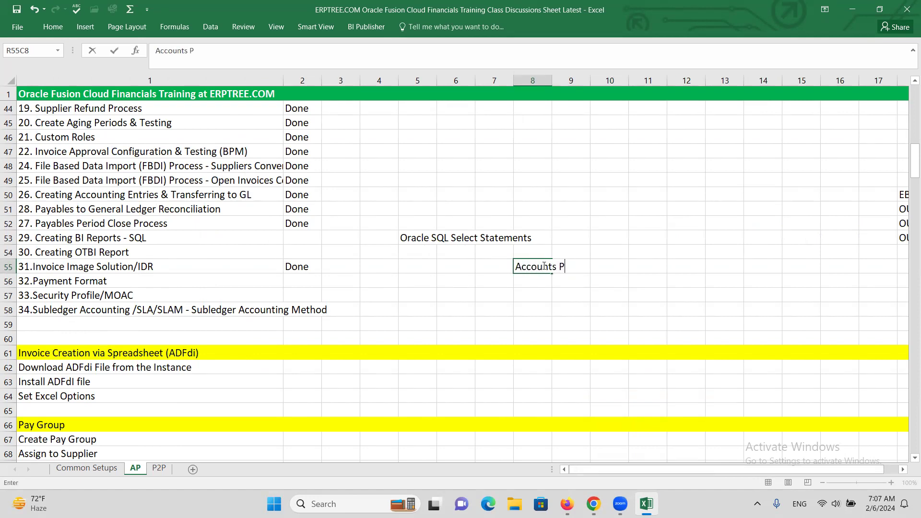
{"action": "type", "text": "ayables Manager"}
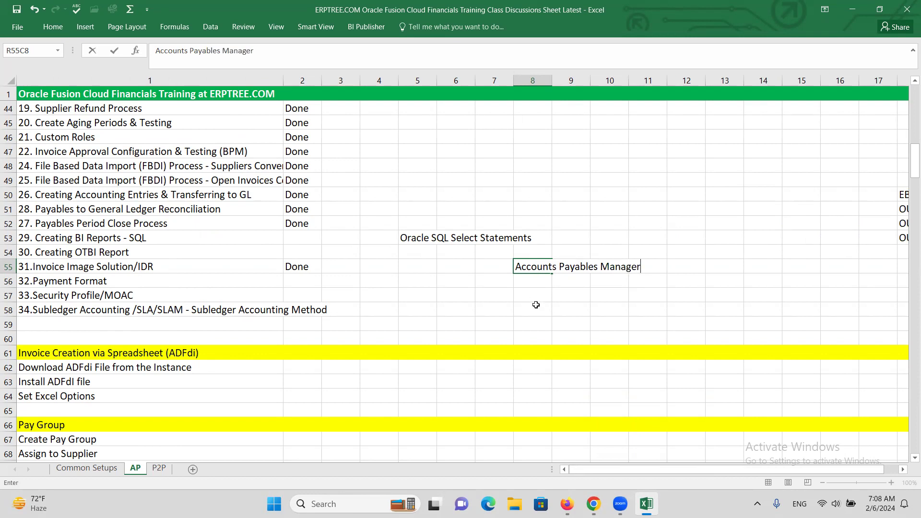
Step: Enter ALTINC in column 7 of row 57, on the 33.Security Profile/MOAC row
{"action": "left_click", "coordinate": [504, 300]}
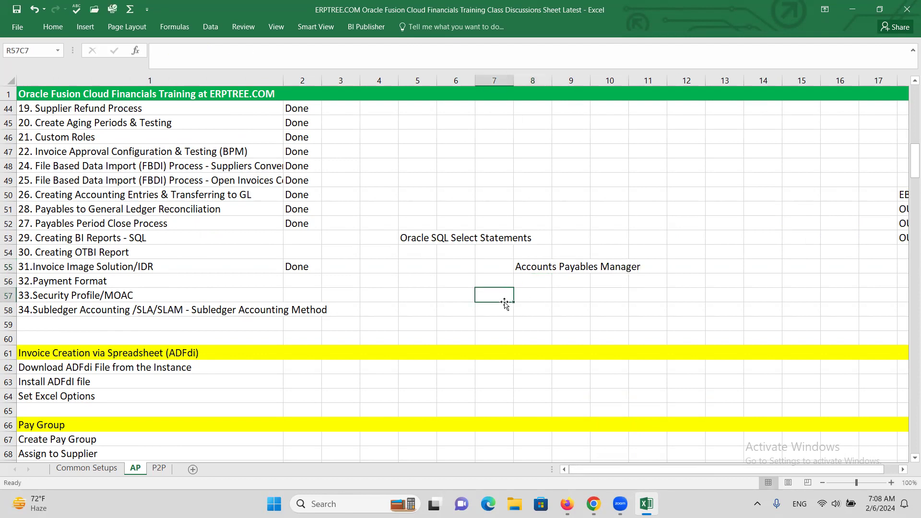
{"action": "type", "text": "AT"}
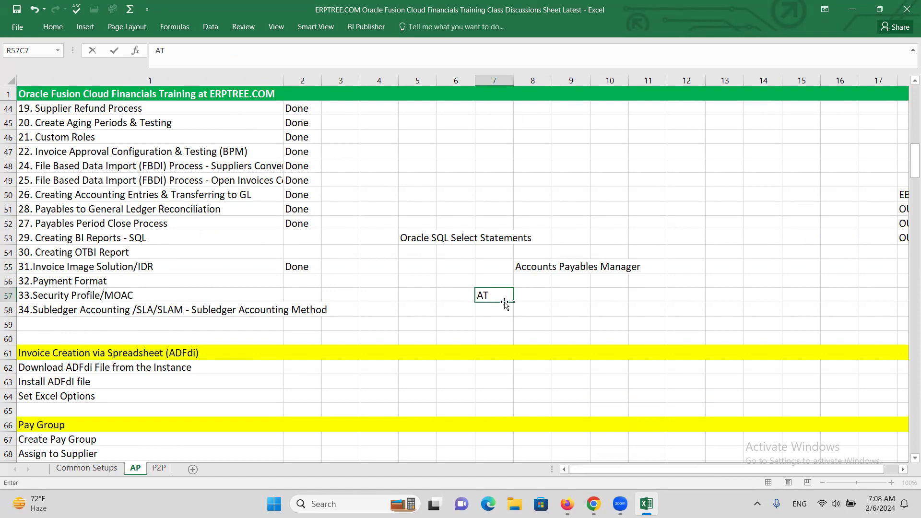
{"action": "key", "text": "BackSpace"}
{"action": "type", "text": "LTINC"}
{"action": "key", "text": "Tab"}
Step: Enter Accounts Payable Manager ATINC BU1 in column 8 of row 57, next to ALTINC
{"action": "type", "text": "Acc"}
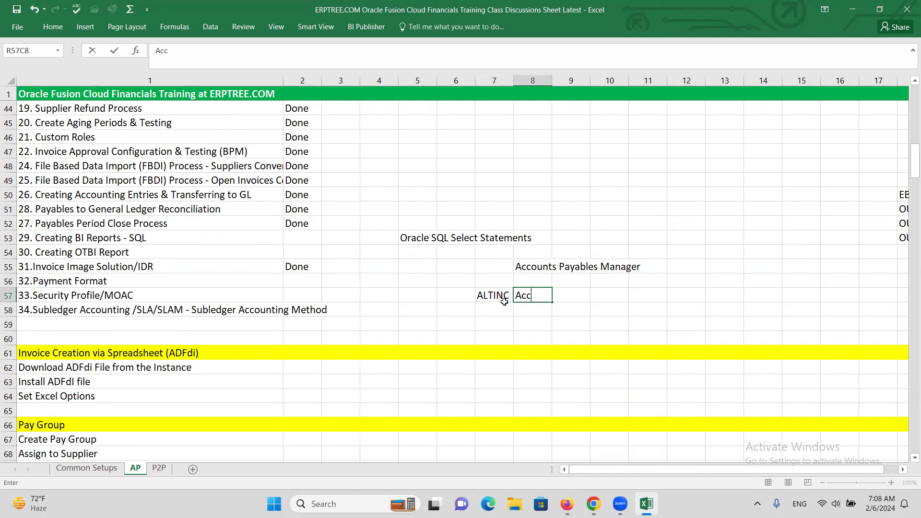
{"action": "type", "text": "ounts Payable Ma"}
{"action": "key", "text": "BackSpace"}
{"action": "key", "text": "BackSpace"}
{"action": "type", "text": "Manager"}
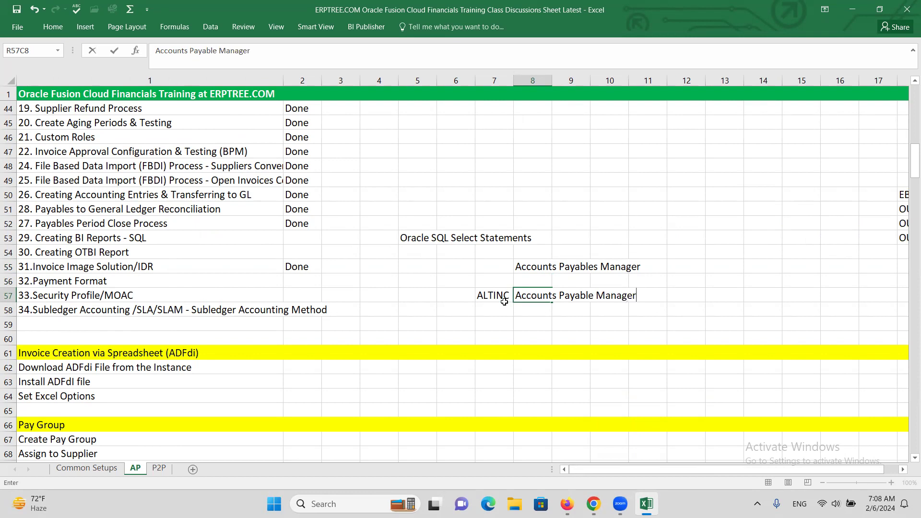
{"action": "type", "text": " ATINC BU1"}
{"action": "key", "text": "Return"}
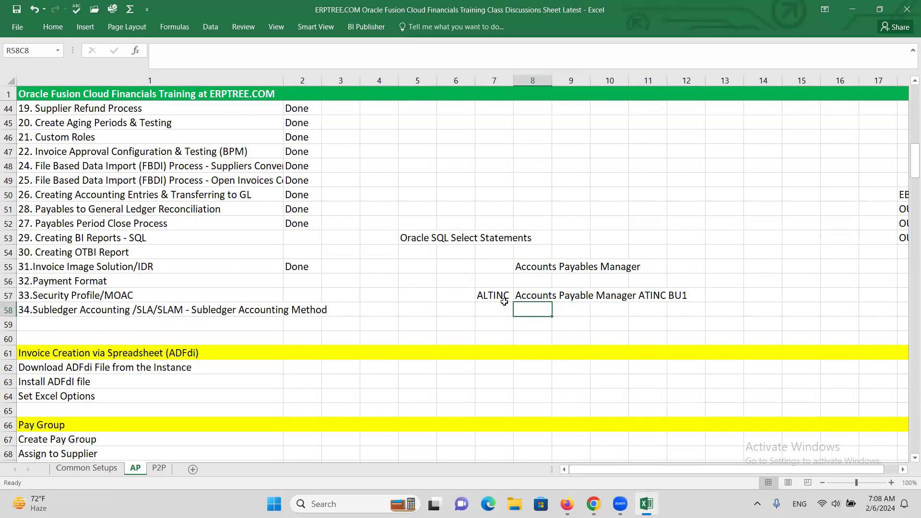
Step: Copy the ALTINC and Accounts Payable Manager ATINC BU1 entries from row 57, columns 7 to 12, into row 58
{"action": "left_click_drag", "start_coordinate": [496, 296], "coordinate": [682, 295]}
{"action": "key", "text": "ctrl+c"}
{"action": "left_click", "coordinate": [497, 307]}
{"action": "key", "text": "ctrl+v"}
{"action": "key", "text": "ctrl+space"}
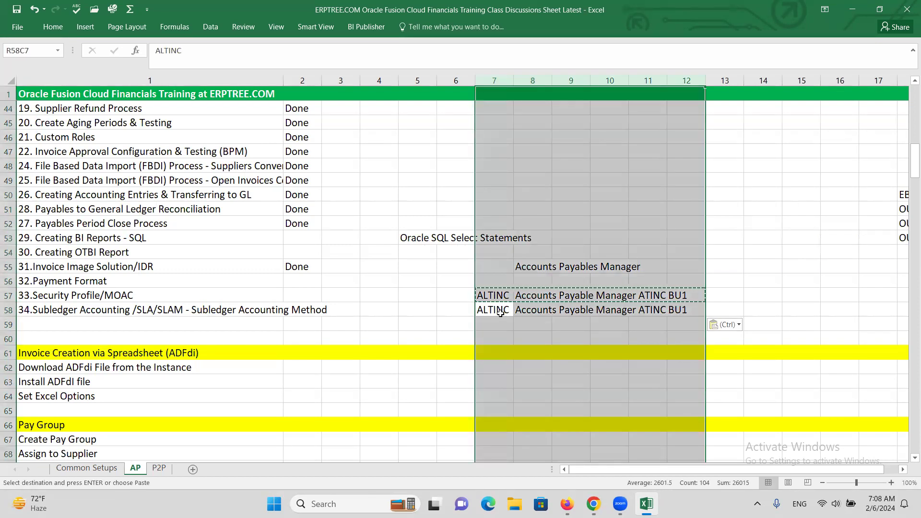
{"action": "left_click", "coordinate": [499, 311]}
{"action": "left_click", "coordinate": [536, 310]}
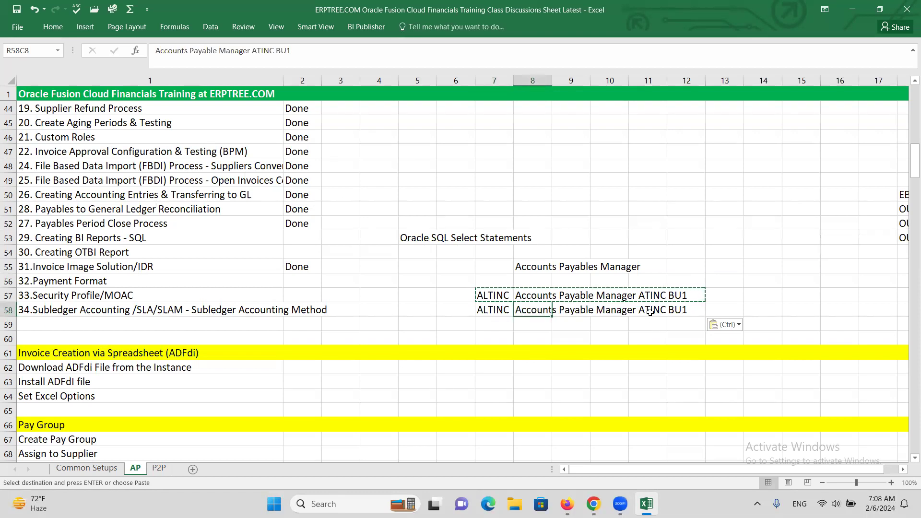
{"action": "left_click", "coordinate": [650, 310]}
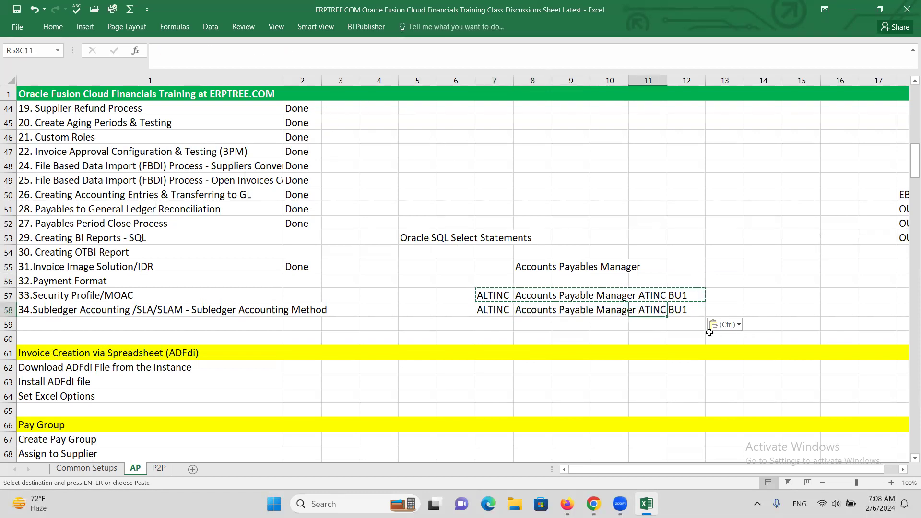
{"action": "left_click", "coordinate": [682, 312]}
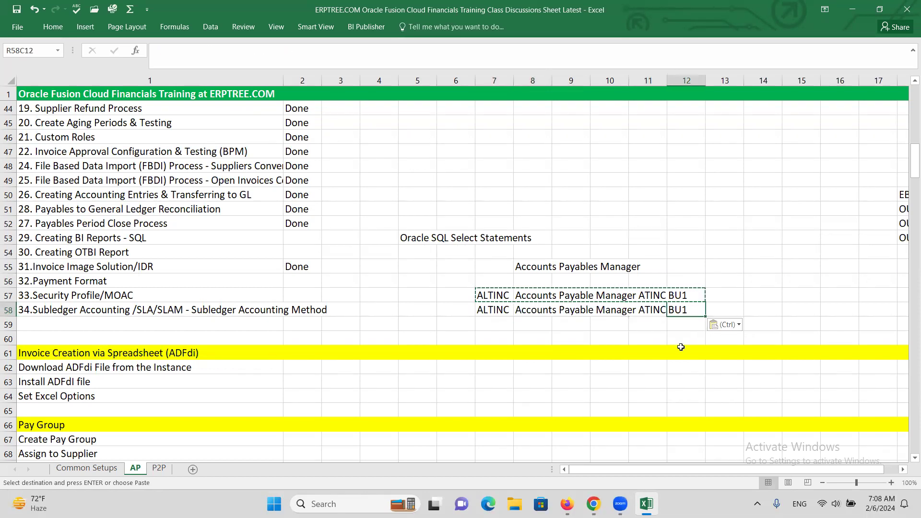
Step: Change the copied role in column 8 of row 58 to Accounts Payable Manager ATINC BU2 and save the workbook
{"action": "left_click", "coordinate": [496, 311]}
{"action": "left_click", "coordinate": [514, 310]}
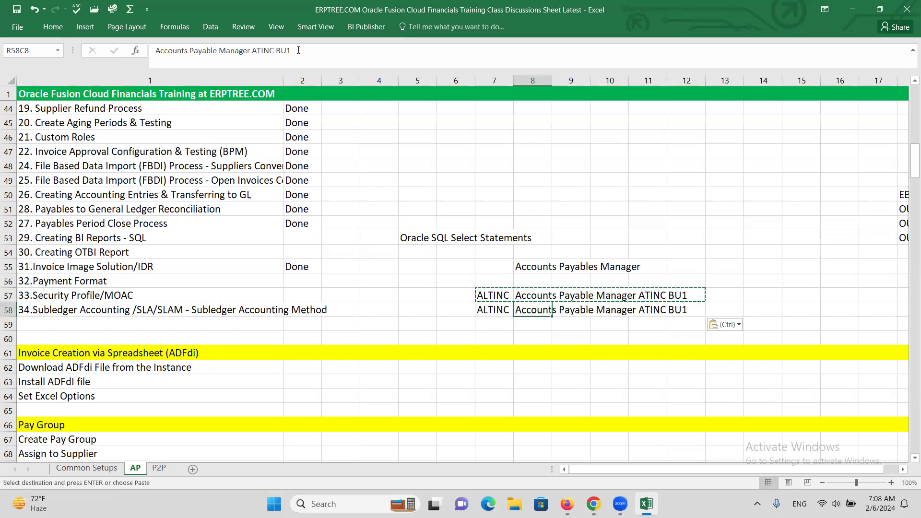
{"action": "left_click", "coordinate": [298, 50]}
{"action": "key", "text": "BackSpace"}
{"action": "type", "text": "2"}
{"action": "left_click", "coordinate": [421, 268]}
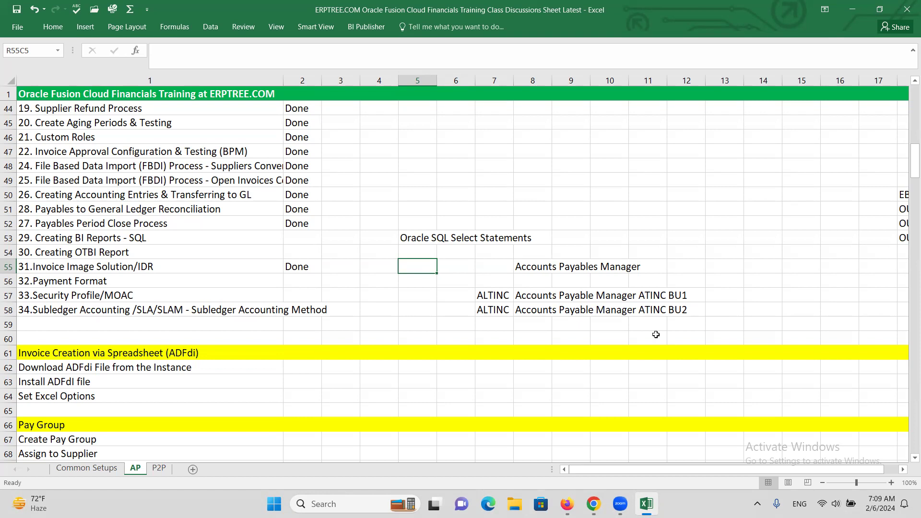
{"action": "key", "text": "ctrl+s"}
Step: Review the MO: Security Profile entry in the EBS operating unit diagram and return to the 33.Security Profile/MOAC topic
{"action": "left_click", "coordinate": [384, 295]}
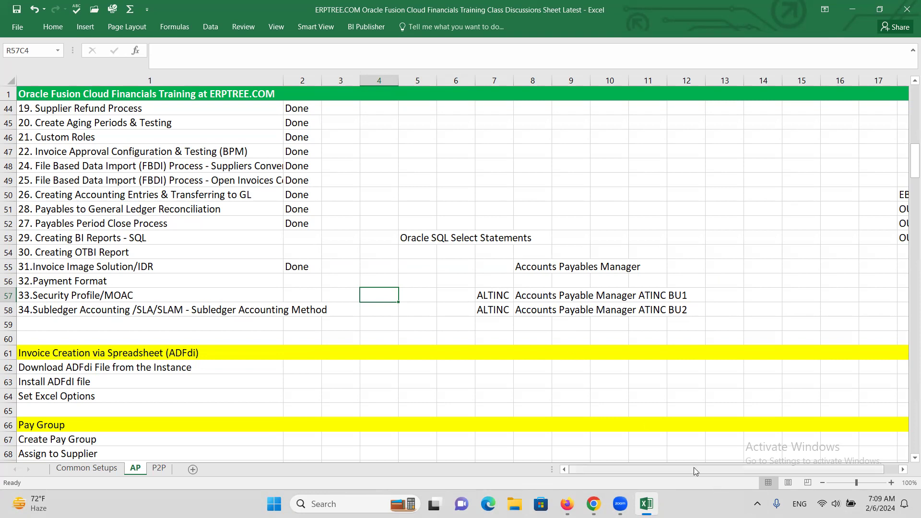
{"action": "scroll", "coordinate": [708, 469], "scroll_direction": "right", "scroll_amount": 3}
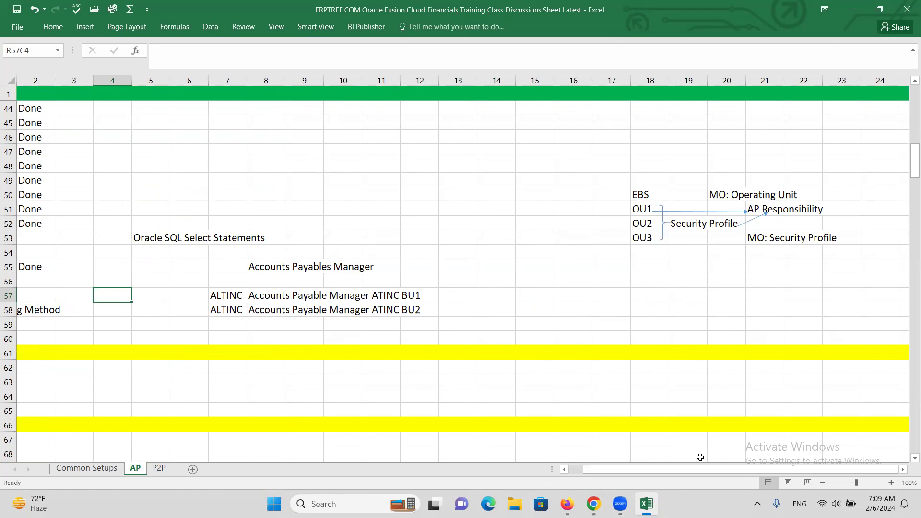
{"action": "left_click", "coordinate": [773, 238]}
{"action": "left_click_drag", "start_coordinate": [696, 468], "coordinate": [634, 468]}
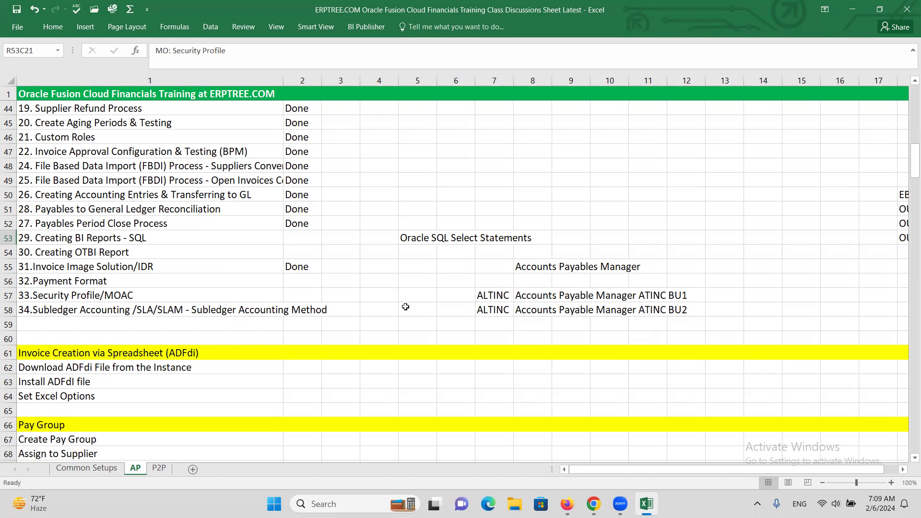
{"action": "left_click", "coordinate": [109, 294]}
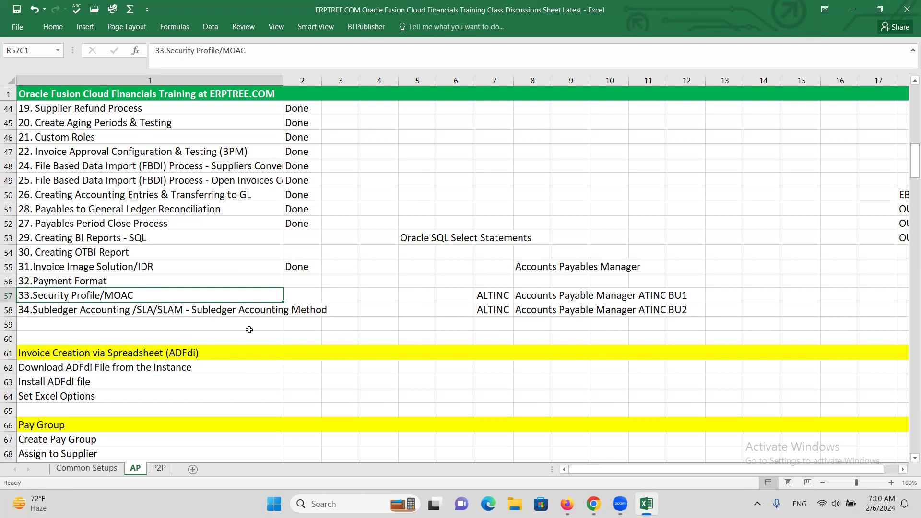
Step: Enter Done in column 2 for the topics in rows 58, 57, 56, 54 and 53
{"action": "left_click", "coordinate": [306, 313]}
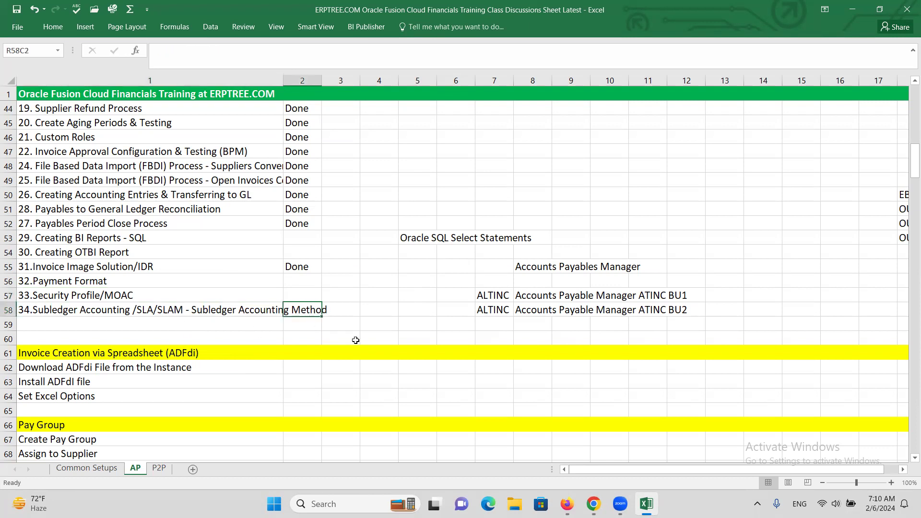
{"action": "type", "text": "D"}
{"action": "left_click", "coordinate": [299, 294]}
{"action": "type", "text": "D"}
{"action": "left_click", "coordinate": [301, 279]}
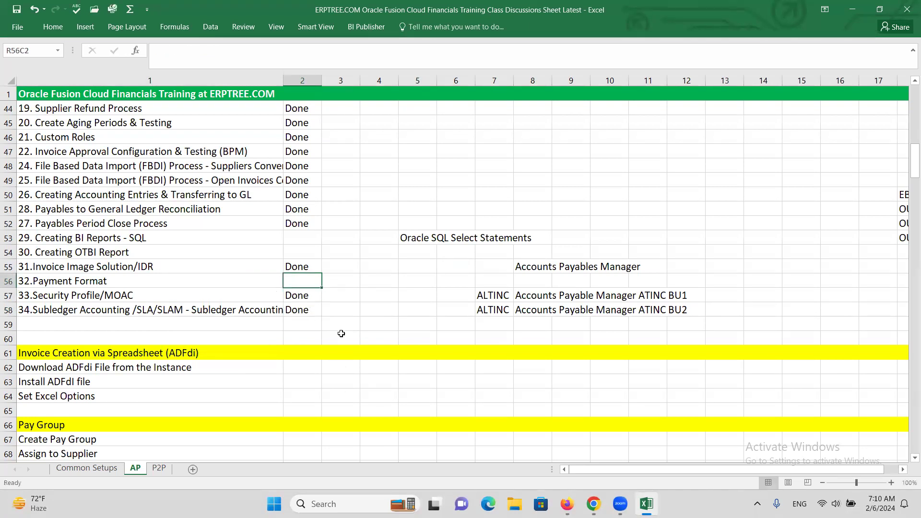
{"action": "type", "text": "Done"}
{"action": "left_click", "coordinate": [303, 254]}
{"action": "type", "text": "D"}
{"action": "left_click", "coordinate": [304, 236]}
{"action": "type", "text": "D"}
{"action": "key", "text": "Tab"}
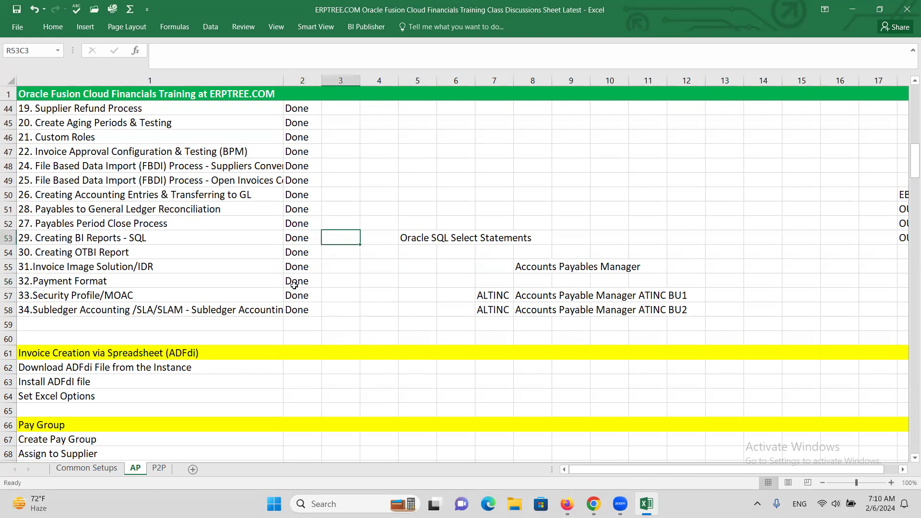
Step: Check the column 2 status of 2. PO/Receipt Based Invoice Creation (P2P) in the Transaction Process list
{"action": "scroll", "coordinate": [324, 251], "scroll_direction": "up", "scroll_amount": 3}
{"action": "scroll", "coordinate": [324, 251], "scroll_direction": "up", "scroll_amount": 5}
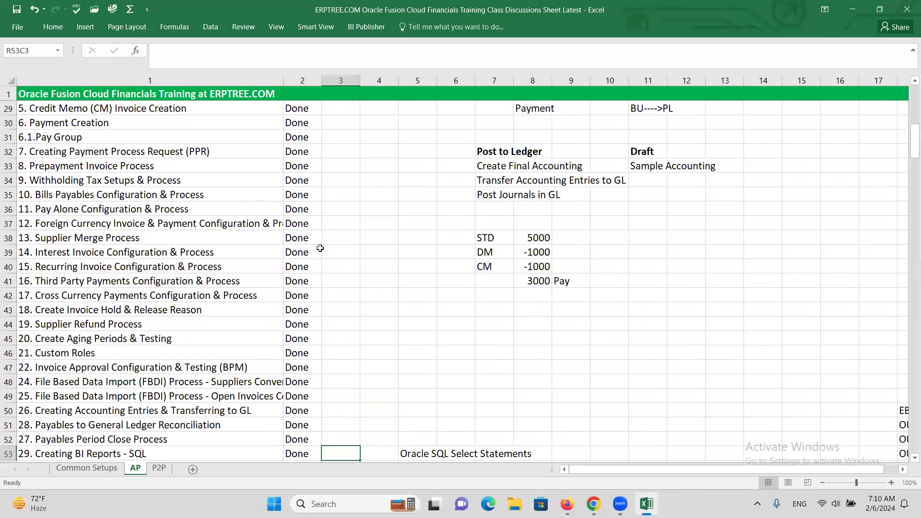
{"action": "left_click", "coordinate": [299, 194]}
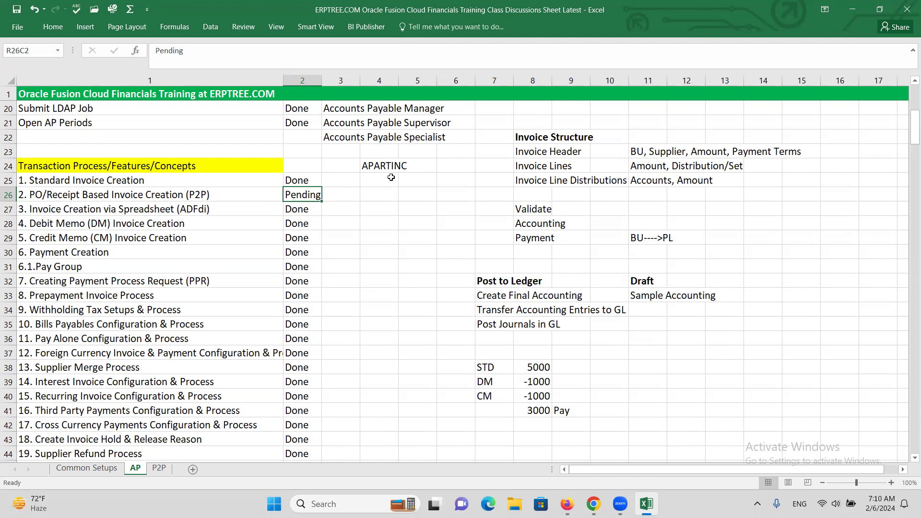
{"action": "left_click", "coordinate": [460, 45]}
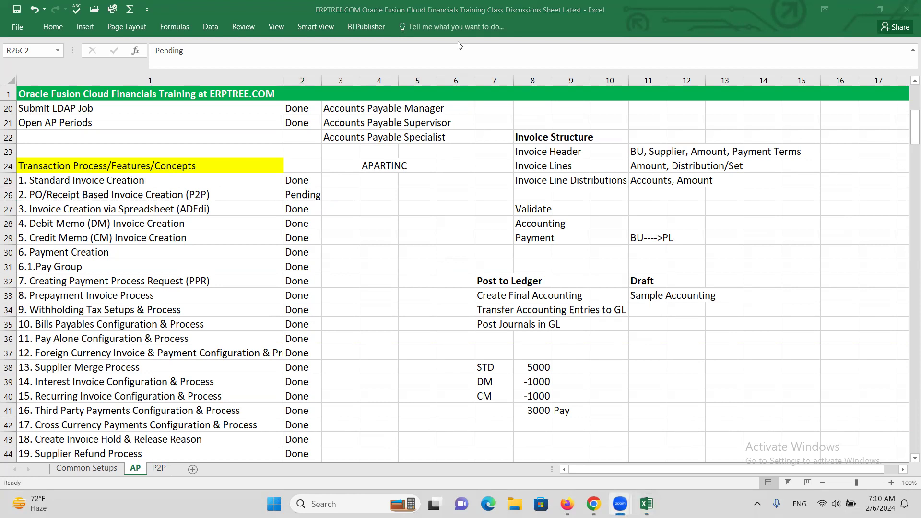